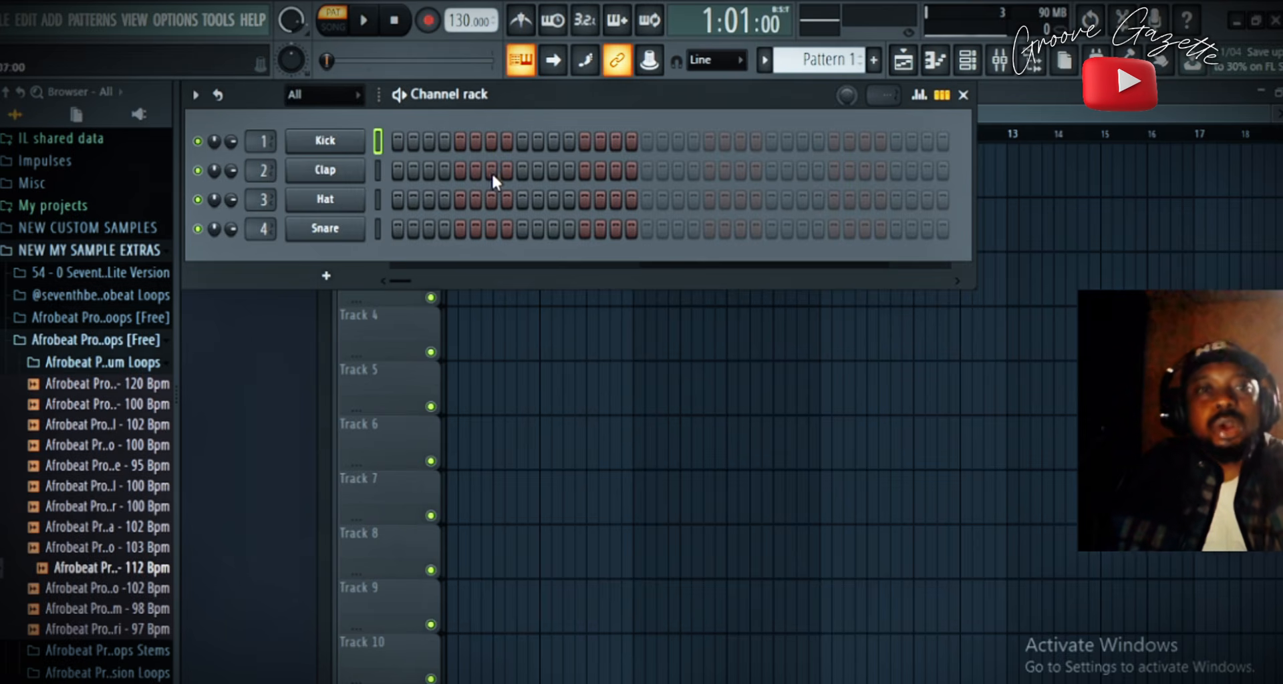
- Turn on and preview the metronome, and set the project tempo to 100 BPM
{"action": "left_click", "coordinate": [533, 20]}
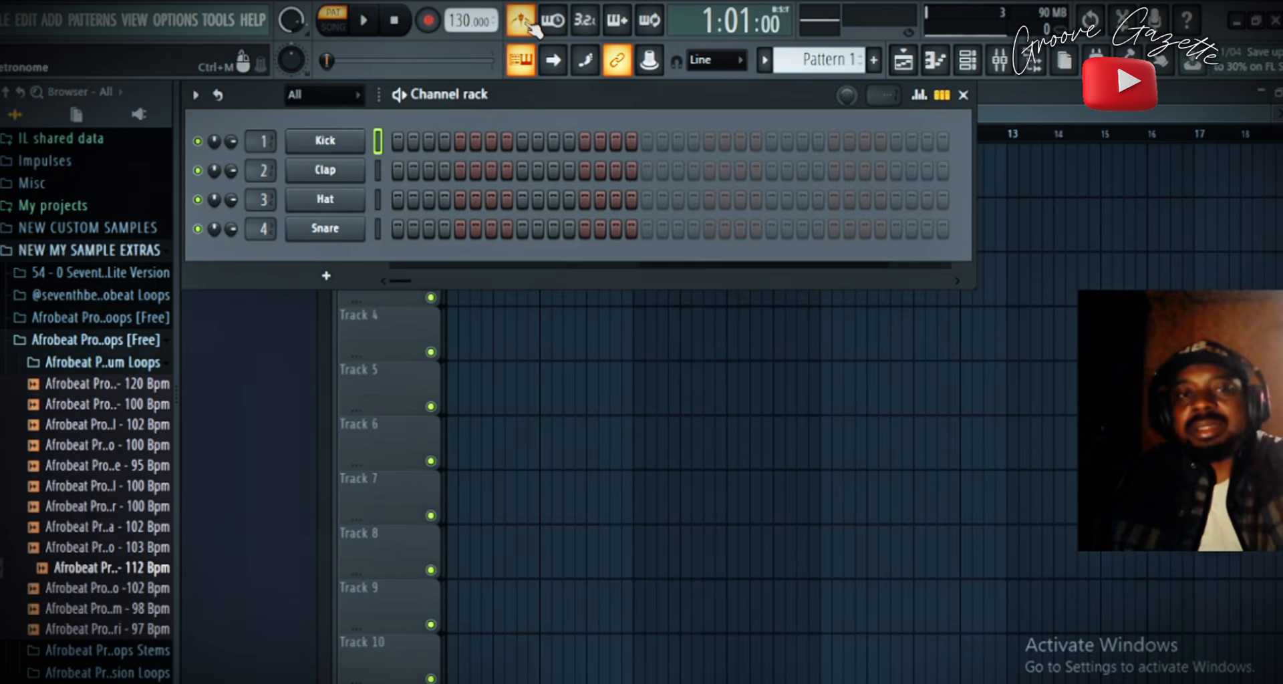
{"action": "key", "text": "space"}
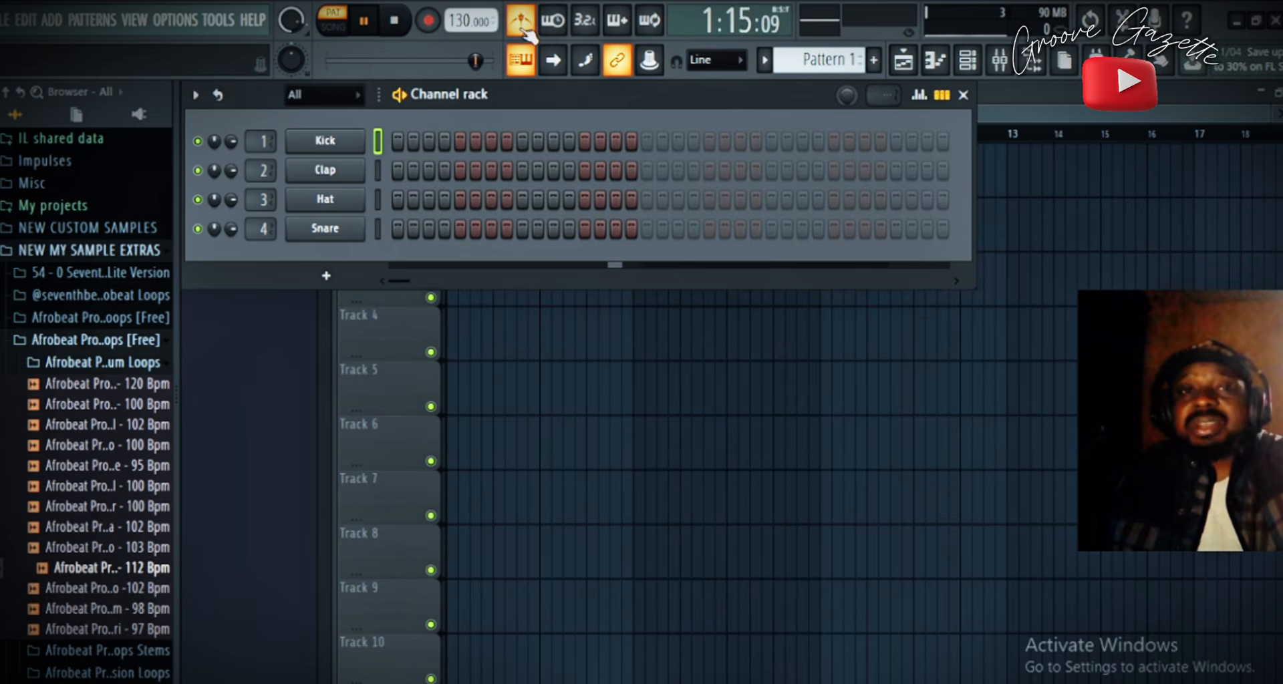
{"action": "key", "text": "space"}
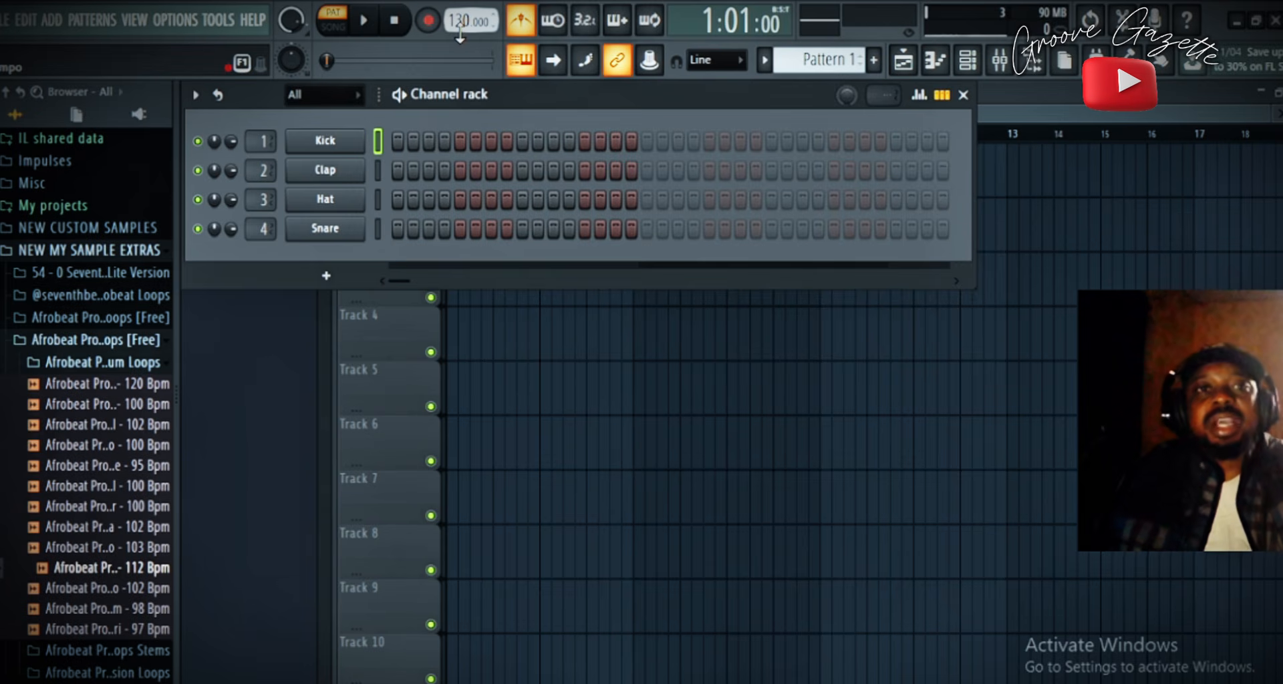
{"action": "left_click_drag", "start_coordinate": [463, 27], "coordinate": [463, 37]}
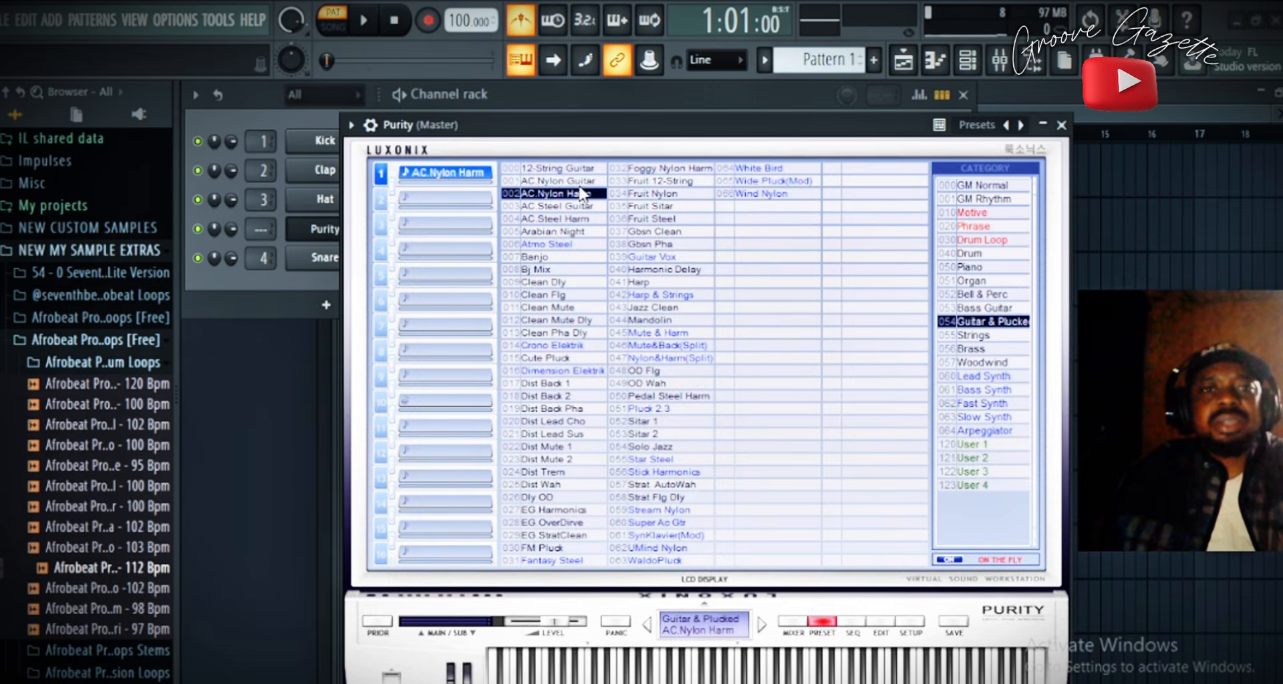
- Load the AC.Nylon Guitar preset in Purity and rename its channel as Guitar
{"action": "left_click", "coordinate": [581, 181]}
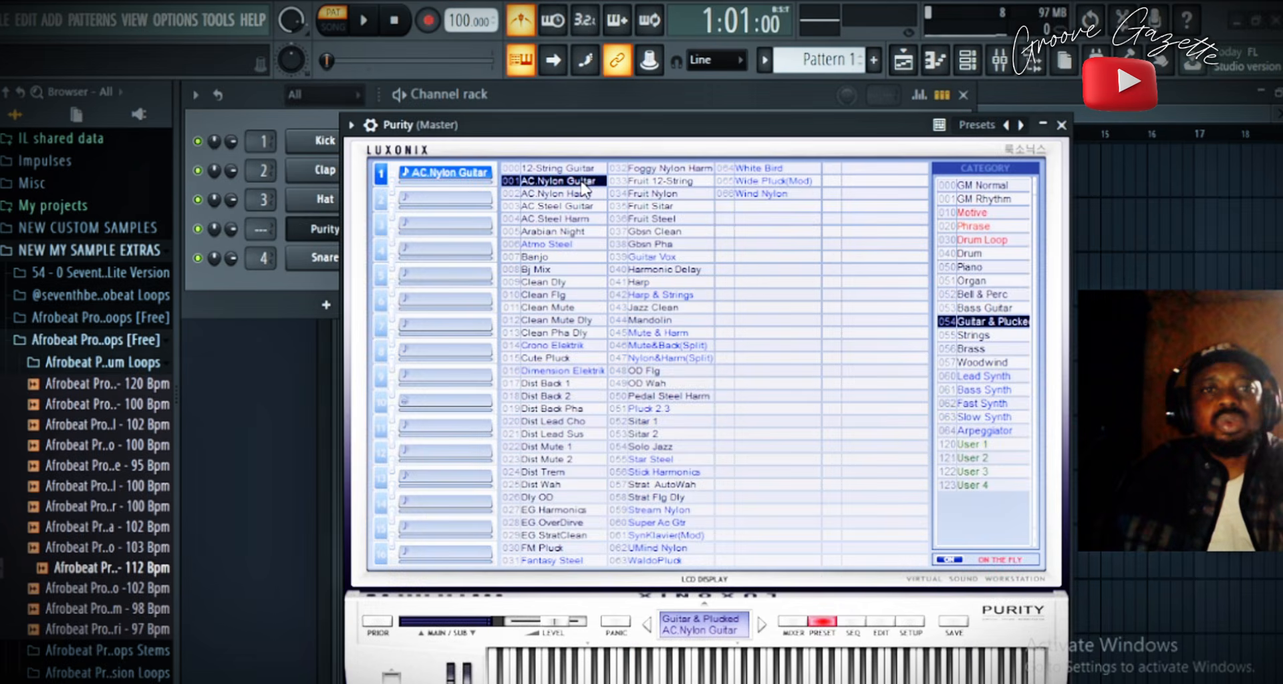
{"action": "left_click", "coordinate": [1062, 126]}
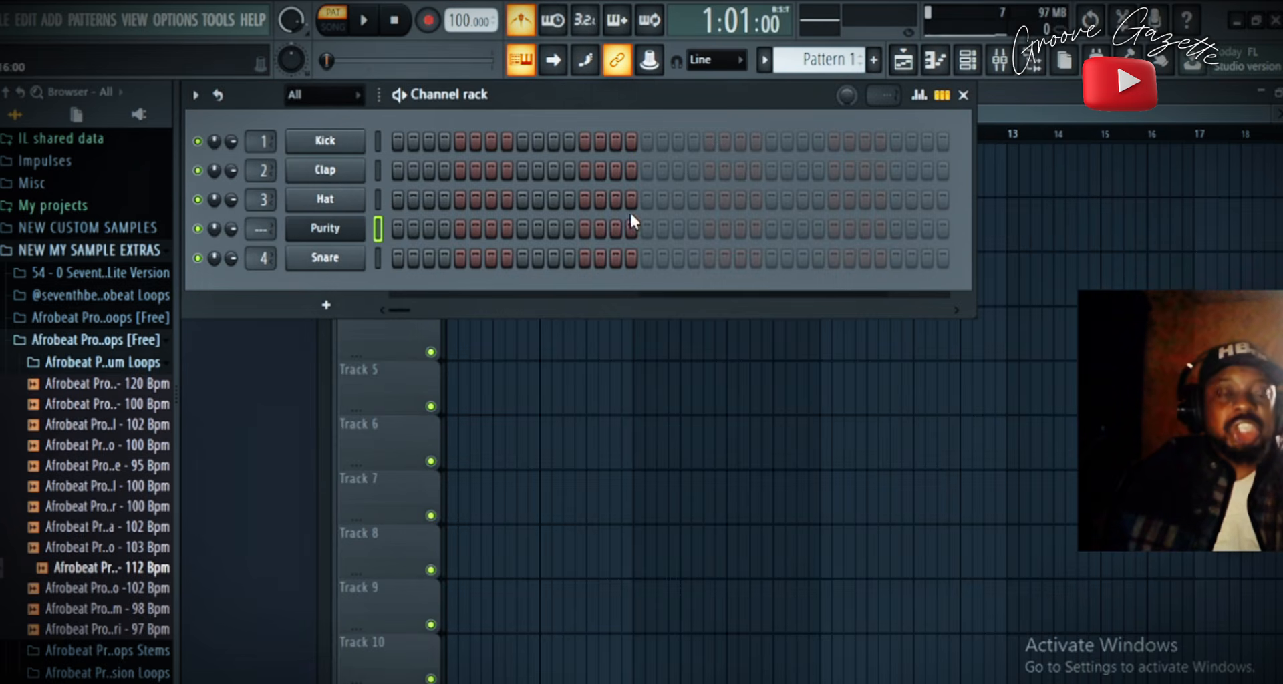
{"action": "right_click", "coordinate": [345, 230]}
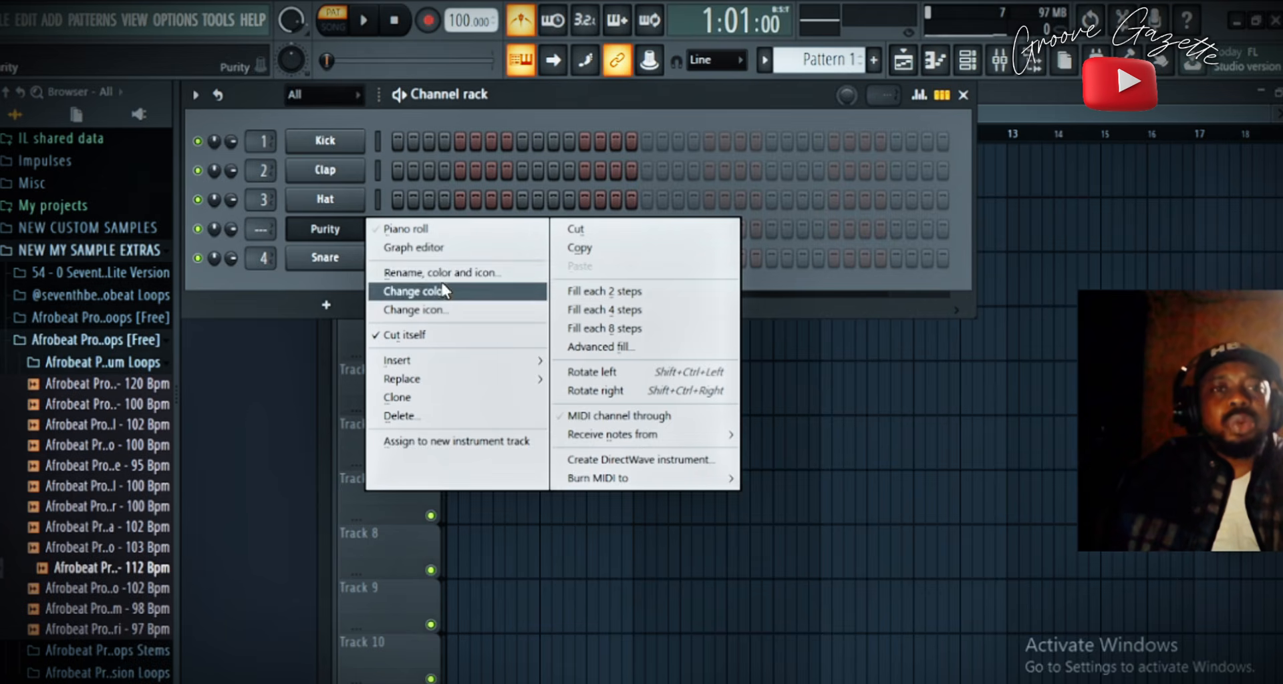
{"action": "left_click", "coordinate": [461, 274]}
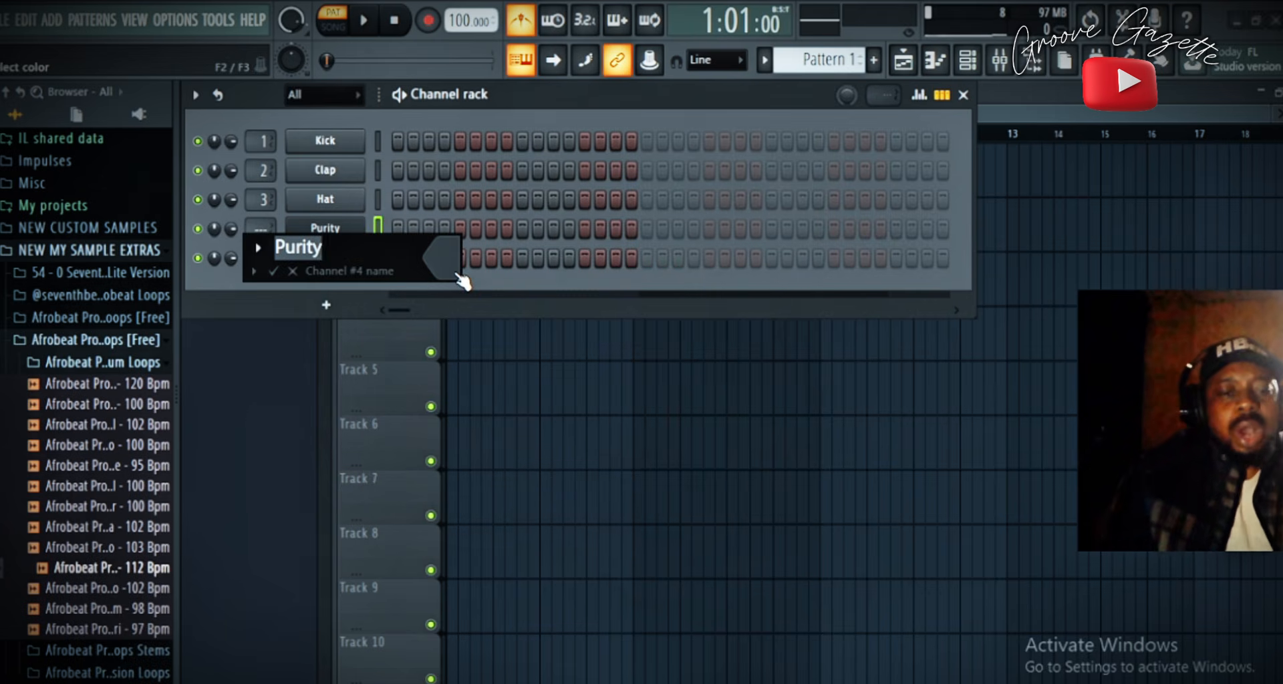
{"action": "type", "text": "Guitar"}
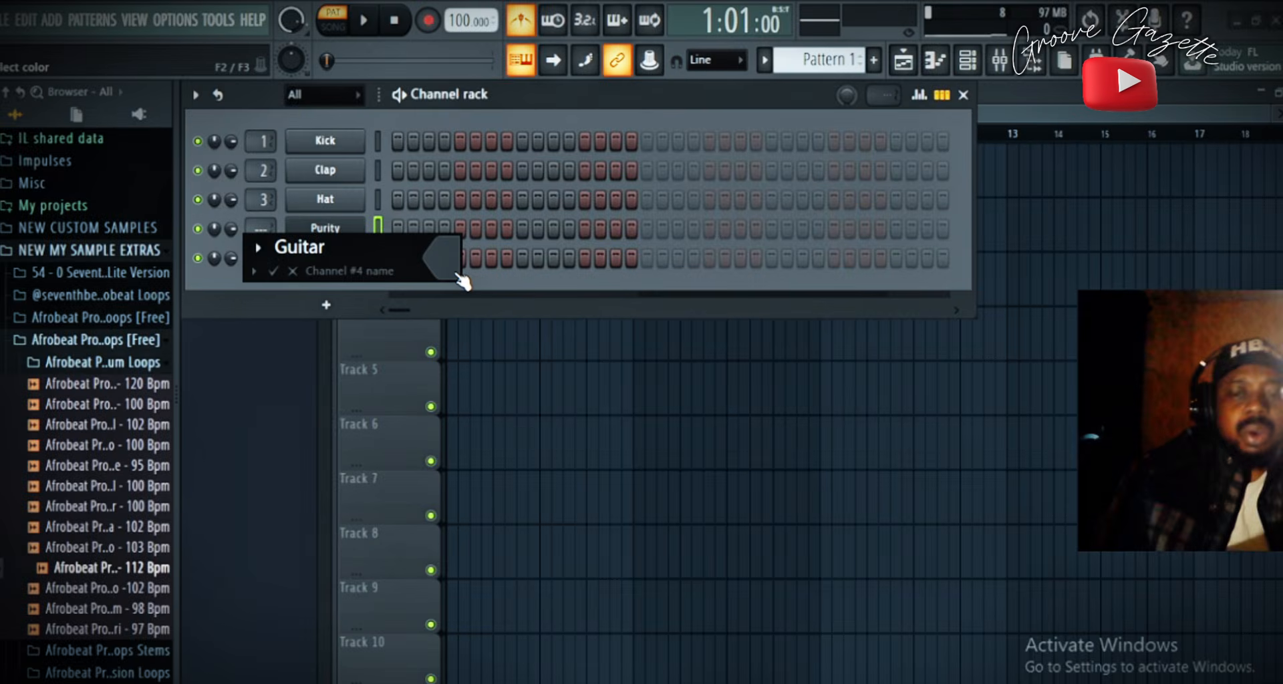
{"action": "key", "text": "Return"}
{"action": "left_click", "coordinate": [507, 259]}
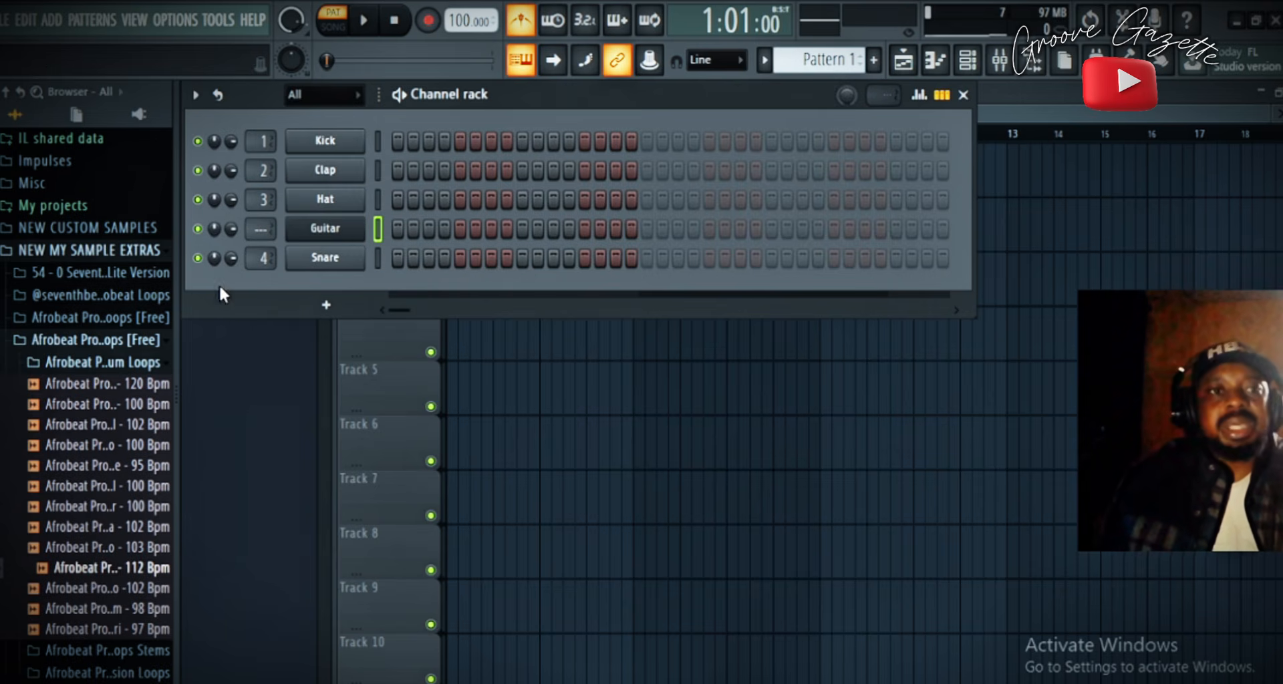
- Bring up the Guitar channel's piano roll and audition keys around G#5 for the starting note
{"action": "right_click", "coordinate": [344, 228]}
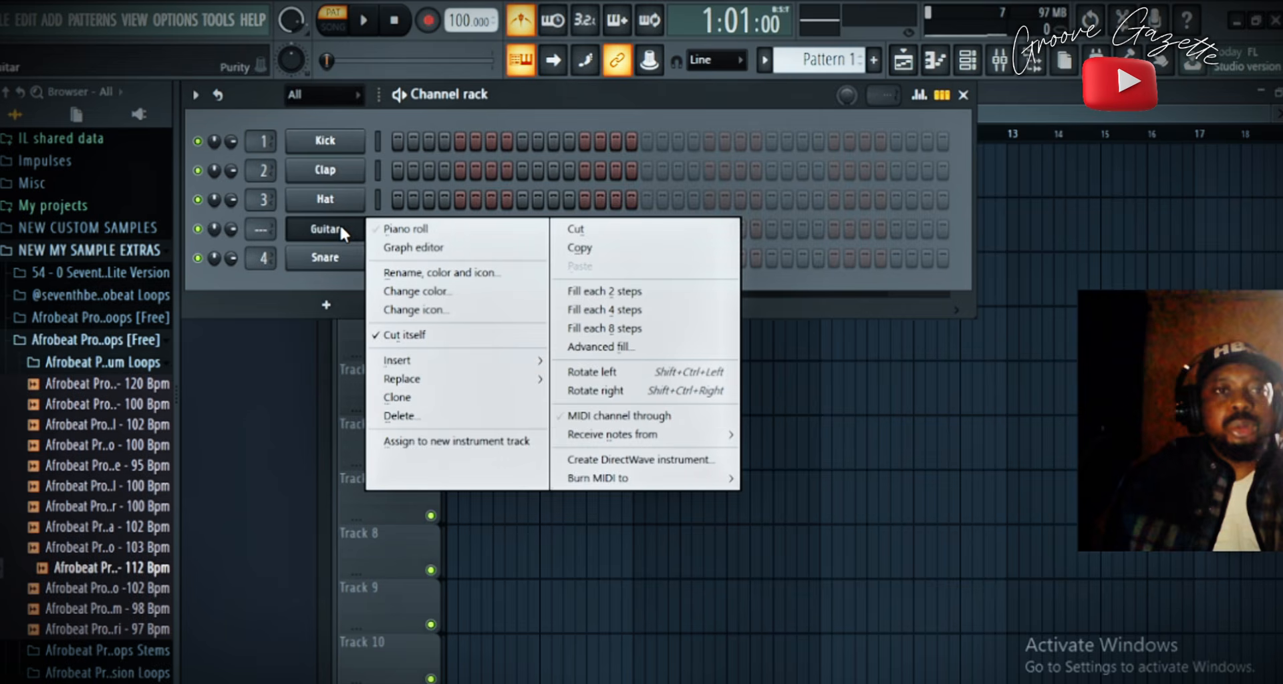
{"action": "left_click", "coordinate": [409, 231]}
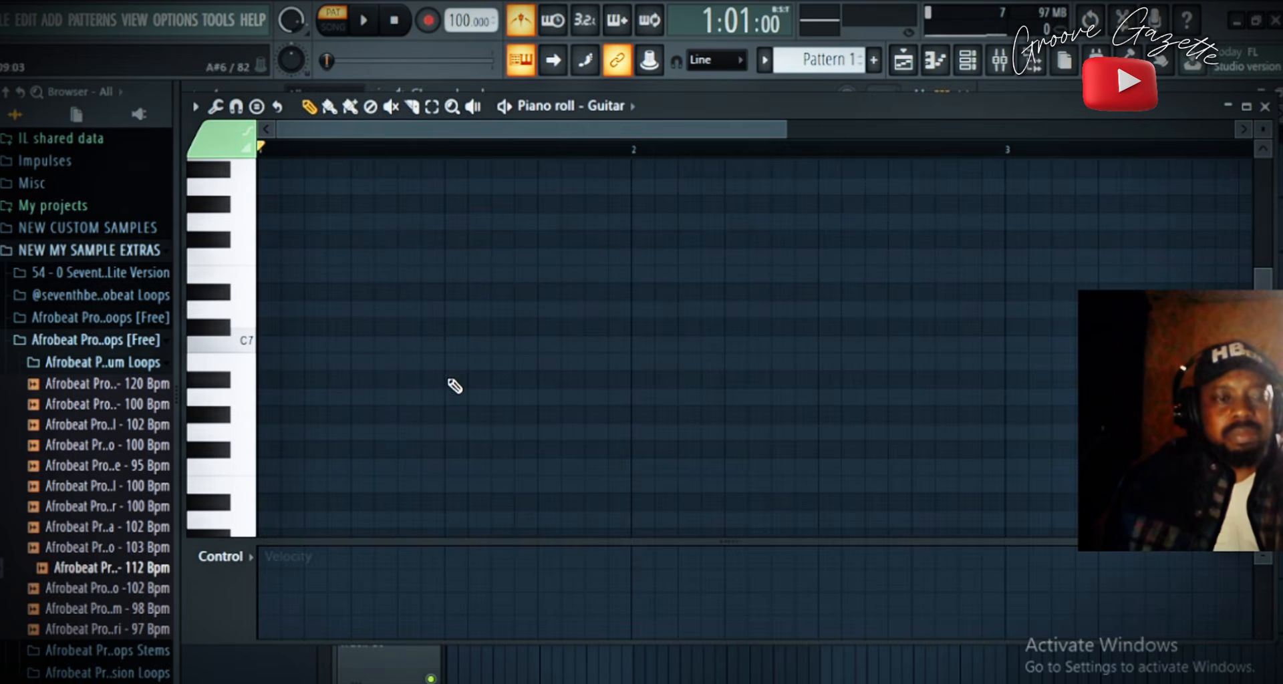
{"action": "scroll", "coordinate": [444, 380], "scroll_direction": "down", "scroll_amount": 3}
{"action": "scroll", "coordinate": [441, 382], "scroll_direction": "down", "scroll_amount": 2}
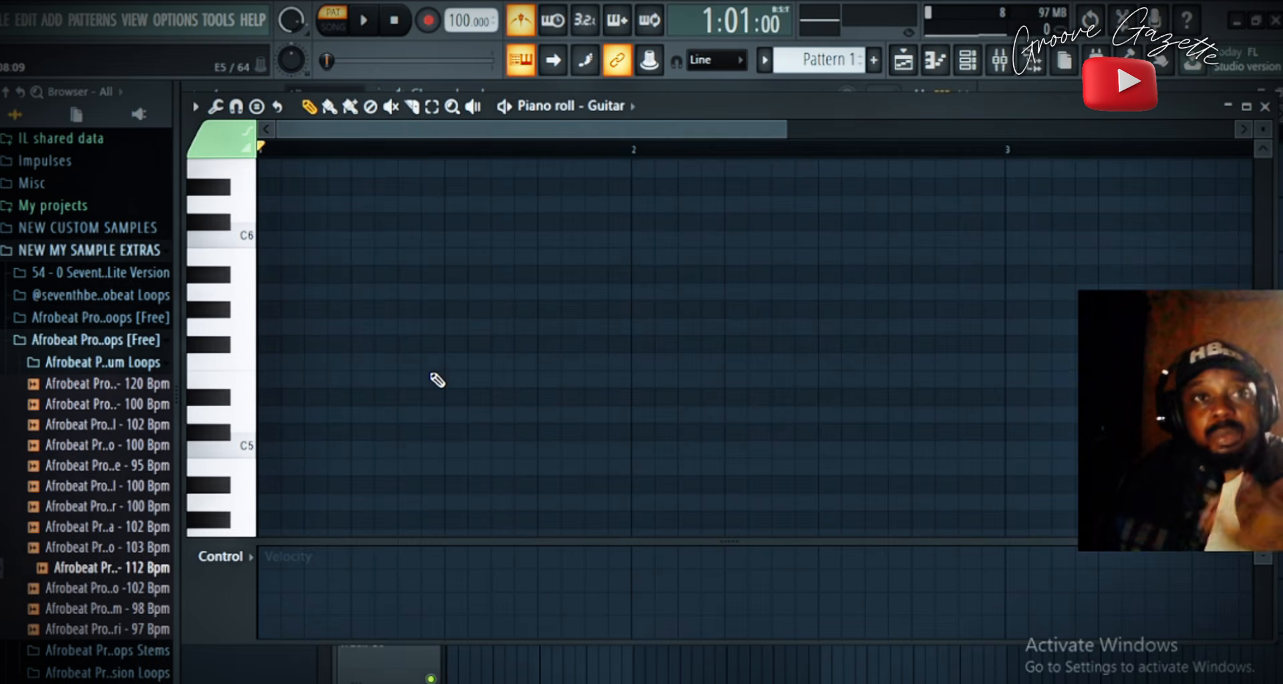
{"action": "left_click", "coordinate": [223, 317]}
{"action": "left_click", "coordinate": [222, 318]}
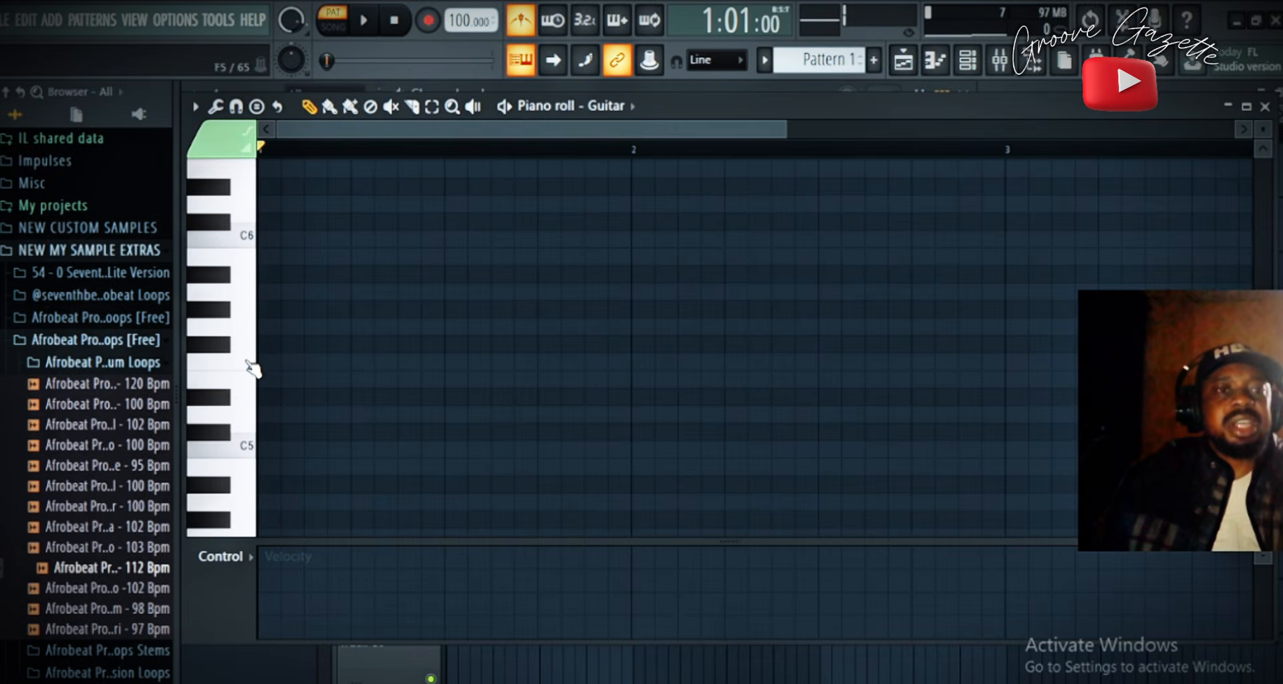
{"action": "left_click", "coordinate": [248, 331]}
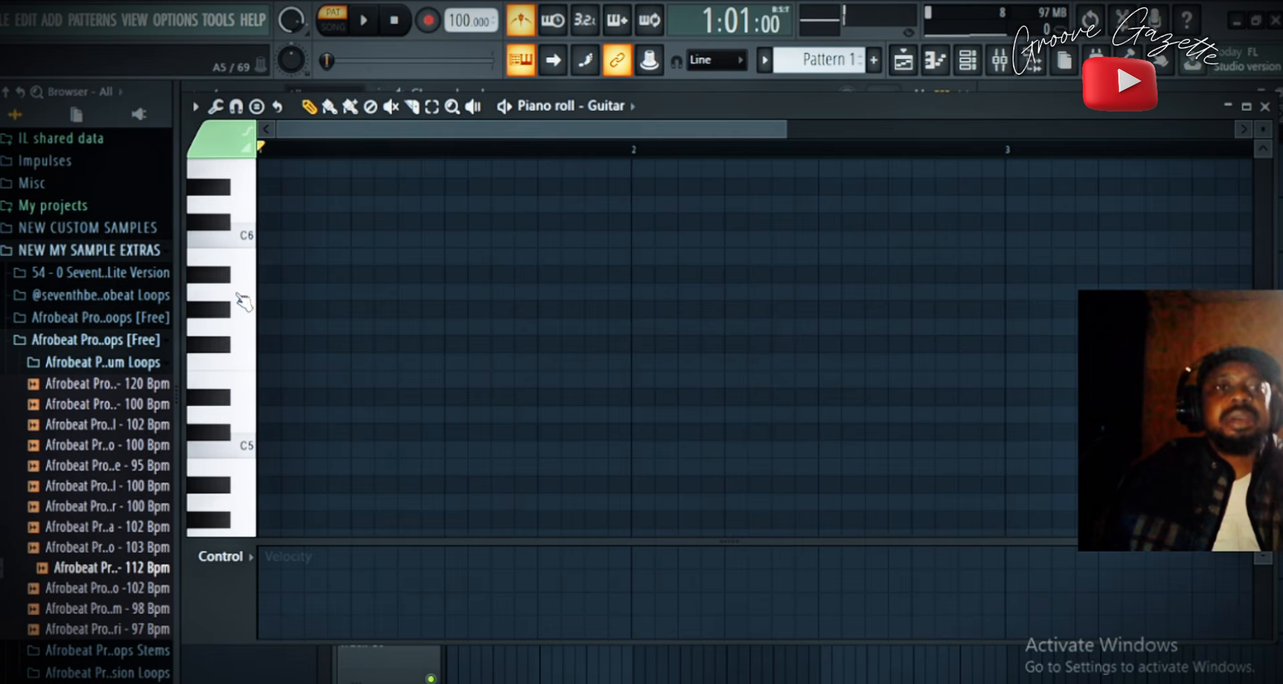
{"action": "left_click", "coordinate": [223, 316]}
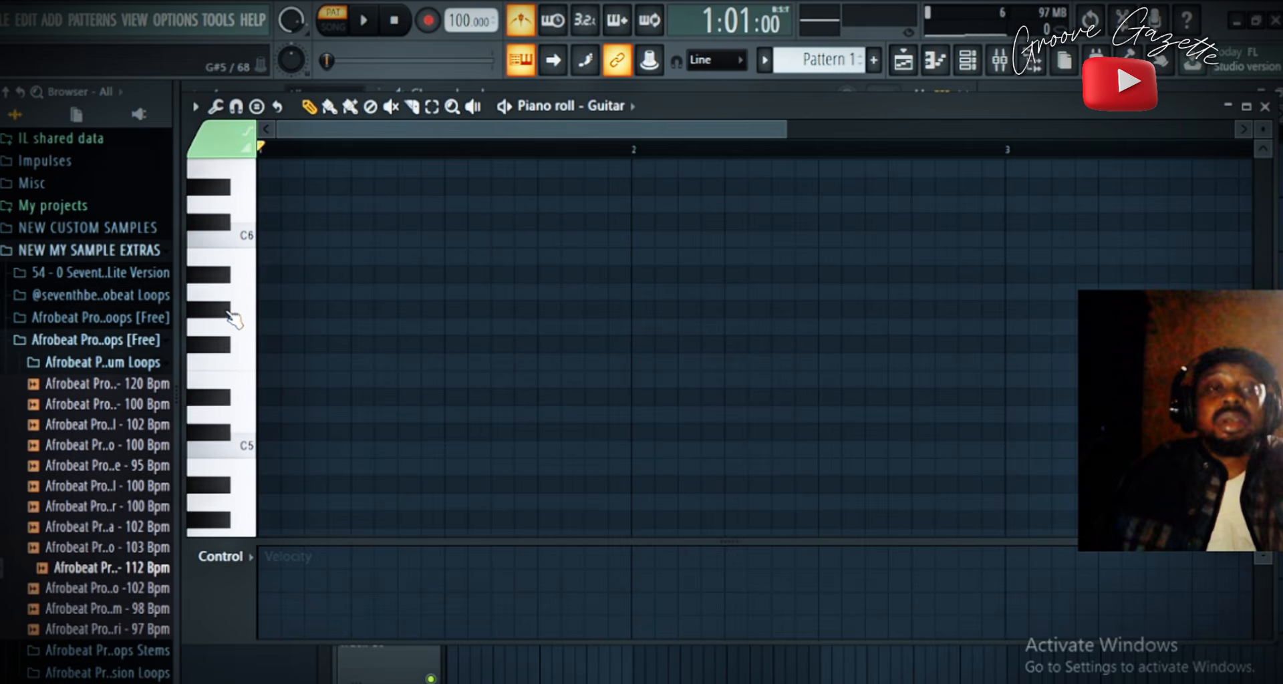
- Draw the root notes: G#5 across bar 1, with D#6 and C#6 each filling half of bar 2
{"action": "left_click", "coordinate": [262, 310]}
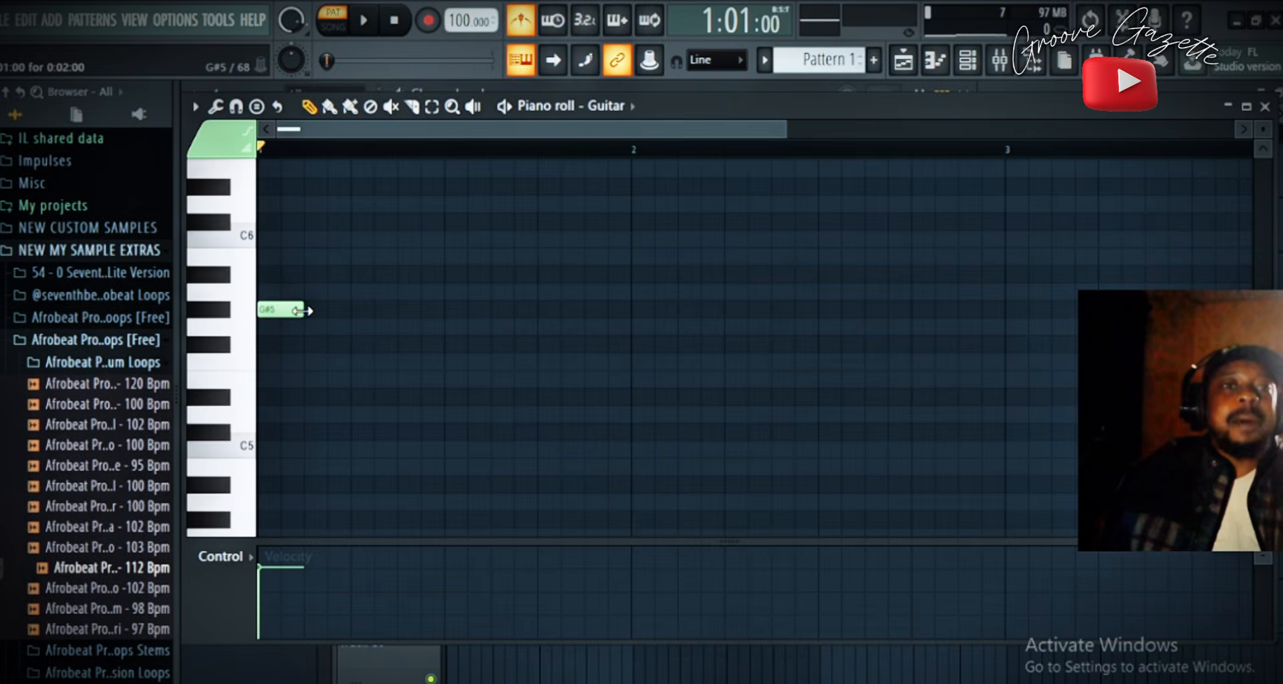
{"action": "left_click_drag", "start_coordinate": [302, 310], "coordinate": [621, 318]}
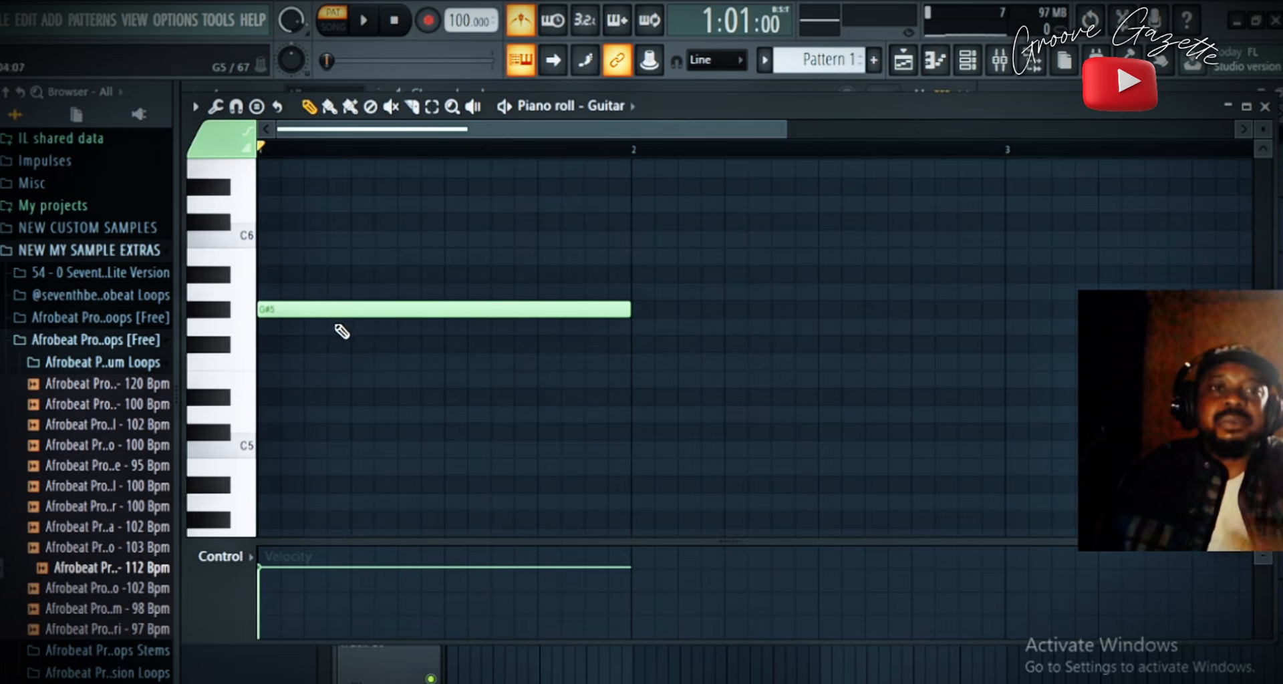
{"action": "scroll", "coordinate": [338, 332], "scroll_direction": "up", "scroll_amount": 2}
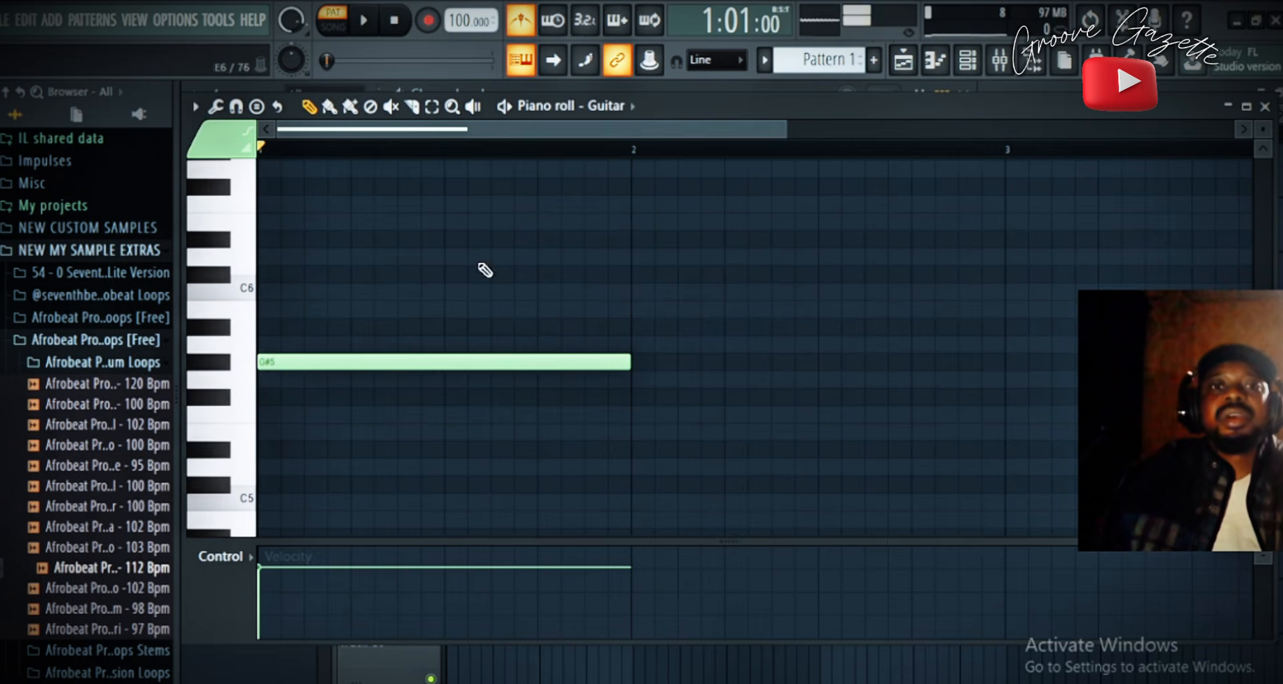
{"action": "left_click", "coordinate": [641, 241]}
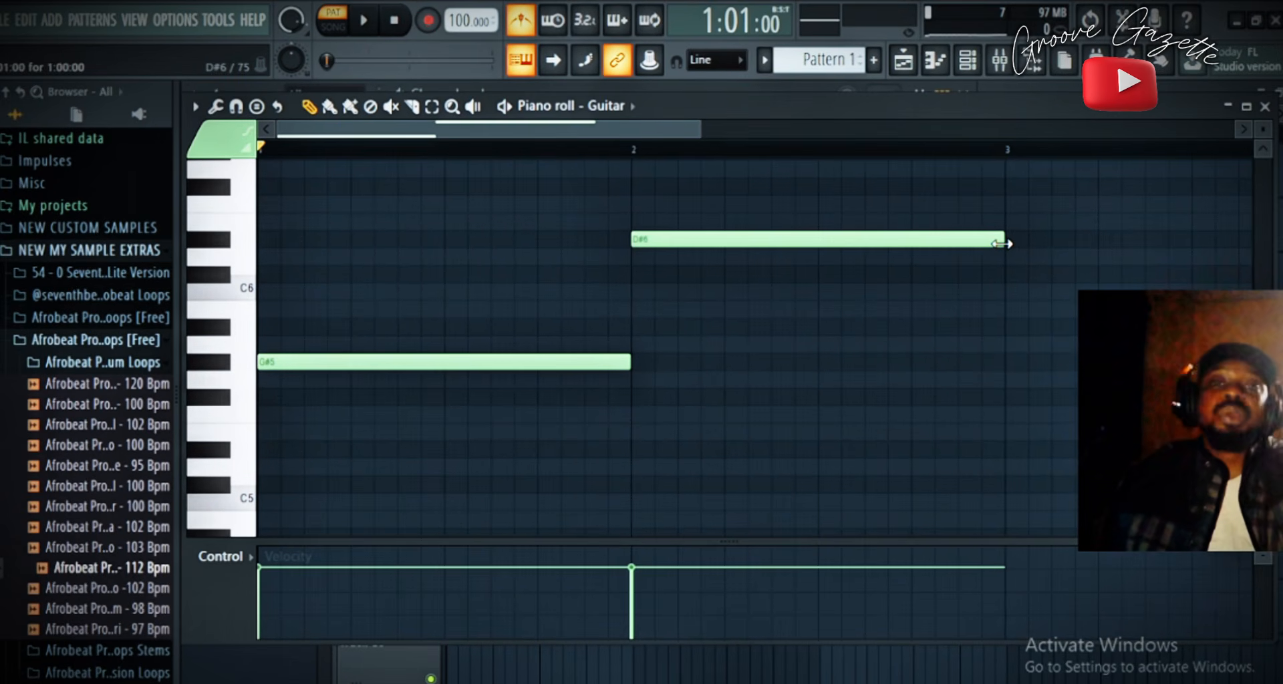
{"action": "left_click_drag", "start_coordinate": [1002, 244], "coordinate": [811, 261]}
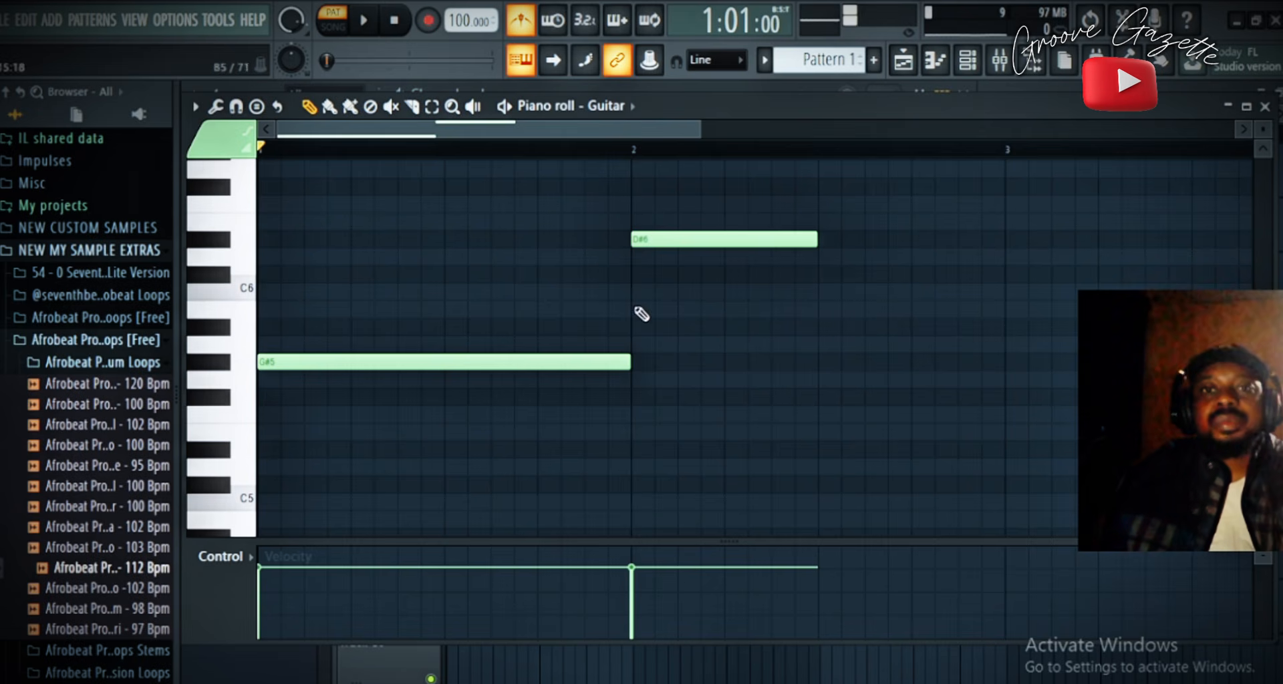
{"action": "left_click", "coordinate": [820, 274]}
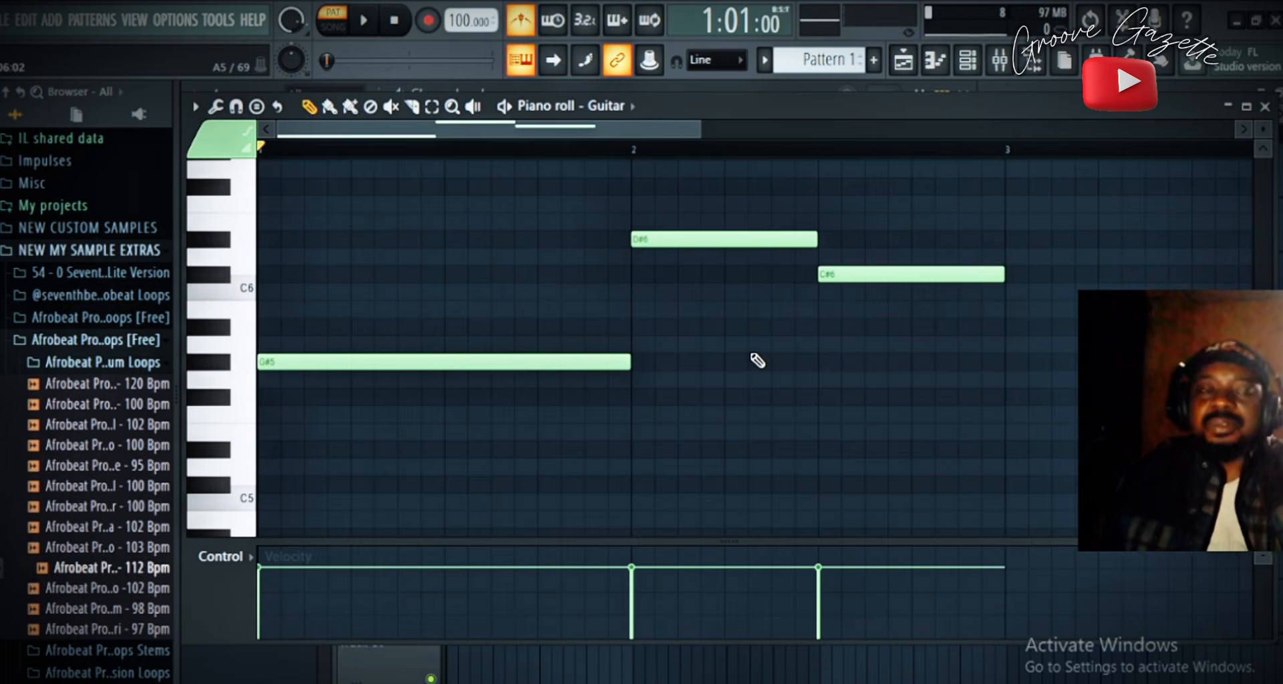
- Play back the root notes and lower the two bar 2 notes an octave to D#5 and C#5
{"action": "key", "text": "space"}
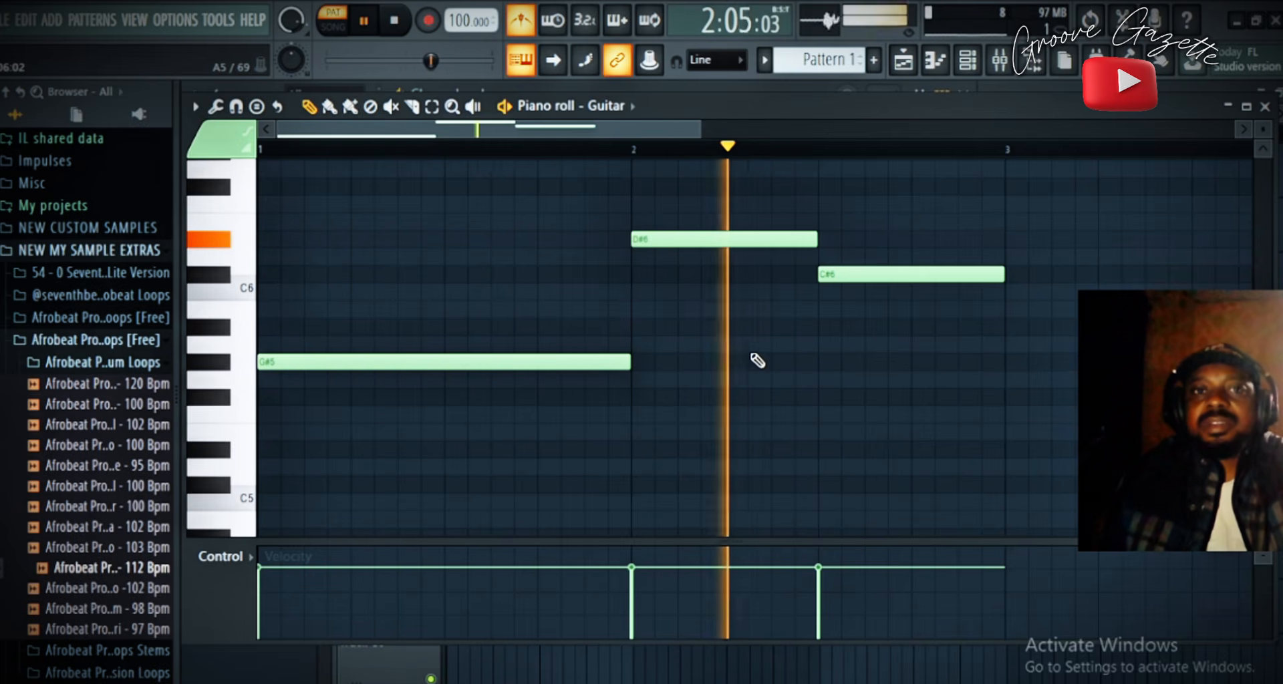
{"action": "key", "text": "space"}
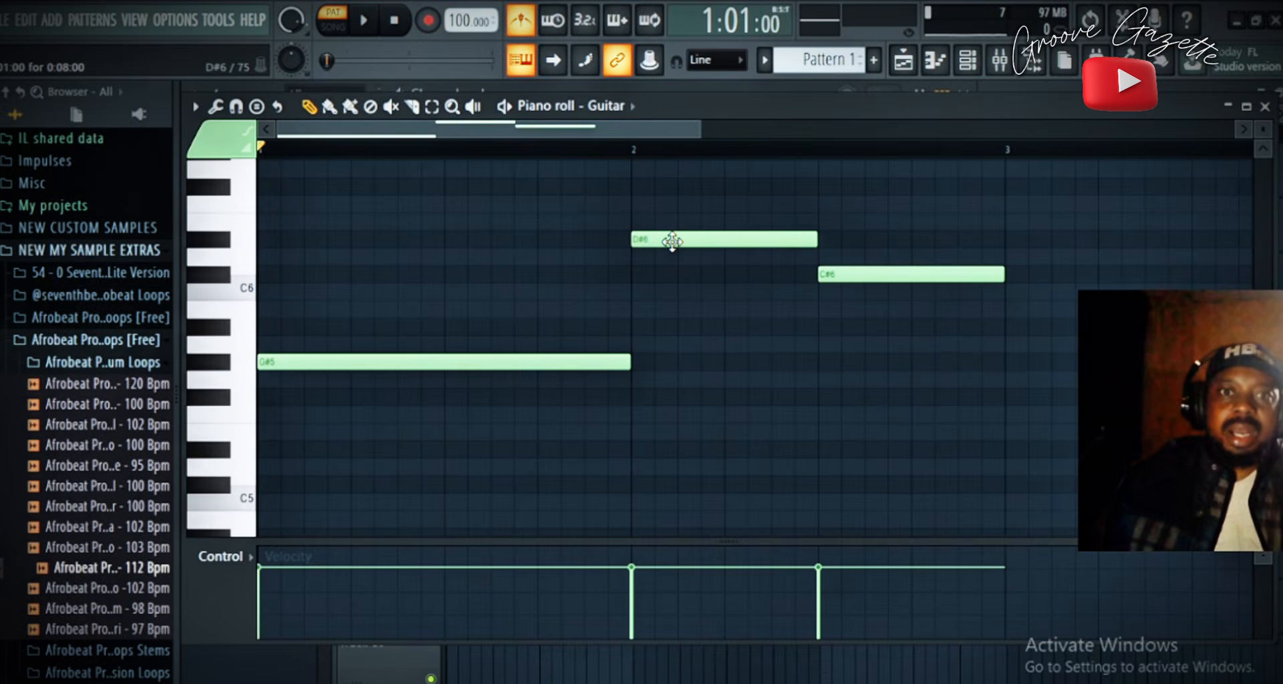
{"action": "left_click_drag", "start_coordinate": [672, 242], "coordinate": [676, 467]}
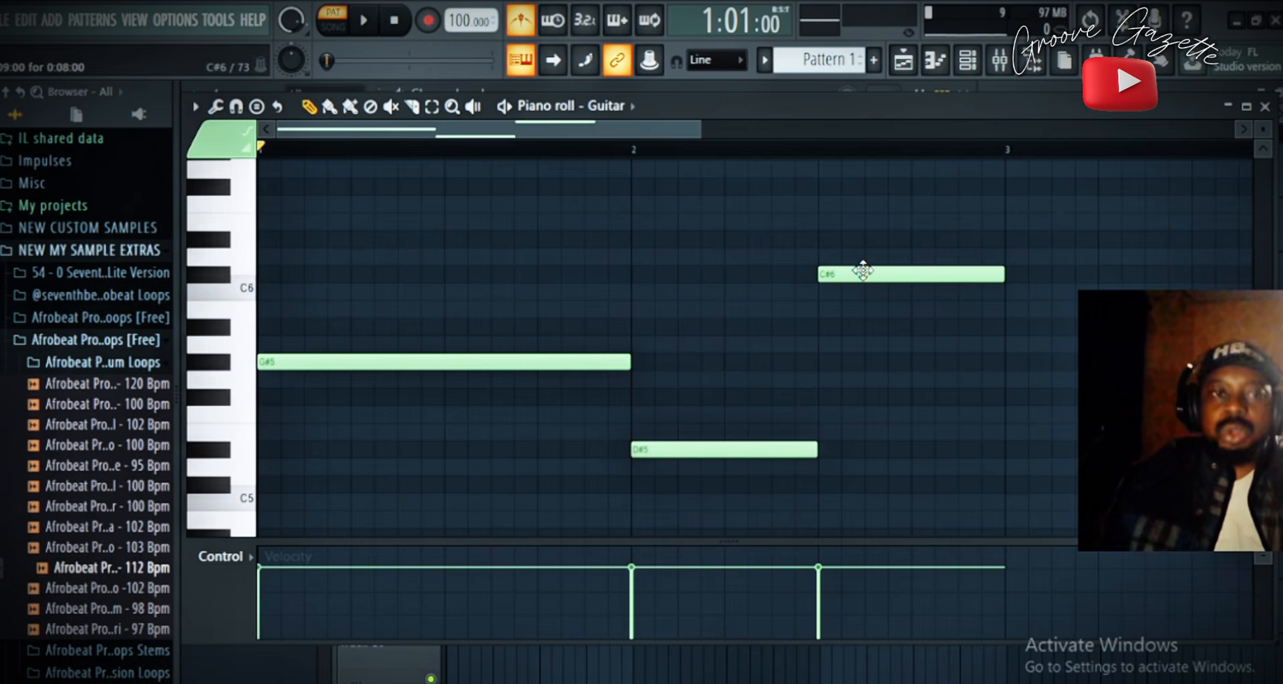
{"action": "left_click_drag", "start_coordinate": [862, 270], "coordinate": [829, 383]}
- Build the bar 1 chord by adding B5 and D#6 above G#5, with B5 starting one step late
{"action": "scroll", "coordinate": [238, 377], "scroll_direction": "up", "scroll_amount": 3}
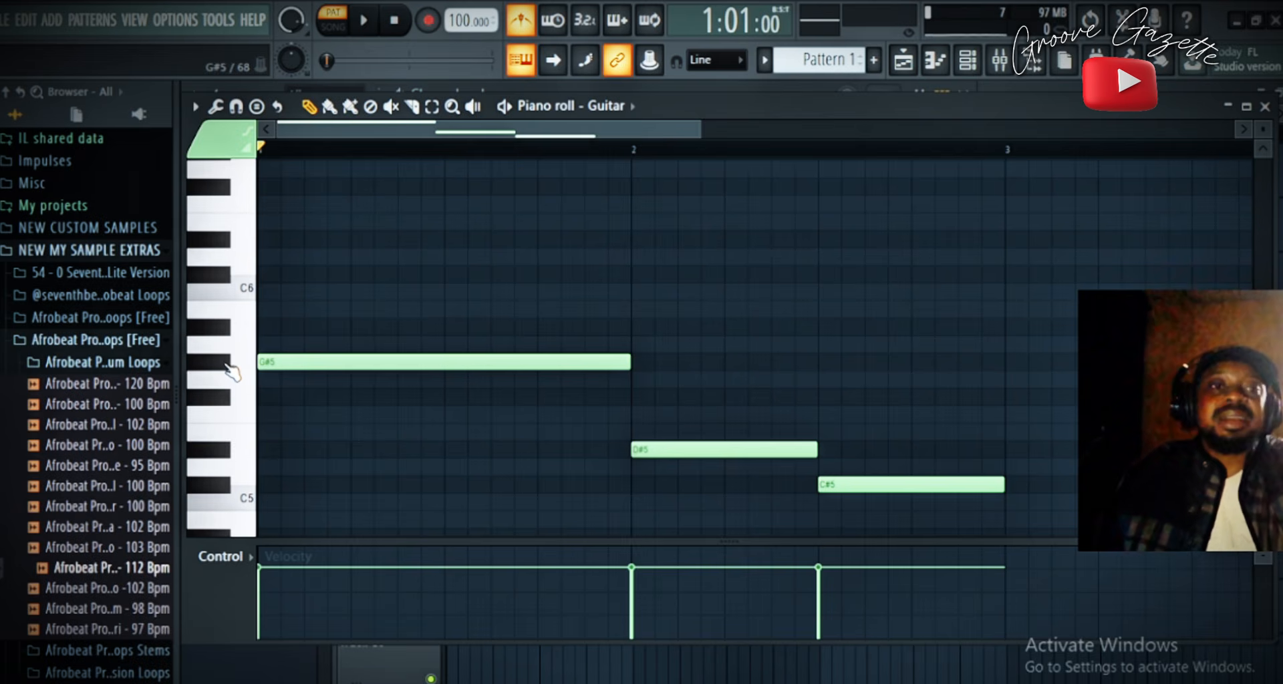
{"action": "left_click", "coordinate": [237, 349]}
{"action": "left_click", "coordinate": [226, 329]}
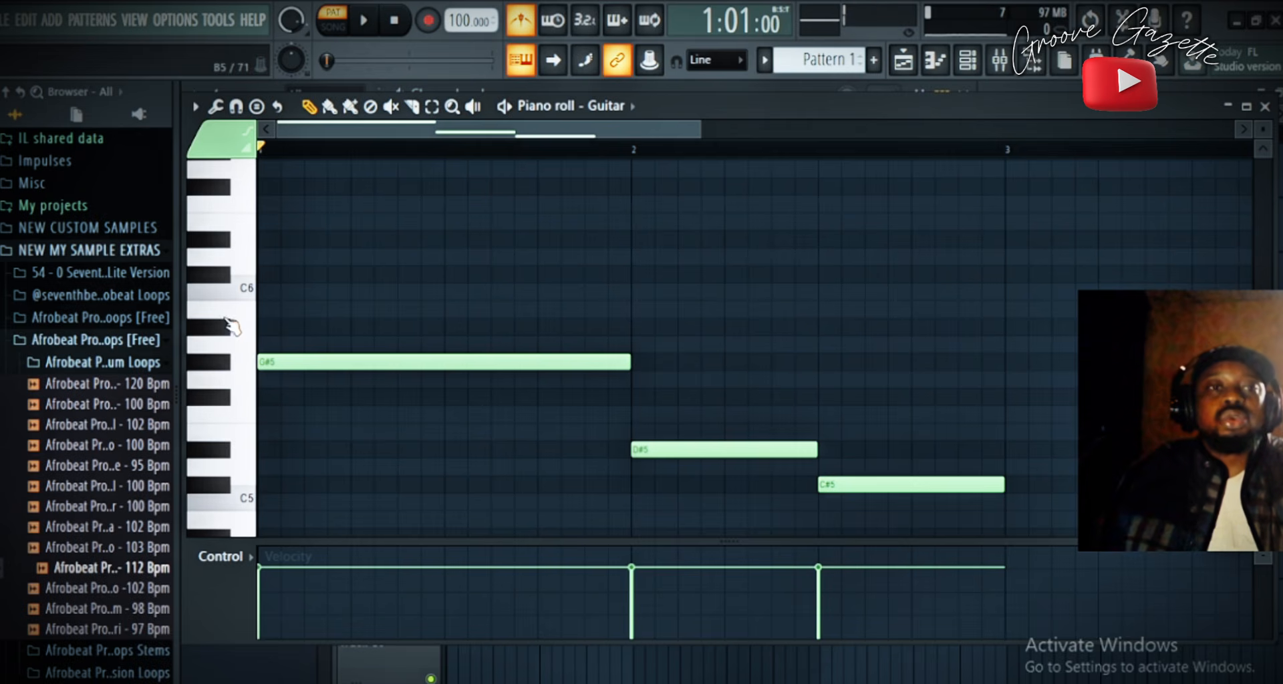
{"action": "left_click", "coordinate": [270, 309]}
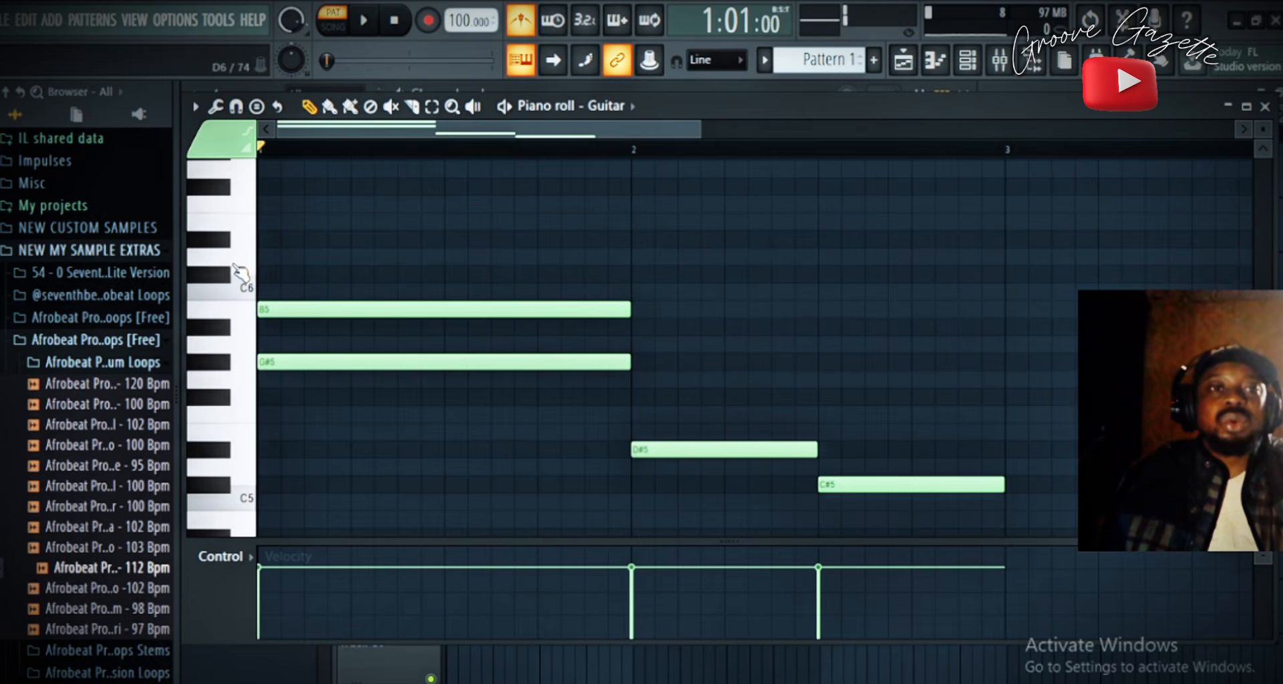
{"action": "left_click", "coordinate": [280, 240]}
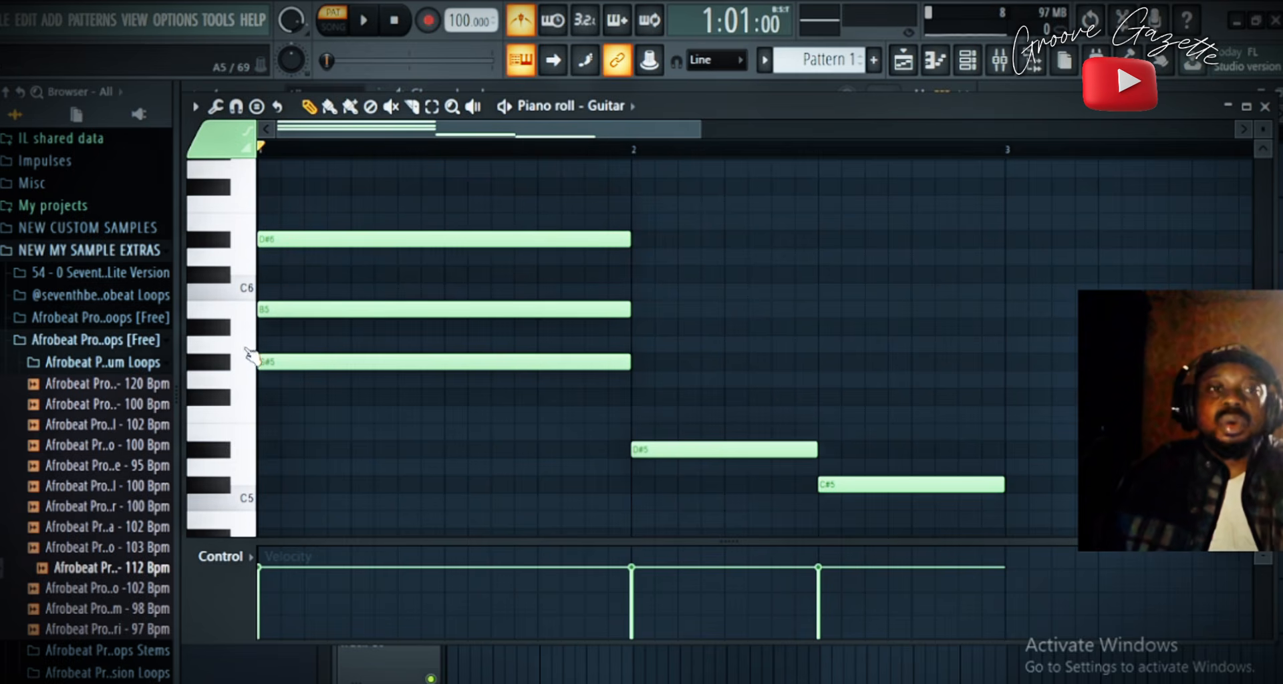
{"action": "left_click_drag", "start_coordinate": [260, 310], "coordinate": [282, 310]}
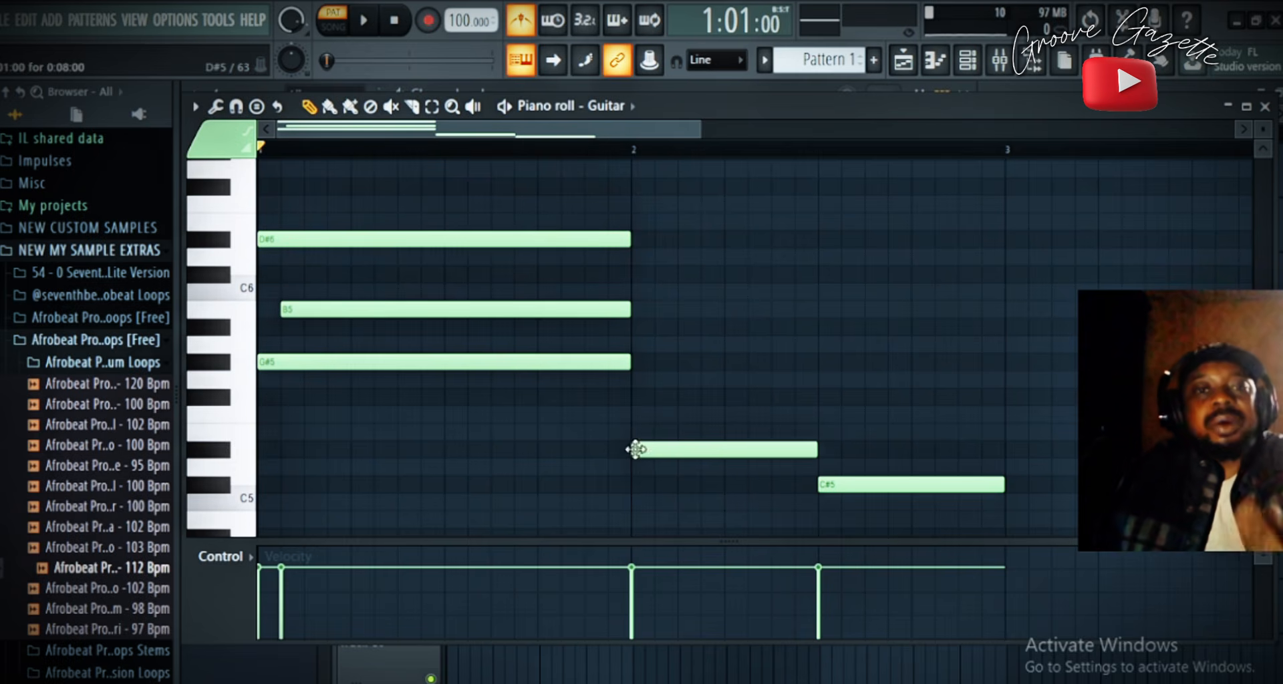
- Build the first chord of bar 2 by adding half-bar F#5 and A#5 notes above D#5
{"action": "left_click", "coordinate": [240, 434]}
{"action": "left_click", "coordinate": [230, 401]}
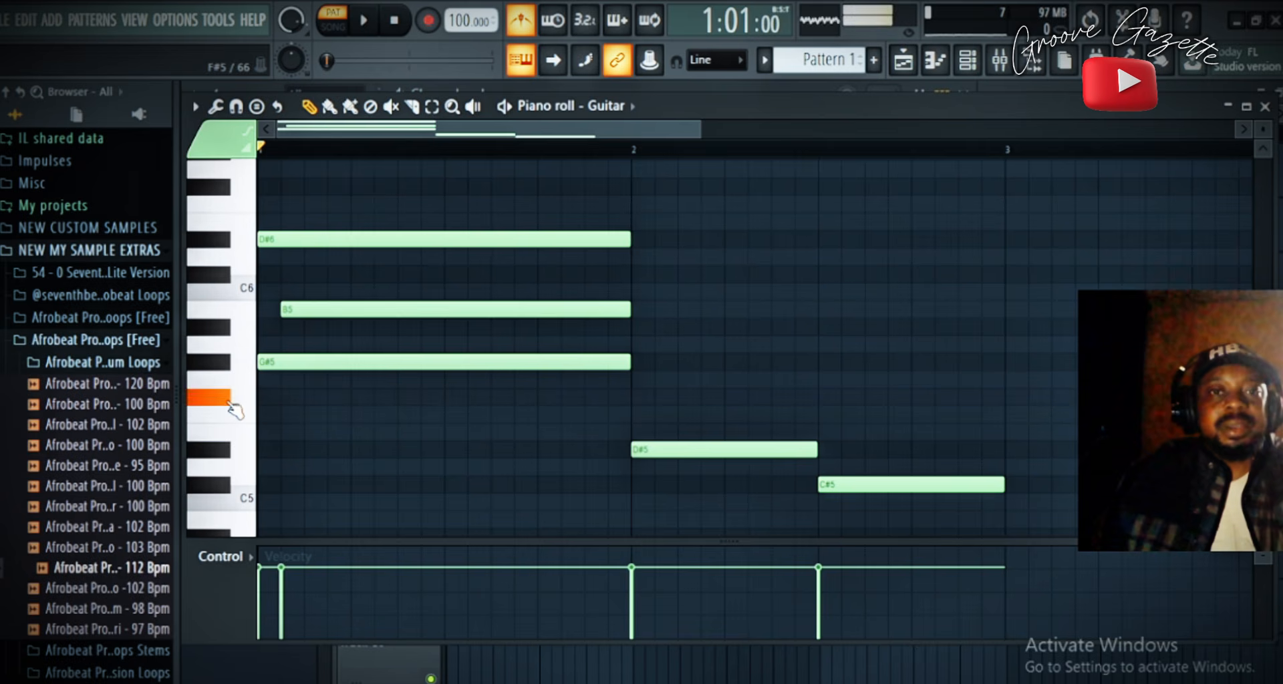
{"action": "left_click", "coordinate": [637, 399]}
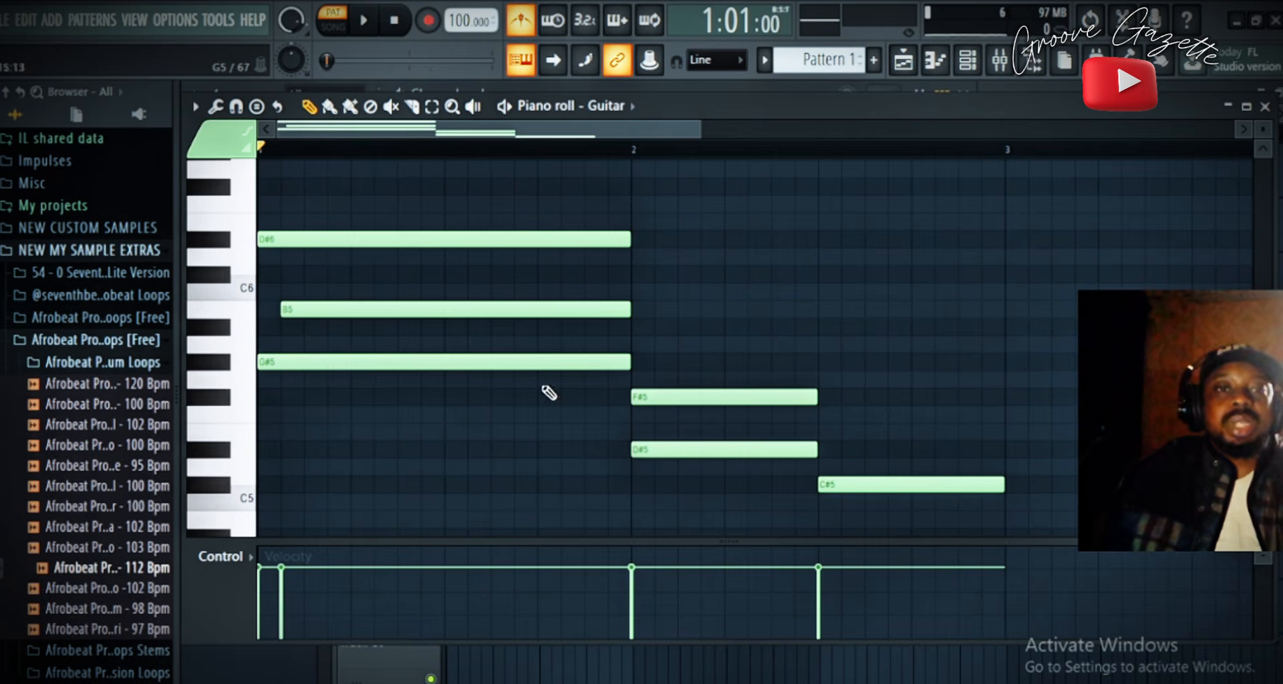
{"action": "left_click", "coordinate": [238, 382]}
{"action": "left_click", "coordinate": [223, 356]}
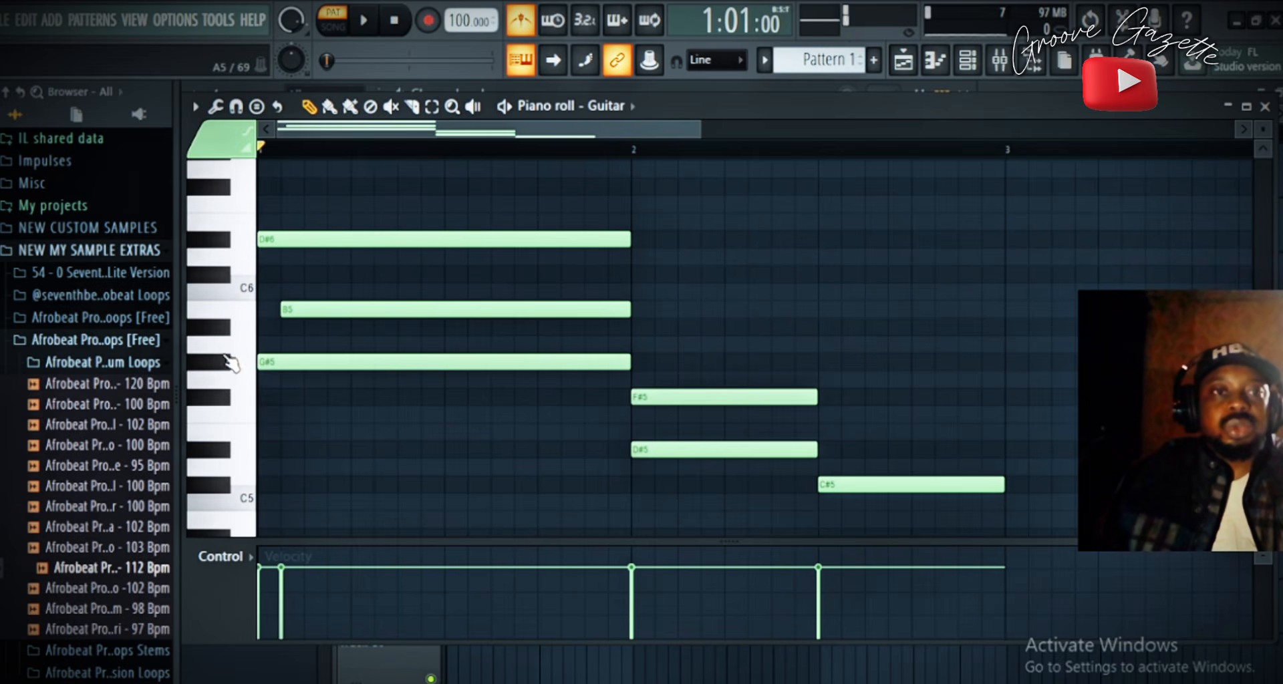
{"action": "left_click", "coordinate": [225, 333]}
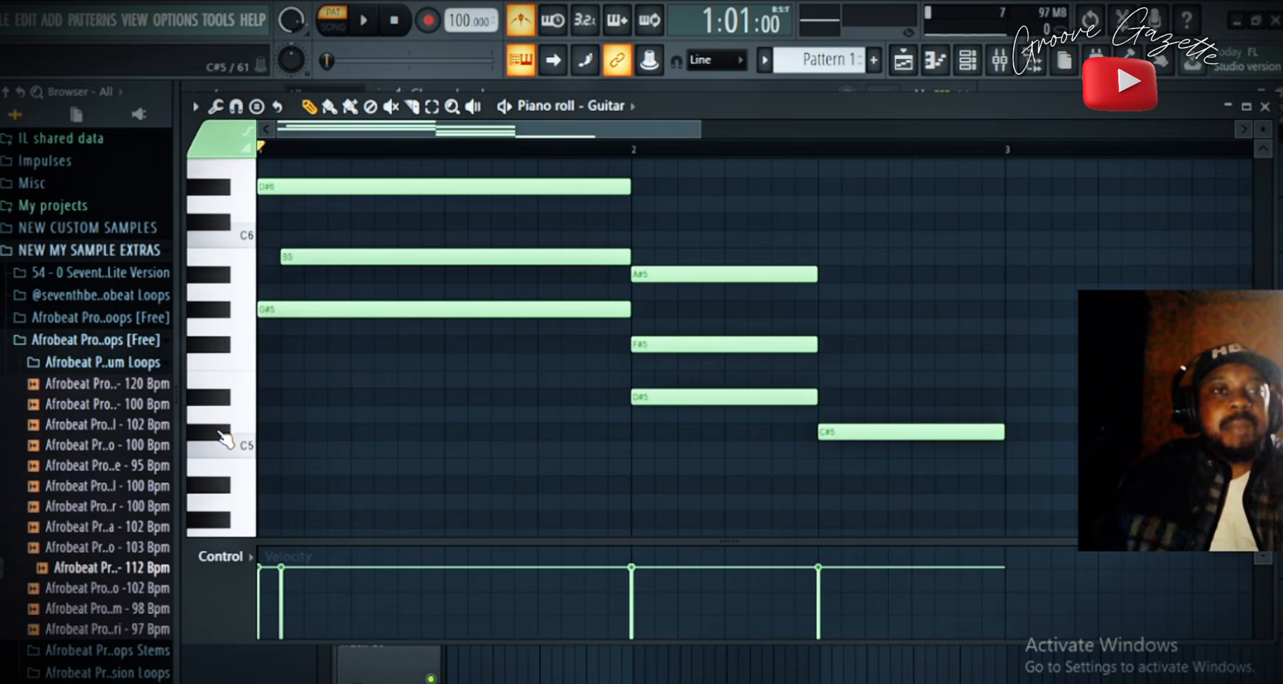
- Build the second chord of bar 2 by adding half-bar E5 and G#5 notes above C#5
{"action": "left_click", "coordinate": [236, 417]}
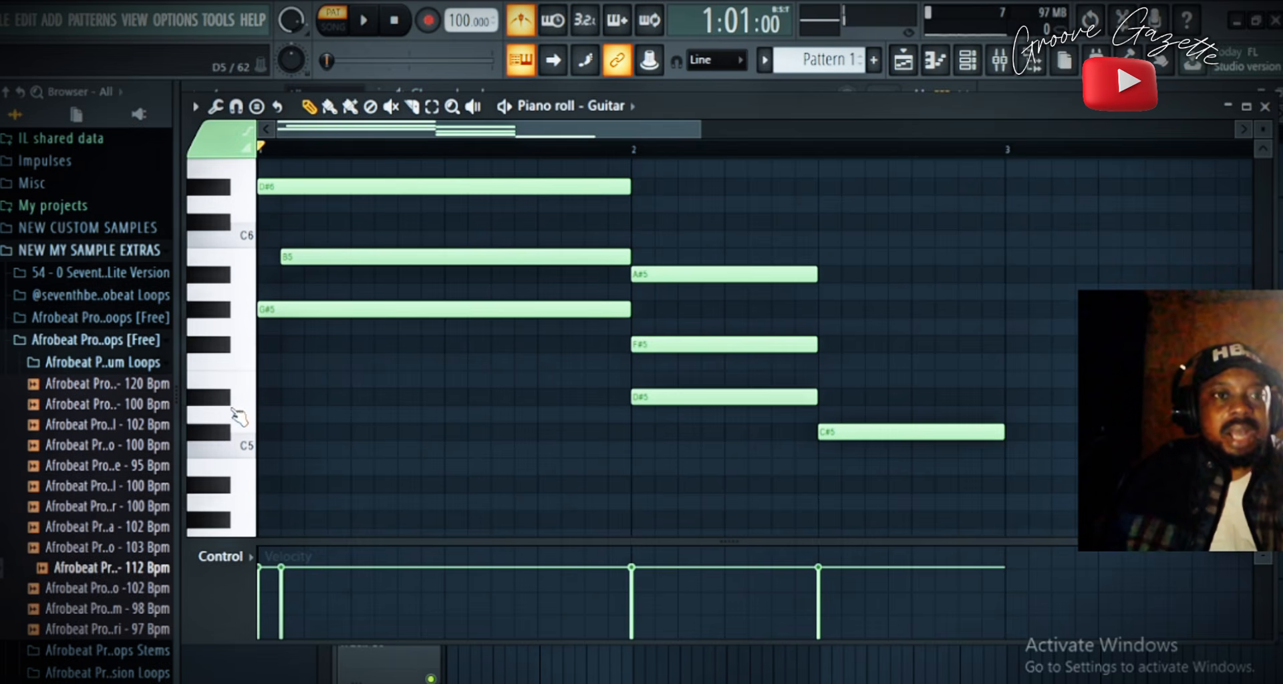
{"action": "left_click", "coordinate": [225, 402]}
{"action": "left_click", "coordinate": [254, 397]}
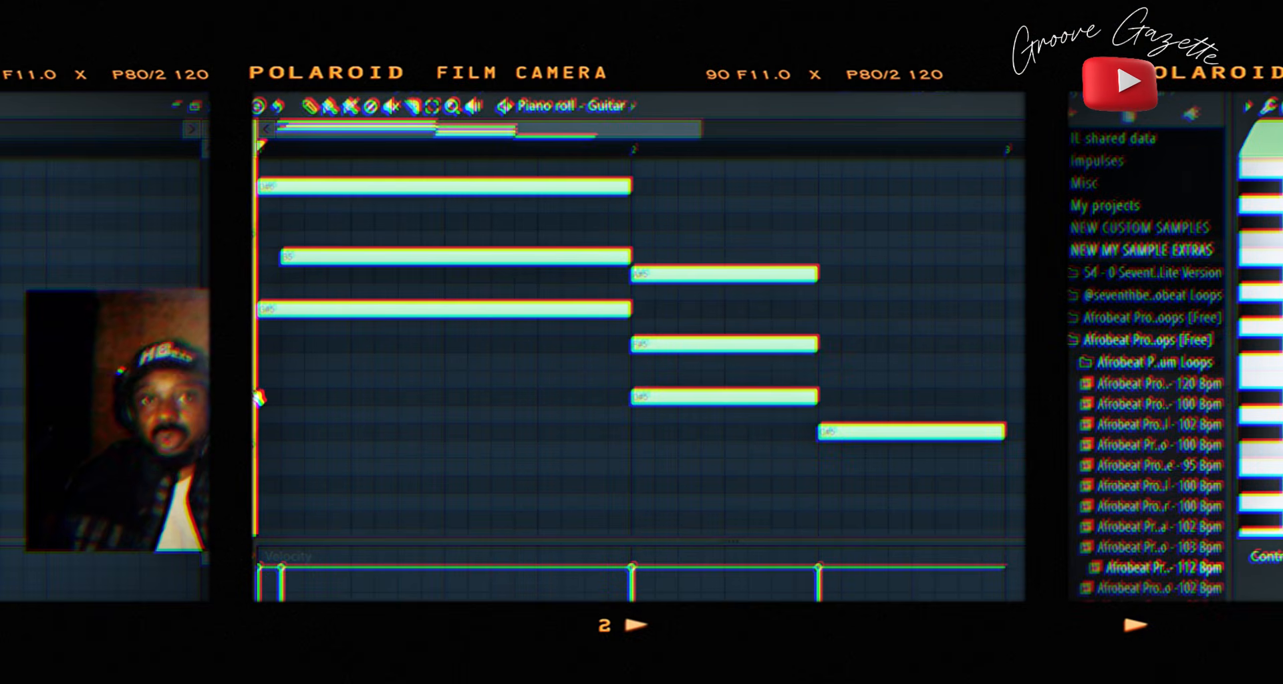
{"action": "left_click", "coordinate": [823, 379]}
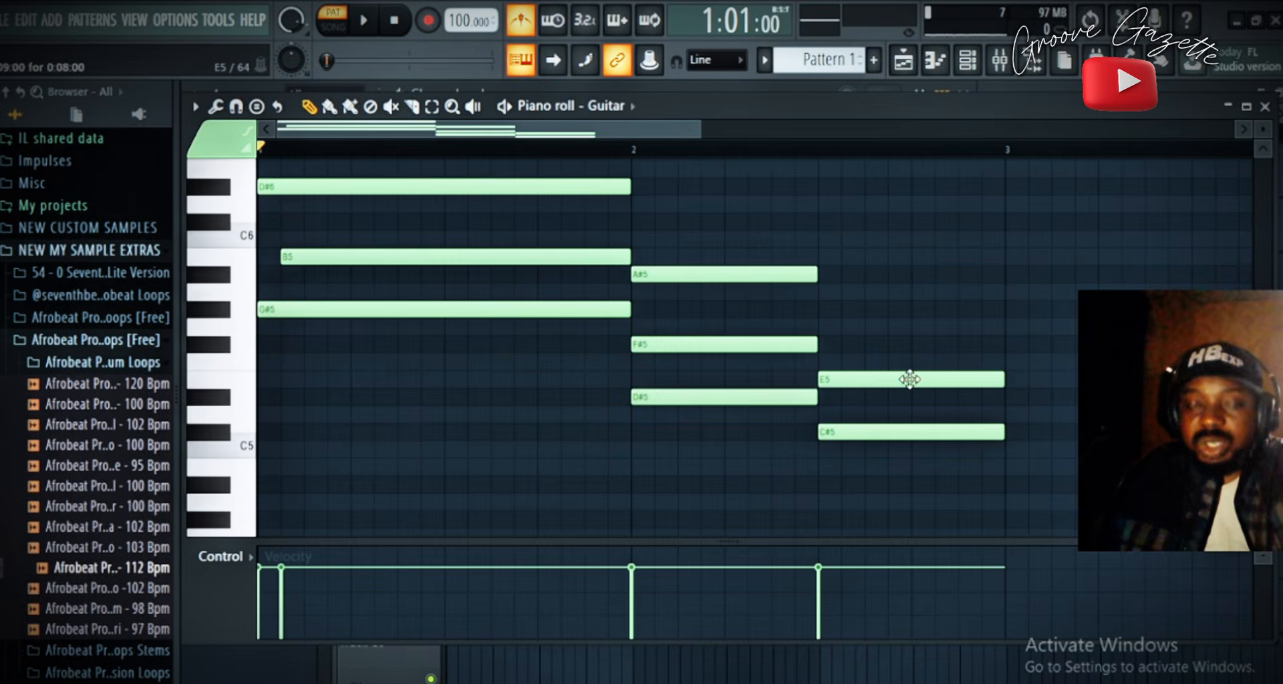
{"action": "left_click", "coordinate": [251, 379]}
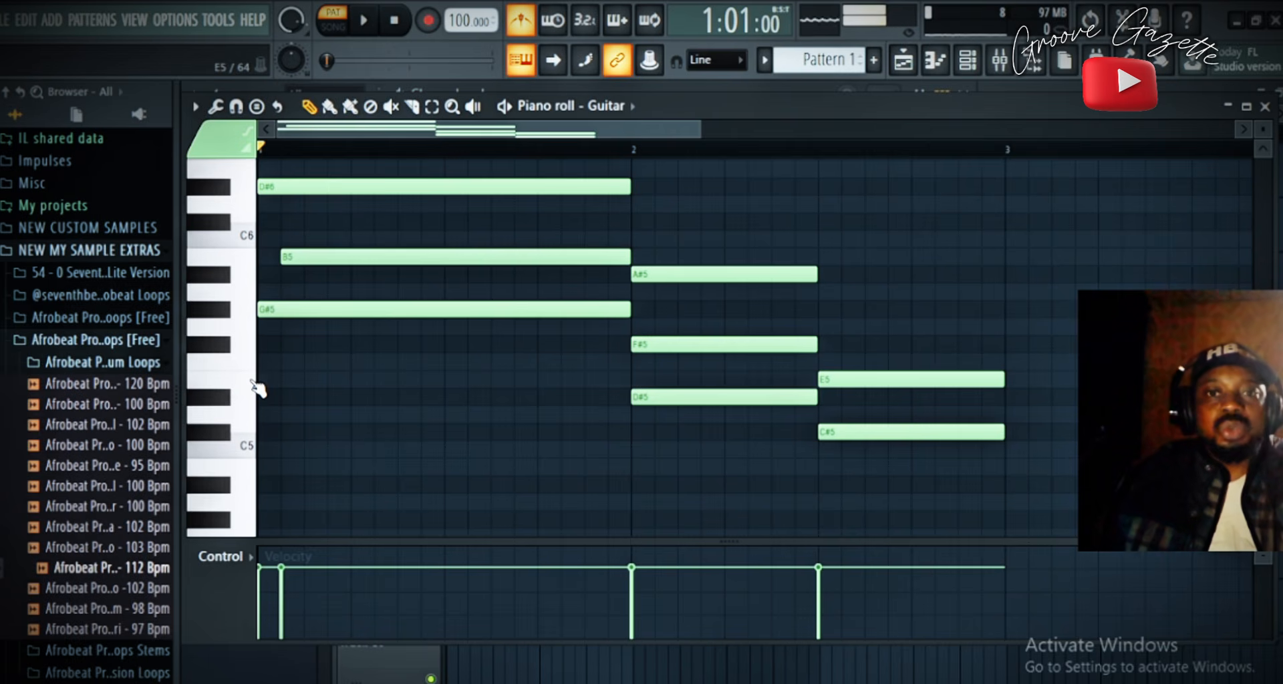
{"action": "left_click", "coordinate": [230, 347]}
{"action": "left_click", "coordinate": [254, 347]}
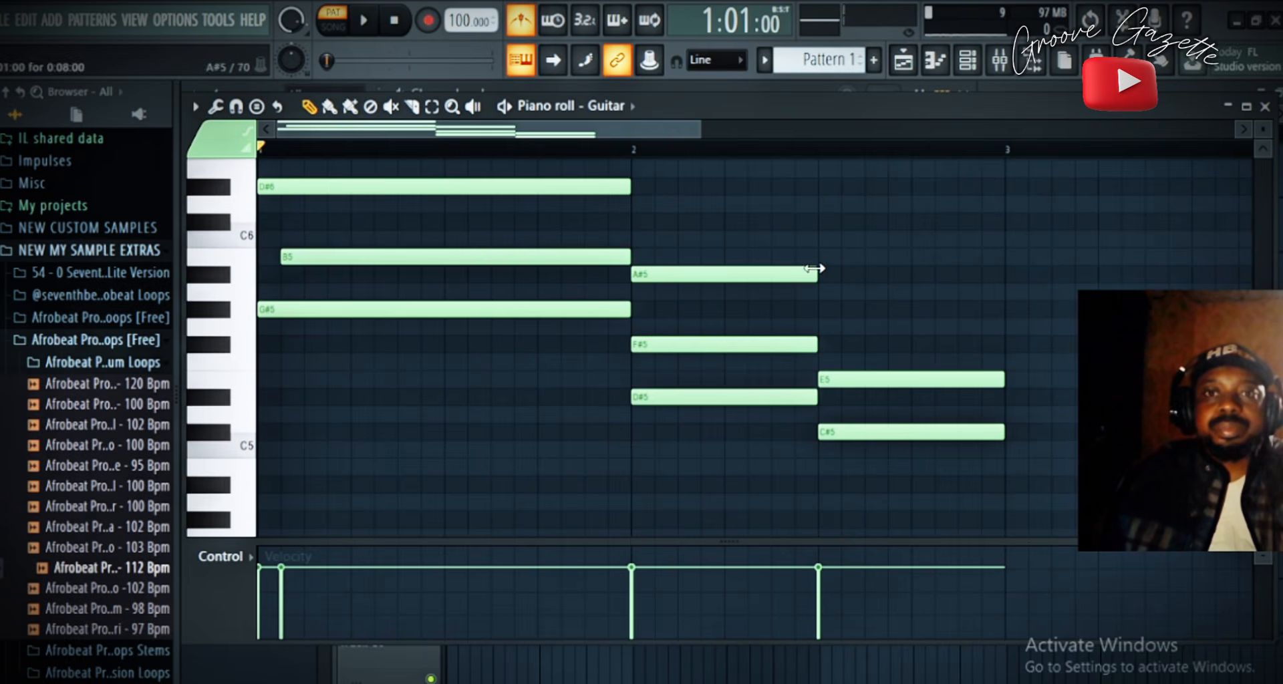
{"action": "left_click", "coordinate": [826, 309]}
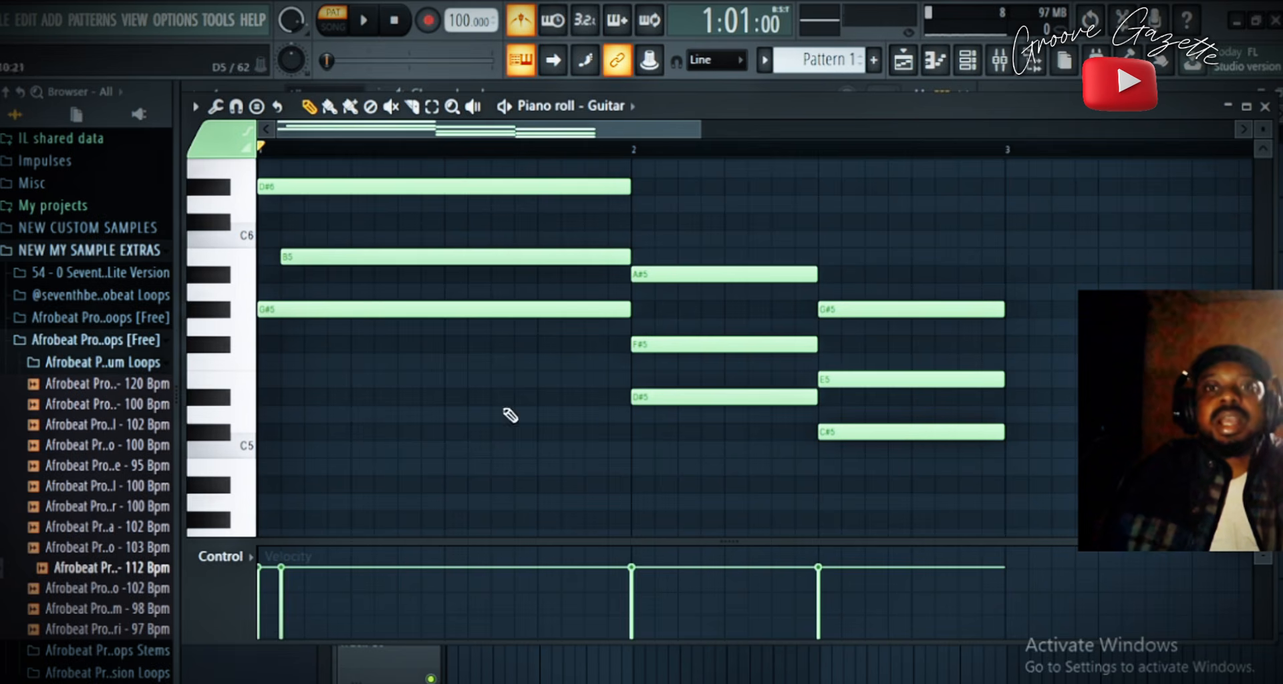
- Audition the scale notes on the piano keys from G#4 up to G#5 to check the second chord of bar 2
{"action": "scroll", "coordinate": [261, 478], "scroll_direction": "down", "scroll_amount": 3}
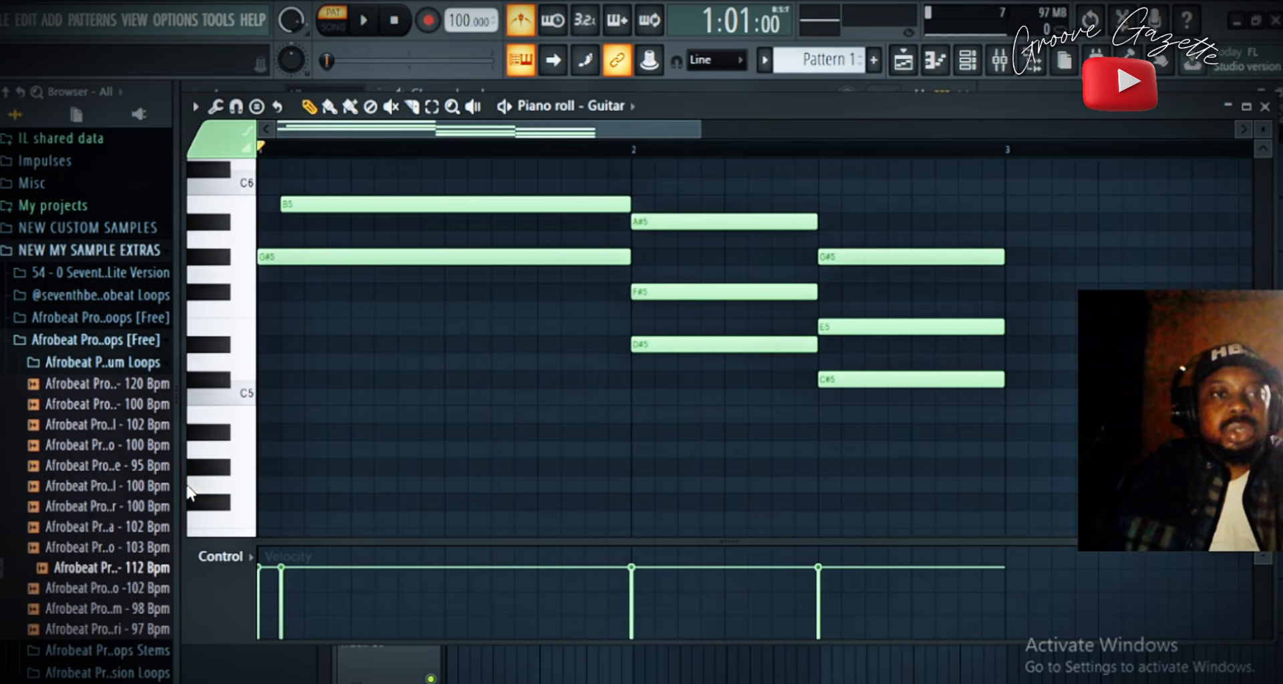
{"action": "left_click", "coordinate": [228, 470]}
{"action": "left_click", "coordinate": [229, 434]}
{"action": "left_click", "coordinate": [242, 421]}
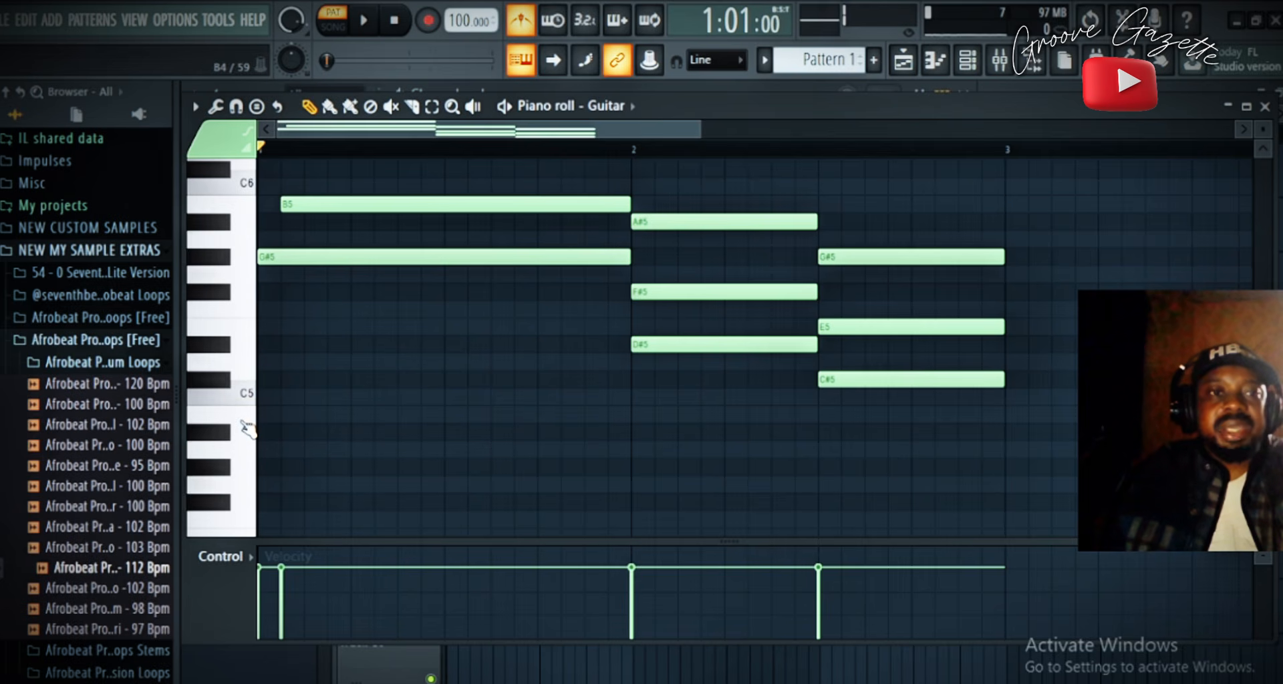
{"action": "left_click", "coordinate": [226, 388]}
{"action": "left_click", "coordinate": [229, 345]}
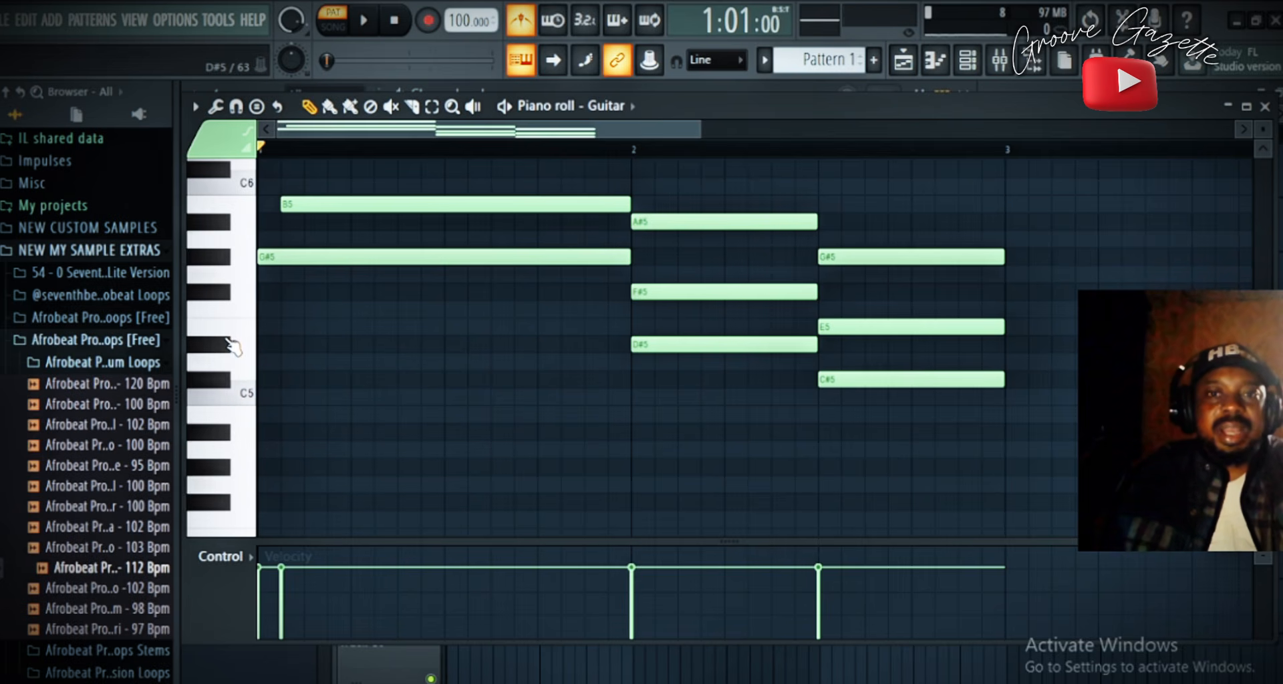
{"action": "left_click", "coordinate": [231, 344]}
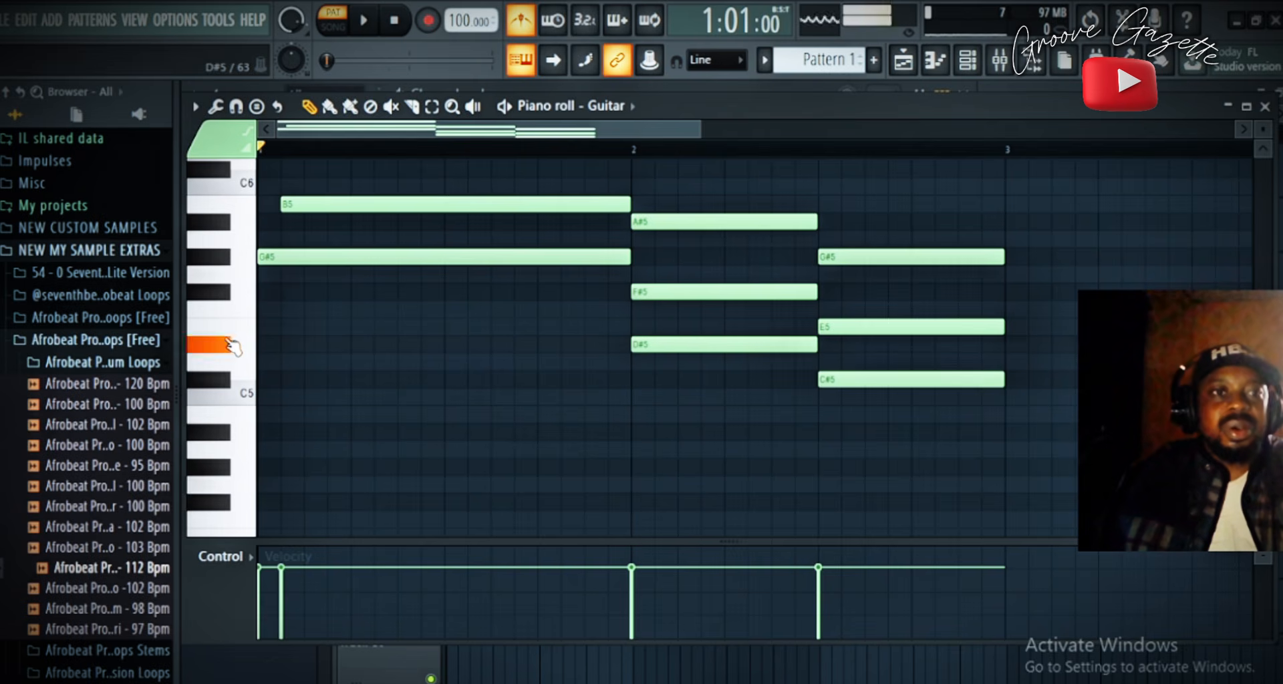
{"action": "left_click", "coordinate": [242, 321]}
{"action": "left_click", "coordinate": [241, 316]}
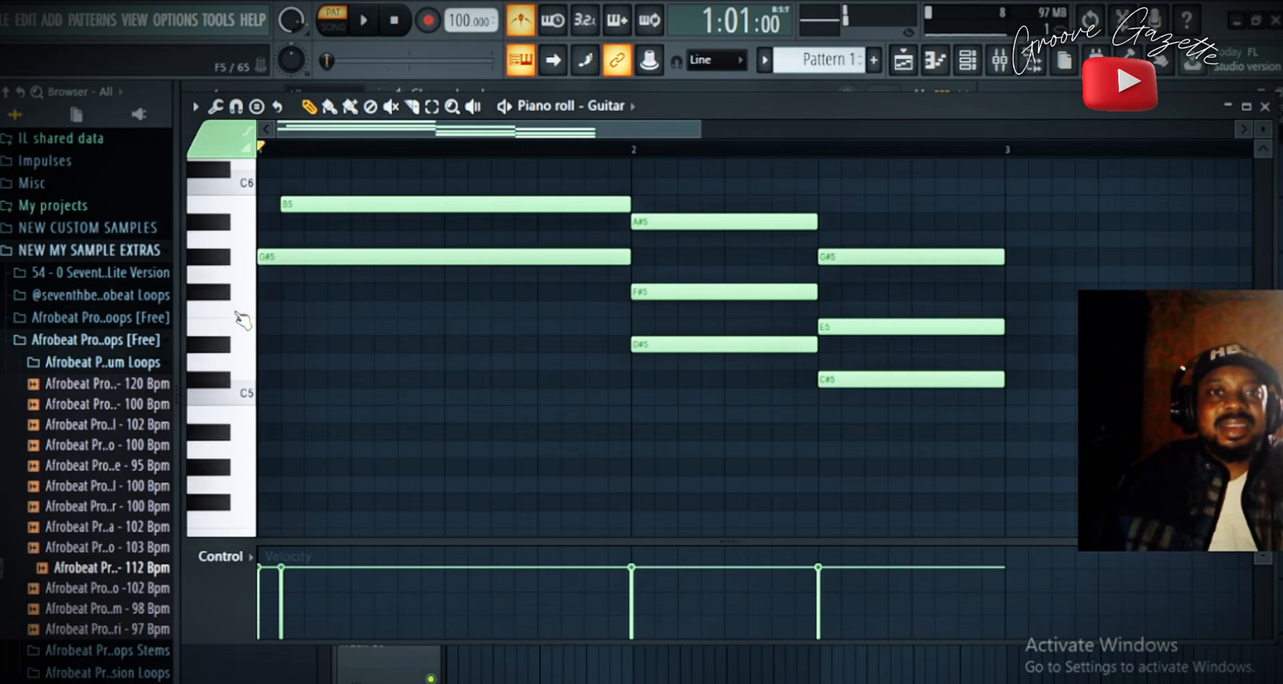
{"action": "left_click", "coordinate": [241, 316]}
{"action": "left_click", "coordinate": [241, 315]}
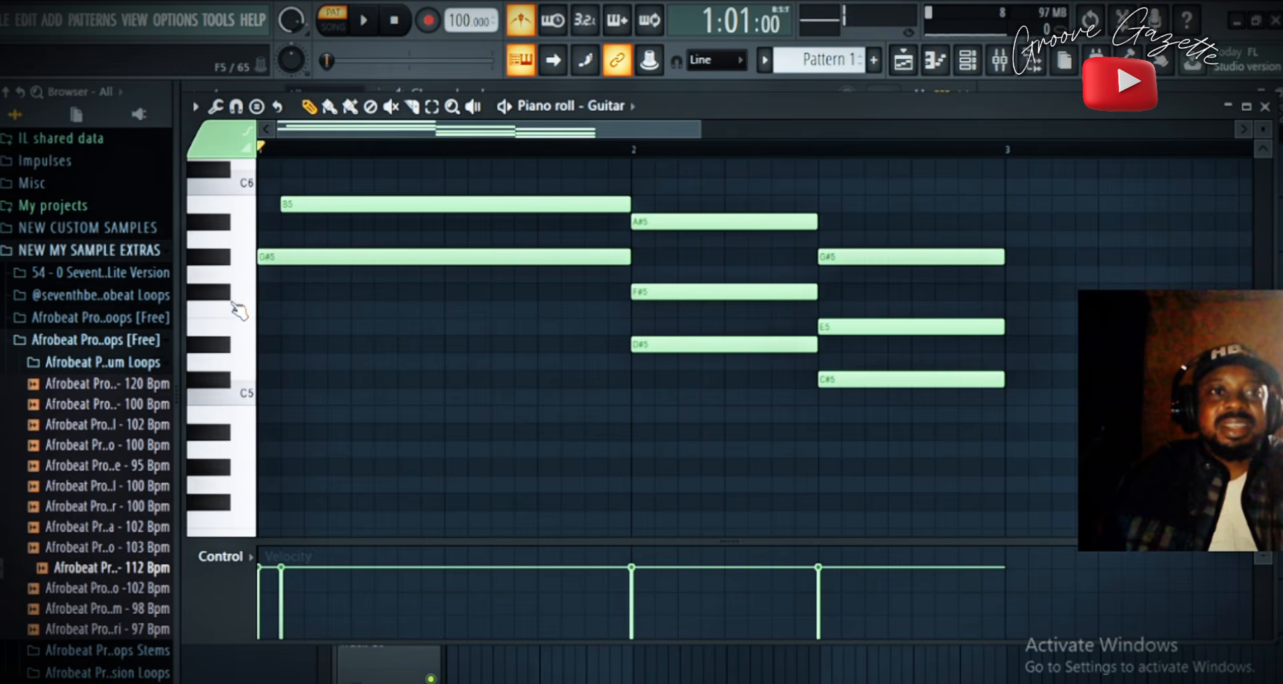
{"action": "left_click", "coordinate": [229, 301]}
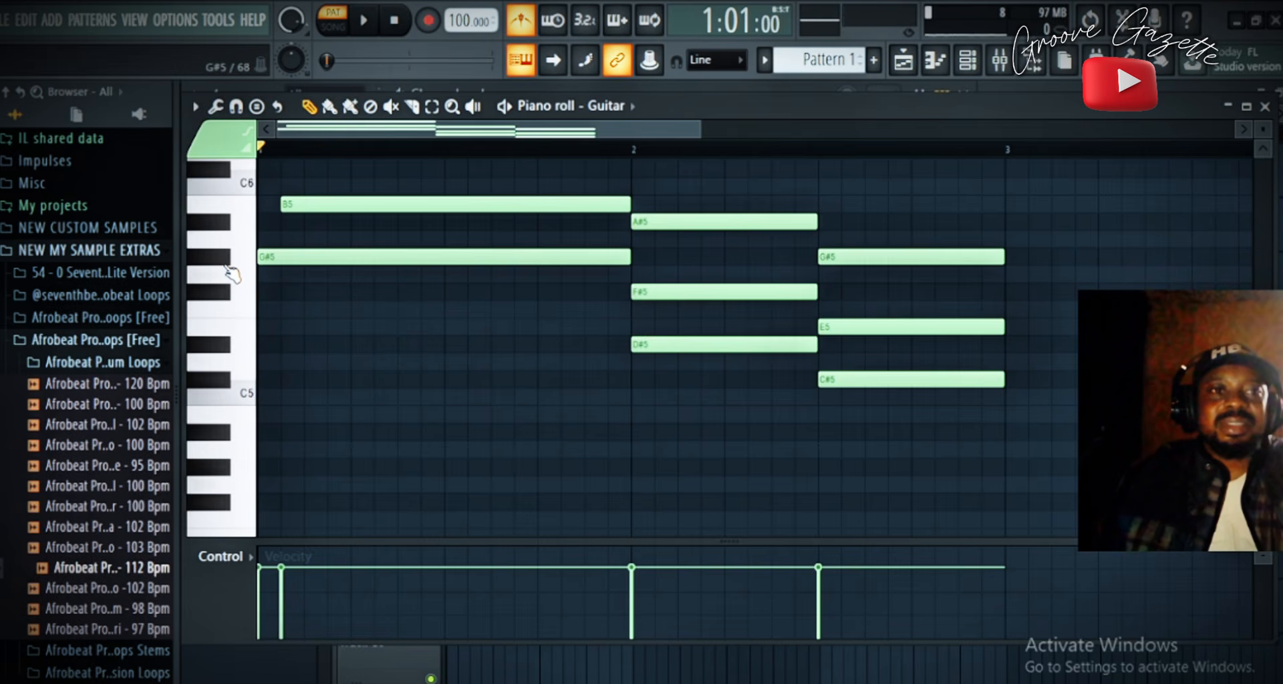
{"action": "left_click", "coordinate": [225, 265]}
{"action": "left_click", "coordinate": [237, 317]}
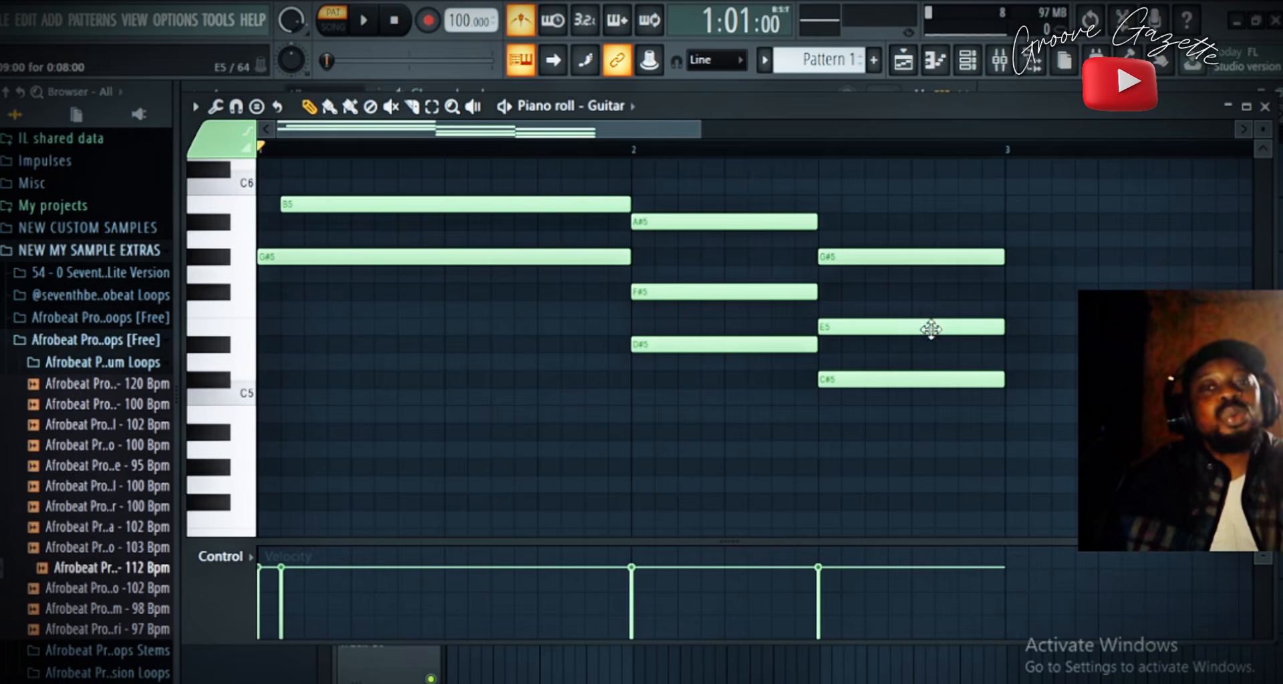
- Raise the E5 note in the second chord of bar 2 to F5 and play back the progression
{"action": "left_click_drag", "start_coordinate": [930, 327], "coordinate": [930, 310]}
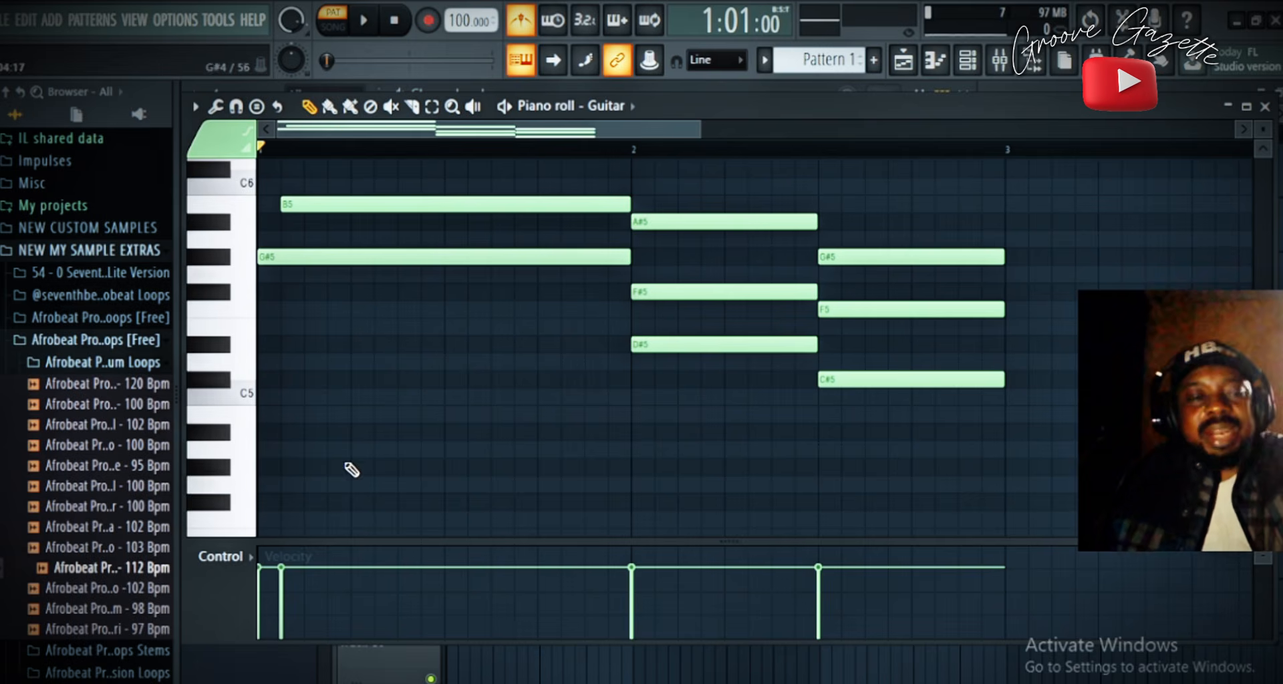
{"action": "key", "text": "space"}
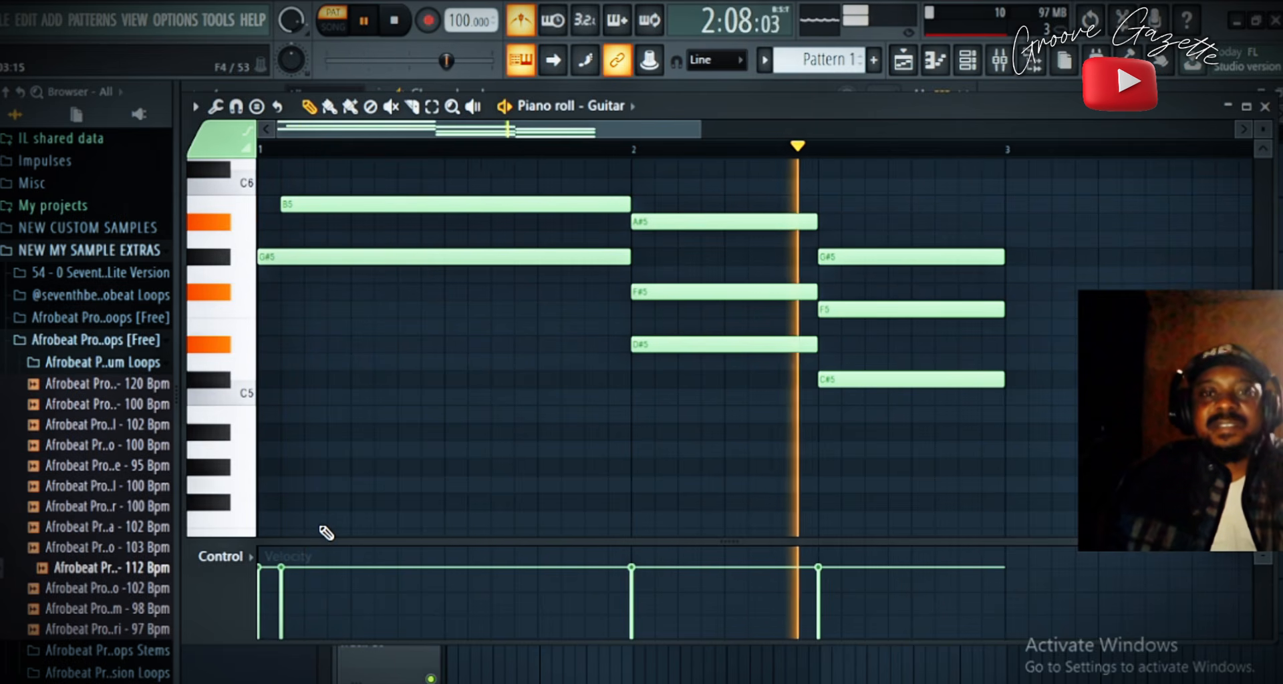
{"action": "key", "text": "space"}
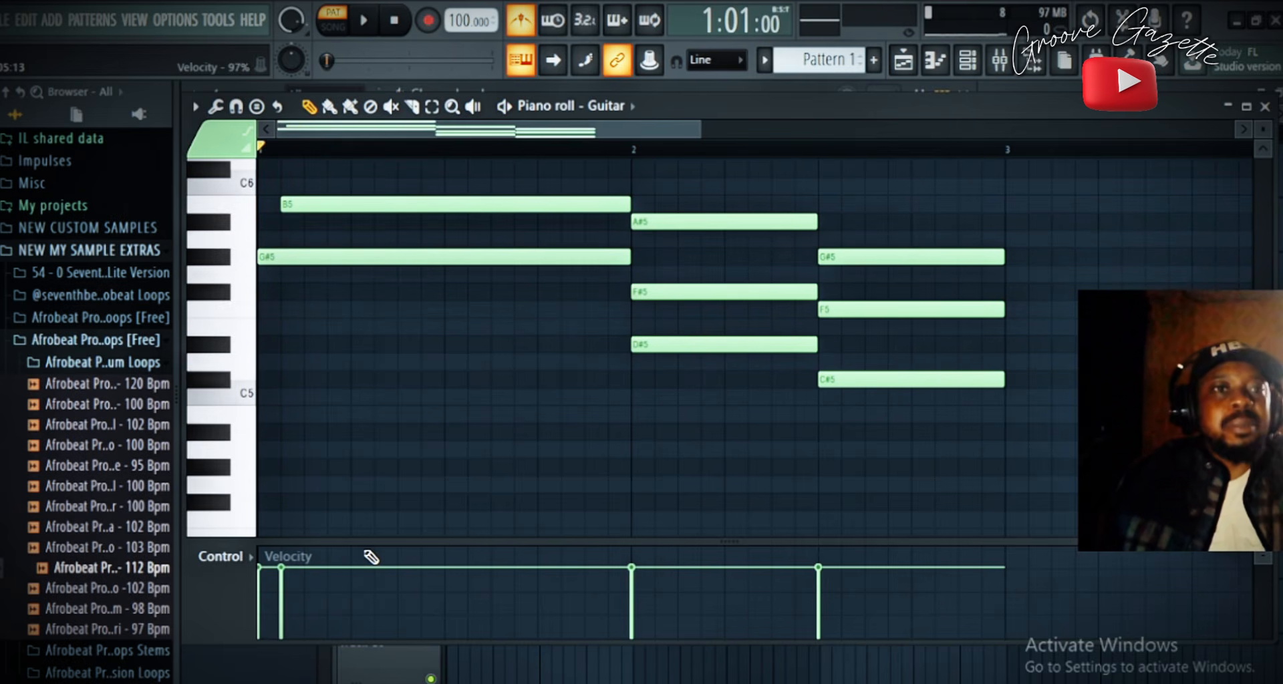
- Select all the chord notes, lower them by one octave, and play back the progression
{"action": "key", "text": "ctrl+a"}
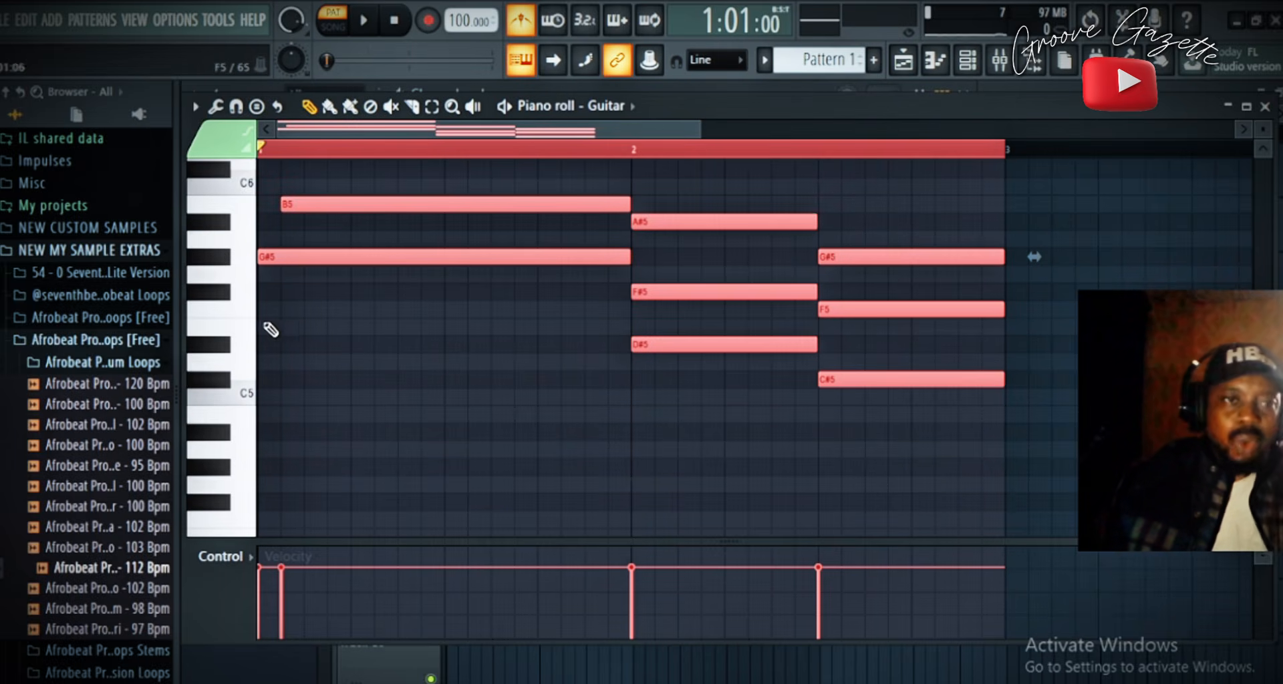
{"action": "scroll", "coordinate": [278, 449], "scroll_direction": "down", "scroll_amount": 1}
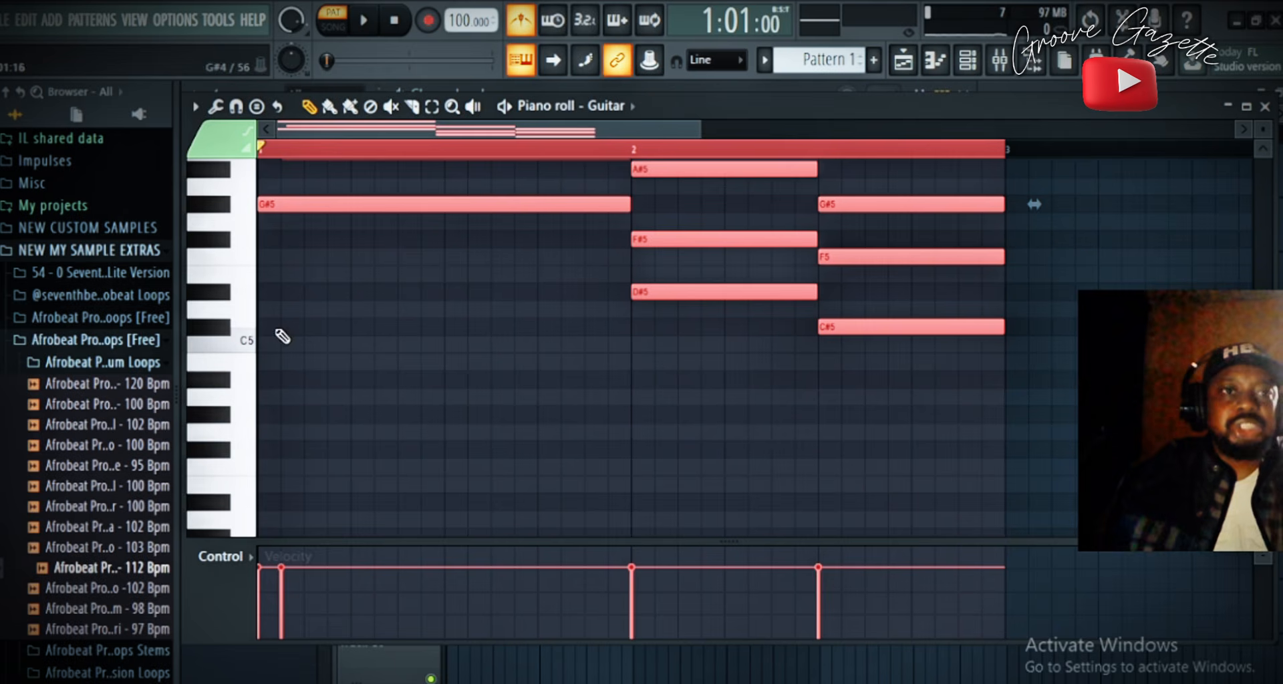
{"action": "left_click_drag", "start_coordinate": [266, 207], "coordinate": [264, 416]}
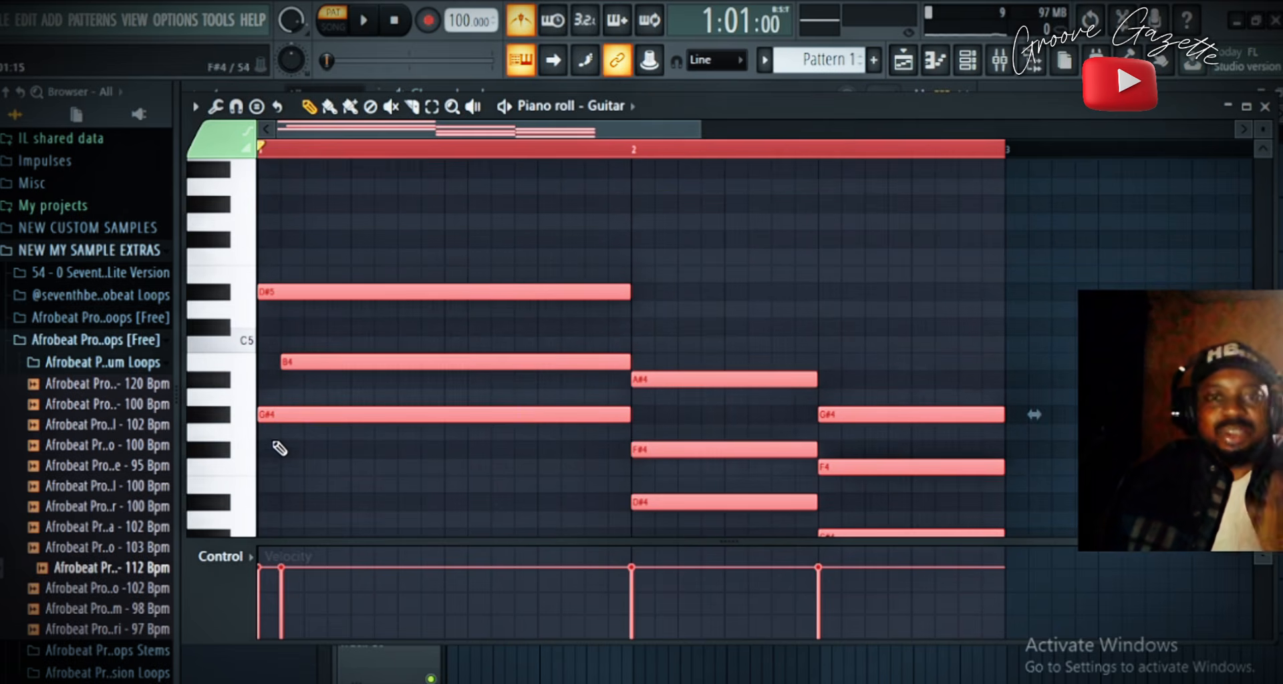
{"action": "key", "text": "space"}
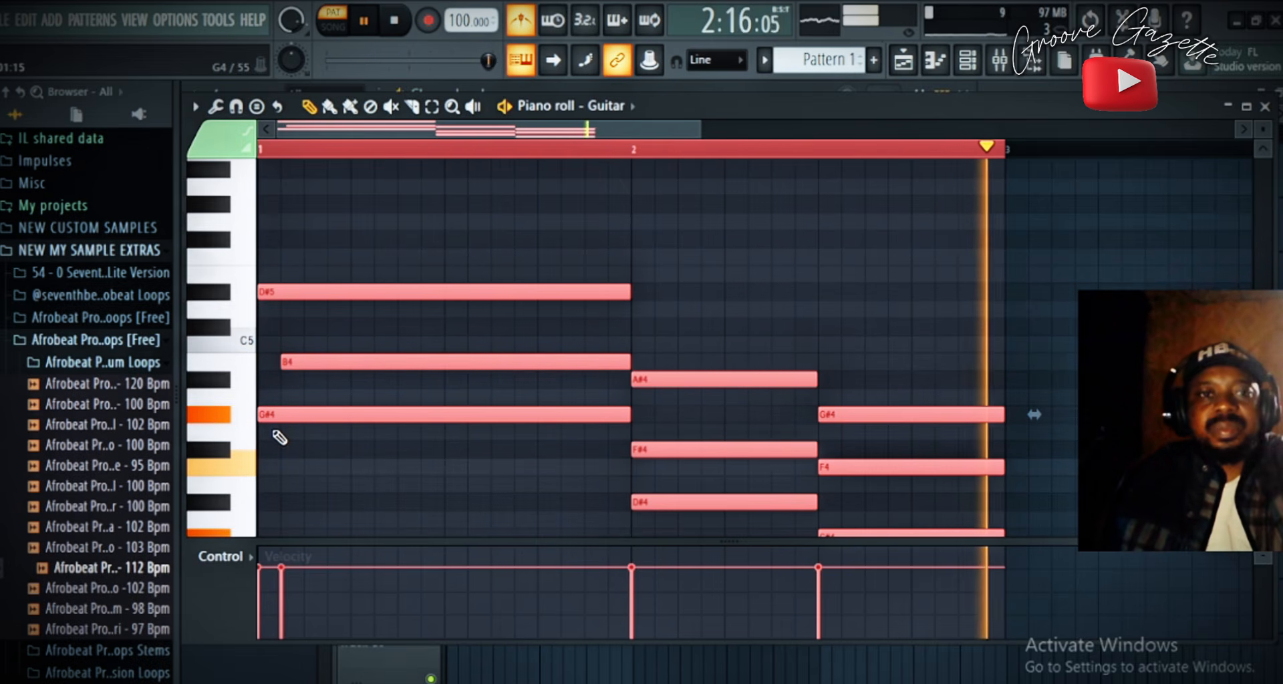
{"action": "key", "text": "space"}
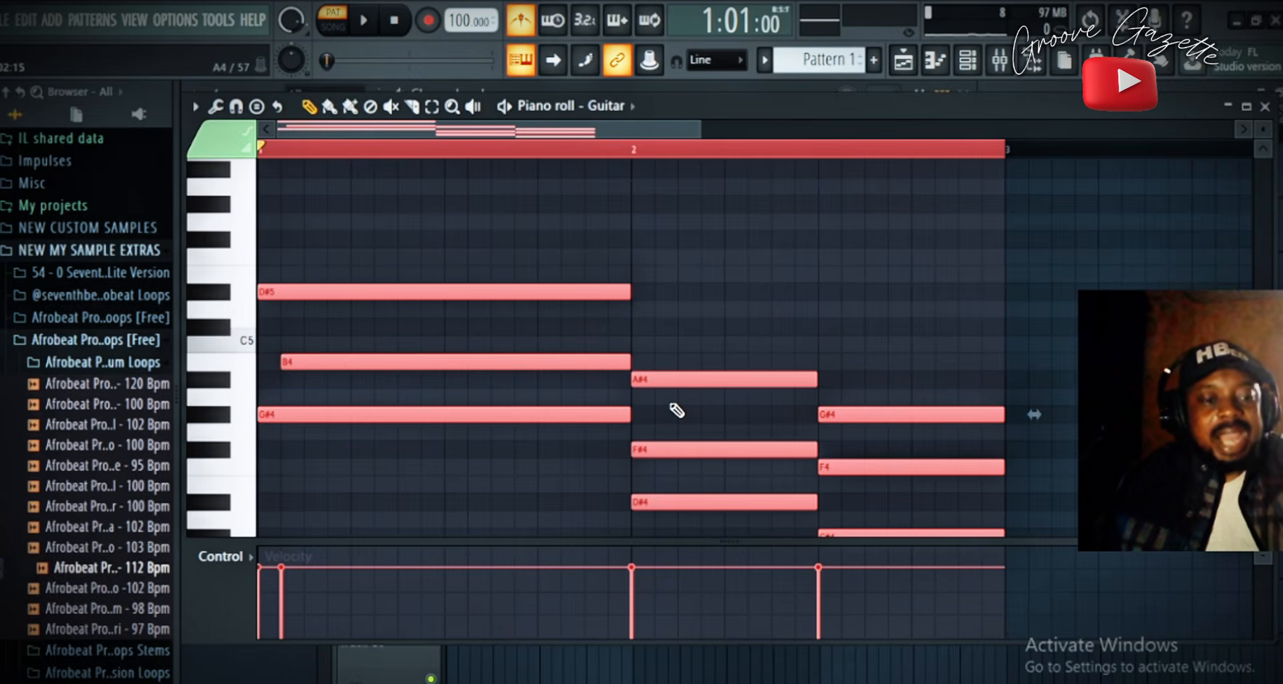
- Duplicate the two-bar chord progression into bars 3 and 4, with all four bars in view, and play back the start
{"action": "left_click_drag", "start_coordinate": [619, 127], "coordinate": [903, 183]}
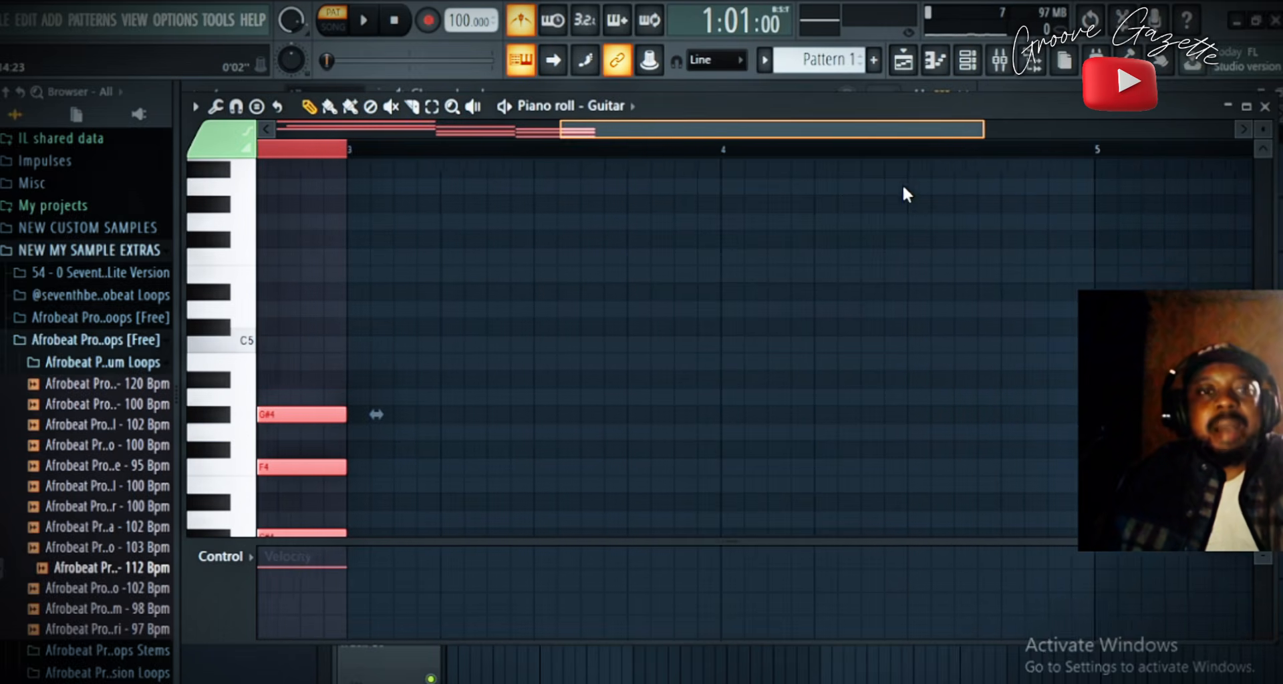
{"action": "key", "text": "ctrl+b"}
{"action": "left_click_drag", "start_coordinate": [725, 143], "coordinate": [471, 284]}
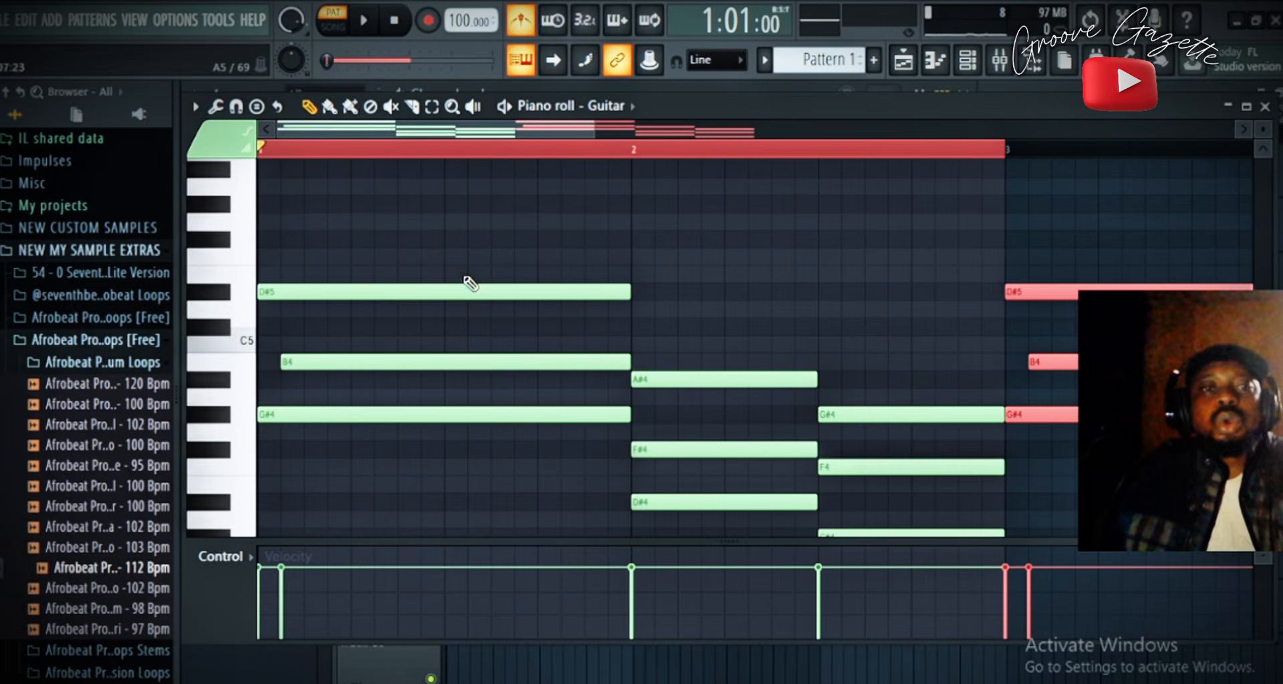
{"action": "left_click_drag", "start_coordinate": [597, 127], "coordinate": [801, 148]}
{"action": "scroll", "coordinate": [836, 287], "scroll_direction": "down", "scroll_amount": 3}
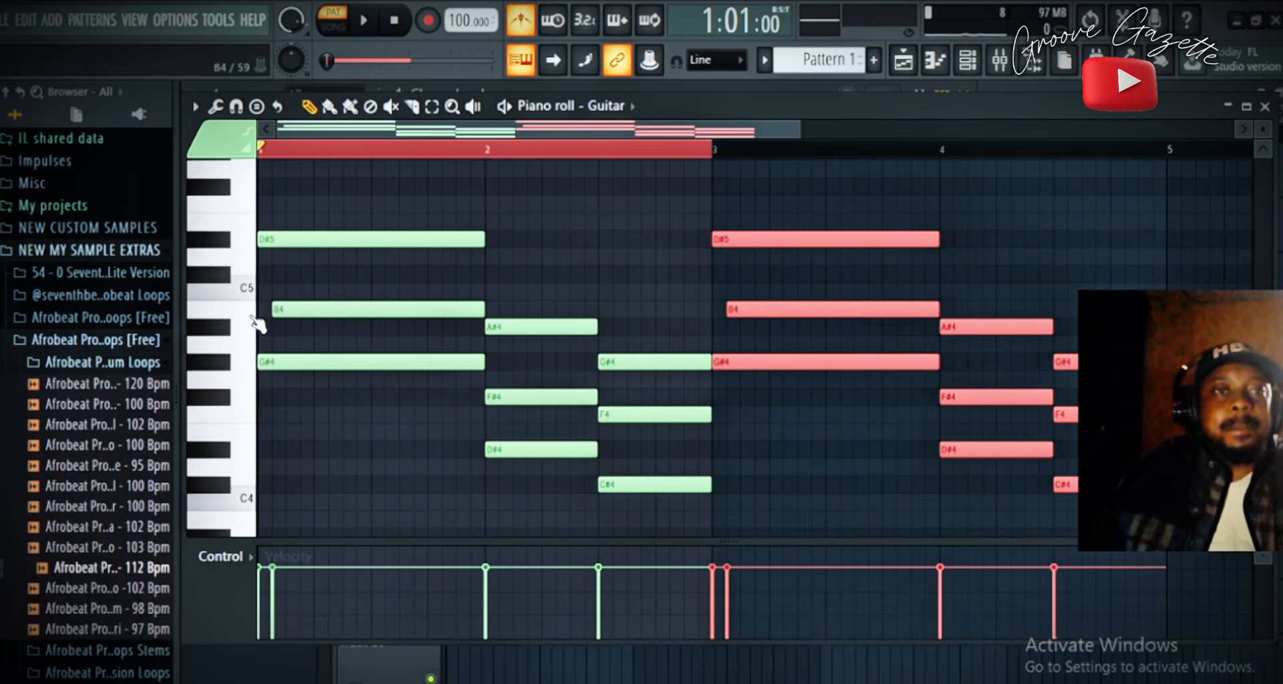
{"action": "scroll", "coordinate": [324, 417], "scroll_direction": "up", "scroll_amount": 2}
{"action": "scroll", "coordinate": [324, 417], "scroll_direction": "up", "scroll_amount": 1}
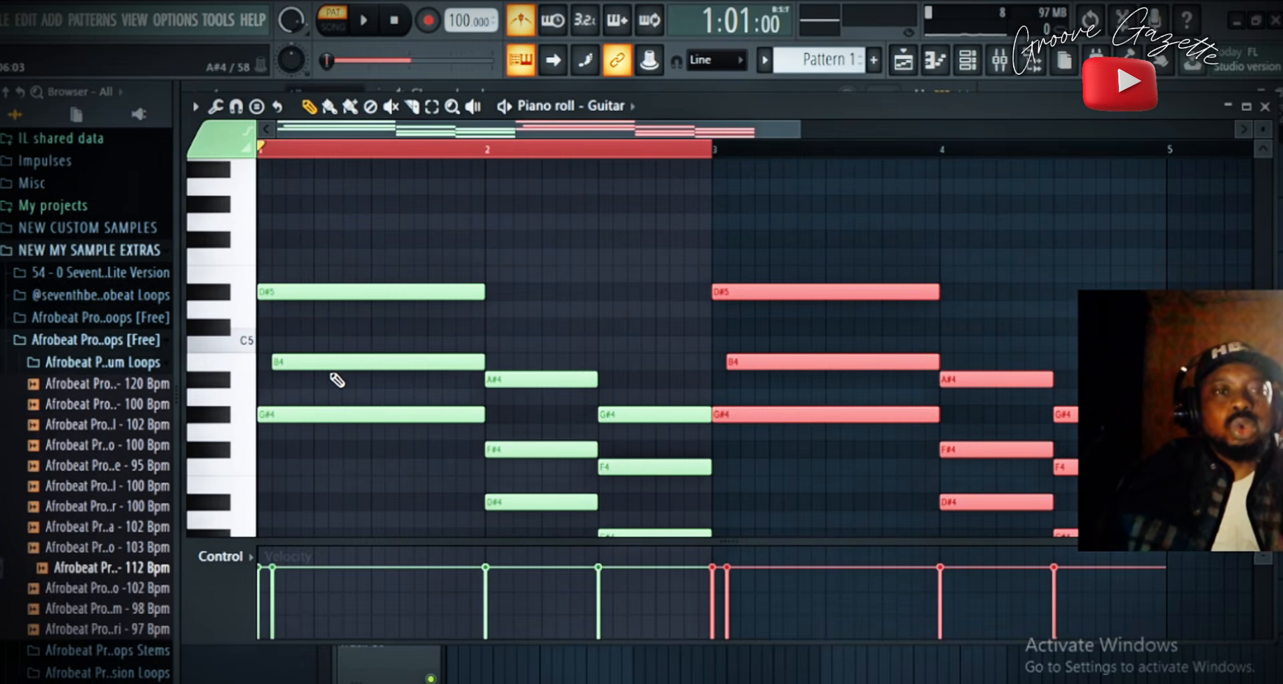
{"action": "scroll", "coordinate": [328, 386], "scroll_direction": "up", "scroll_amount": 3}
{"action": "scroll", "coordinate": [361, 375], "scroll_direction": "down", "scroll_amount": 3}
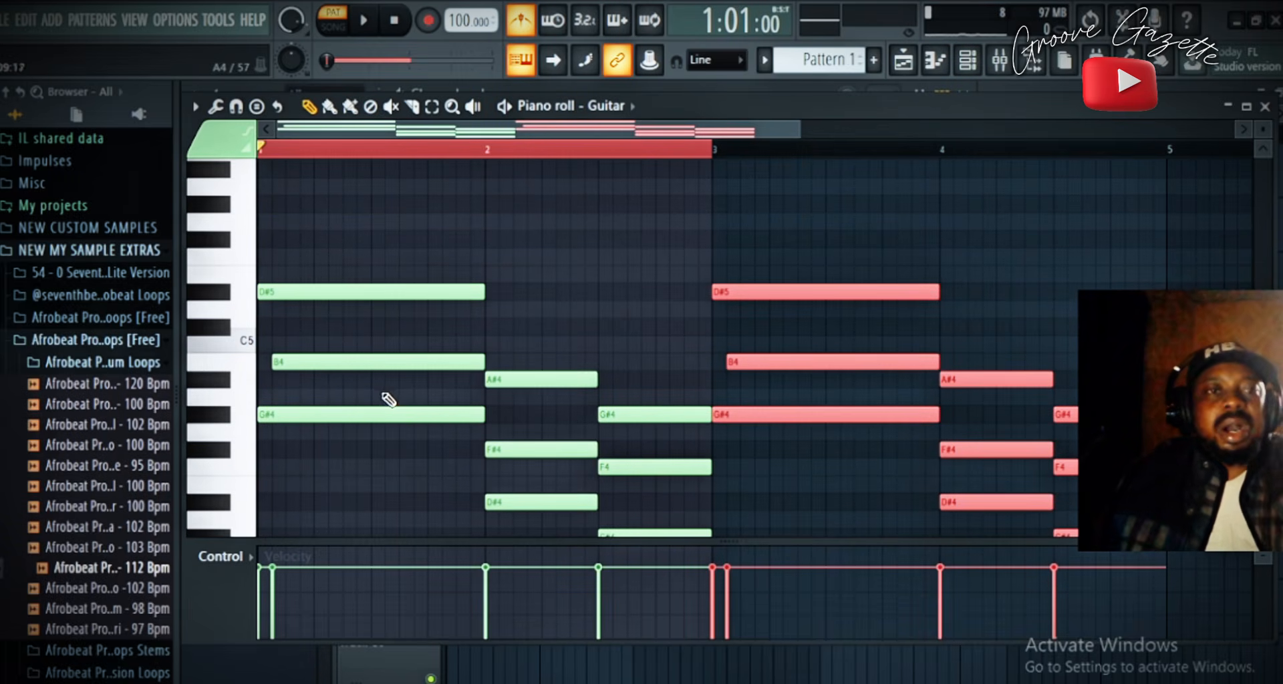
{"action": "key", "text": "space"}
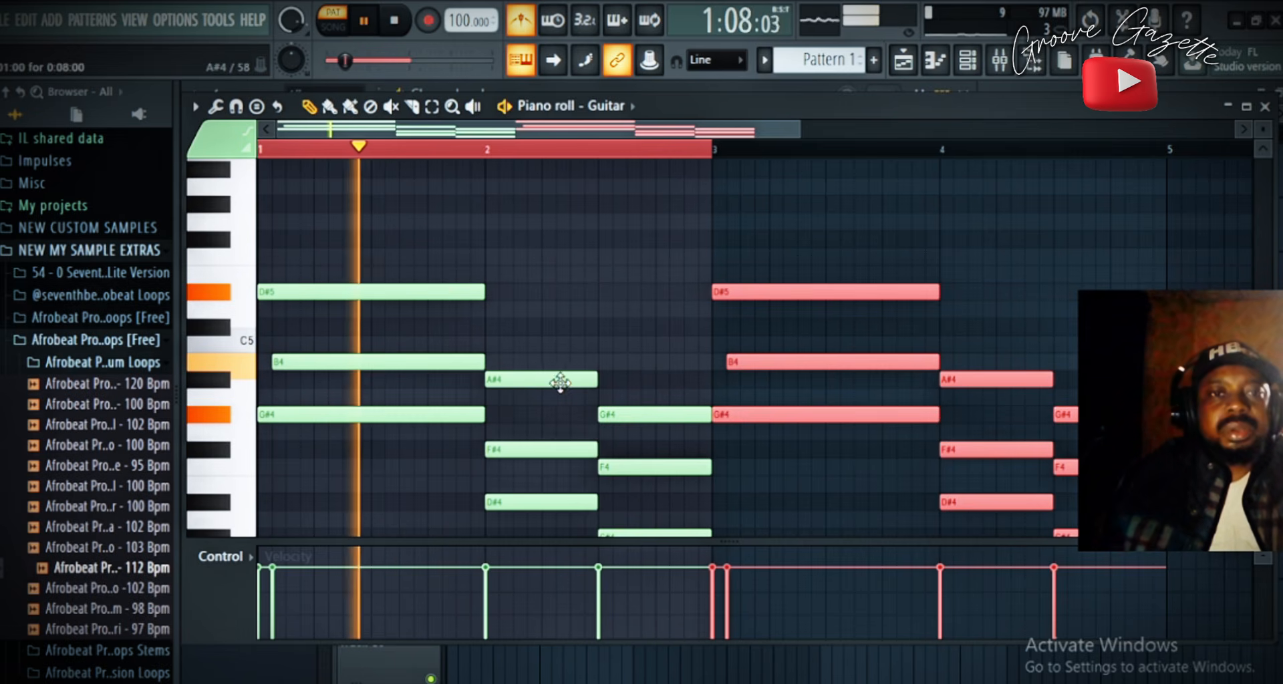
{"action": "key", "text": "space"}
{"action": "left_click", "coordinate": [540, 453]}
{"action": "left_click_drag", "start_coordinate": [540, 452], "coordinate": [554, 304]}
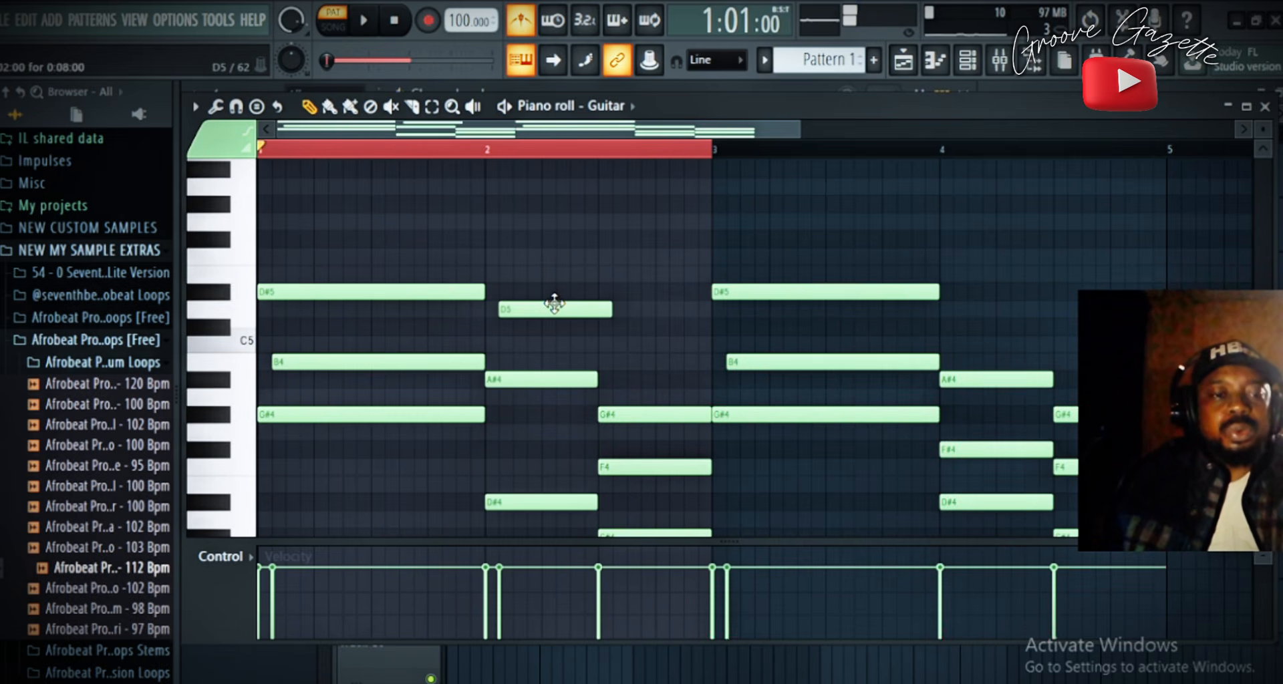
{"action": "key", "text": "ctrl+z"}
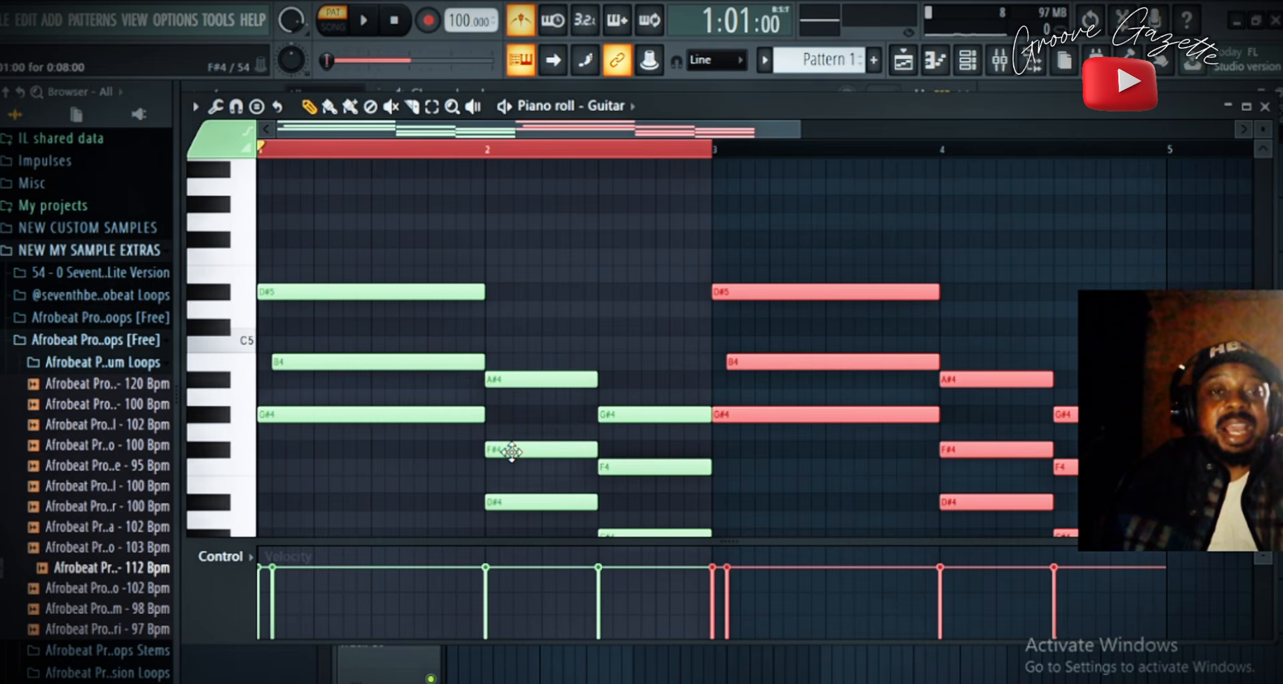
- Raise the F#4 and F4 notes in bar 2 and the G#4 note in bar 3 by one octave
{"action": "left_click_drag", "start_coordinate": [512, 452], "coordinate": [510, 223]}
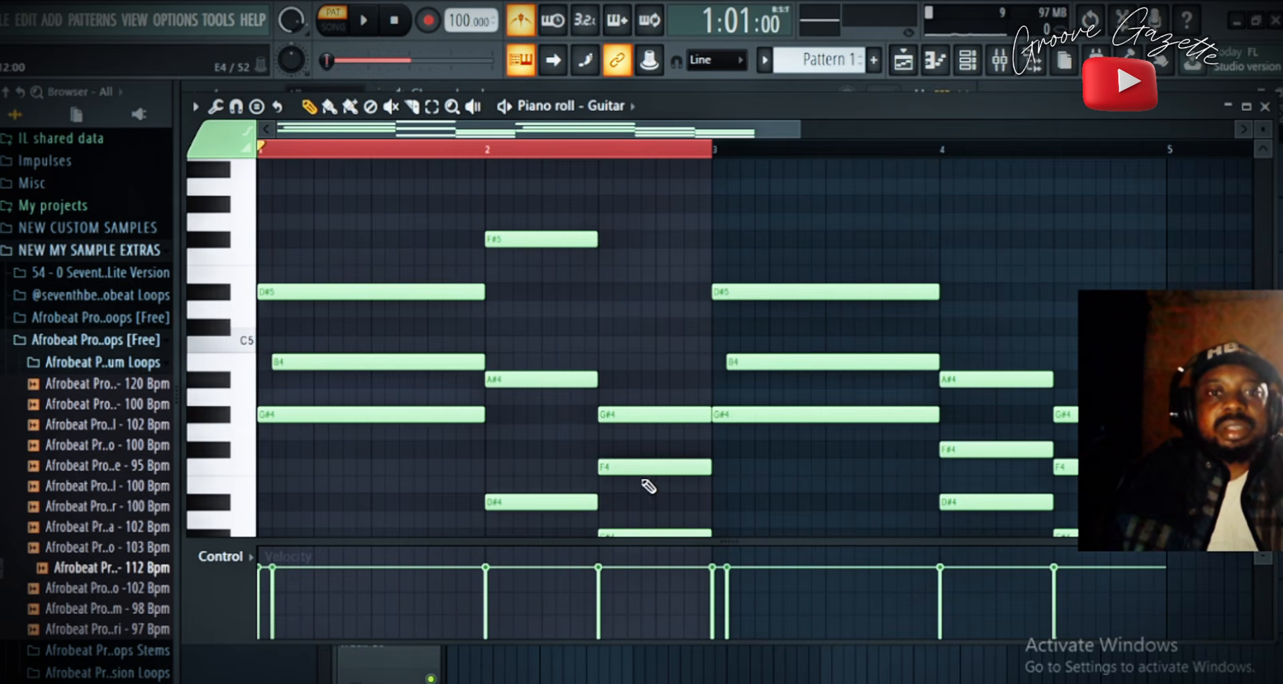
{"action": "left_click_drag", "start_coordinate": [636, 472], "coordinate": [637, 258]}
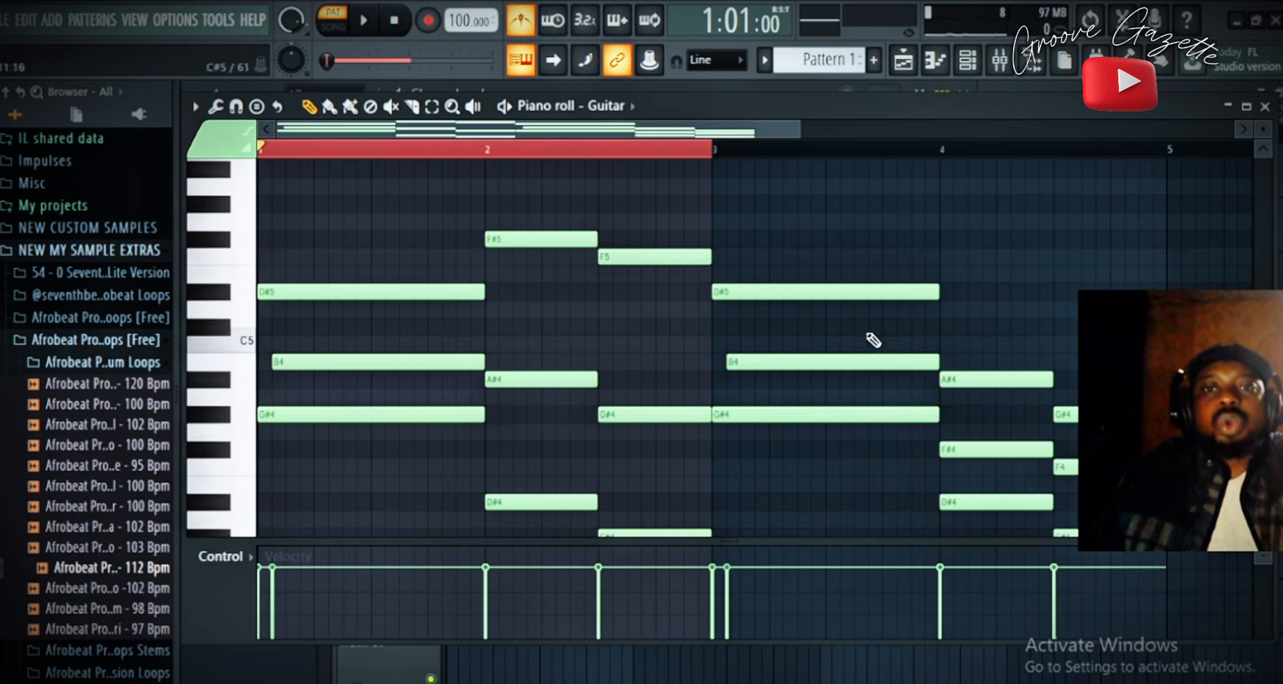
{"action": "scroll", "coordinate": [774, 294], "scroll_direction": "up", "scroll_amount": 2}
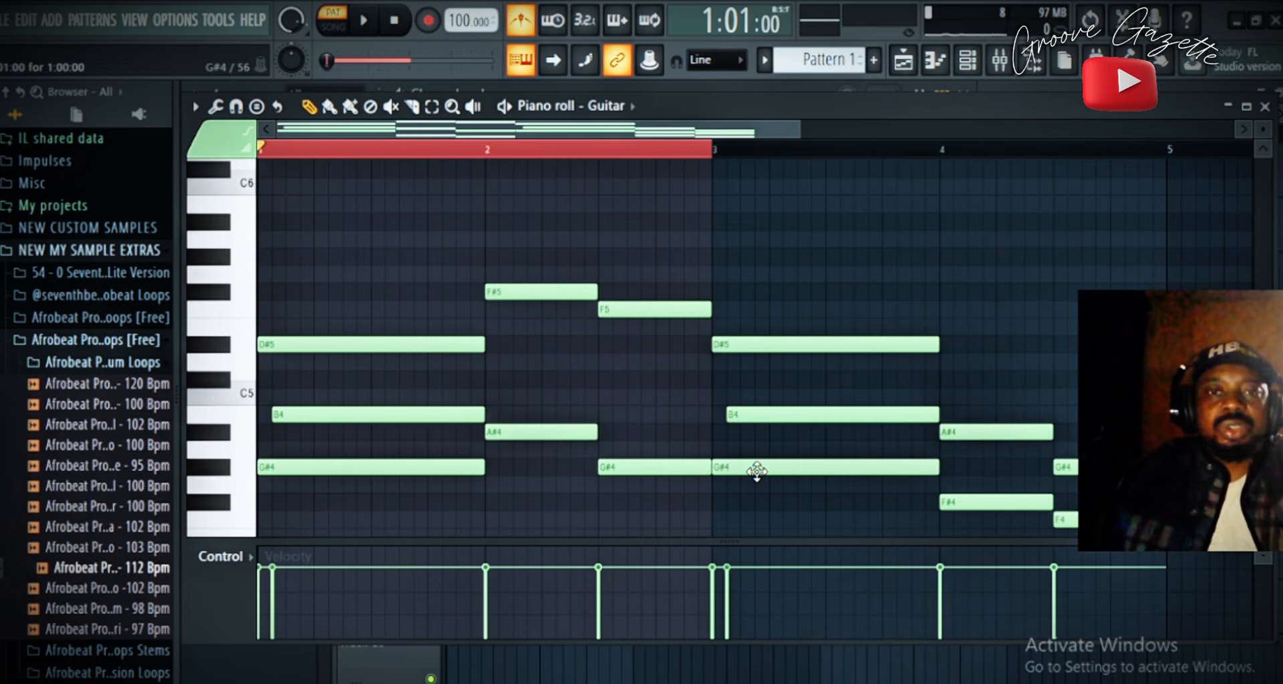
{"action": "left_click_drag", "start_coordinate": [757, 472], "coordinate": [752, 266]}
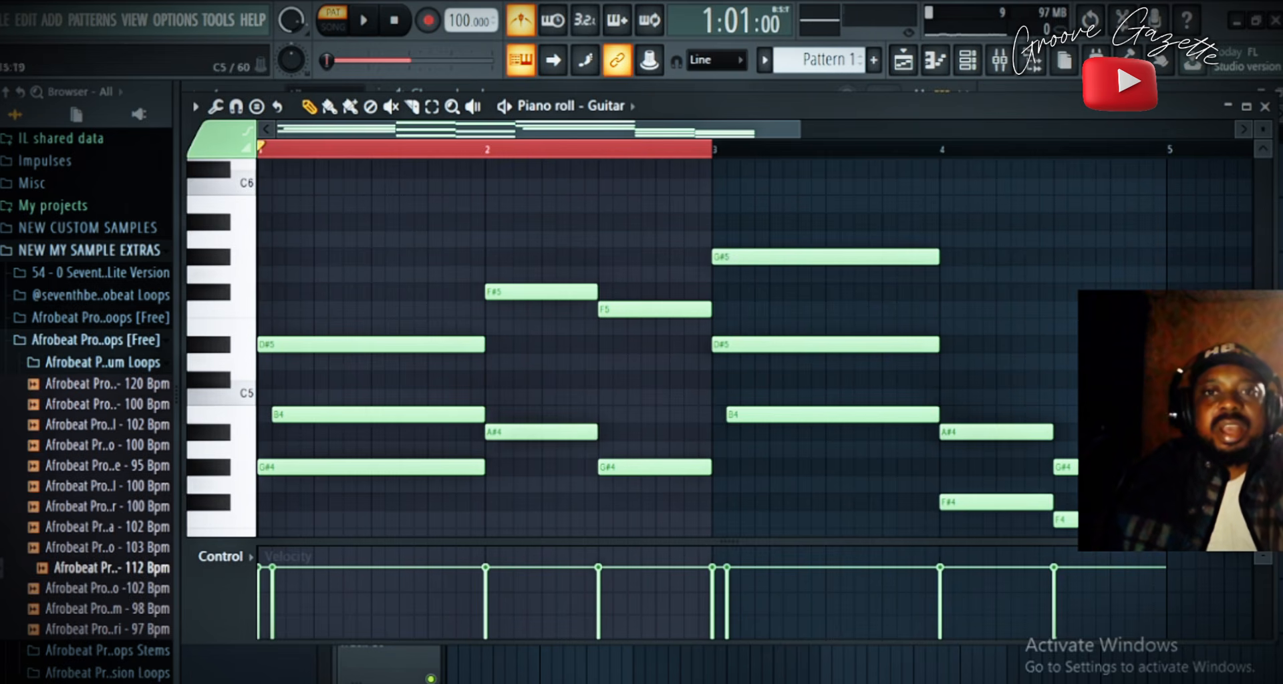
{"action": "scroll", "coordinate": [1000, 451], "scroll_direction": "down", "scroll_amount": 1}
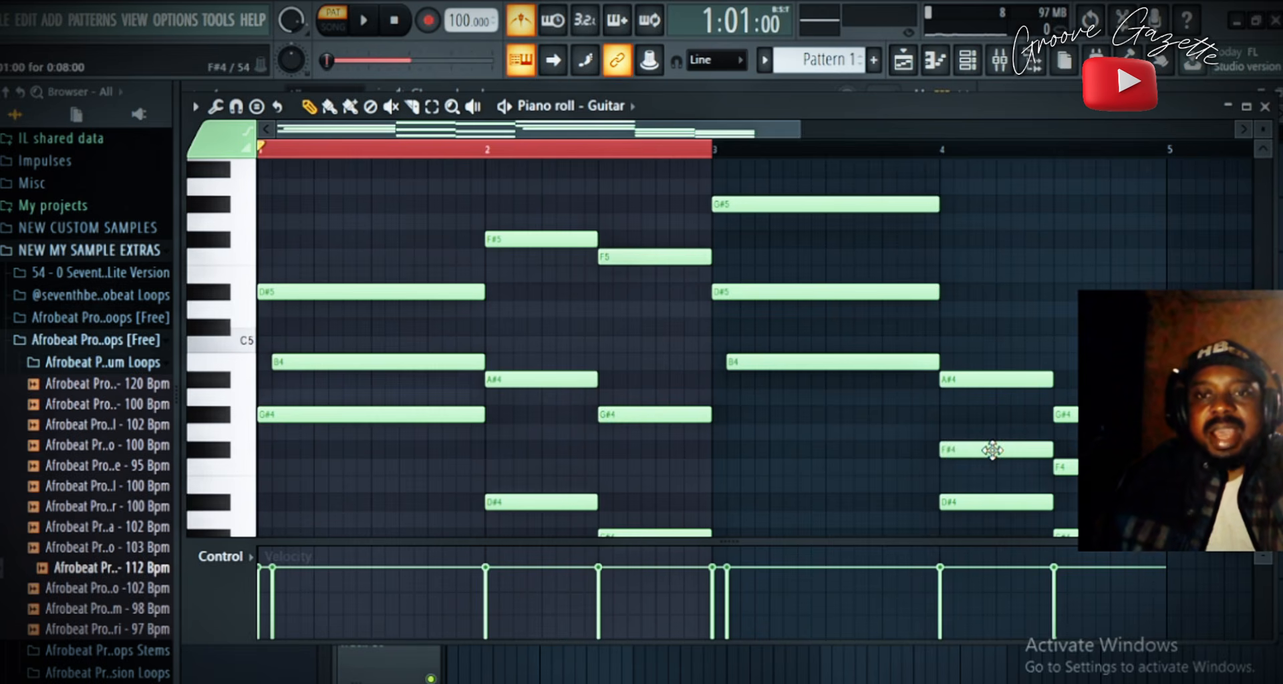
- Raise the F#4 and F4 notes in bar 4 by one octave and play back the progression
{"action": "left_click_drag", "start_coordinate": [992, 450], "coordinate": [994, 228]}
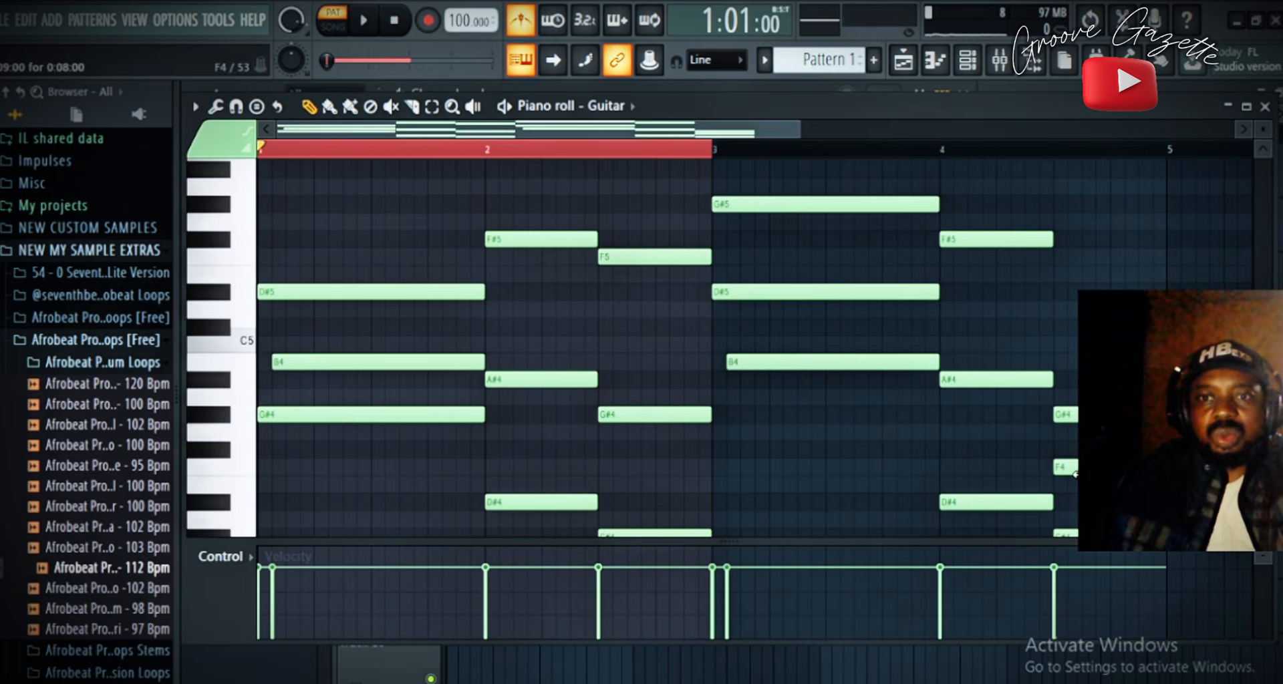
{"action": "left_click_drag", "start_coordinate": [1074, 474], "coordinate": [1078, 263]}
{"action": "key", "text": "space"}
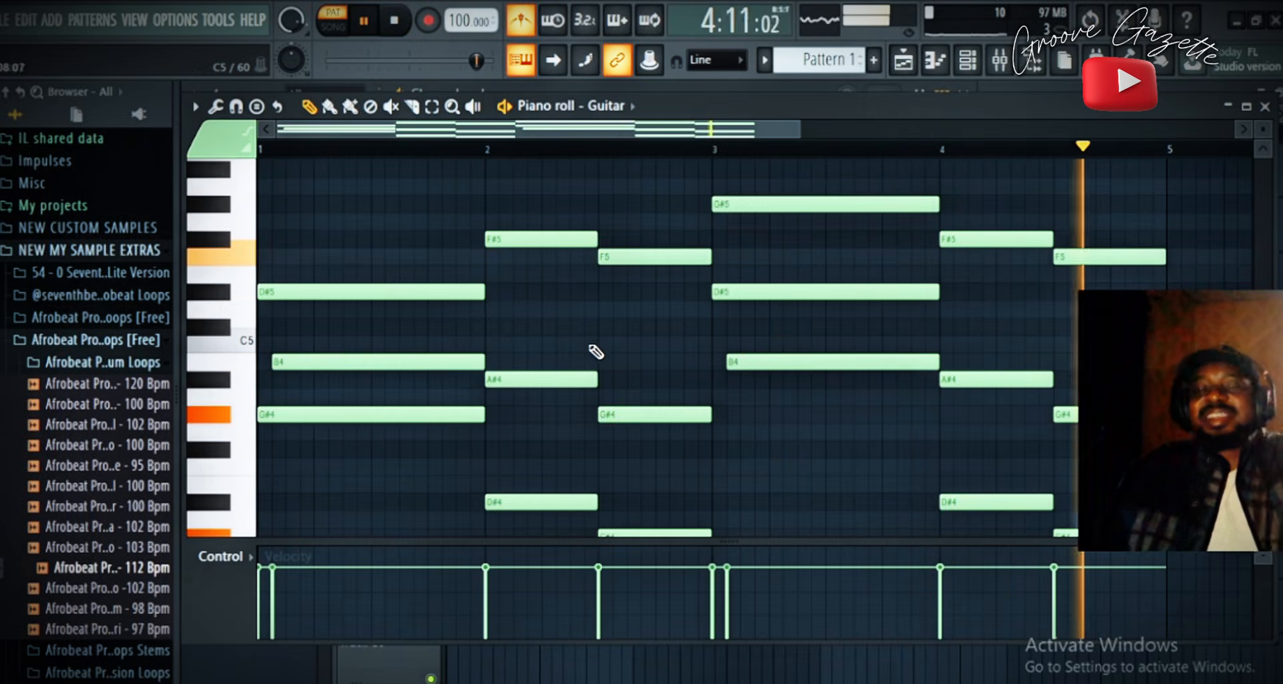
{"action": "key", "text": "space"}
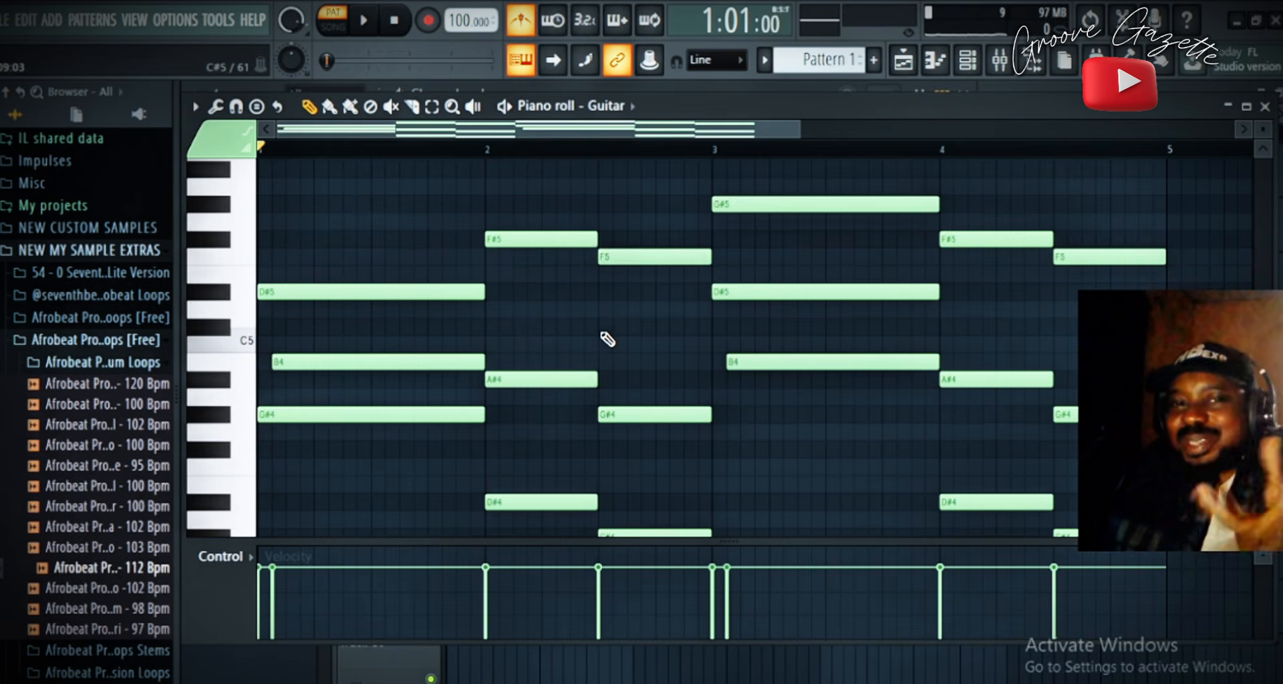
- Add bass notes G#3 across bar 1 and half-bar D#3 and C#3 in bar 2, repeating them in bars 3 and 4
{"action": "scroll", "coordinate": [652, 354], "scroll_direction": "down", "scroll_amount": 5}
{"action": "scroll", "coordinate": [401, 454], "scroll_direction": "up", "scroll_amount": 1}
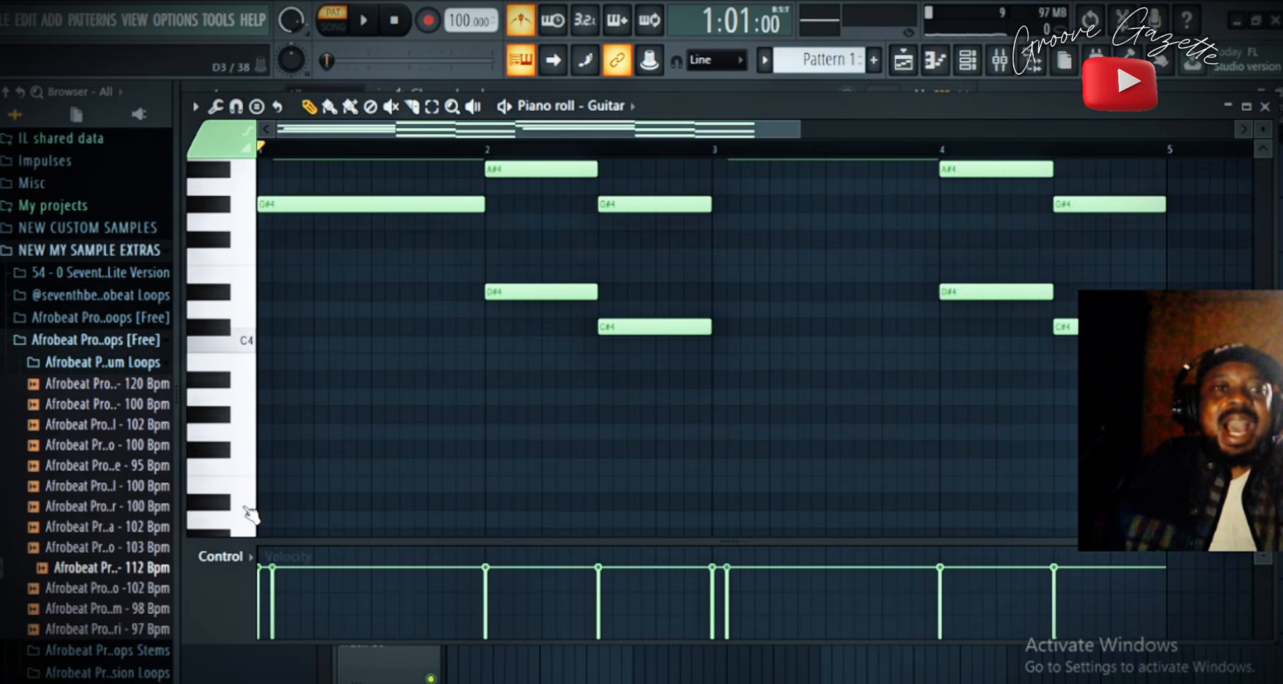
{"action": "scroll", "coordinate": [284, 415], "scroll_direction": "down", "scroll_amount": 1}
{"action": "scroll", "coordinate": [281, 410], "scroll_direction": "up", "scroll_amount": 1}
{"action": "scroll", "coordinate": [301, 405], "scroll_direction": "down", "scroll_amount": 2}
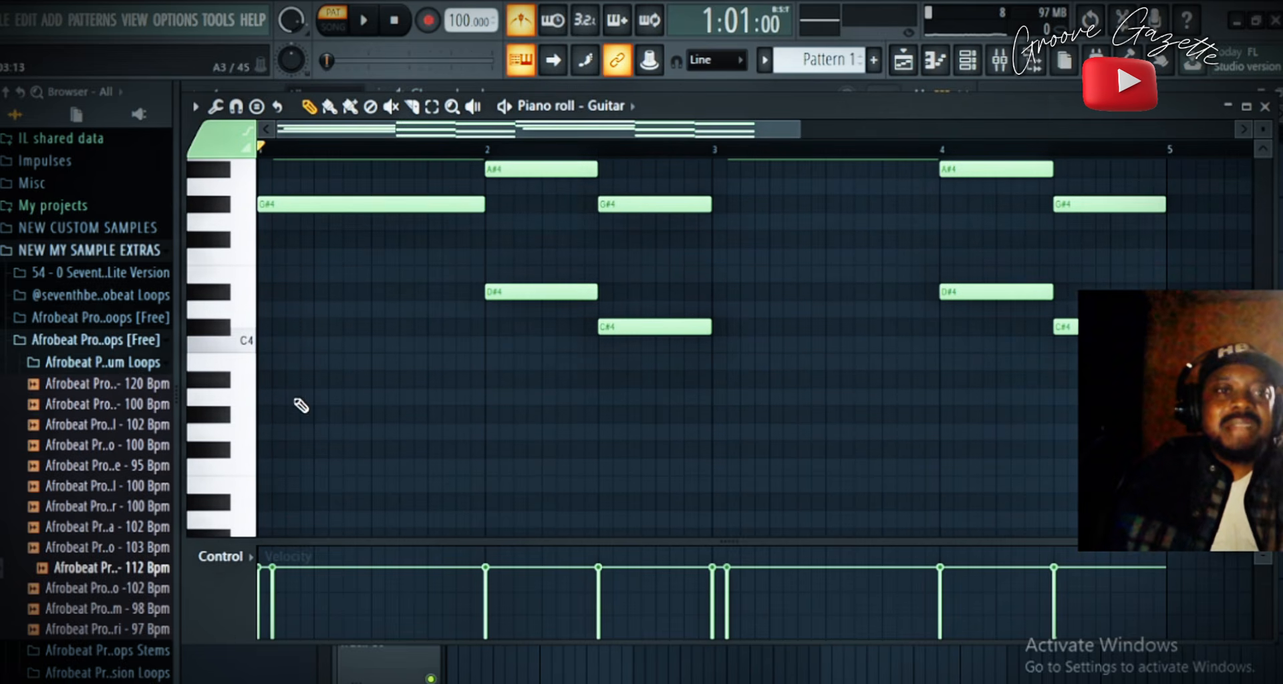
{"action": "left_click", "coordinate": [264, 415]}
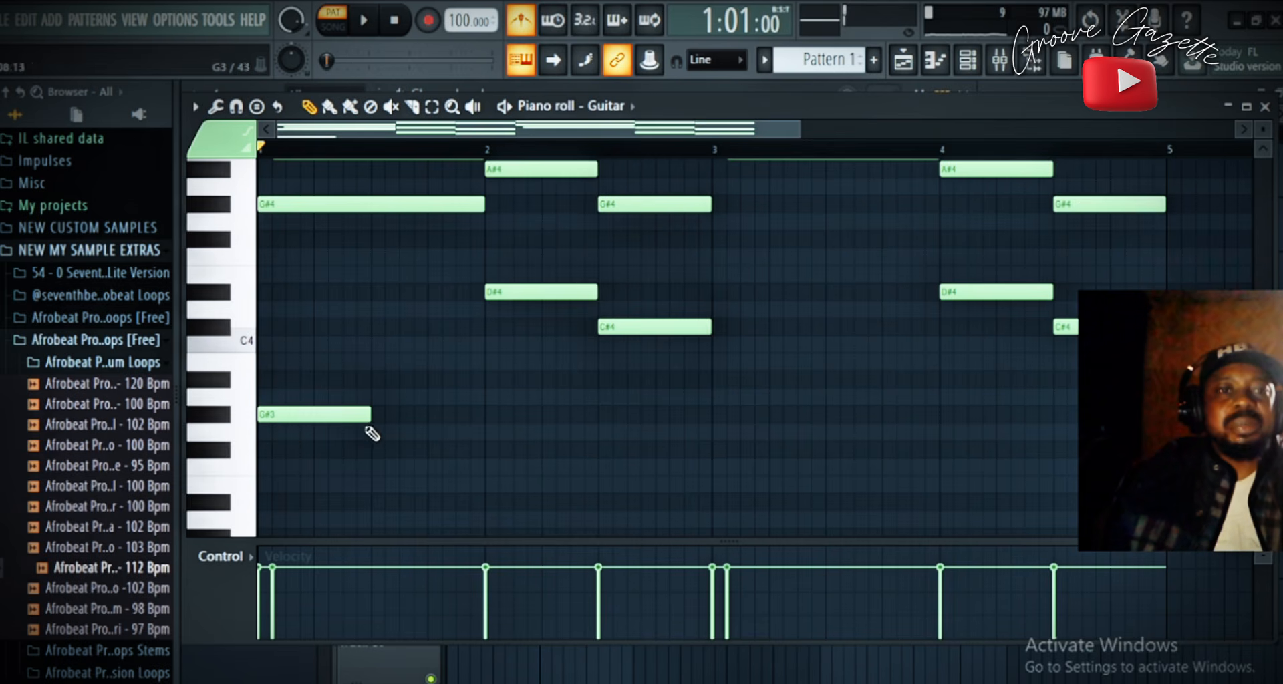
{"action": "left_click_drag", "start_coordinate": [371, 420], "coordinate": [518, 461]}
{"action": "scroll", "coordinate": [544, 323], "scroll_direction": "up", "scroll_amount": 2}
{"action": "left_click", "coordinate": [496, 448]}
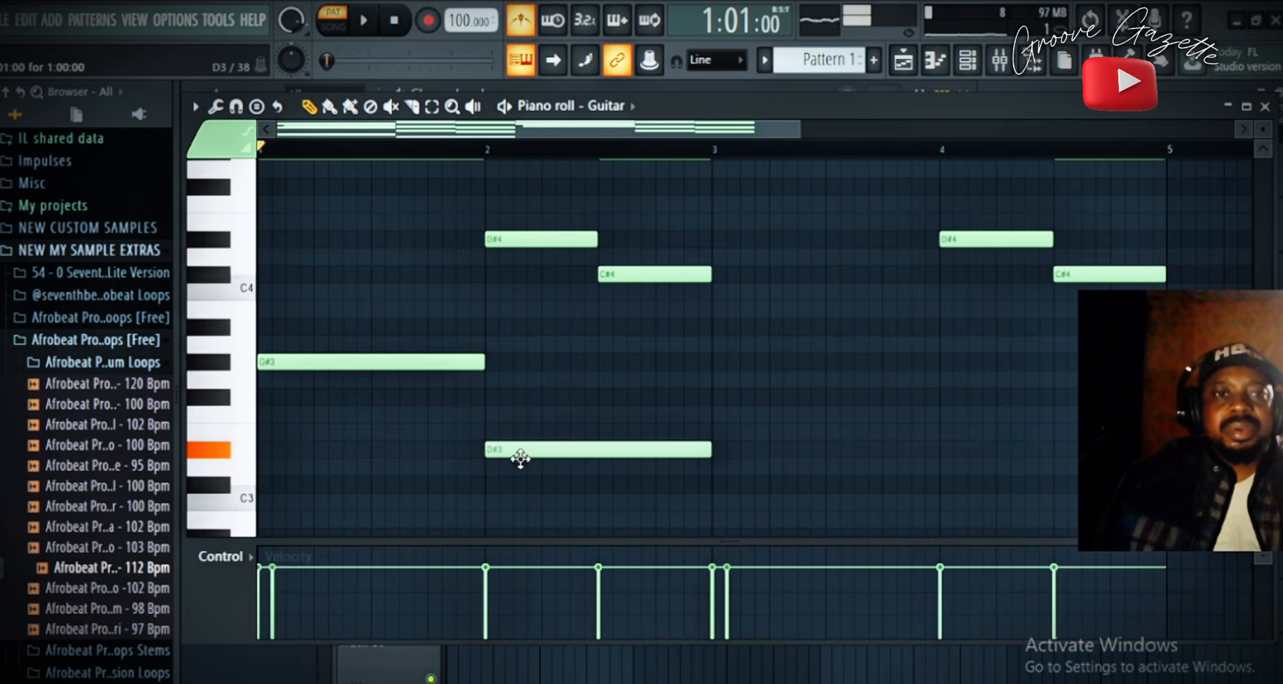
{"action": "left_click_drag", "start_coordinate": [709, 449], "coordinate": [588, 445]}
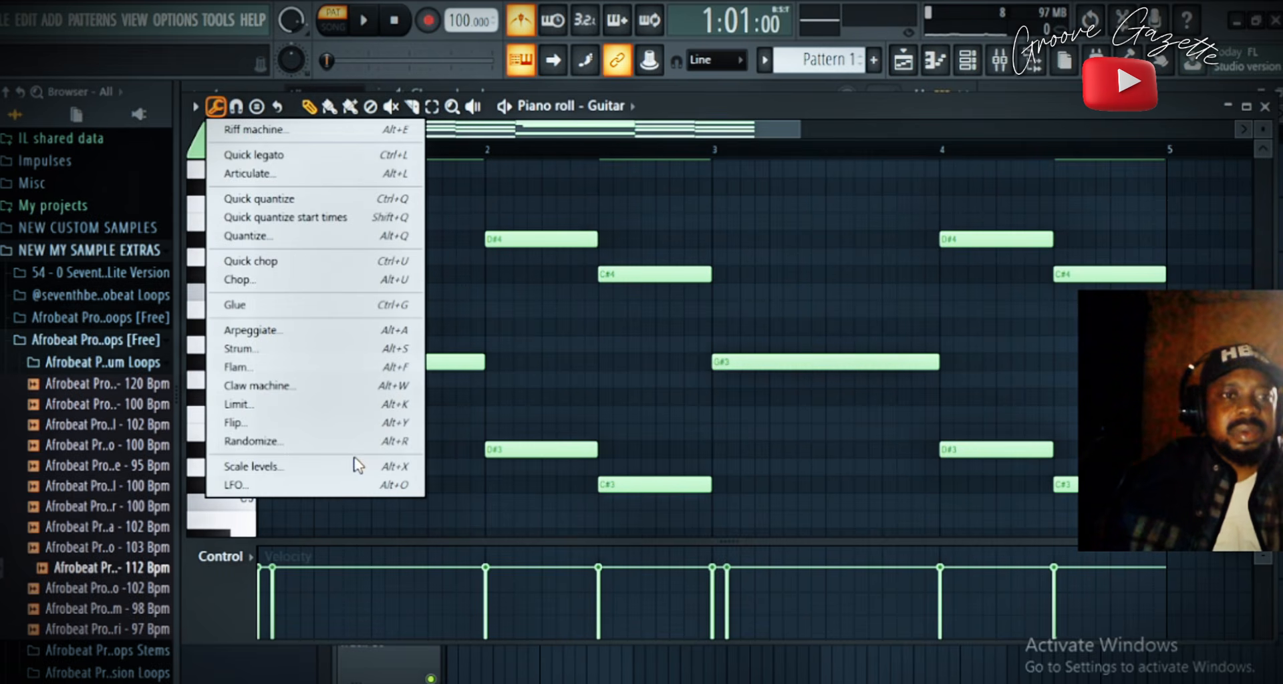
- Scale down the velocities of all guitar notes with the level scaling multiplier and play back the progression
{"action": "left_click", "coordinate": [352, 466]}
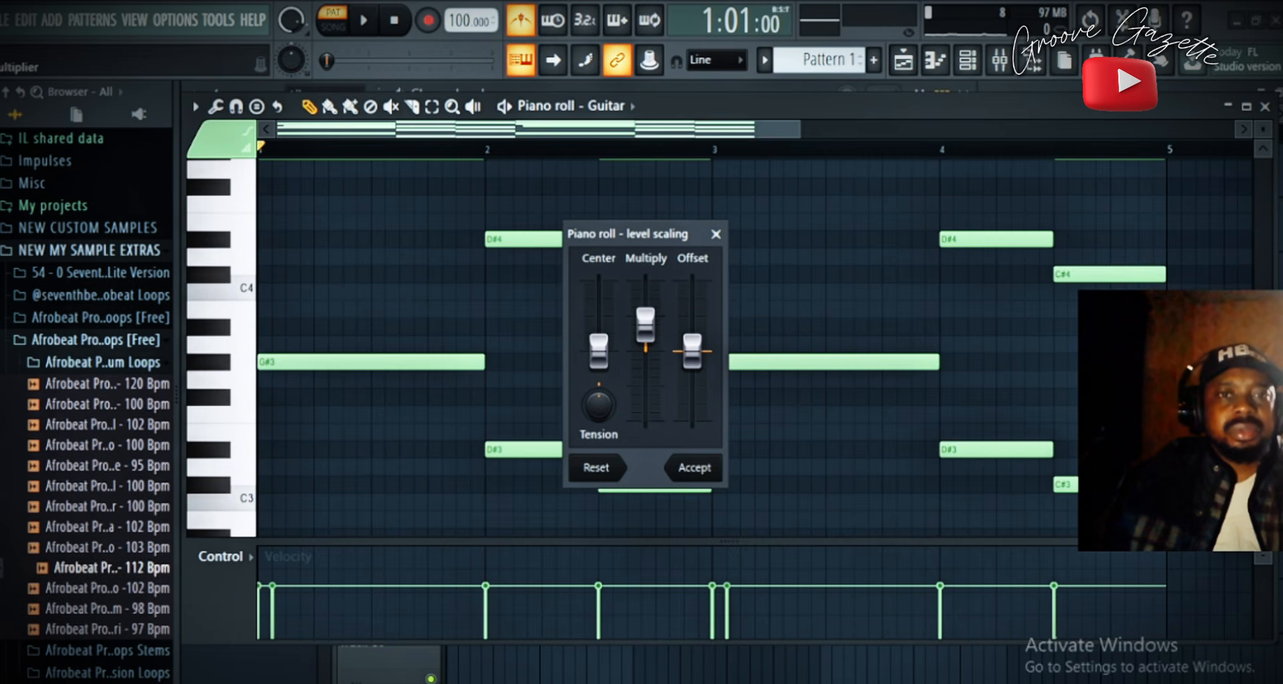
{"action": "left_click_drag", "start_coordinate": [645, 326], "coordinate": [645, 329]}
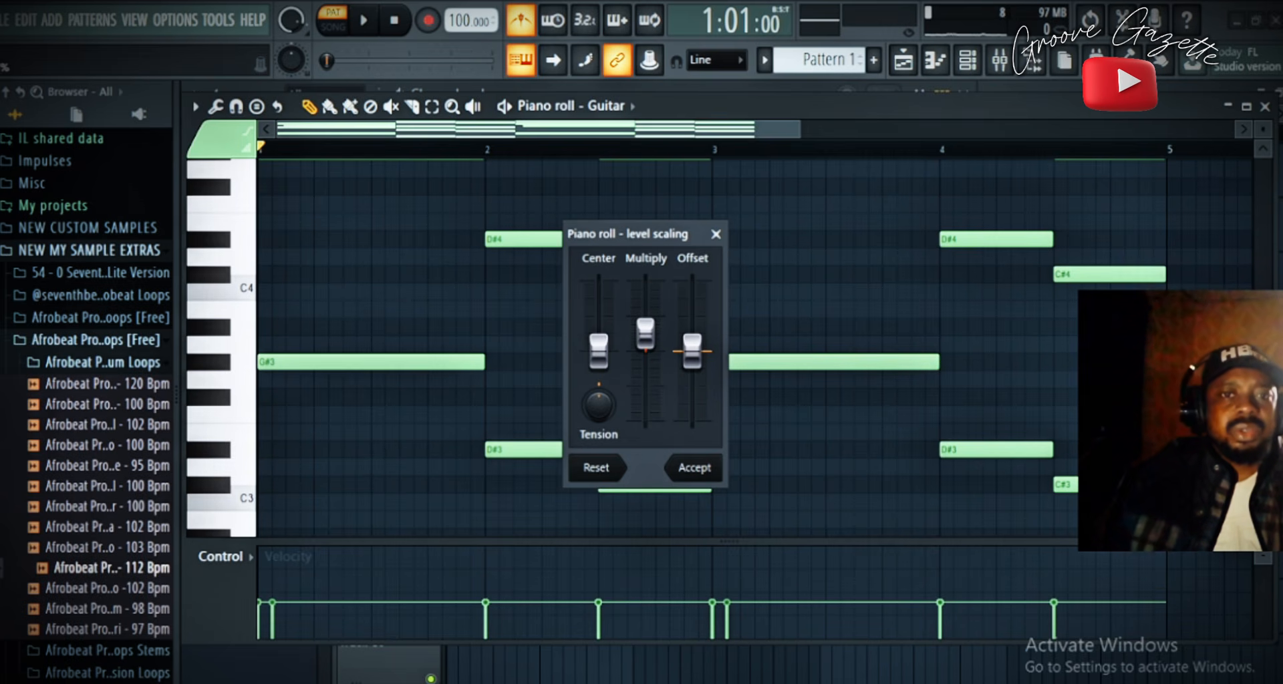
{"action": "left_click", "coordinate": [695, 468]}
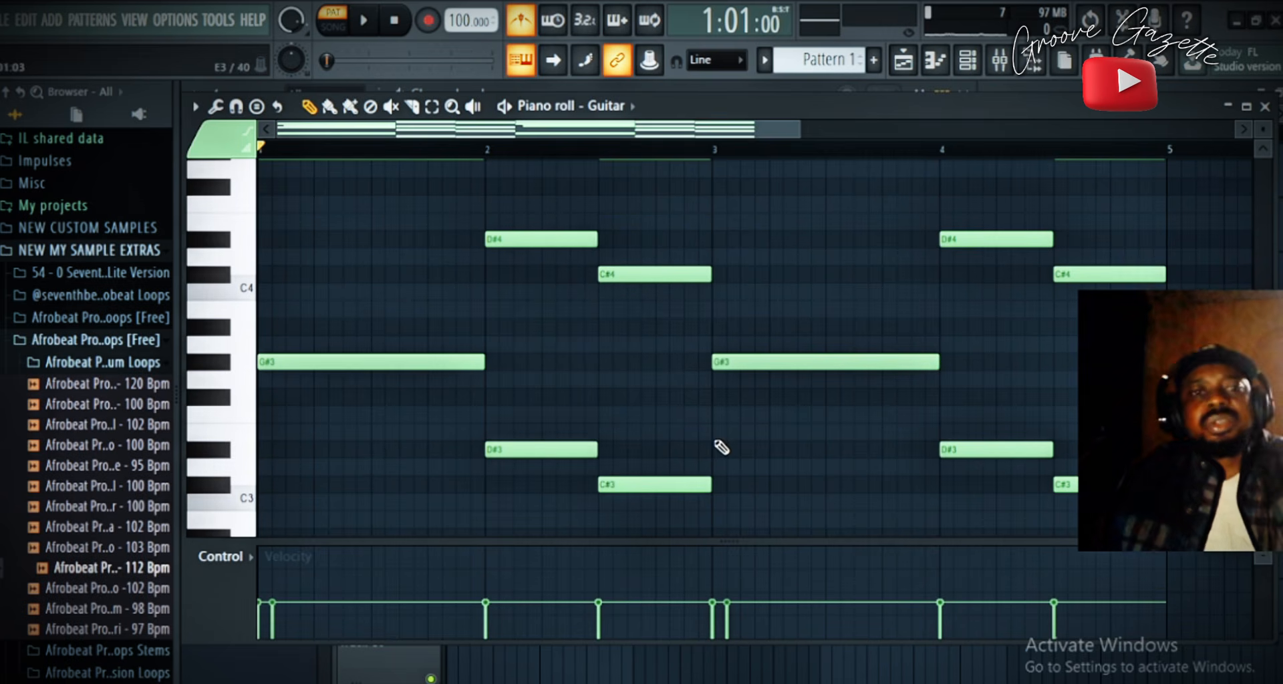
{"action": "key", "text": "space"}
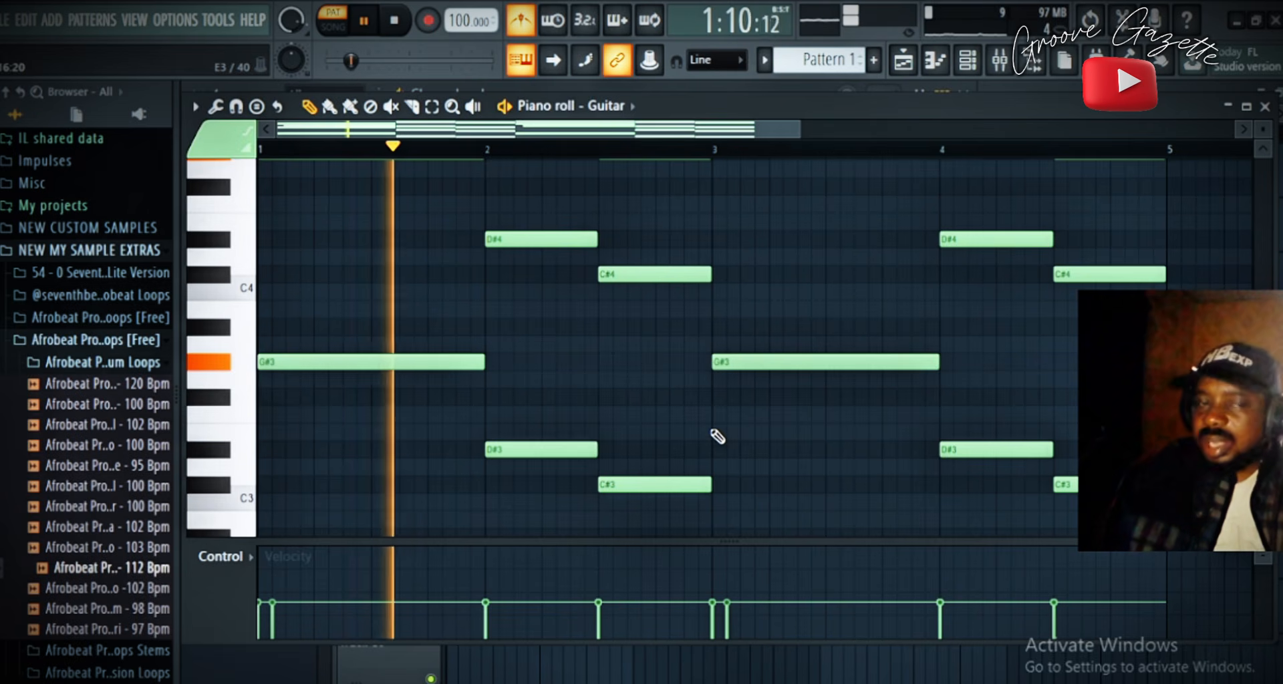
{"action": "key", "text": "space"}
- Insert a Purity channel above Guitar and load the 12-String Guitar preset from Guitar & Plucked
{"action": "left_click", "coordinate": [970, 63]}
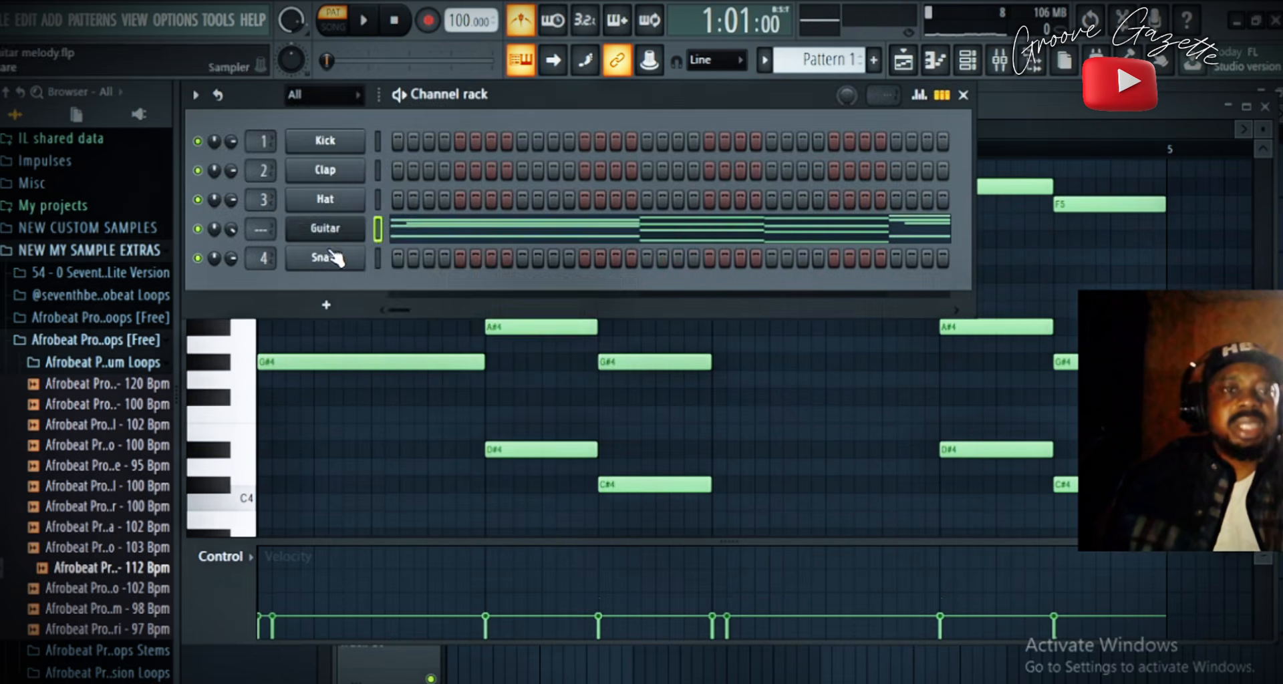
{"action": "right_click", "coordinate": [325, 229]}
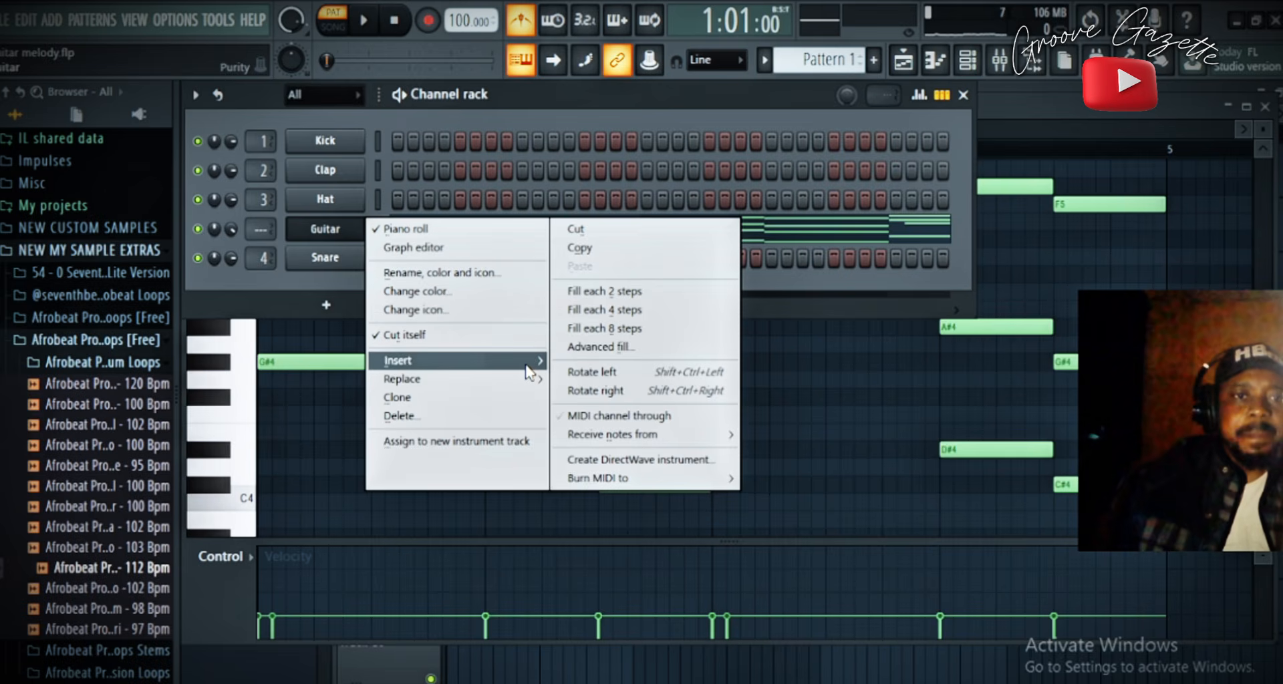
{"action": "mouse_move", "coordinate": [527, 370]}
{"action": "left_click", "coordinate": [601, 155]}
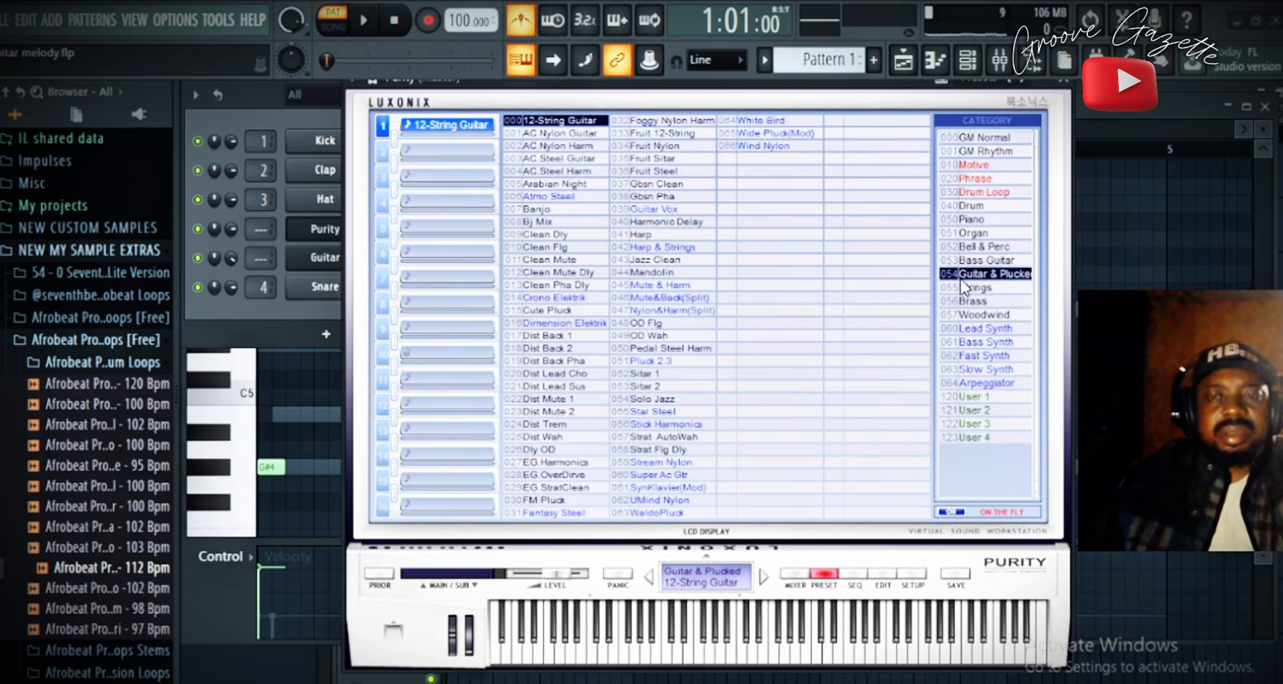
{"action": "left_click", "coordinate": [1066, 92]}
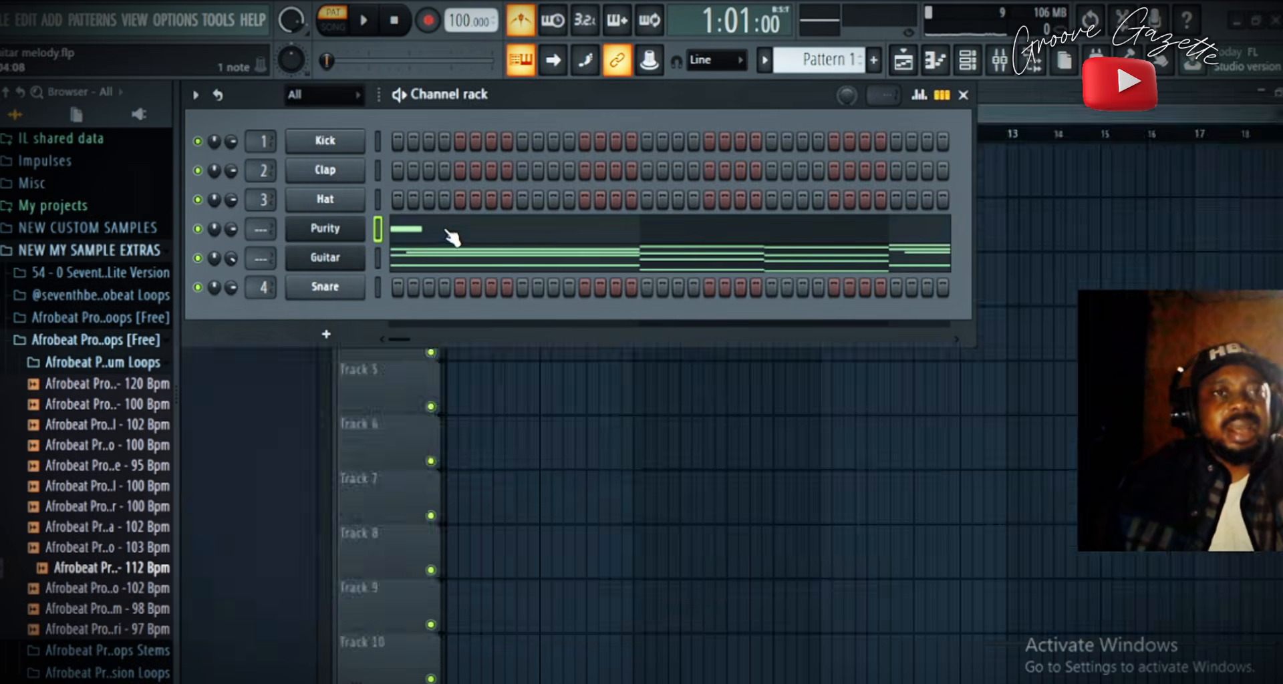
- Write a short-note Purity melody of G#5, D#5, G#5, D#5, B4 in bar 1 and D#4, A#4, F#5, F5 in bar 2
{"action": "left_click", "coordinate": [443, 237]}
{"action": "scroll", "coordinate": [426, 389], "scroll_direction": "down", "scroll_amount": 3}
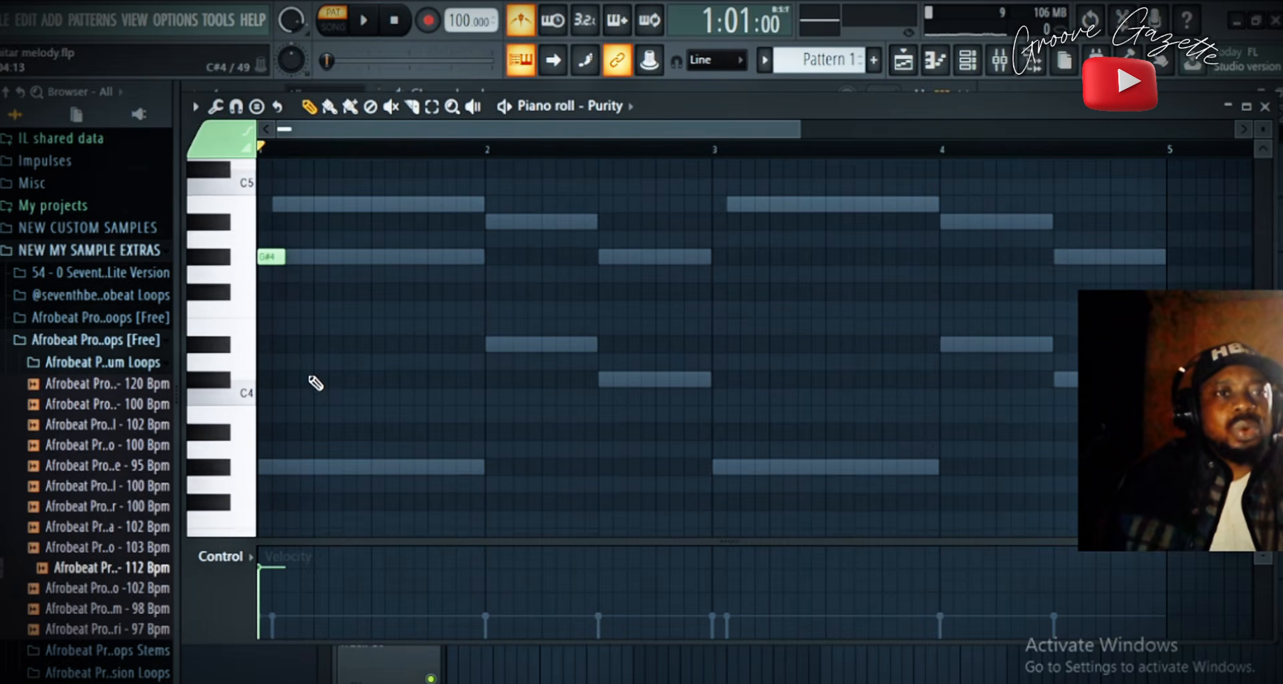
{"action": "key", "text": "space"}
{"action": "scroll", "coordinate": [329, 372], "scroll_direction": "up", "scroll_amount": 8}
{"action": "key", "text": "space"}
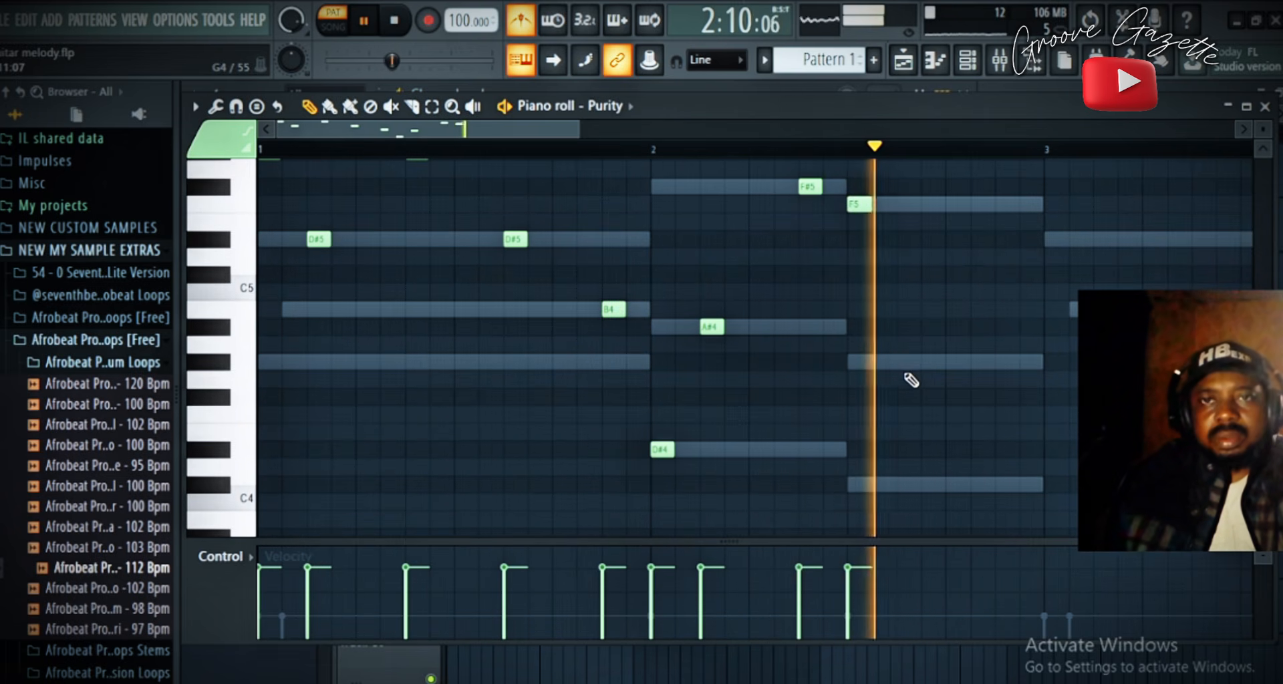
{"action": "key", "text": "space"}
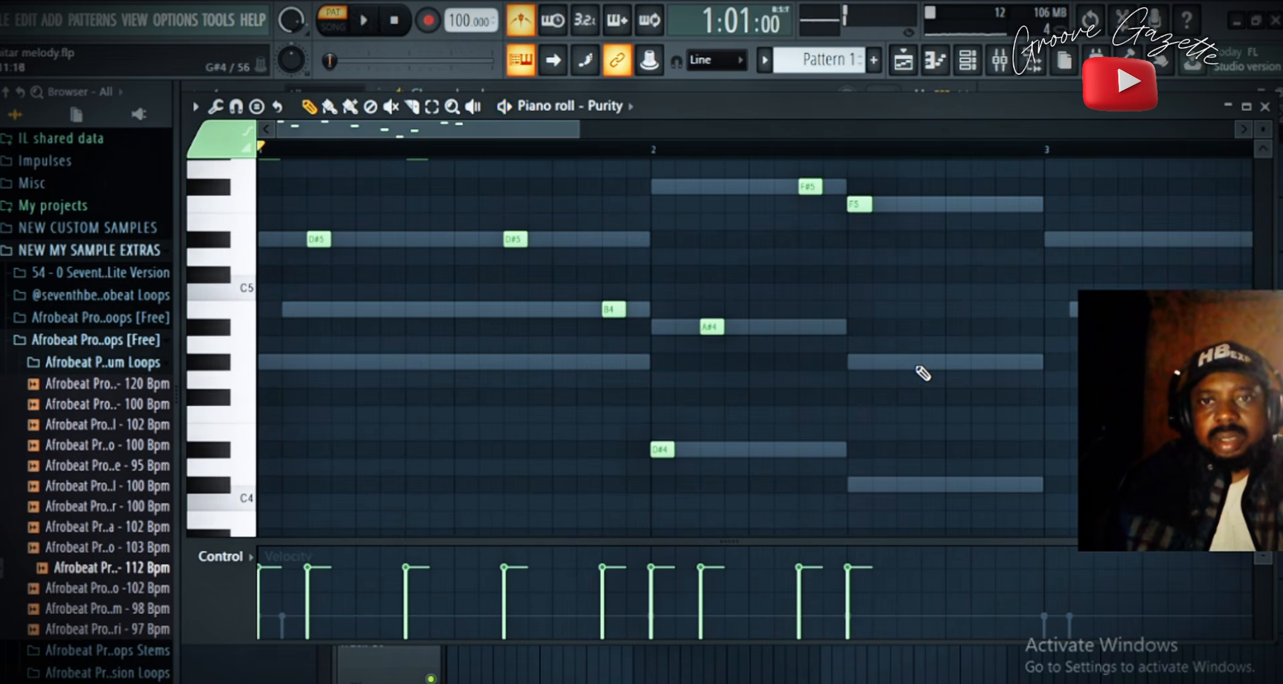
- Add short G#4 and C#4 notes to the second half of bar 2 during playback of the melody
{"action": "key", "text": "space"}
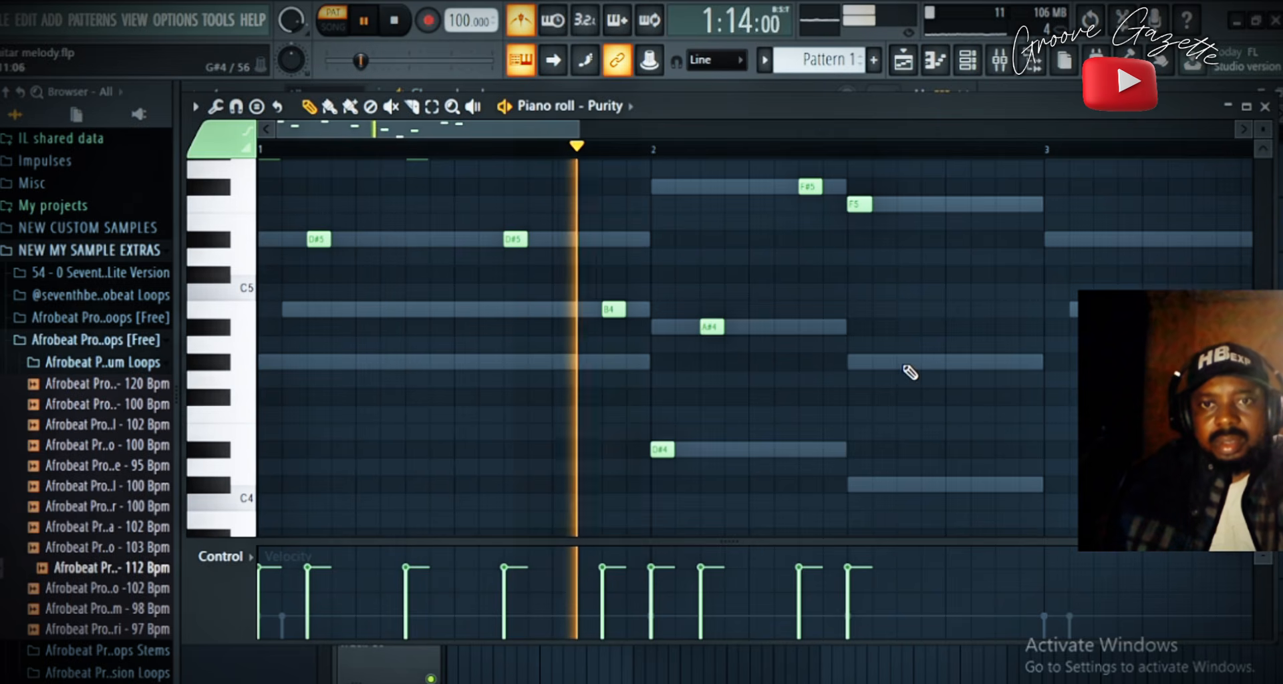
{"action": "left_click", "coordinate": [906, 362]}
{"action": "left_click", "coordinate": [1003, 484]}
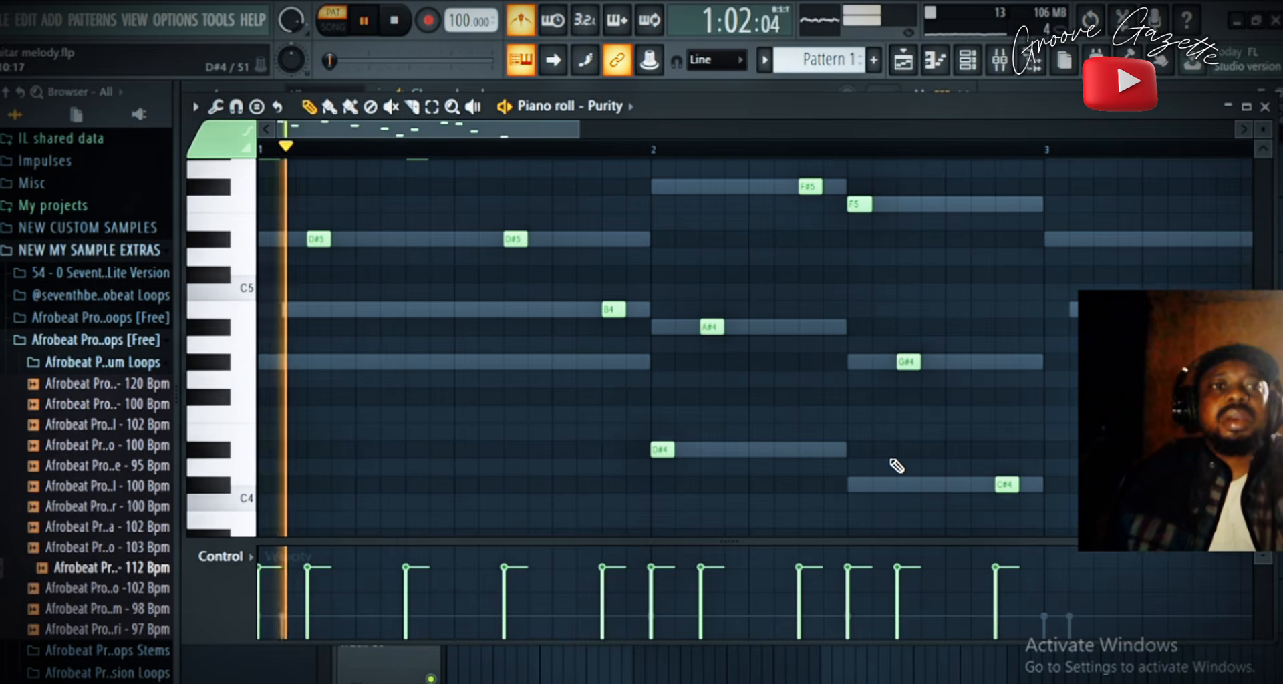
- Play back the two-bar Purity melody, select all its notes and duplicate them from bar 3 onward
{"action": "scroll", "coordinate": [473, 234], "scroll_direction": "up", "scroll_amount": 3}
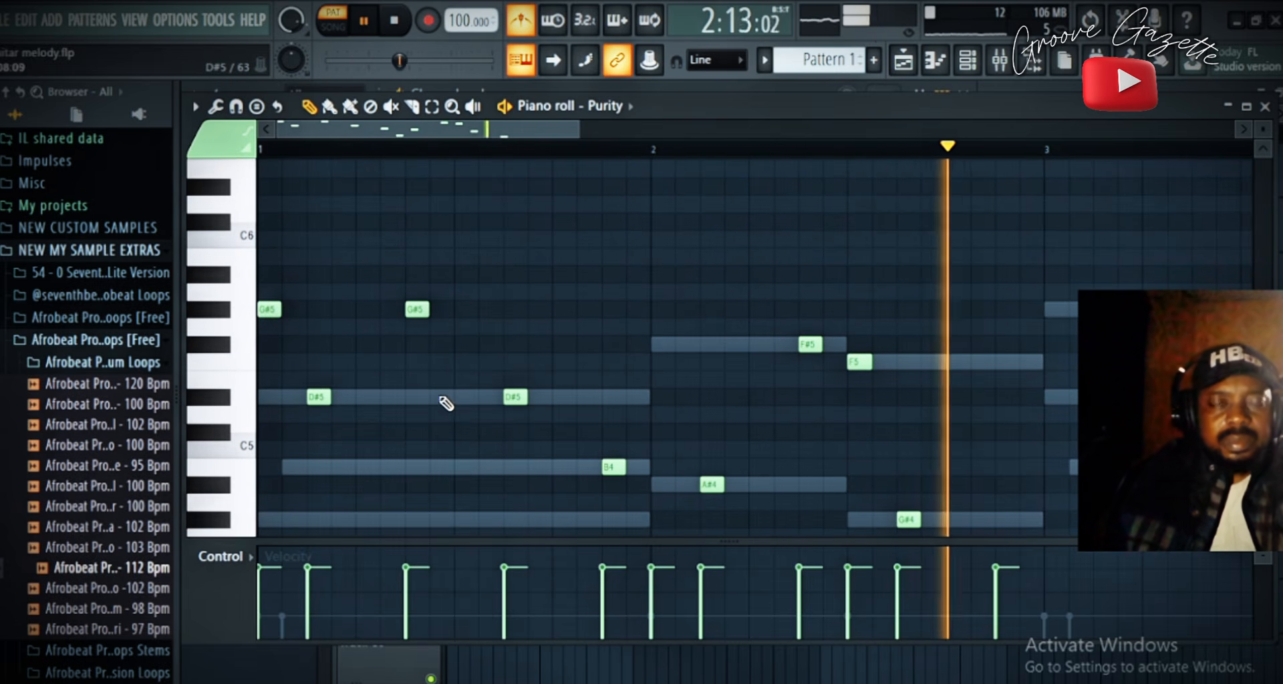
{"action": "key", "text": "space"}
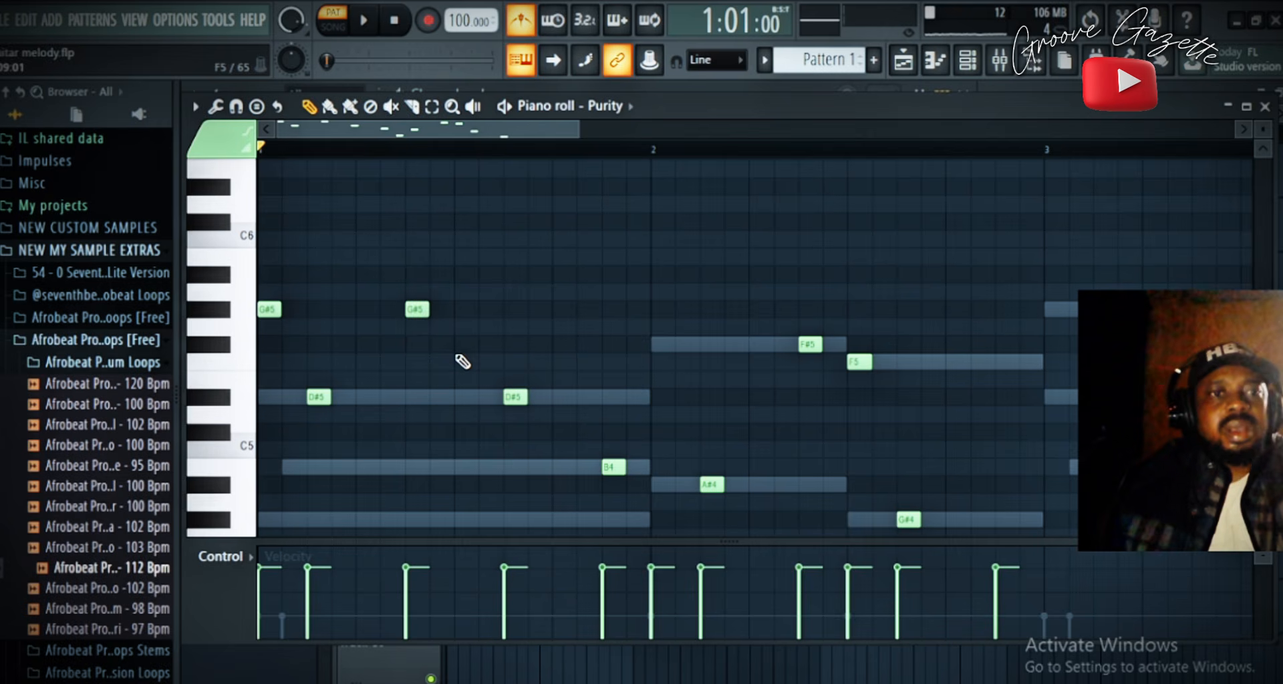
{"action": "key", "text": "ctrl+a"}
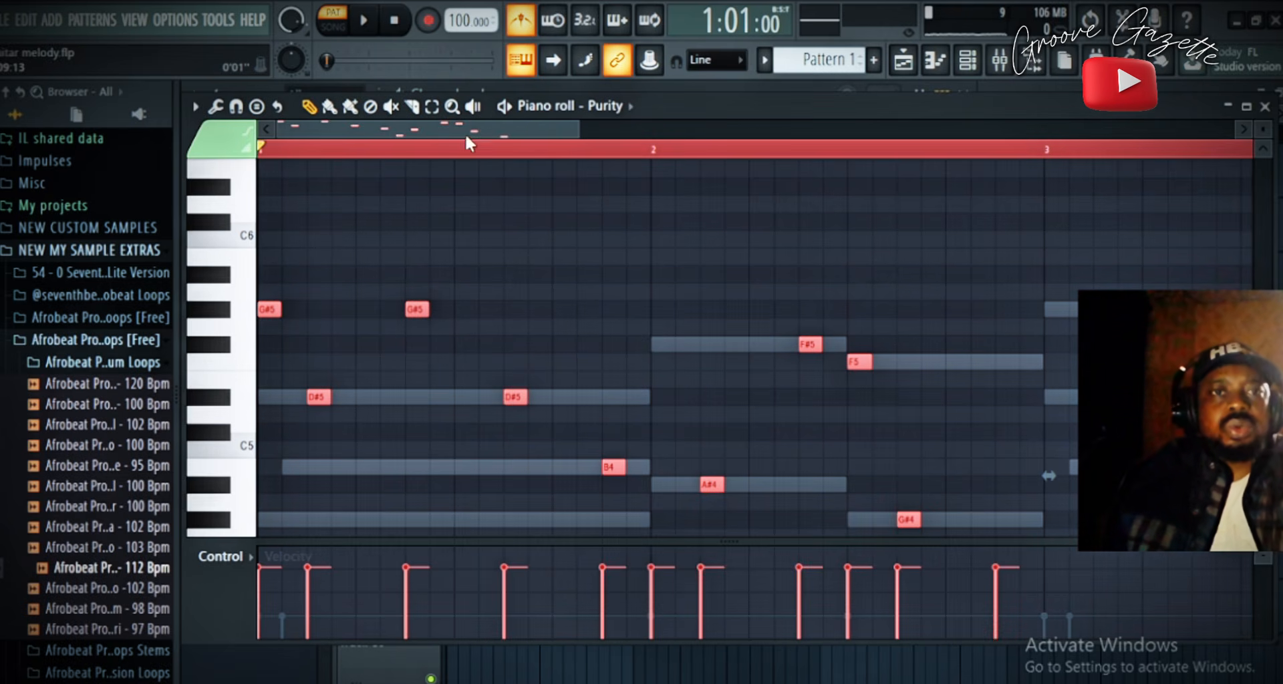
{"action": "left_click_drag", "start_coordinate": [465, 134], "coordinate": [696, 189]}
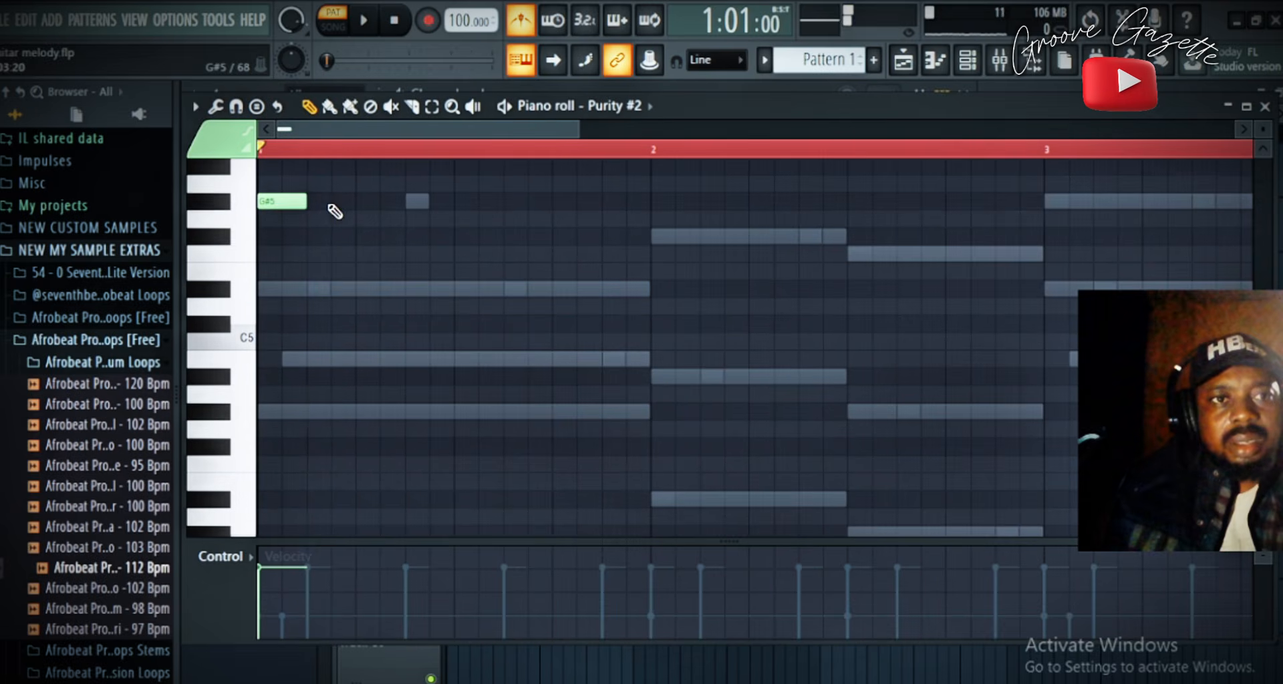
- Build the opening G#5 rhythm of Purity #2 with a one-step note on step 1 and two-step notes on steps 3 and 7
{"action": "left_click", "coordinate": [340, 201]}
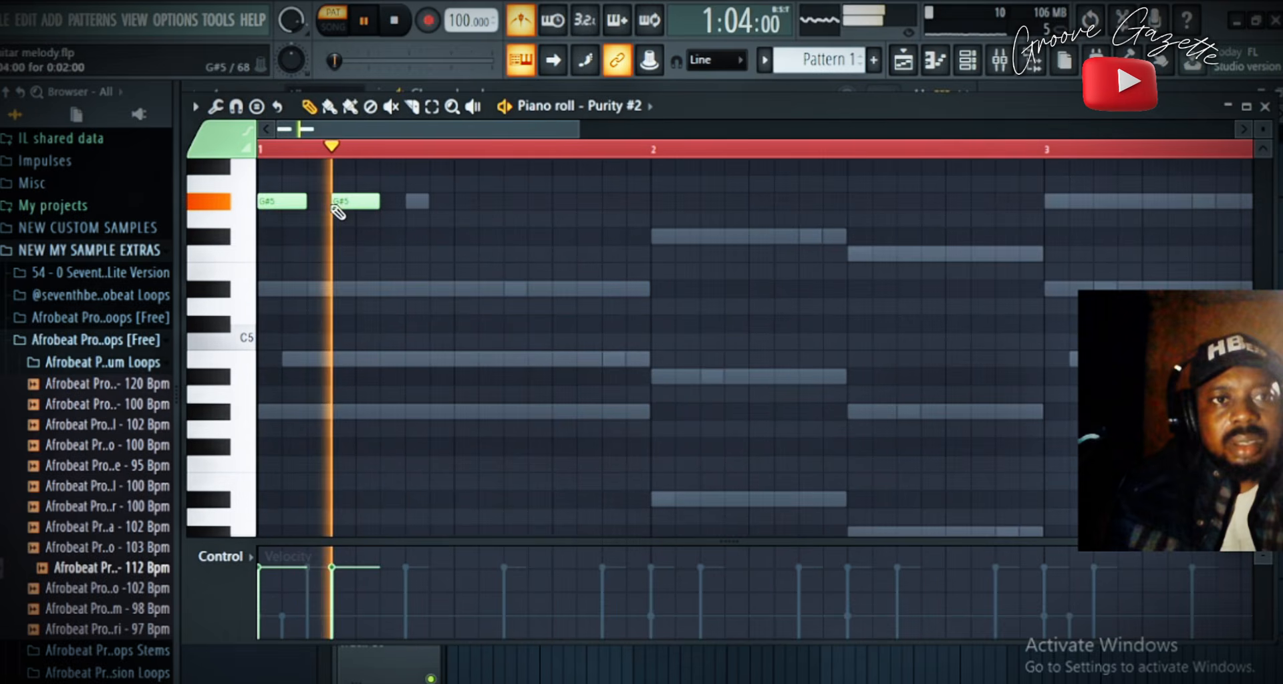
{"action": "key", "text": "space"}
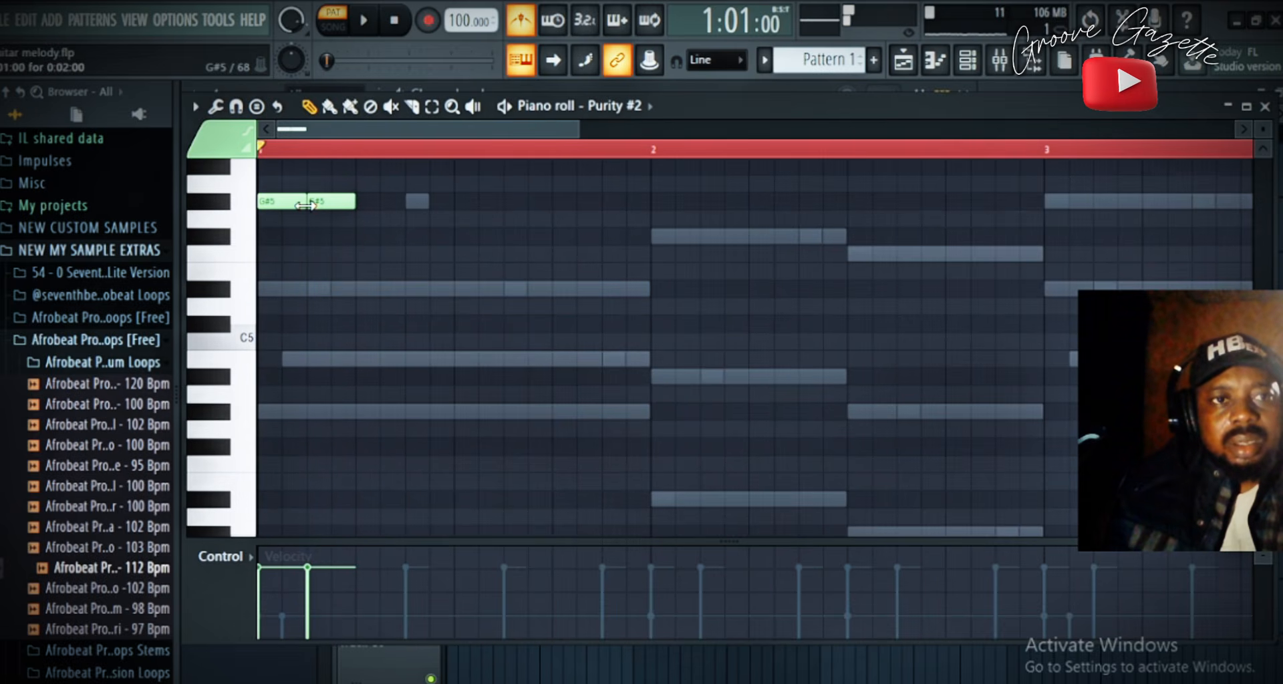
{"action": "key", "text": "space"}
{"action": "key", "text": "space"}
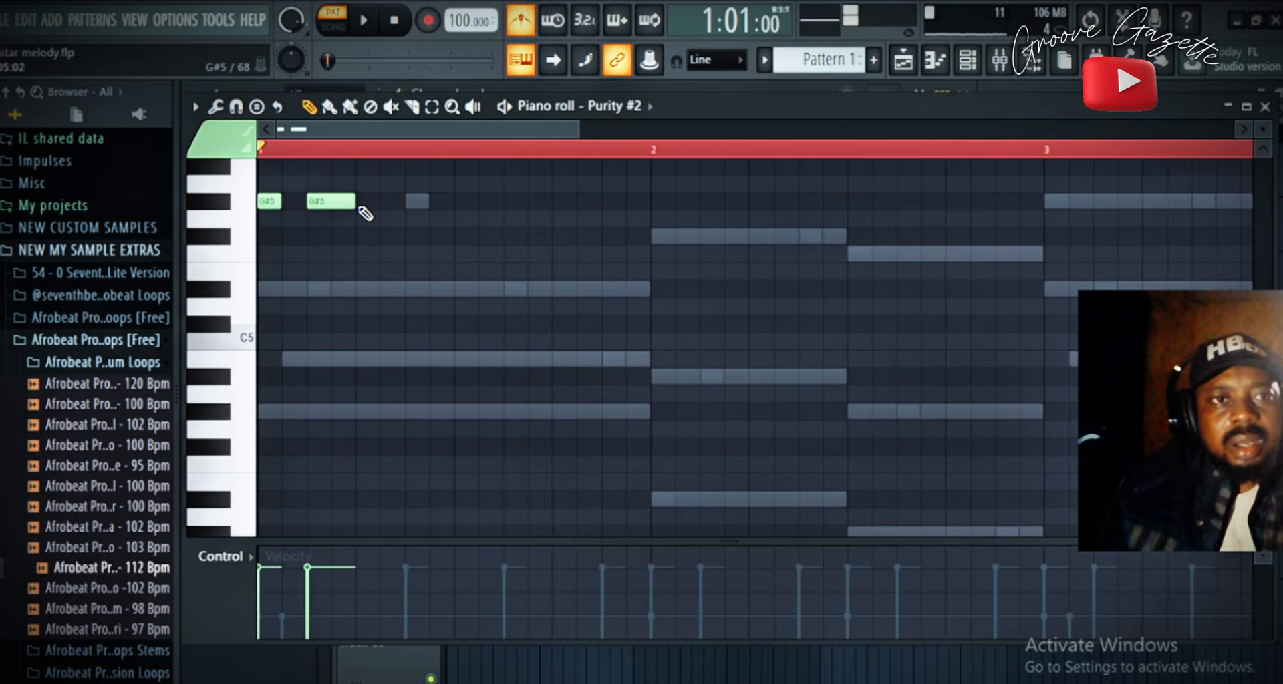
{"action": "key", "text": "space"}
{"action": "right_click", "coordinate": [361, 201]}
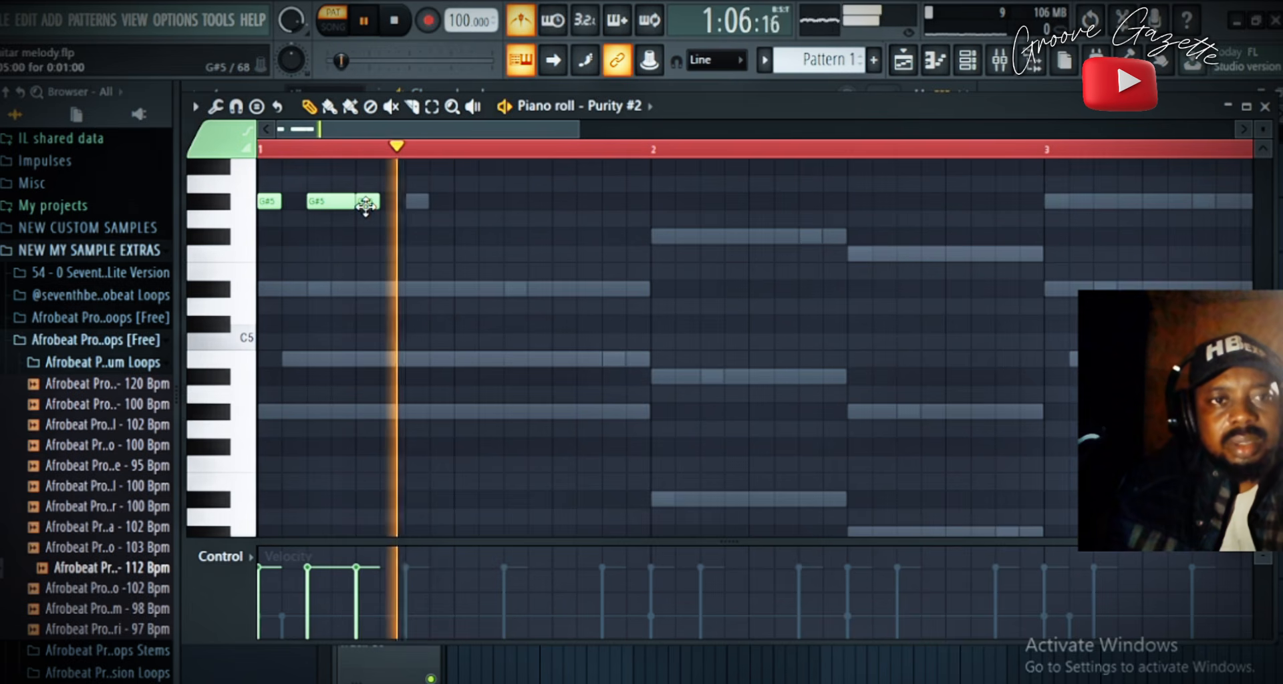
{"action": "key", "text": "space"}
{"action": "key", "text": "space"}
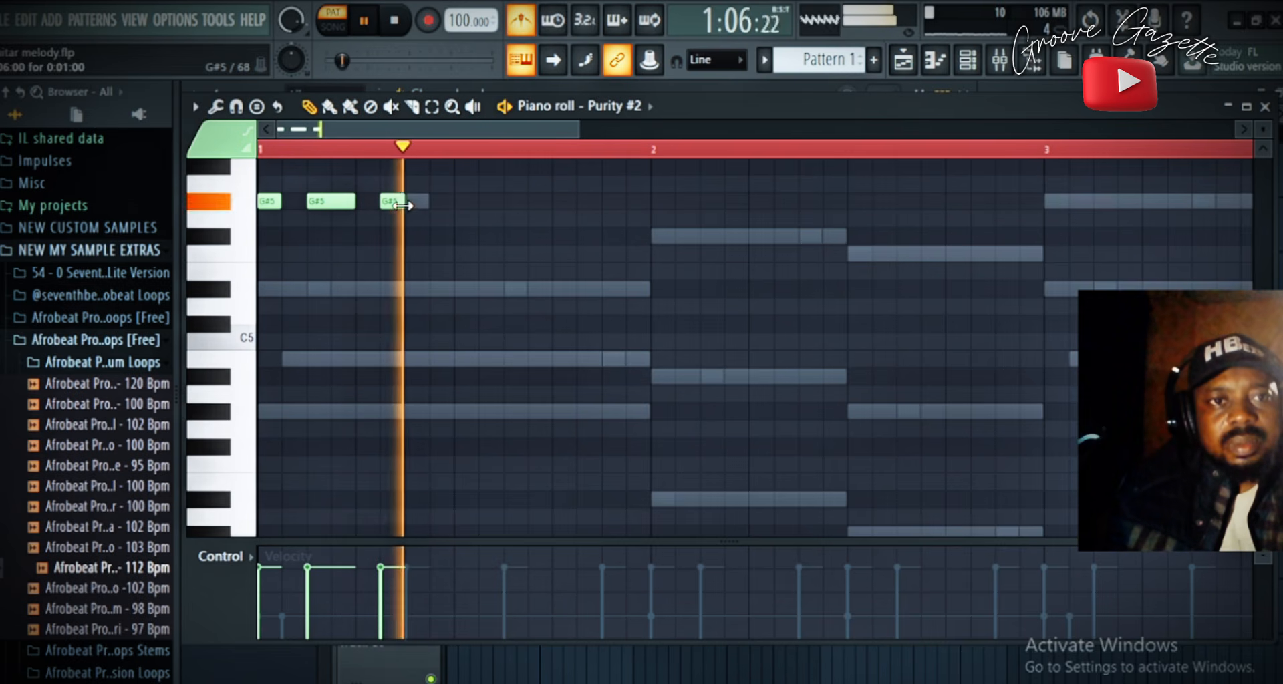
{"action": "left_click_drag", "start_coordinate": [403, 203], "coordinate": [435, 202]}
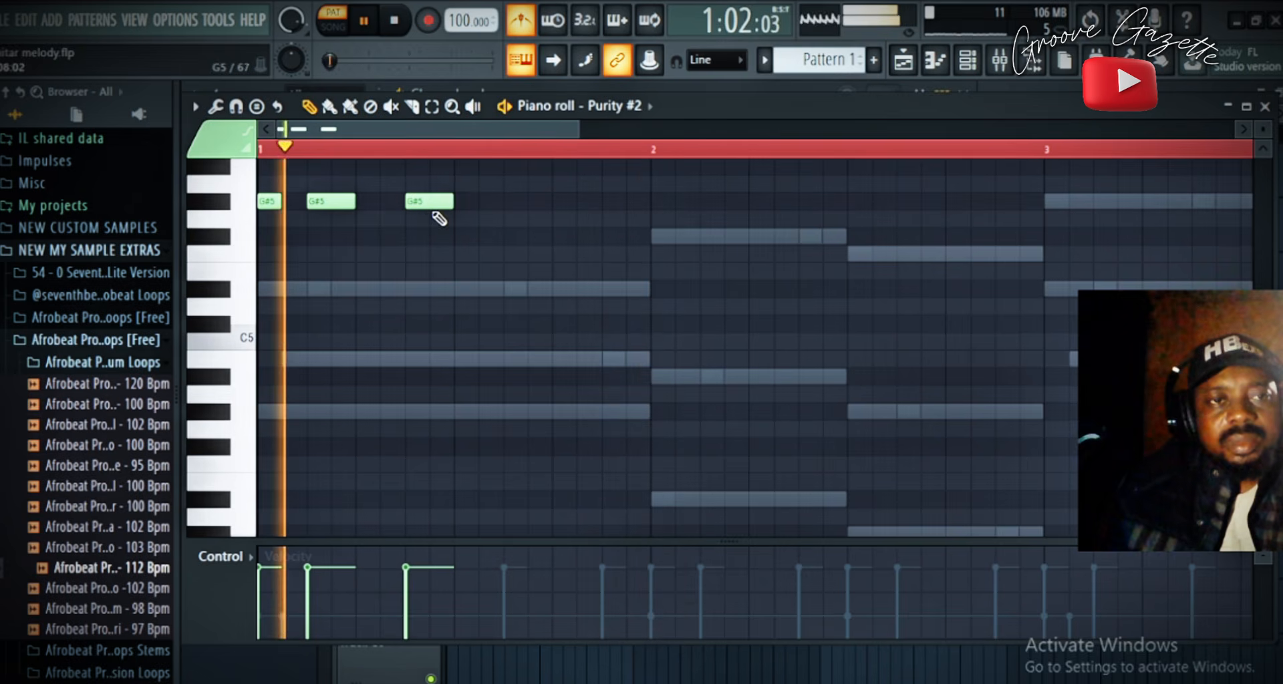
- Finish bar 1 of the Purity #2 melody with one-step D#5 notes on steps 9 and 11 and a four-step B4 on step 13
{"action": "left_click", "coordinate": [560, 358]}
{"action": "left_click", "coordinate": [461, 289]}
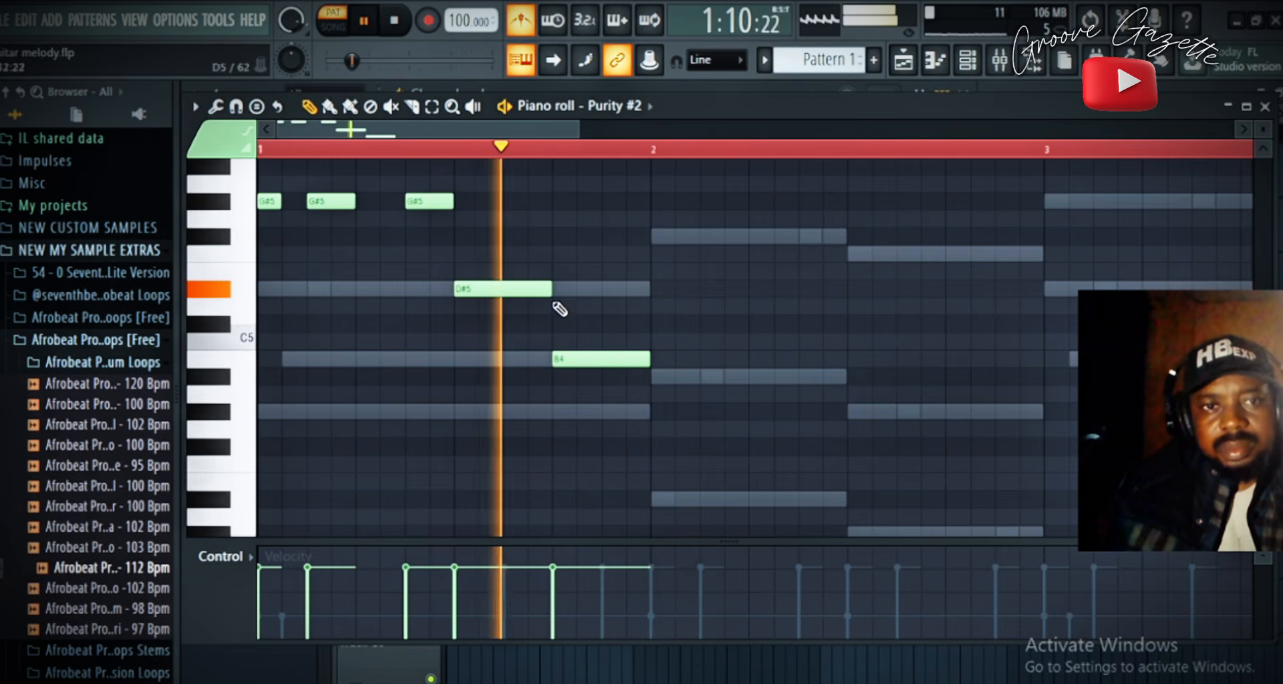
{"action": "left_click_drag", "start_coordinate": [550, 290], "coordinate": [478, 290]}
{"action": "left_click", "coordinate": [512, 289]}
- Fill the first half of bar 2 with consecutive two-step notes D#4, A#4, A#4 and F#5, checking them in playback
{"action": "left_click", "coordinate": [659, 499]}
{"action": "left_click_drag", "start_coordinate": [668, 502], "coordinate": [699, 501]}
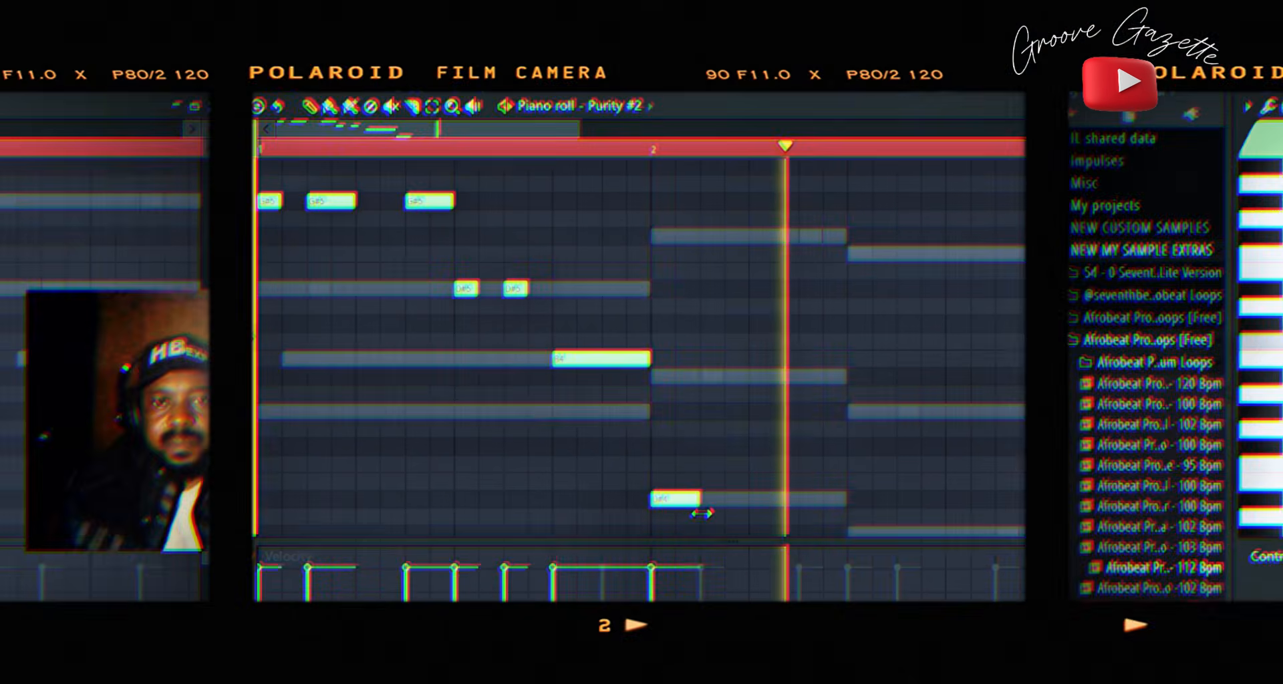
{"action": "left_click", "coordinate": [702, 377]}
{"action": "key", "text": "space"}
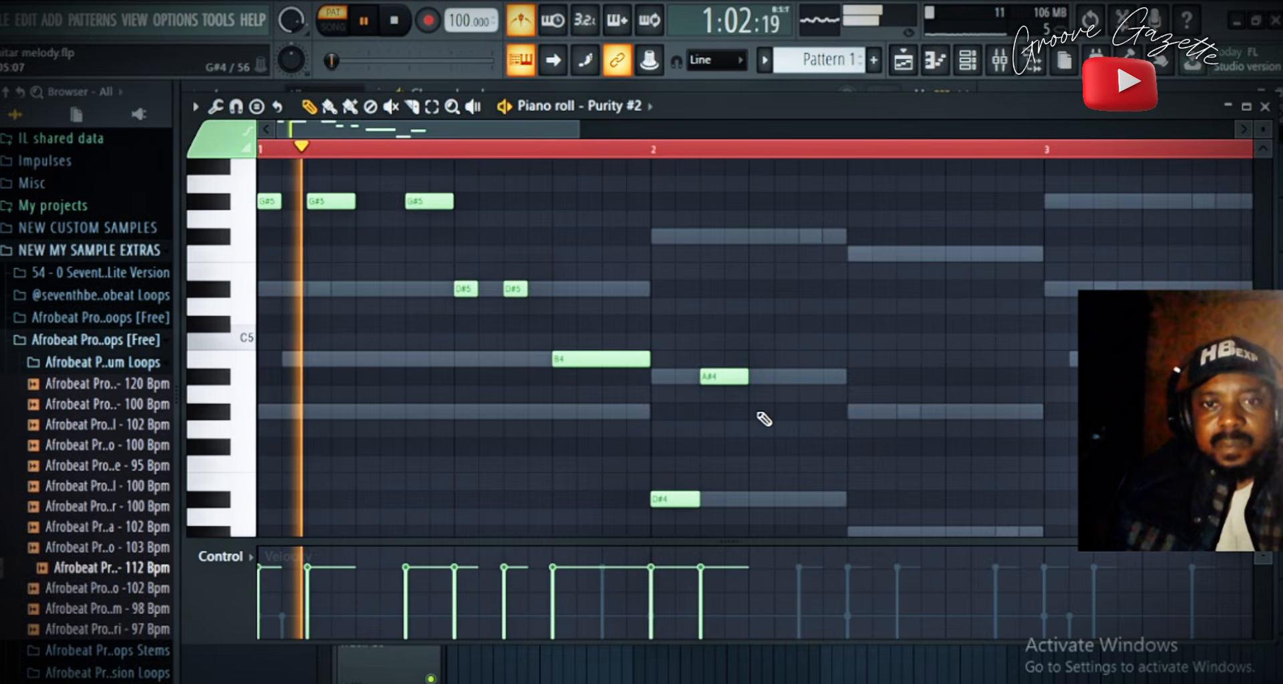
{"action": "left_click", "coordinate": [754, 377]}
{"action": "left_click", "coordinate": [804, 236]}
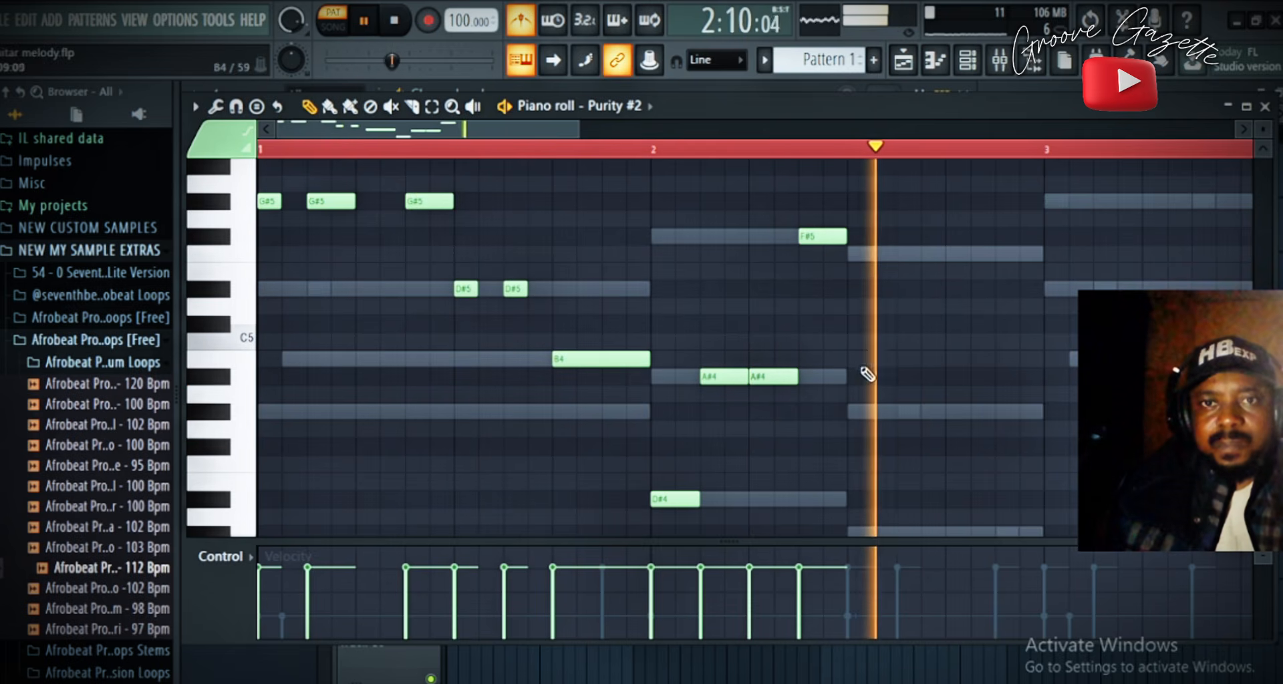
- Fill the second half of bar 2 in Purity #2 with consecutive two-step notes C#4, G#4, G#4 and F5, checking them in playback
{"action": "scroll", "coordinate": [855, 528], "scroll_direction": "down", "scroll_amount": 2}
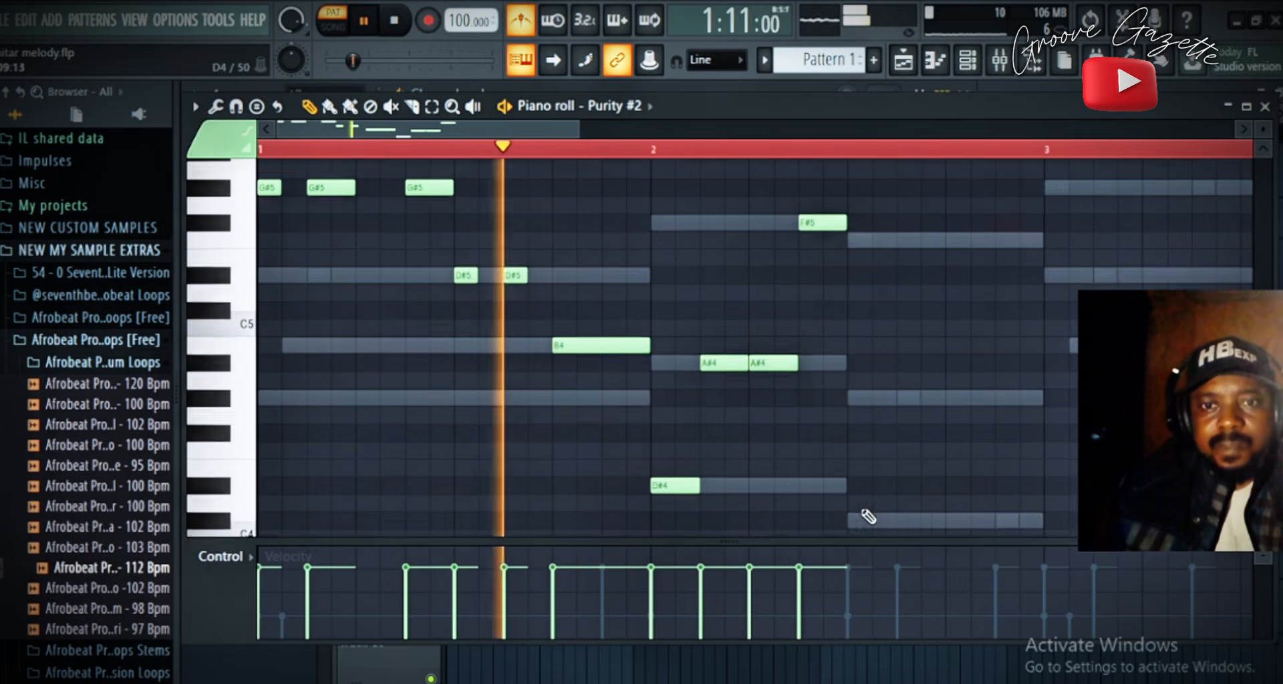
{"action": "left_click", "coordinate": [862, 482]}
{"action": "left_click", "coordinate": [909, 359]}
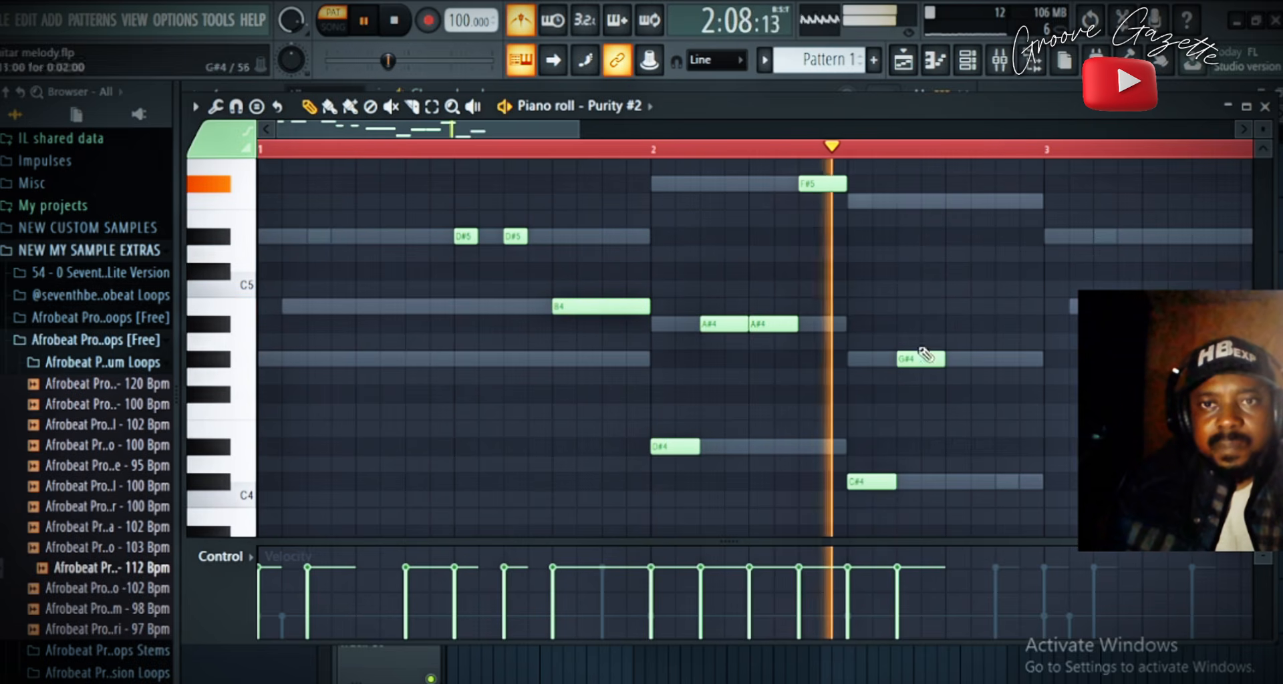
{"action": "key", "text": "space"}
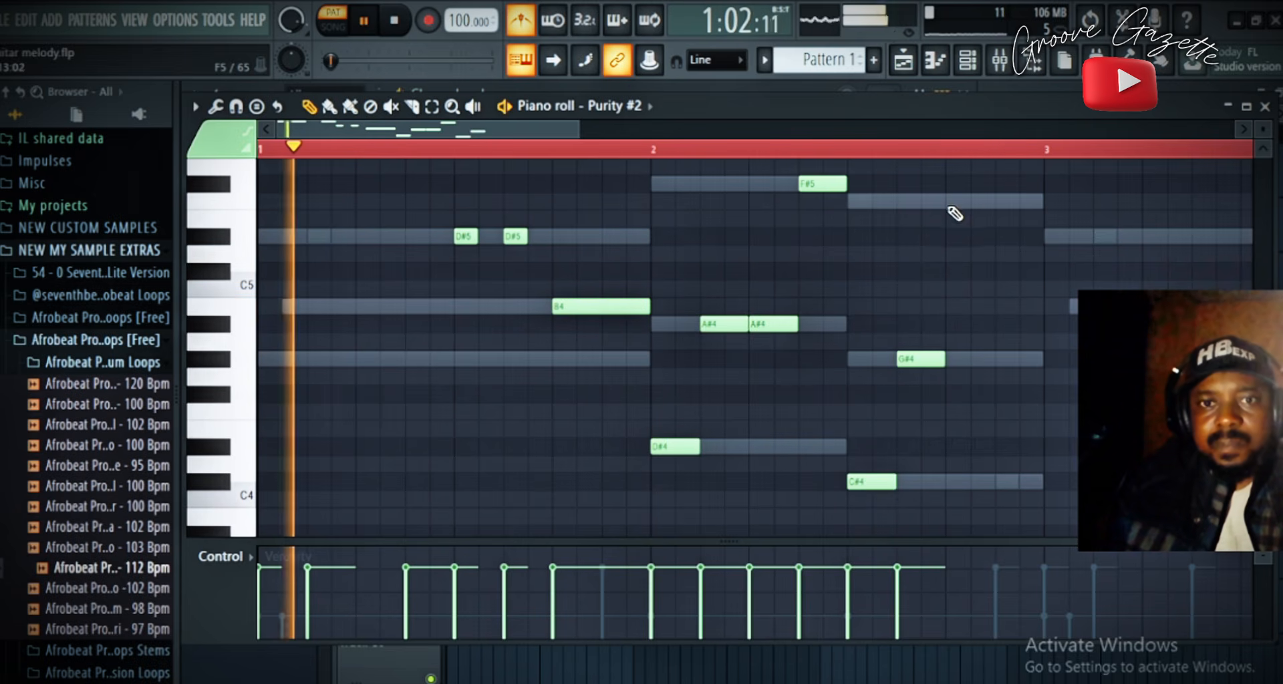
{"action": "left_click", "coordinate": [959, 359]}
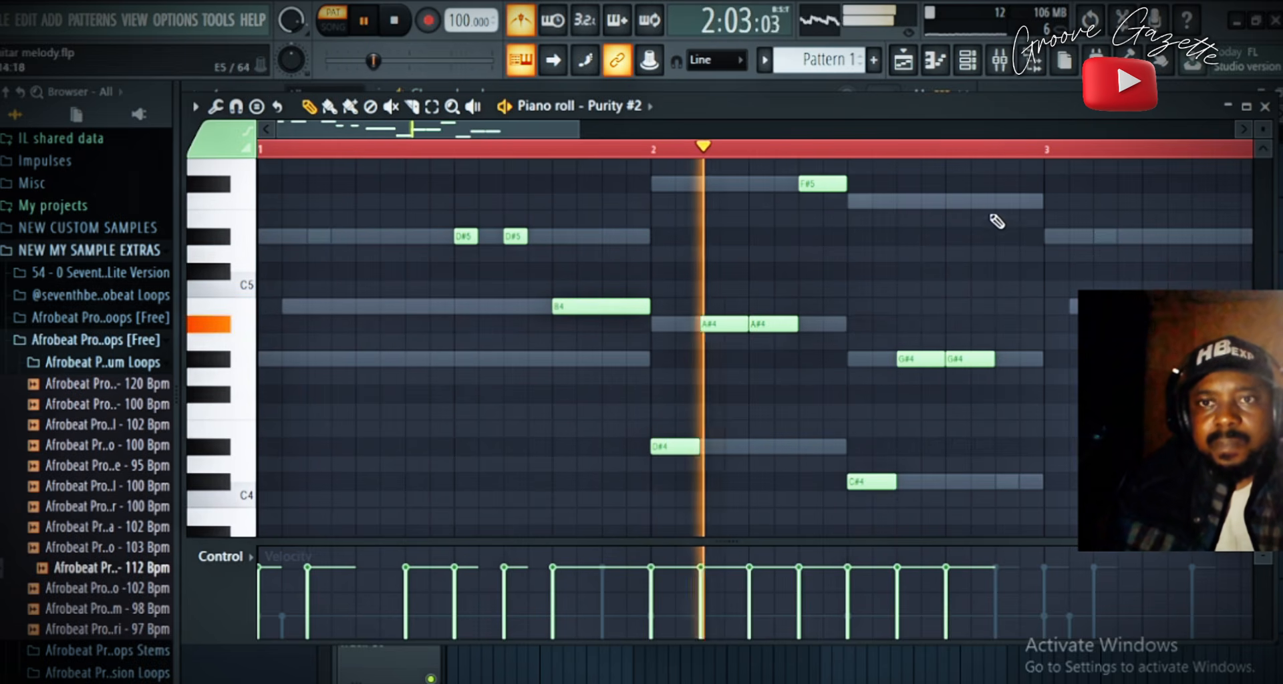
{"action": "left_click", "coordinate": [1006, 202]}
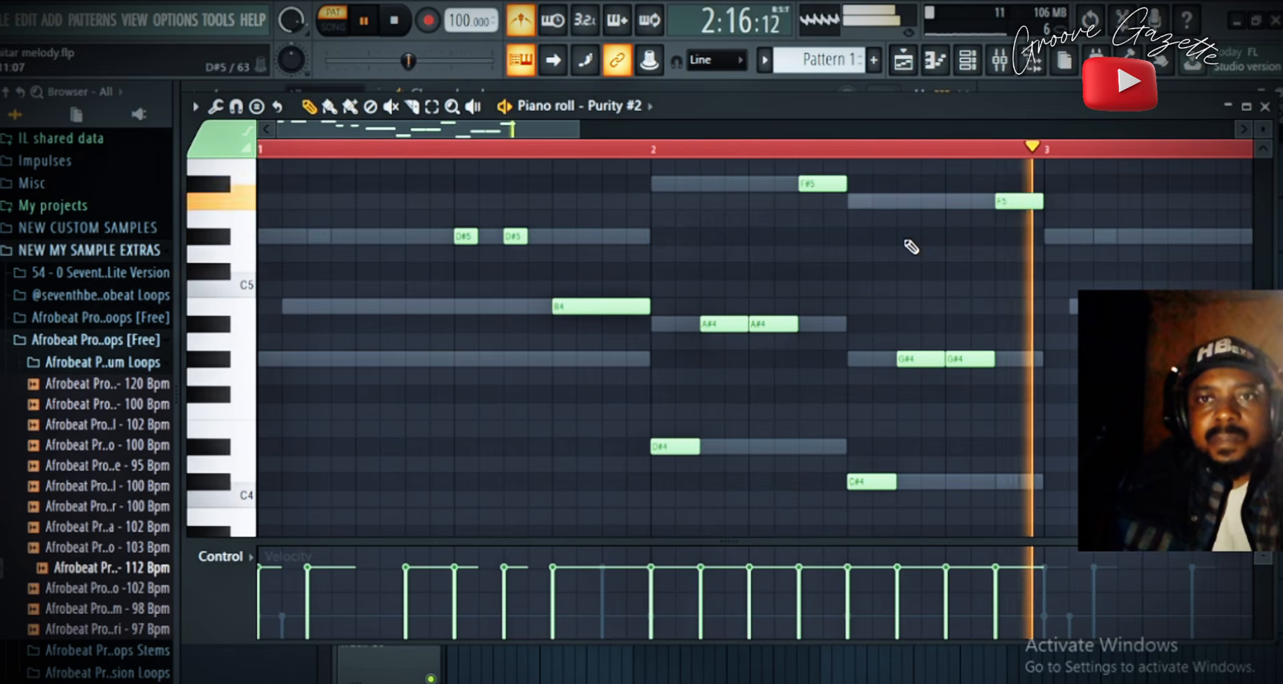
{"action": "key", "text": "space"}
- Lower the volume of the Purity #2 channel in the channel rack while the pattern plays
{"action": "left_click", "coordinate": [967, 59]}
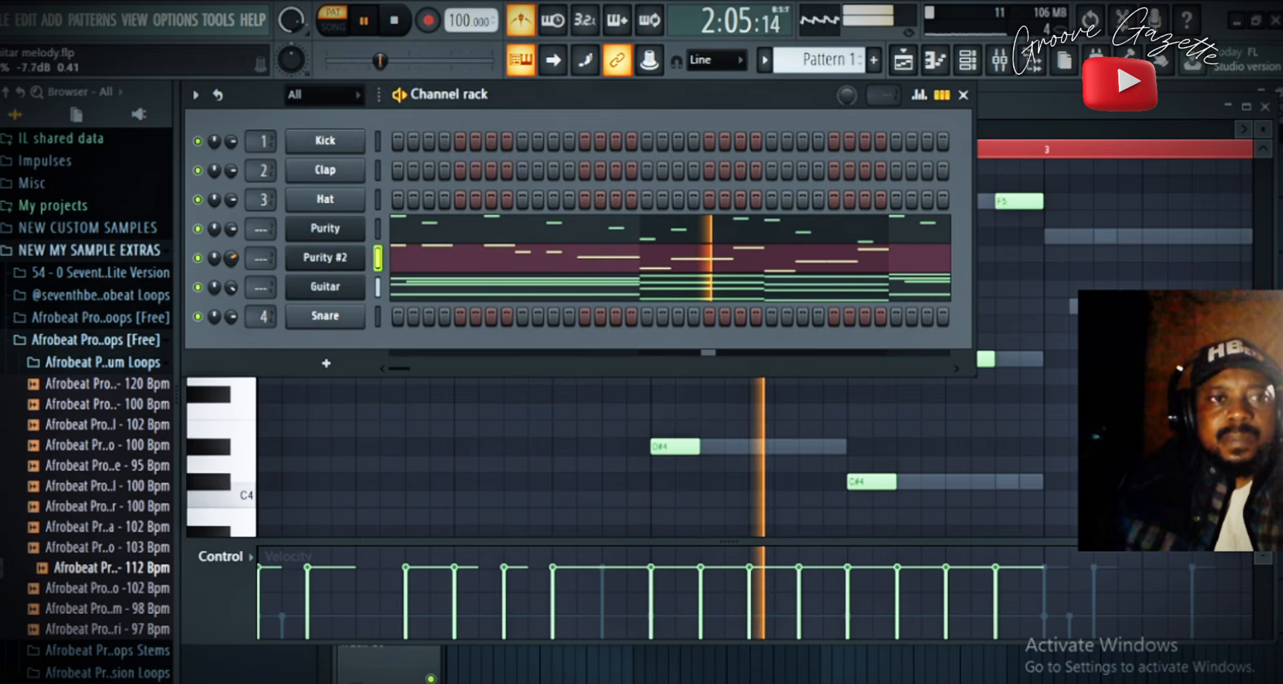
{"action": "left_click_drag", "start_coordinate": [230, 257], "coordinate": [231, 270]}
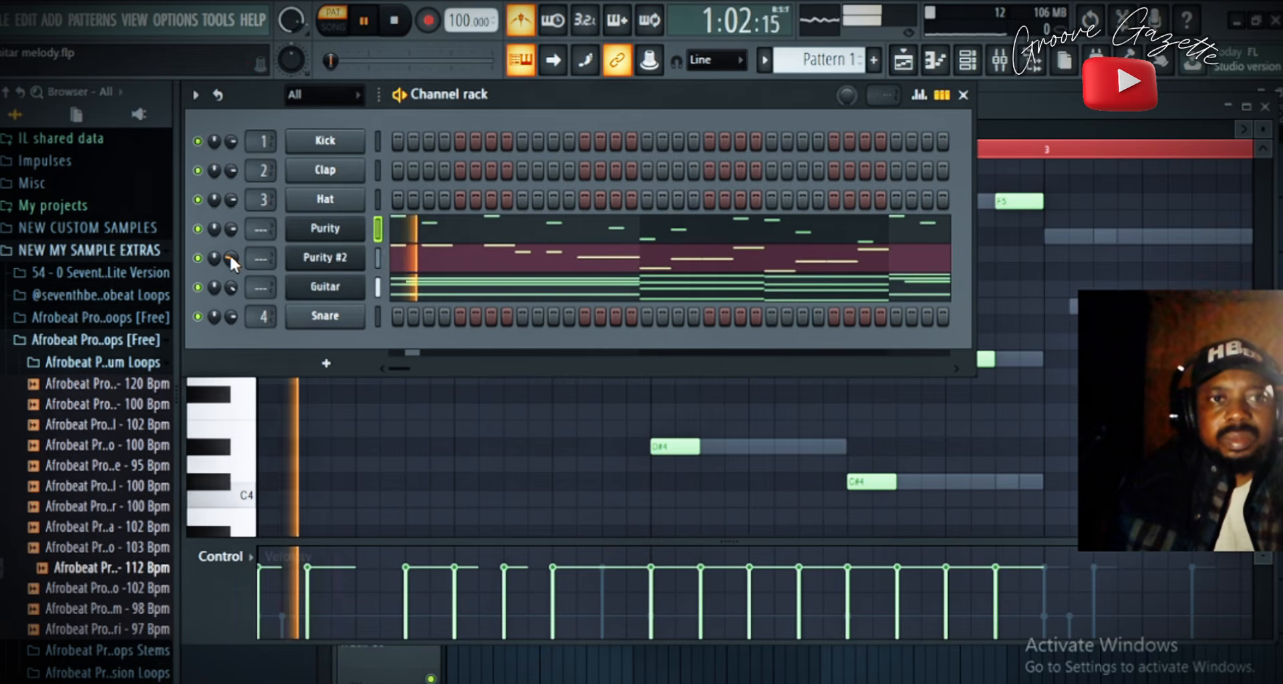
{"action": "key", "text": "Up"}
- Select all Purity #2 notes in bars 1 and 2, duplicate them from bar 3 onward and stop playback
{"action": "left_click", "coordinate": [609, 268]}
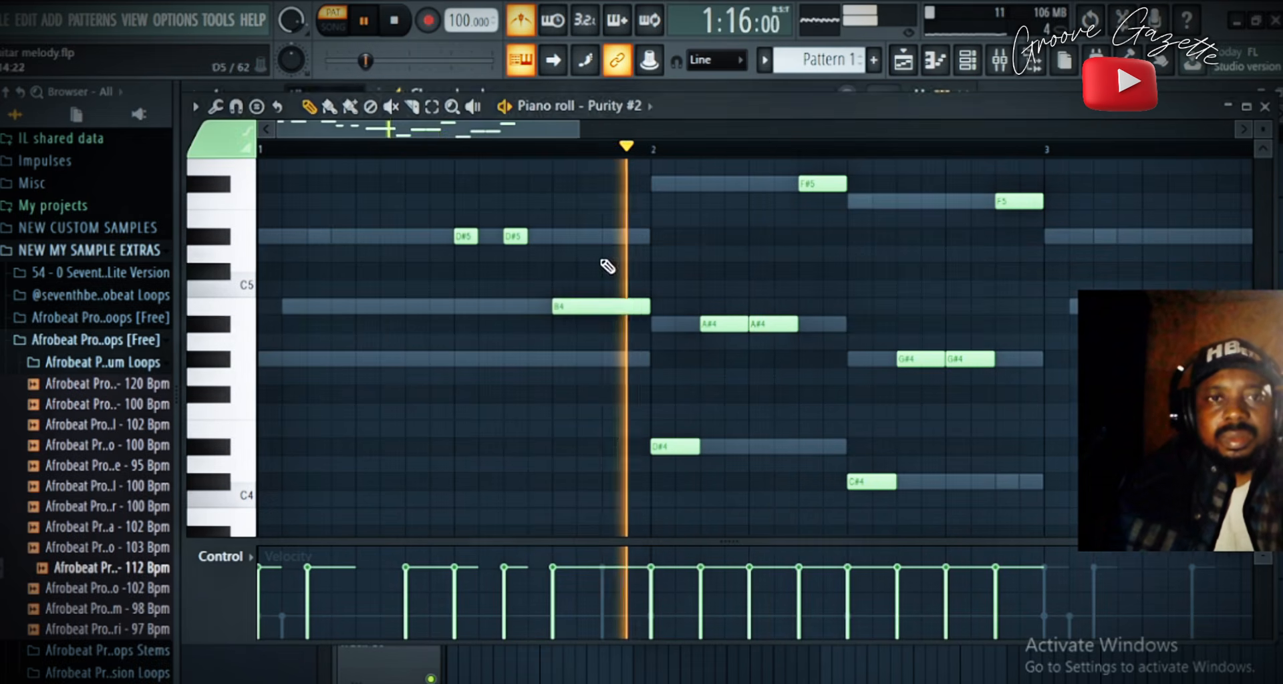
{"action": "key", "text": "ctrl+a"}
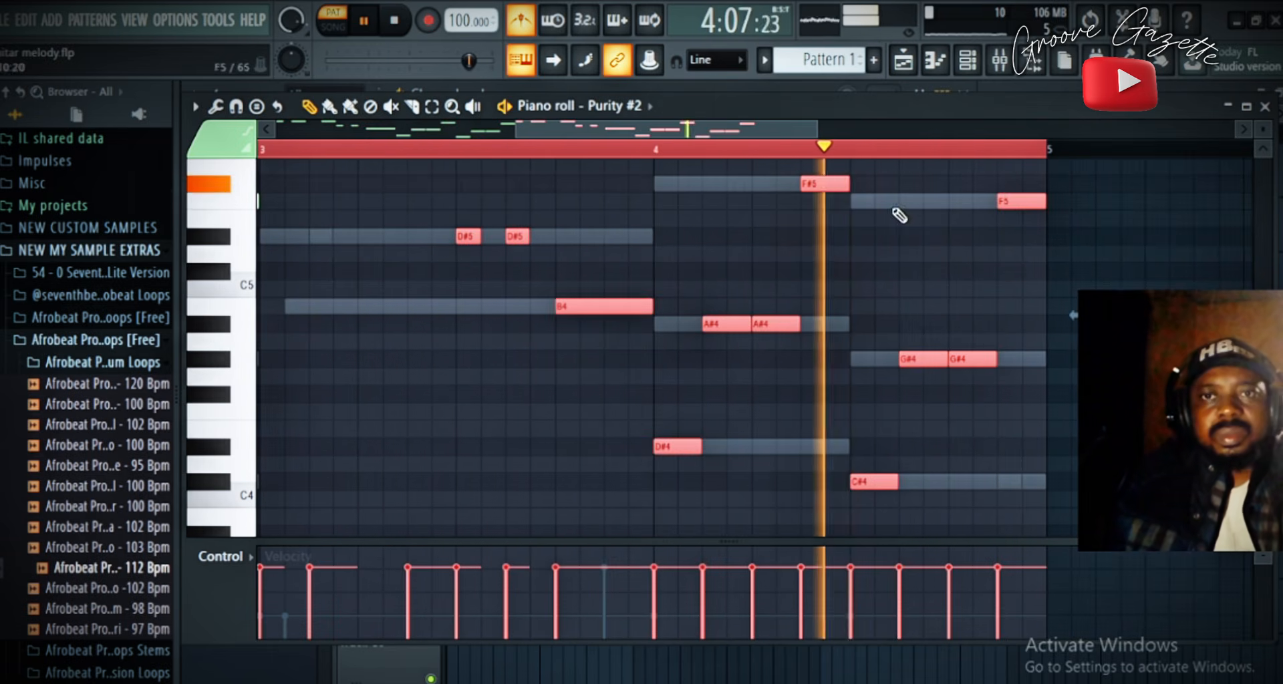
{"action": "key", "text": "F6"}
{"action": "key", "text": "space"}
{"action": "right_click", "coordinate": [360, 287]}
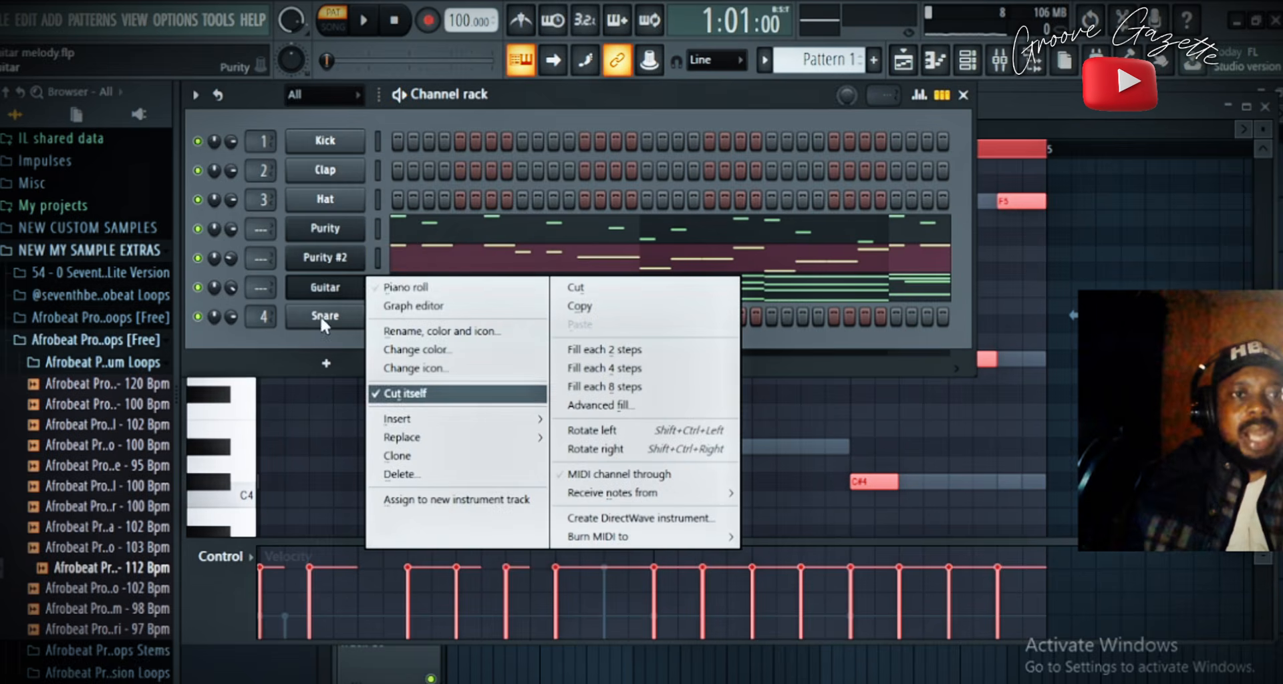
- Place two Pattern 1 clips back to back on Track 1 of the playlist, starting at bars 1 and 5
{"action": "left_click", "coordinate": [904, 61]}
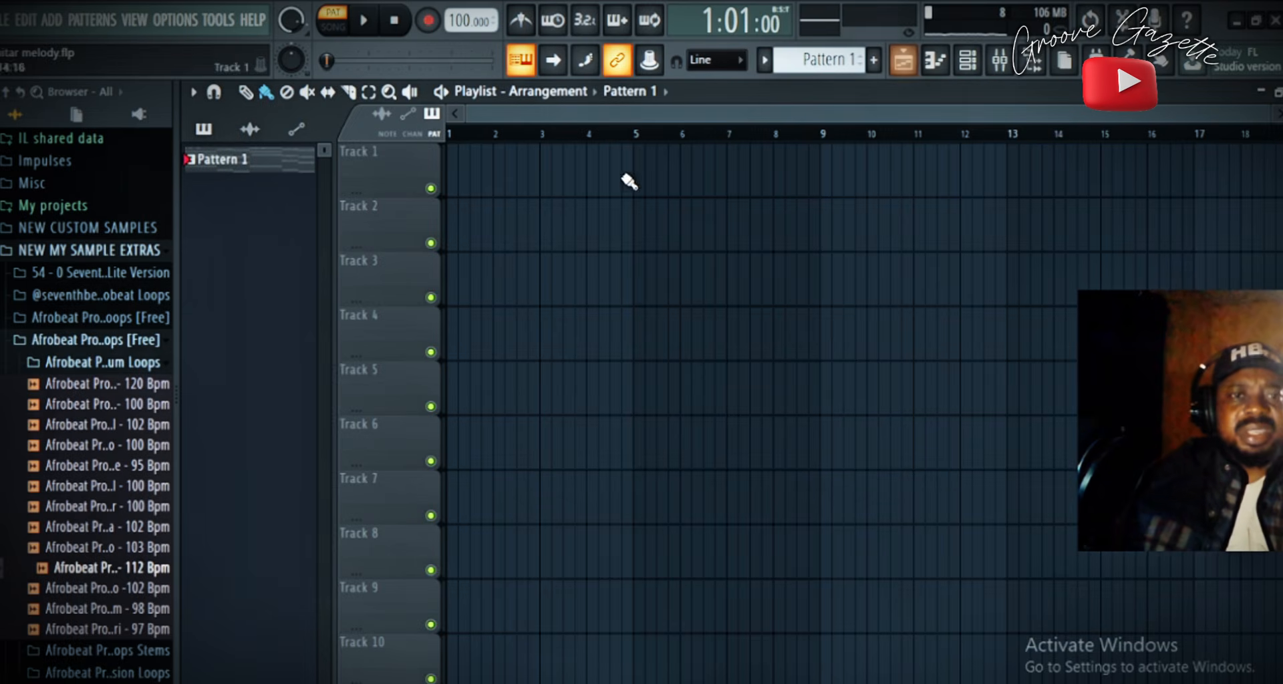
{"action": "left_click_drag", "start_coordinate": [502, 161], "coordinate": [493, 157]}
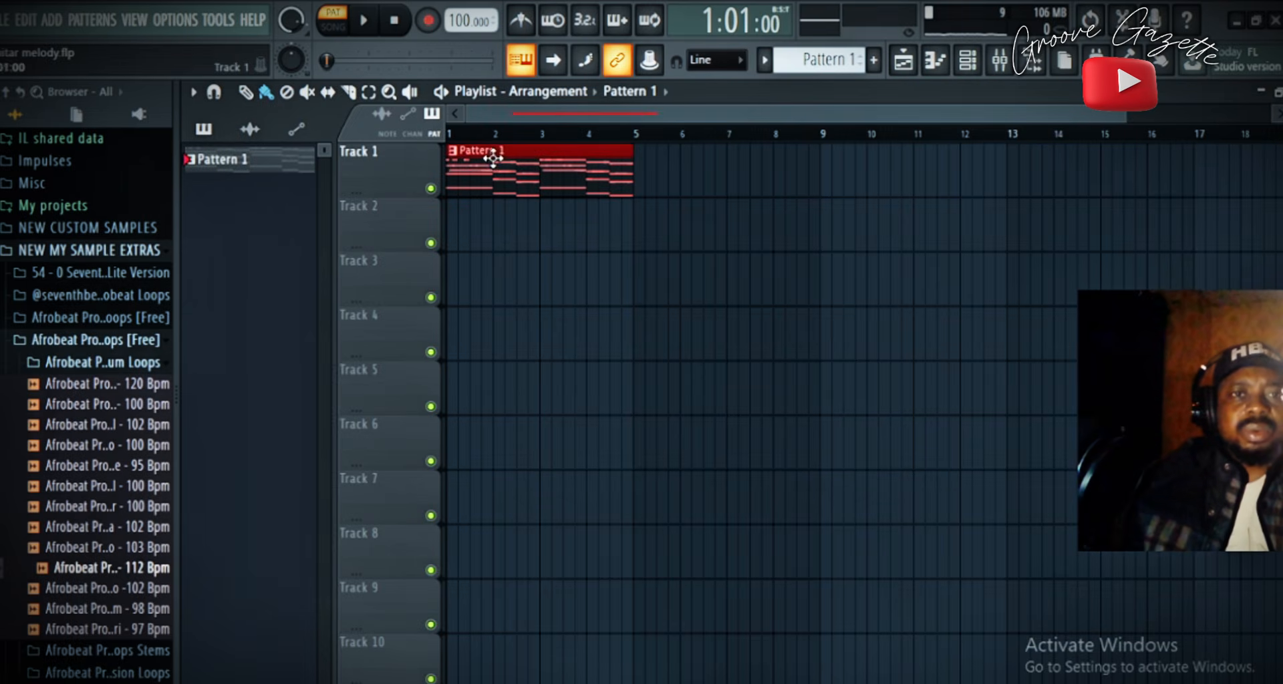
{"action": "left_click", "coordinate": [670, 176]}
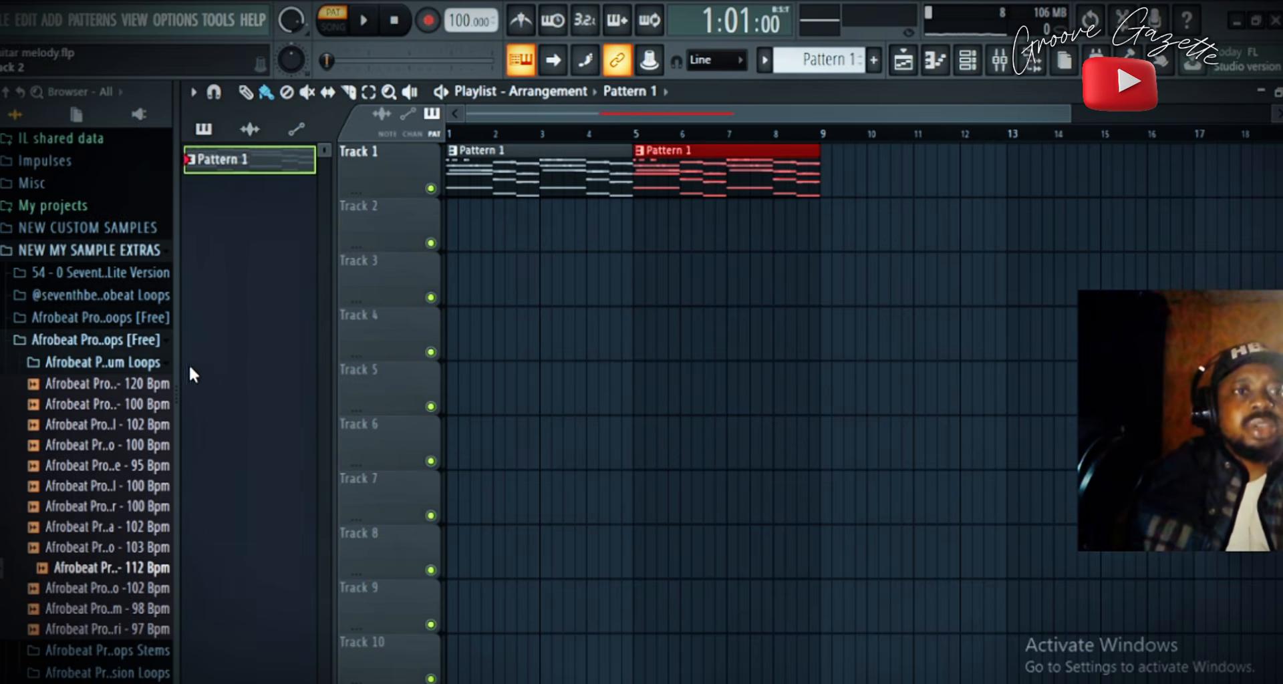
- Add the Afrobeat Producers Drool 100 Bpm drum loop to Track 2 at bar 1 and audition it with the melody
{"action": "left_click", "coordinate": [68, 365]}
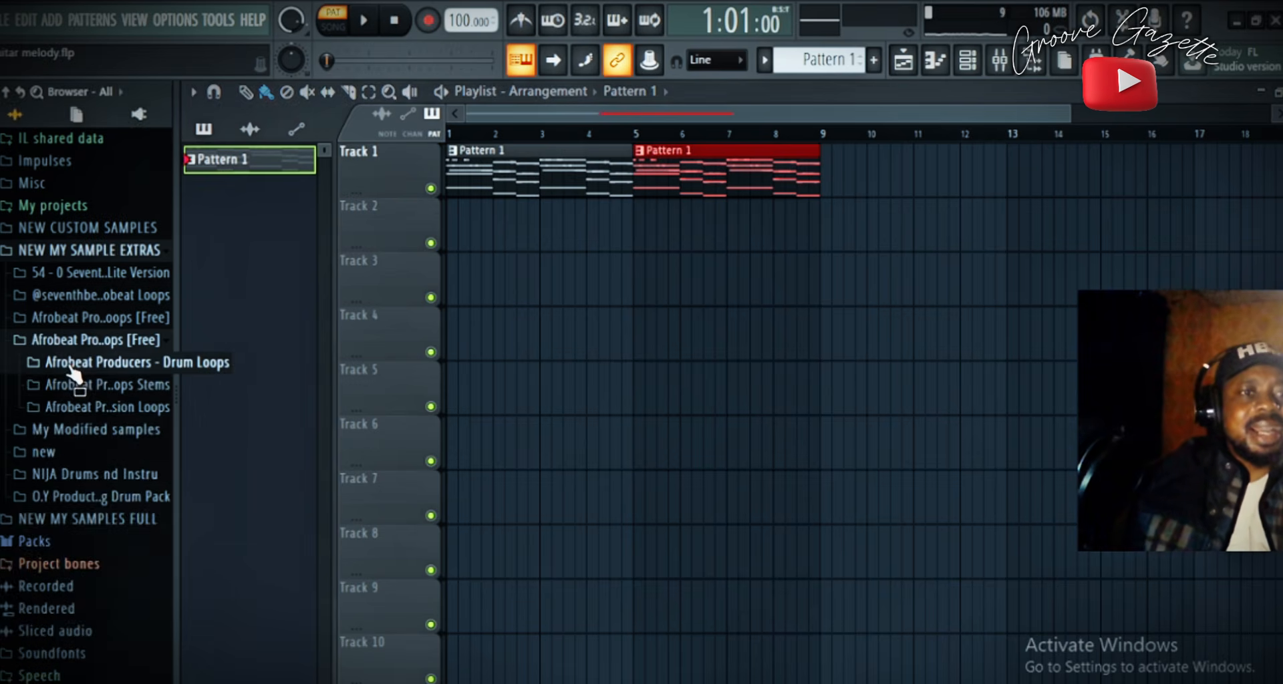
{"action": "left_click", "coordinate": [70, 366]}
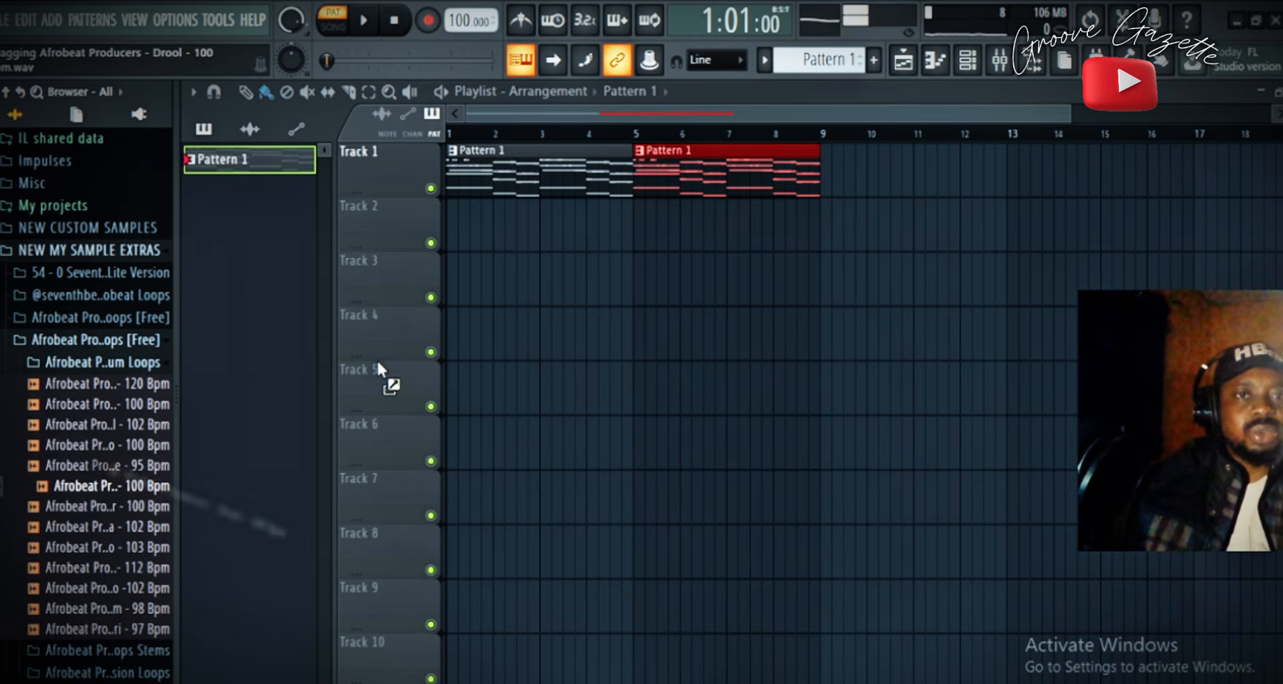
{"action": "left_click_drag", "start_coordinate": [377, 367], "coordinate": [449, 244]}
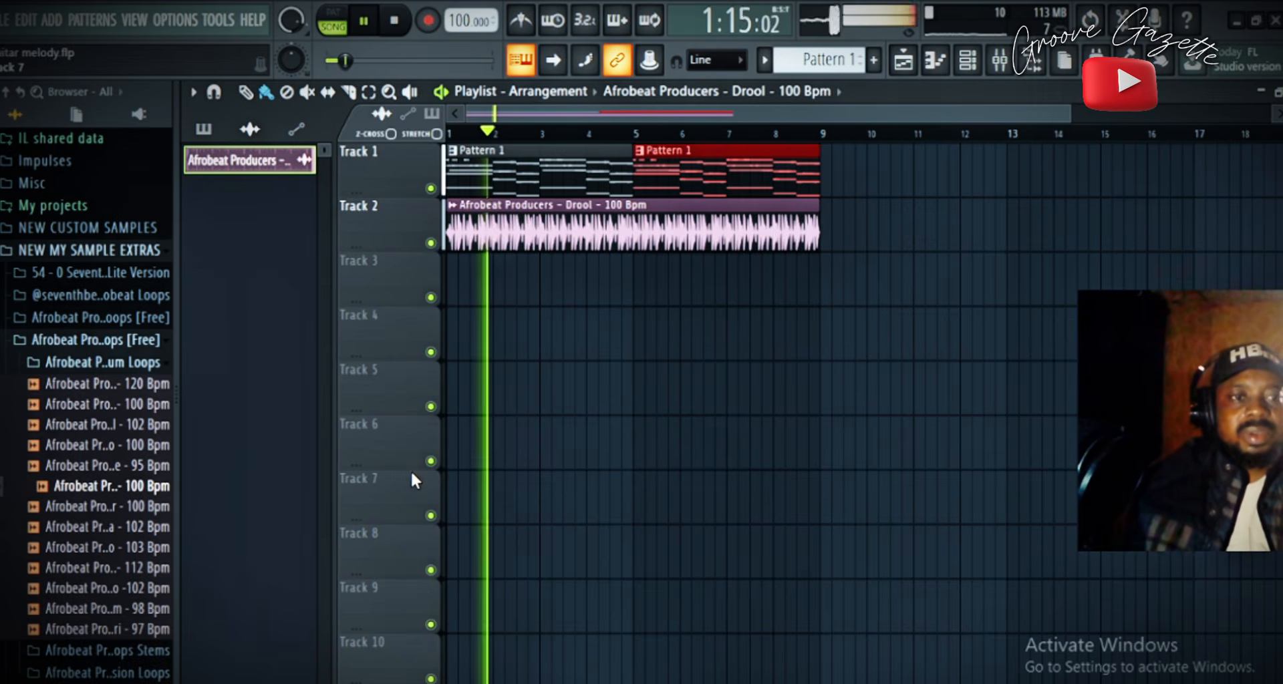
{"action": "key", "text": "space"}
- Mute Track 2, place the Eraser 100 Bpm drum loop on Track 3 at bar 1 and audition it
{"action": "left_click", "coordinate": [431, 243]}
{"action": "mouse_move", "coordinate": [145, 509]}
{"action": "left_mouse_down"}
{"action": "mouse_move", "coordinate": [180, 518]}
{"action": "mouse_move", "coordinate": [458, 300]}
{"action": "mouse_move", "coordinate": [451, 282]}
{"action": "mouse_move", "coordinate": [447, 292]}
{"action": "left_mouse_up"}
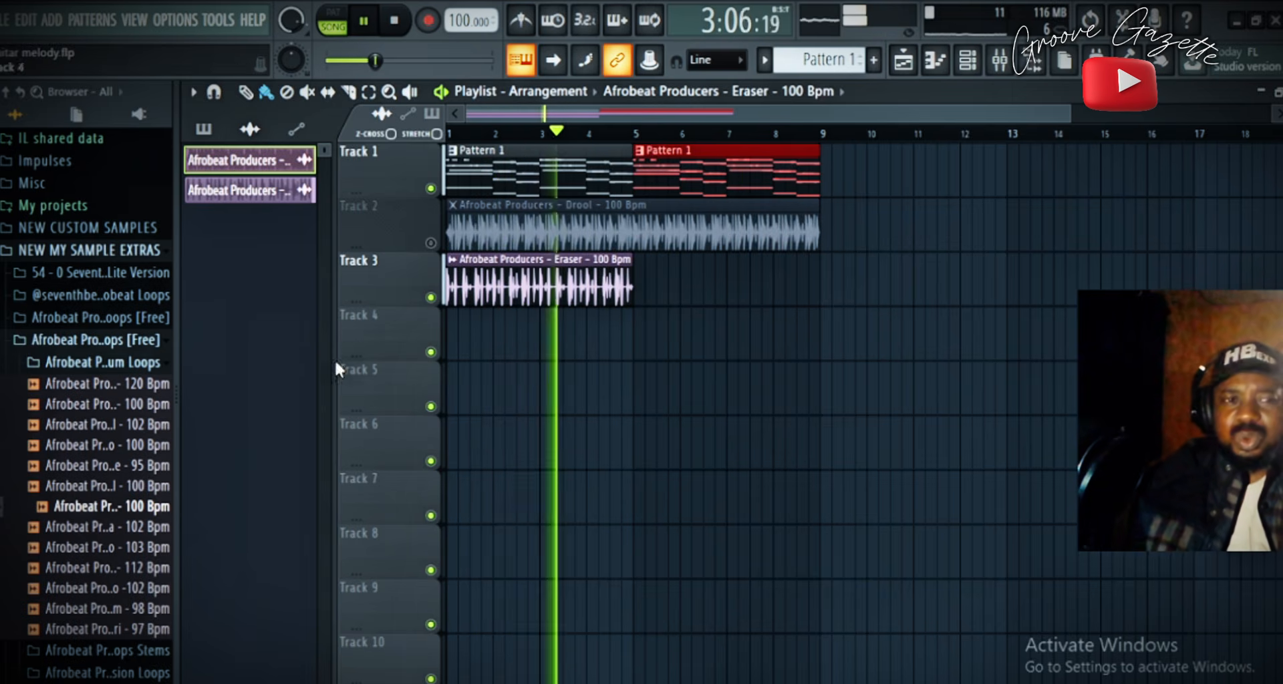
{"action": "key", "text": "space"}
- Mute Track 3, place the Calypso 100 Bpm drum loop on Track 4 at bar 1 and audition it
{"action": "left_click", "coordinate": [431, 297]}
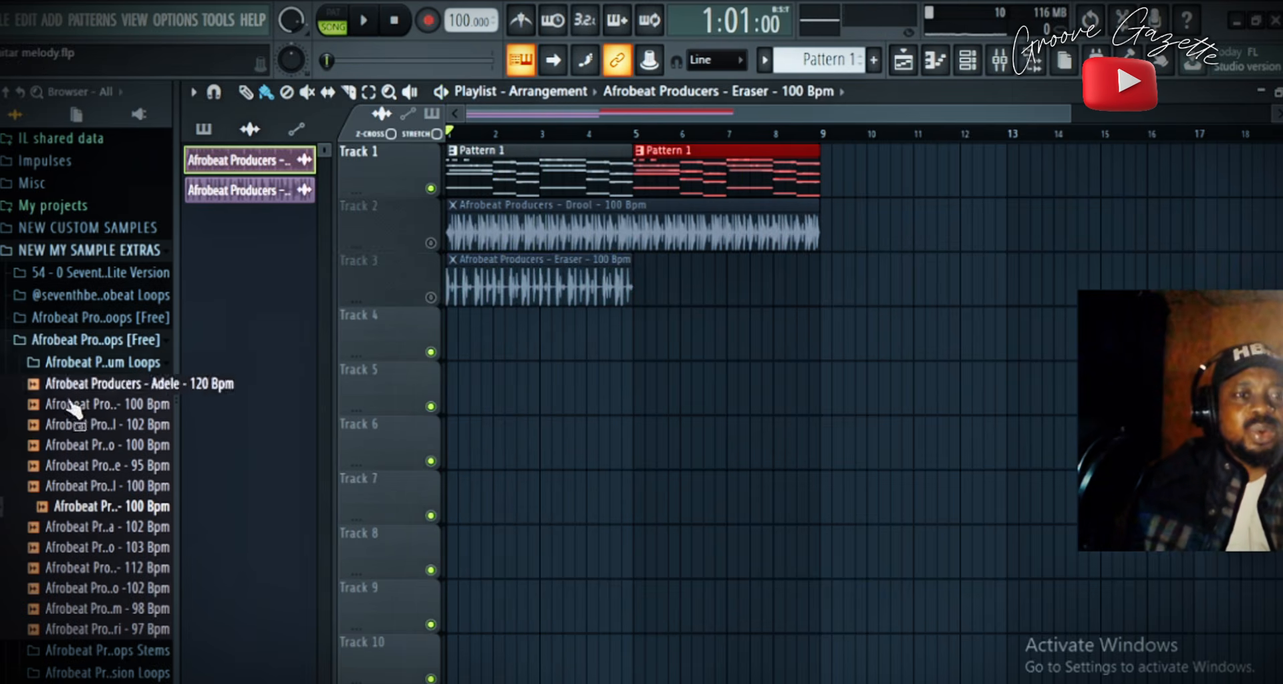
{"action": "left_click_drag", "start_coordinate": [107, 404], "coordinate": [452, 348]}
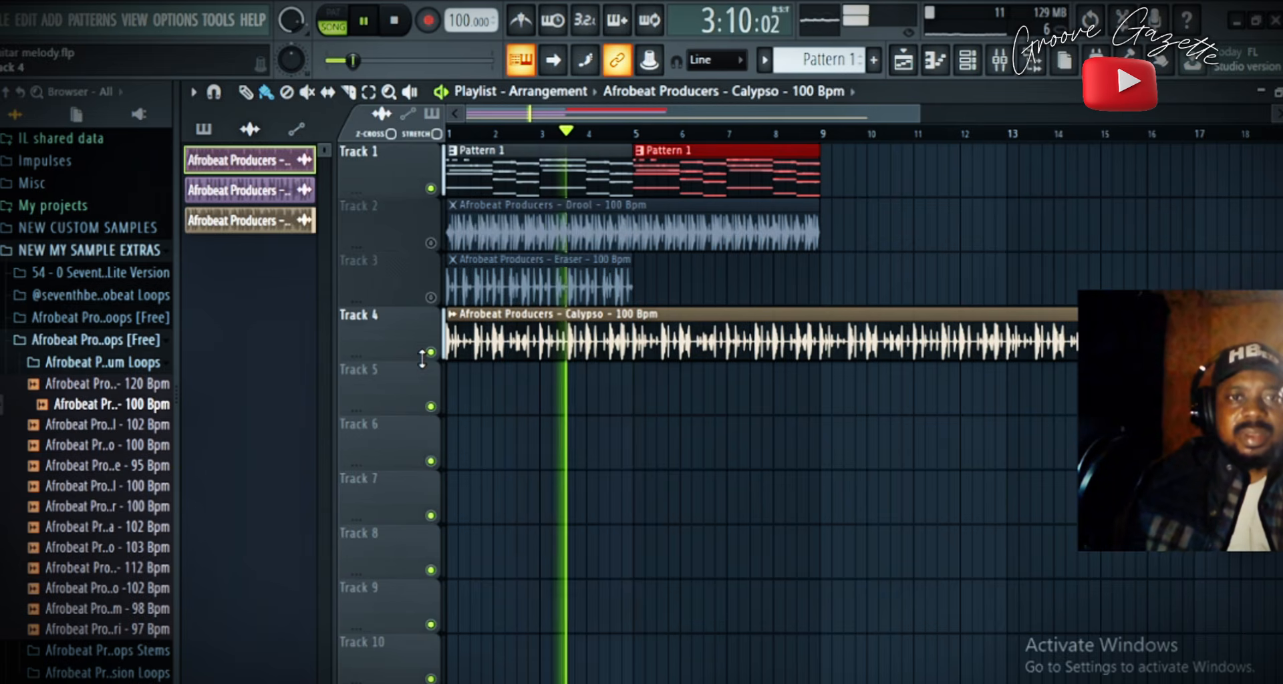
{"action": "key", "text": "space"}
- Show all channels in the channel rack, mute Purity #2 and listen to the song without it
{"action": "key", "text": "F6"}
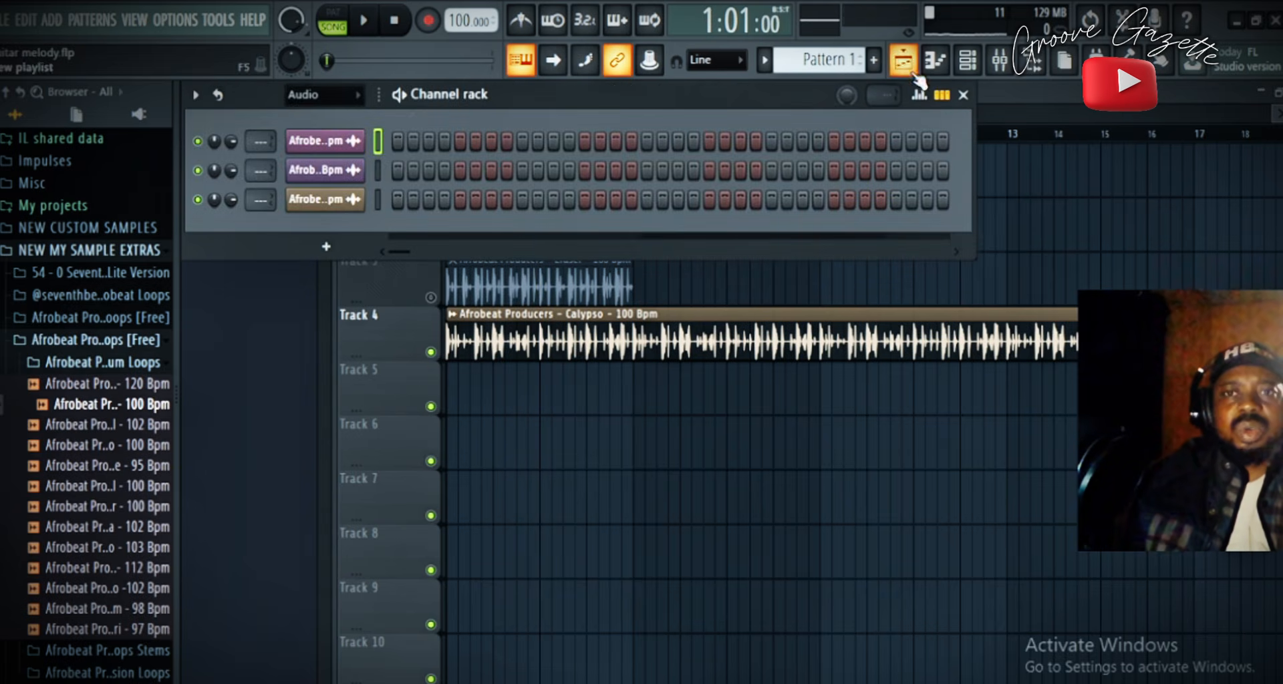
{"action": "left_click", "coordinate": [941, 72]}
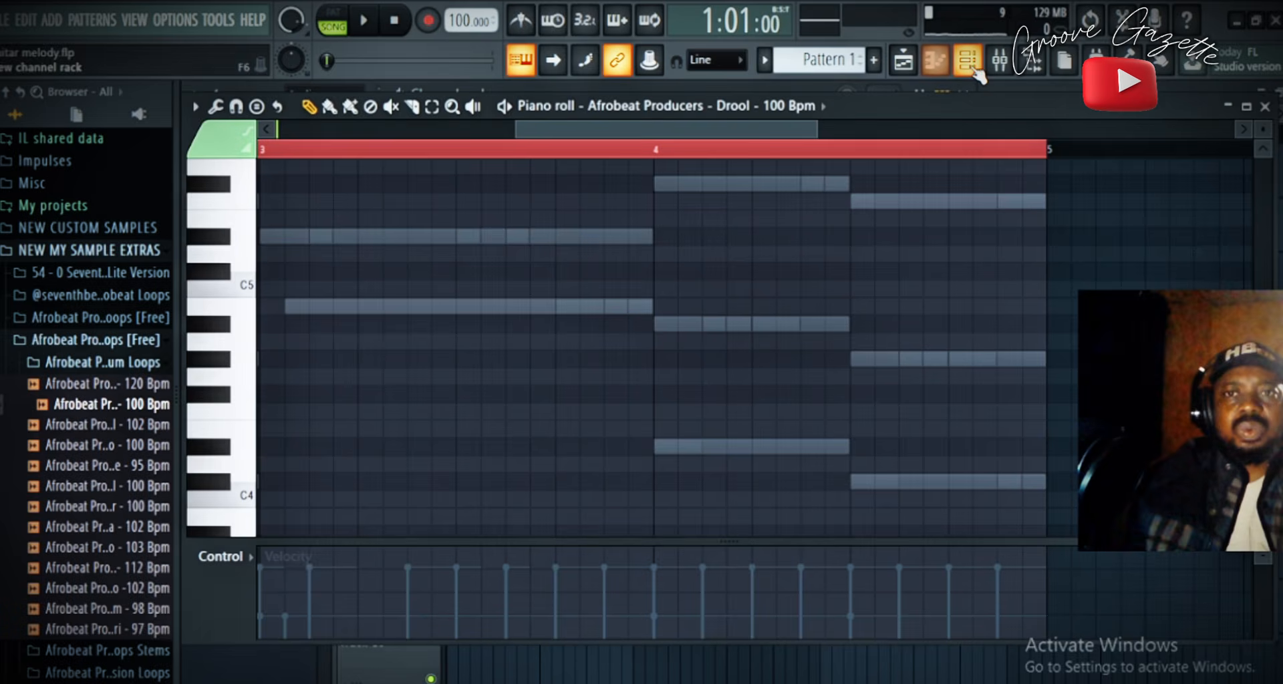
{"action": "left_click", "coordinate": [975, 71]}
{"action": "left_click", "coordinate": [325, 115]}
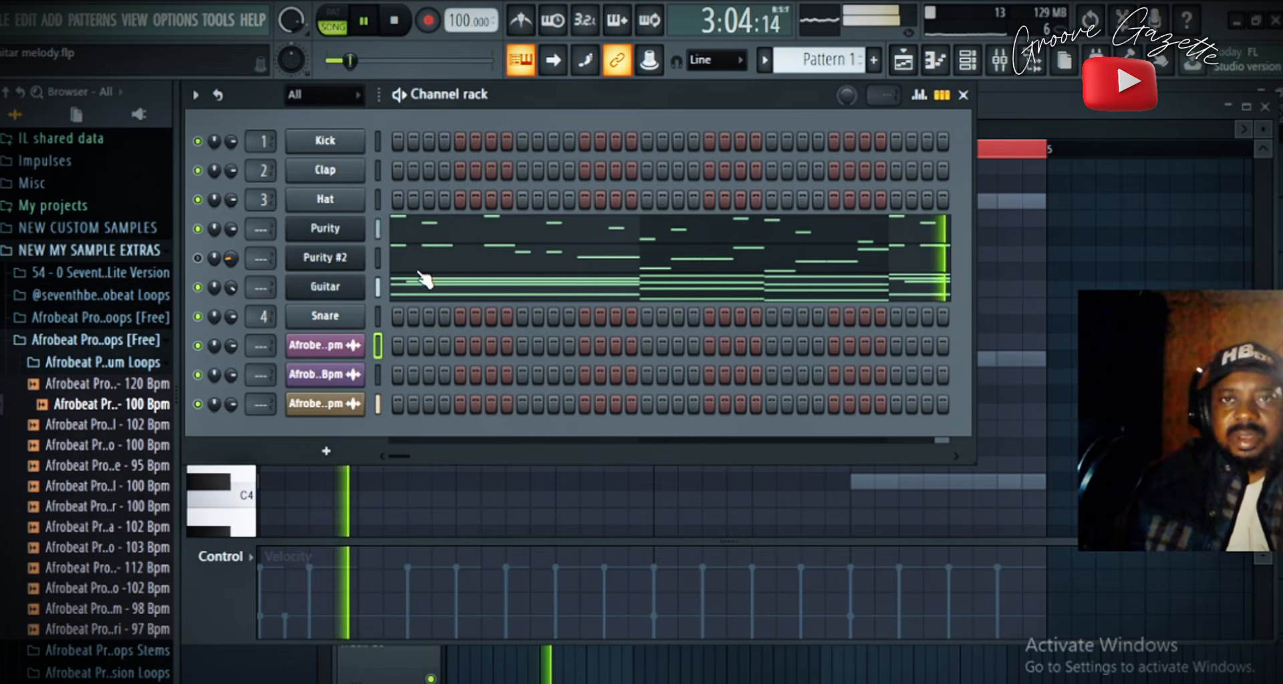
{"action": "left_click", "coordinate": [977, 69]}
{"action": "key", "text": "space"}
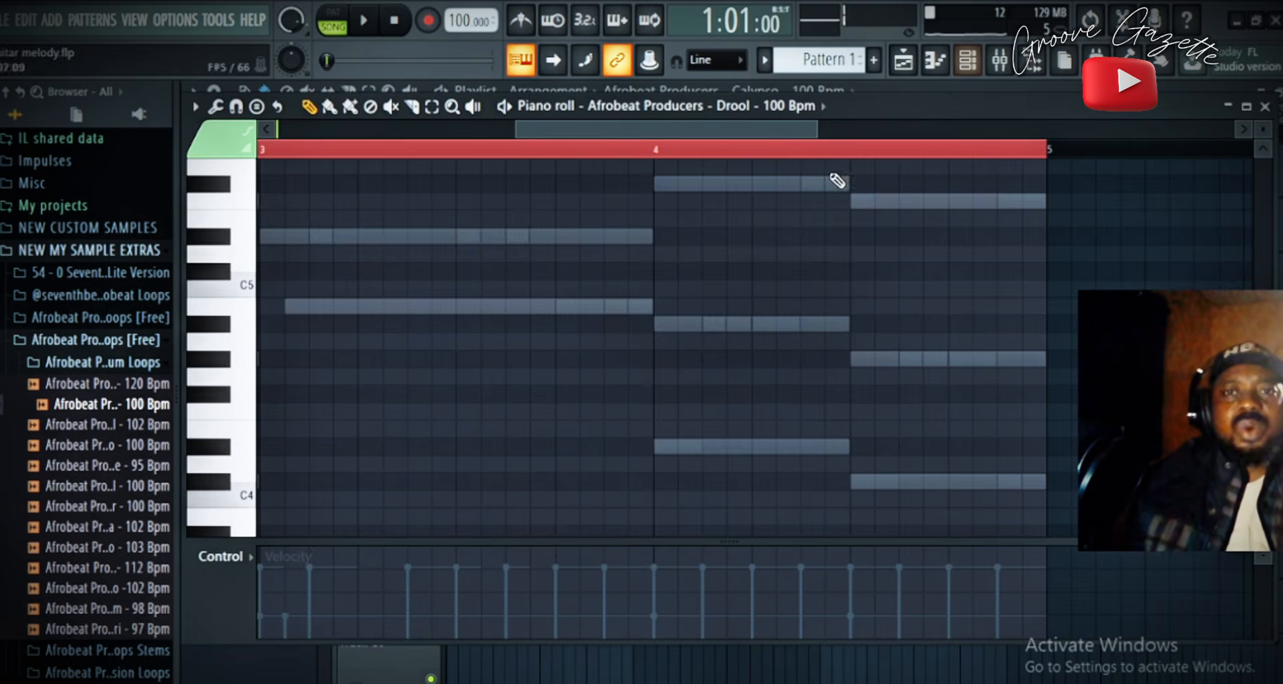
- Resize the Calypso clip on Track 4 to 15 bars and add Pattern 1 clips to Track 1 at bars 9 and 13
{"action": "left_click", "coordinate": [904, 64]}
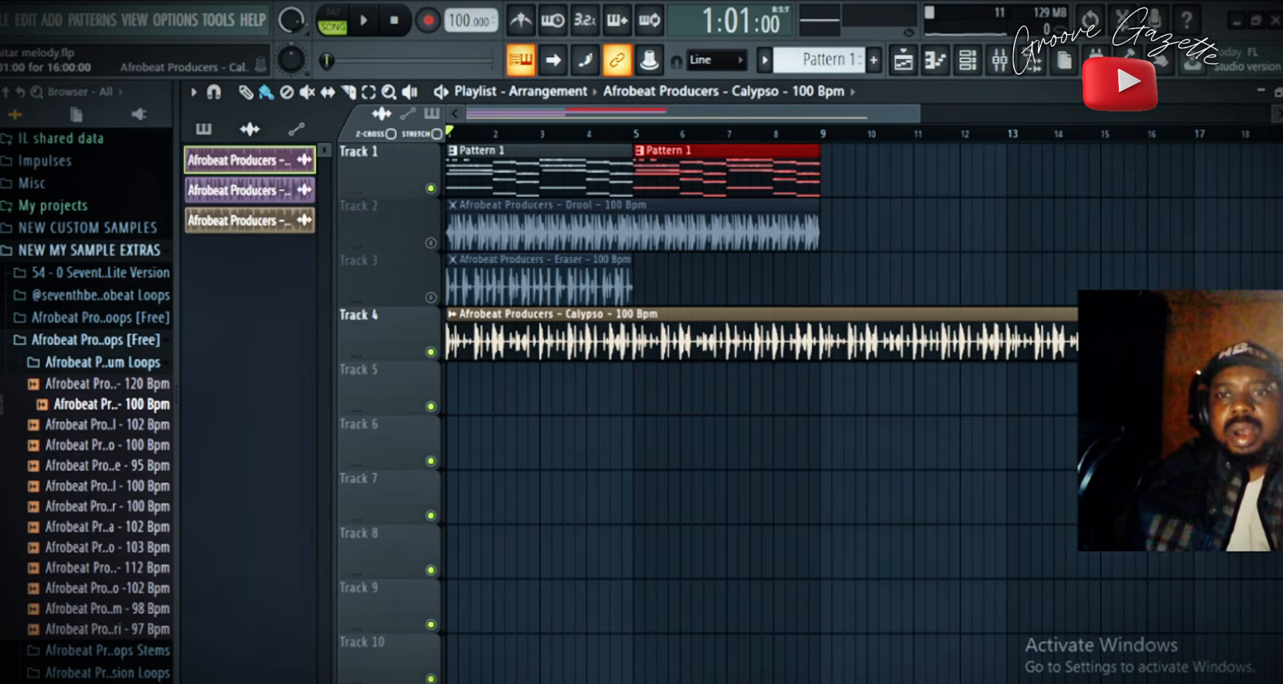
{"action": "left_click_drag", "start_coordinate": [1077, 312], "coordinate": [828, 296]}
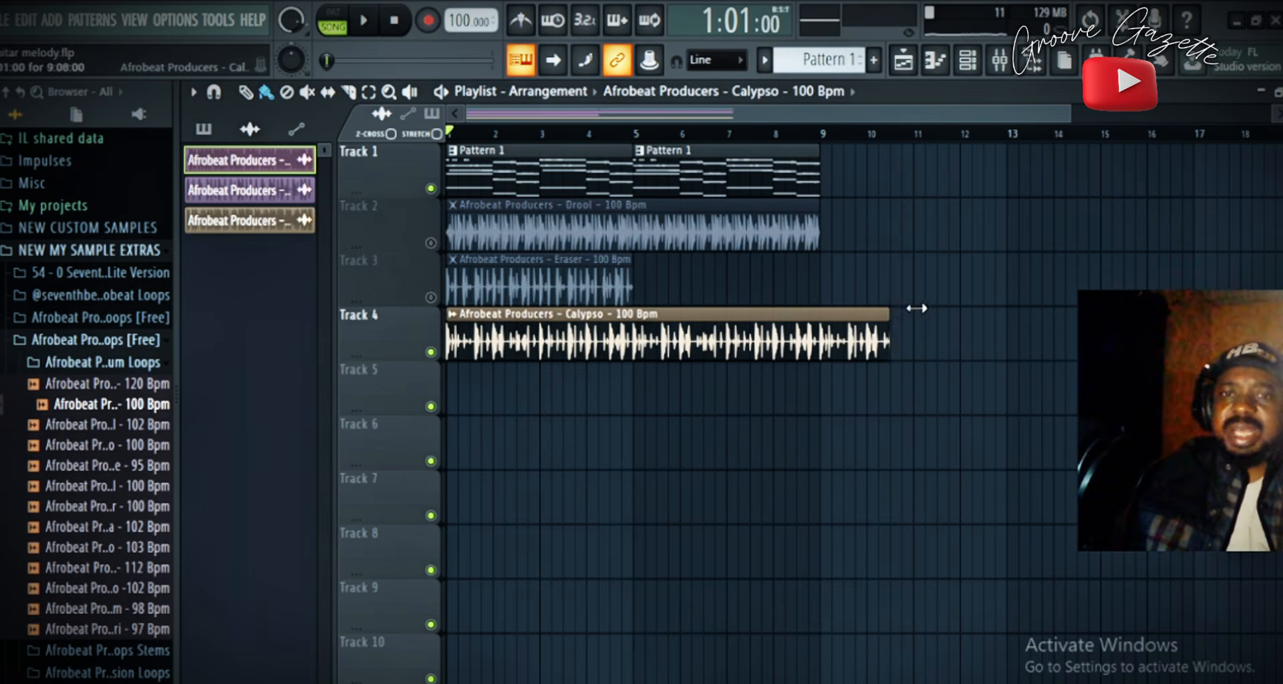
{"action": "left_click_drag", "start_coordinate": [917, 308], "coordinate": [1079, 309]}
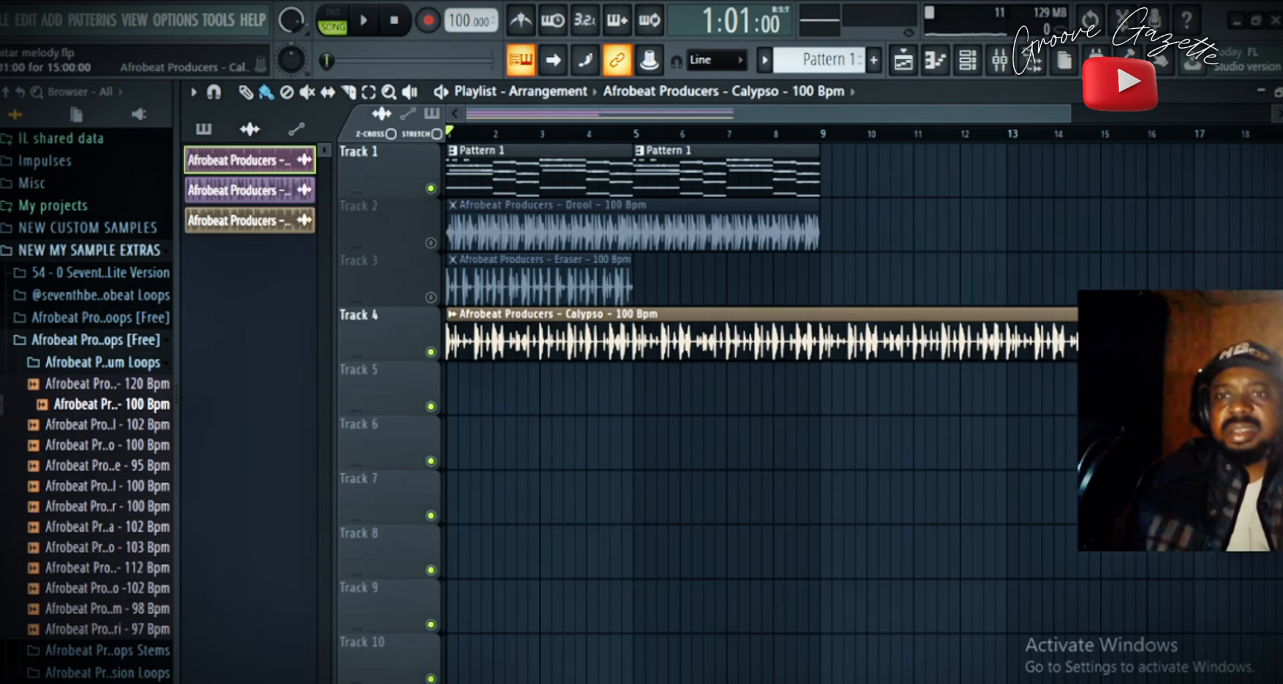
{"action": "left_click", "coordinate": [650, 160]}
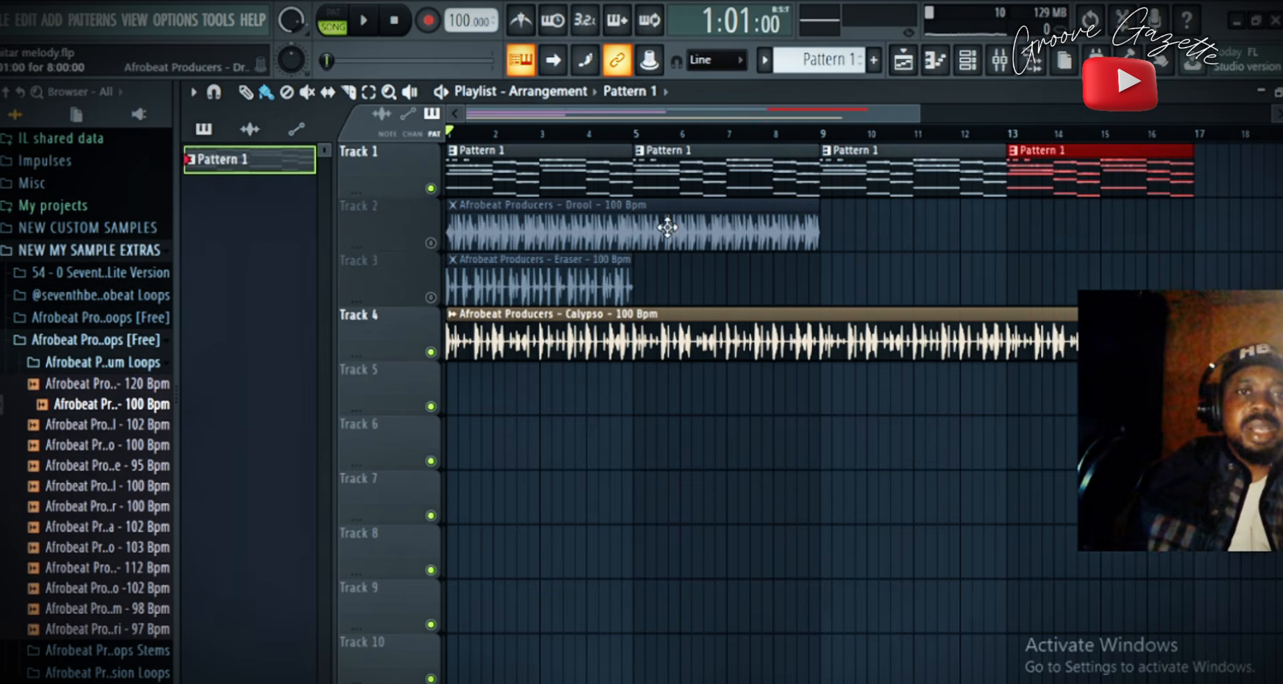
- Unmute Track 2, delete the Drool and Eraser clips, and move the Calypso clip up to Track 2 at bar 1
{"action": "left_click", "coordinate": [431, 243]}
{"action": "left_click", "coordinate": [537, 250]}
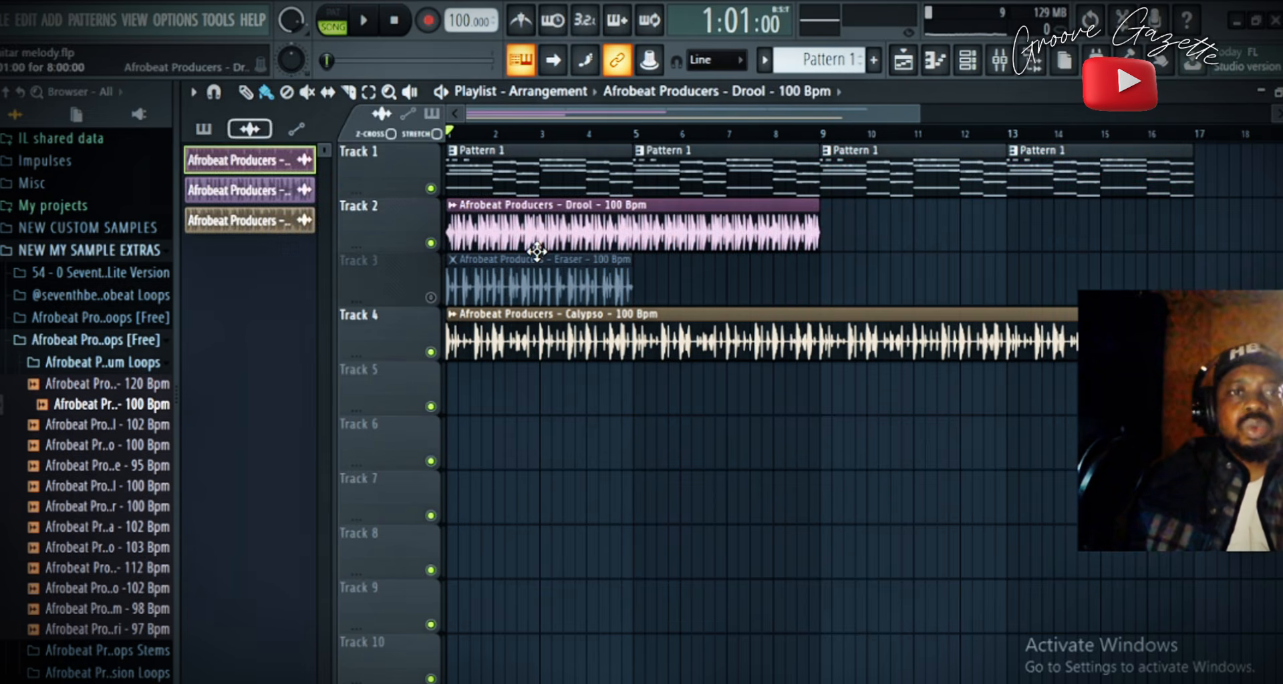
{"action": "right_click", "coordinate": [615, 215]}
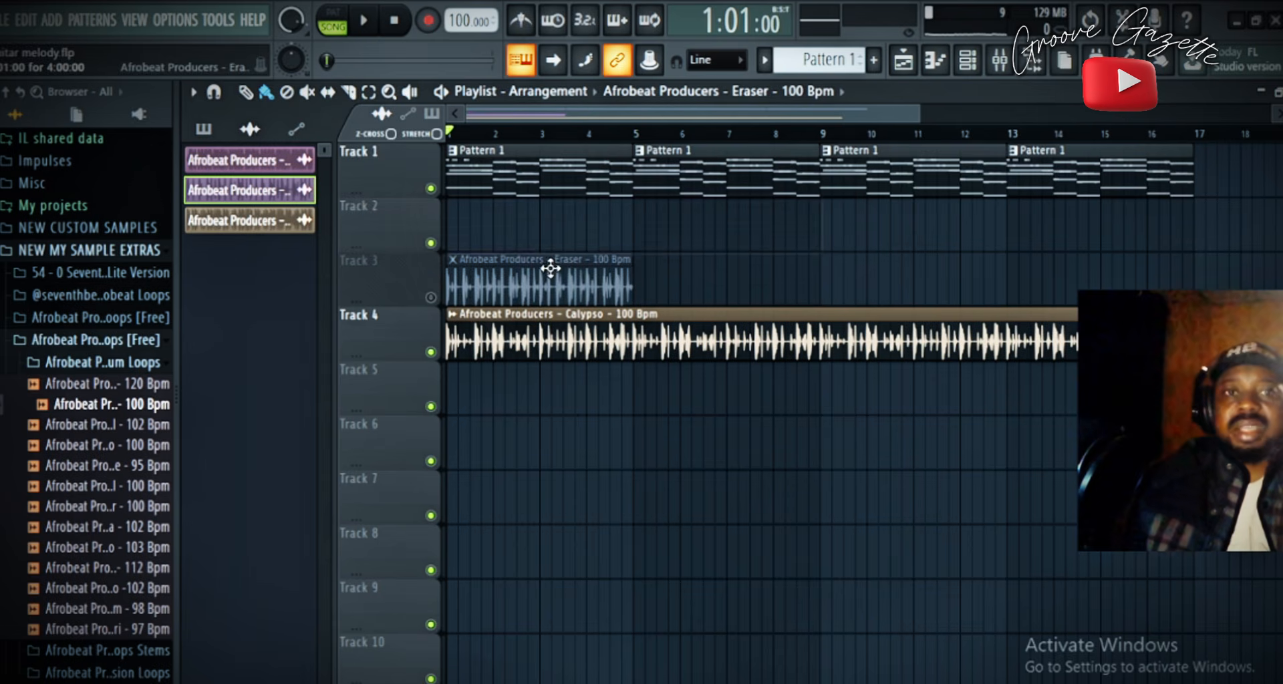
{"action": "right_click", "coordinate": [554, 273]}
{"action": "left_click_drag", "start_coordinate": [571, 344], "coordinate": [572, 236]}
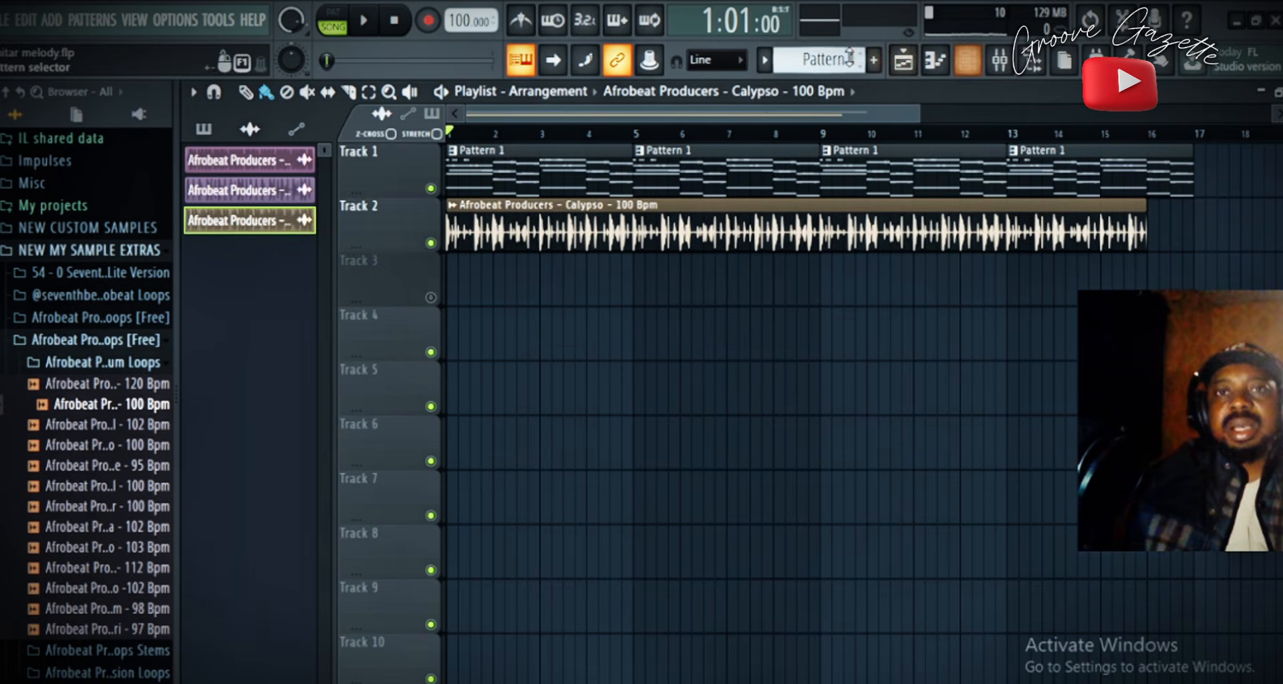
- Delete the unused Drool and Eraser audio channels from the channel rack and unmute Purity #2 while the song plays
{"action": "left_click", "coordinate": [967, 62]}
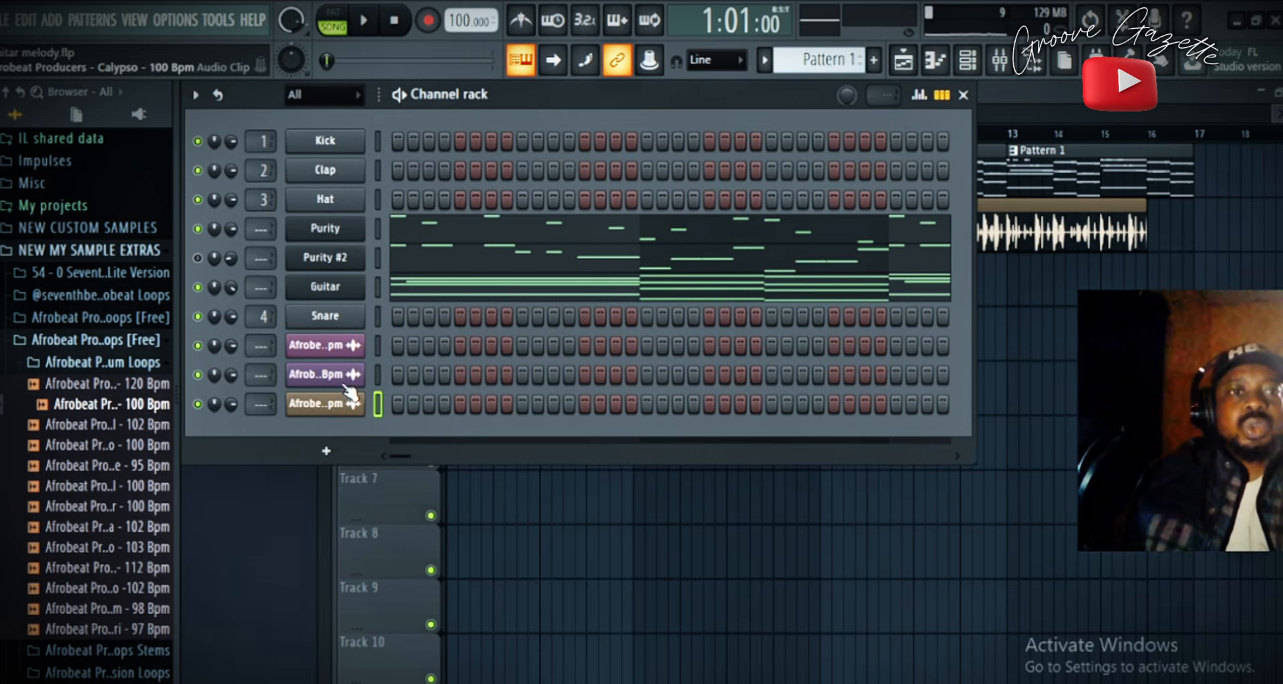
{"action": "right_click", "coordinate": [344, 355]}
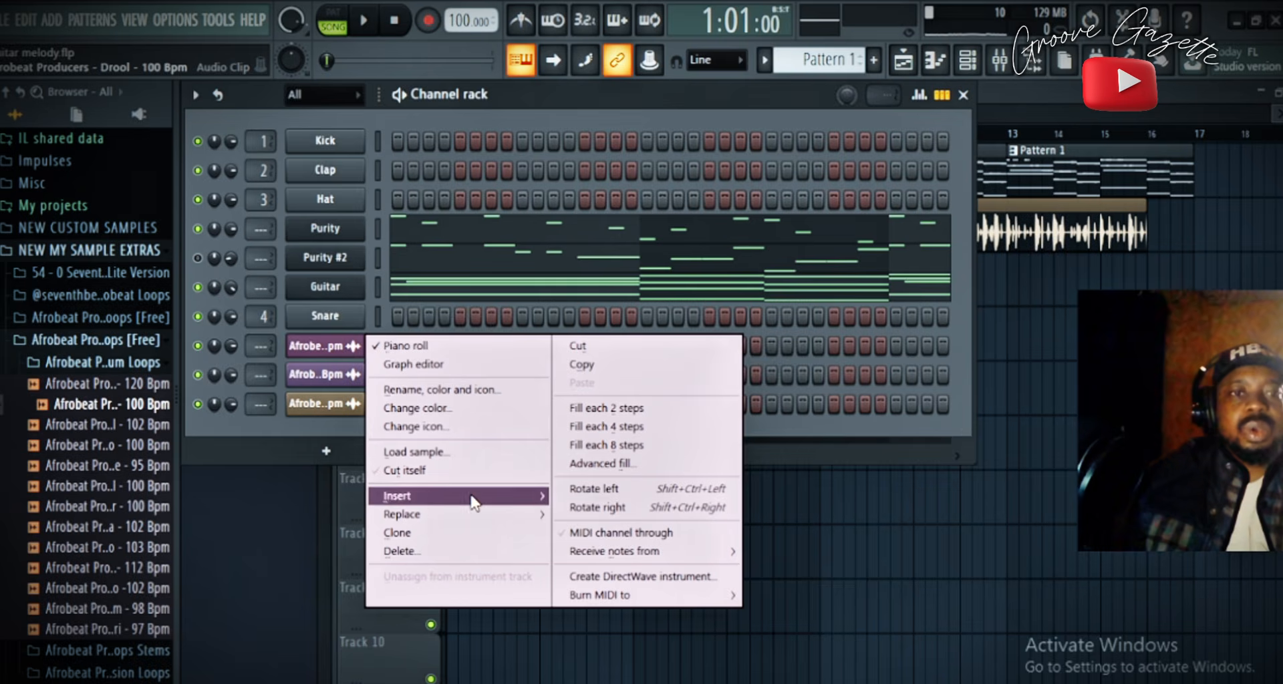
{"action": "left_click", "coordinate": [401, 551]}
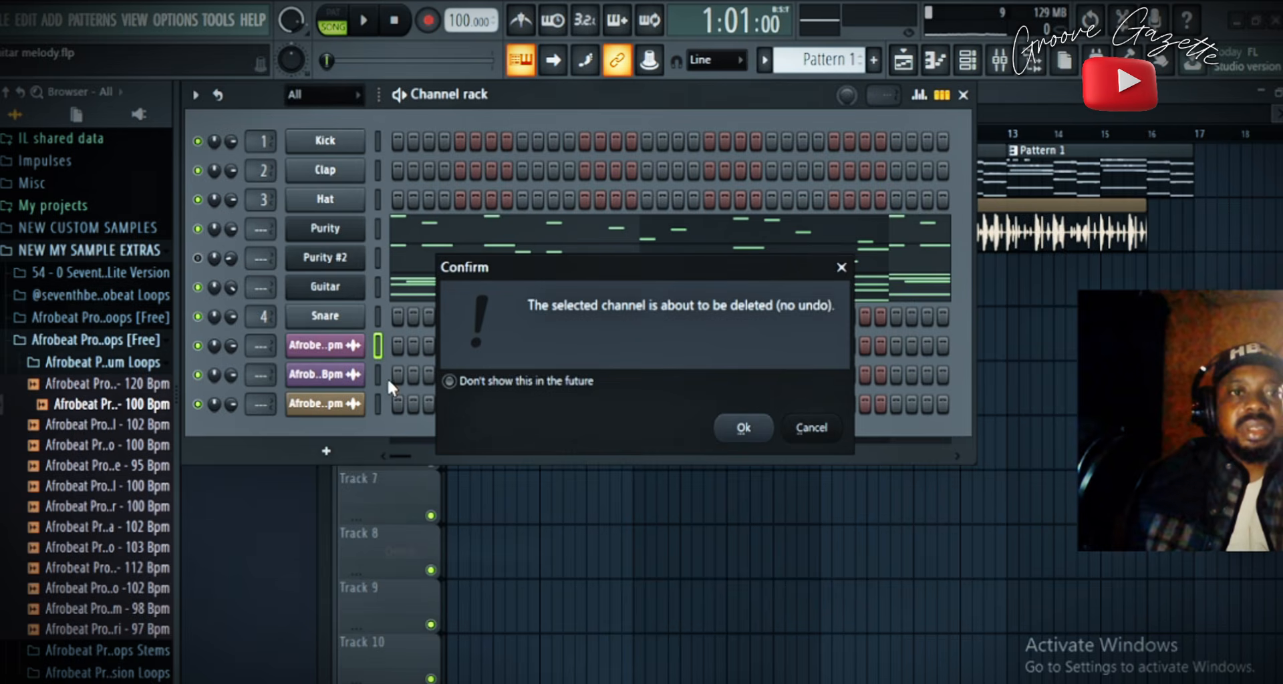
{"action": "left_click", "coordinate": [742, 431]}
{"action": "right_click", "coordinate": [355, 345]}
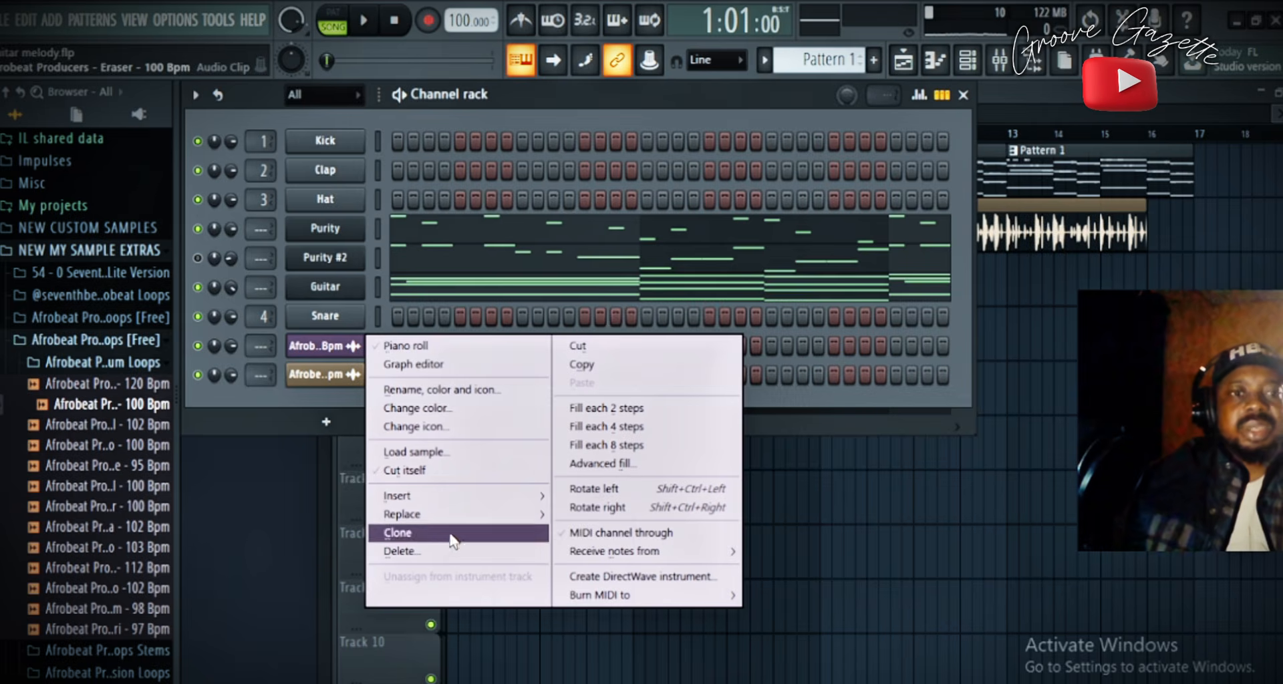
{"action": "left_click", "coordinate": [401, 551]}
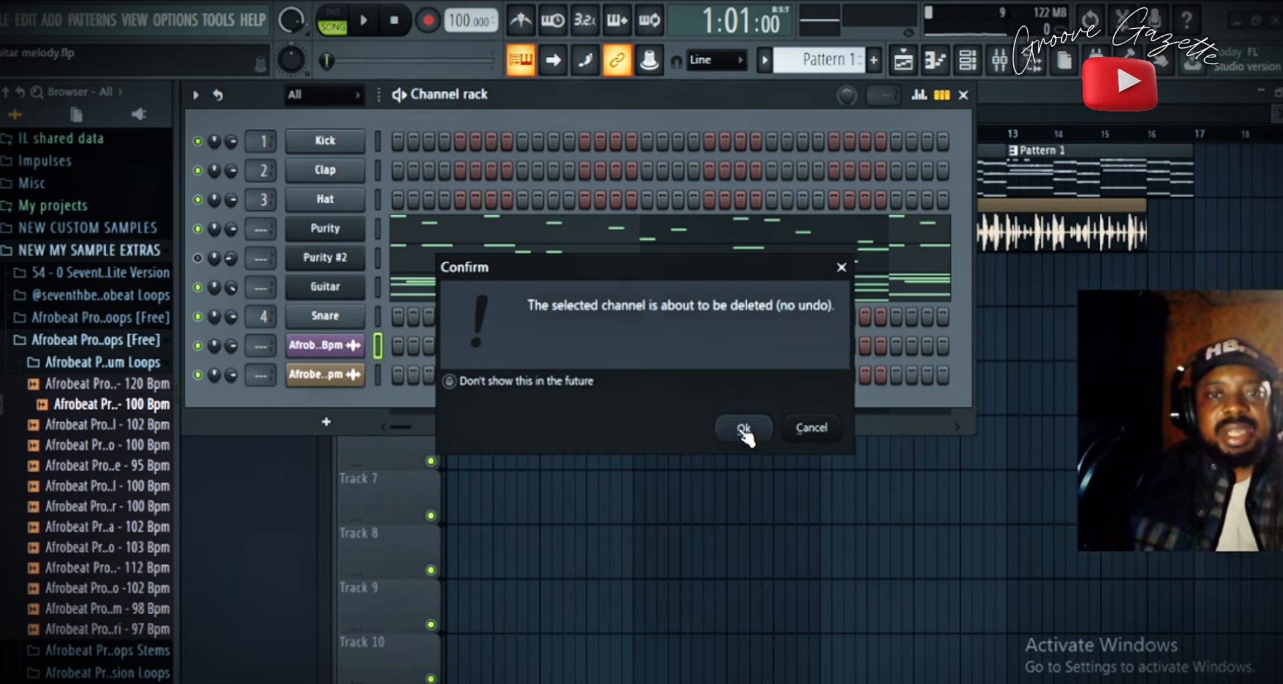
{"action": "left_click", "coordinate": [743, 431]}
{"action": "key", "text": "space"}
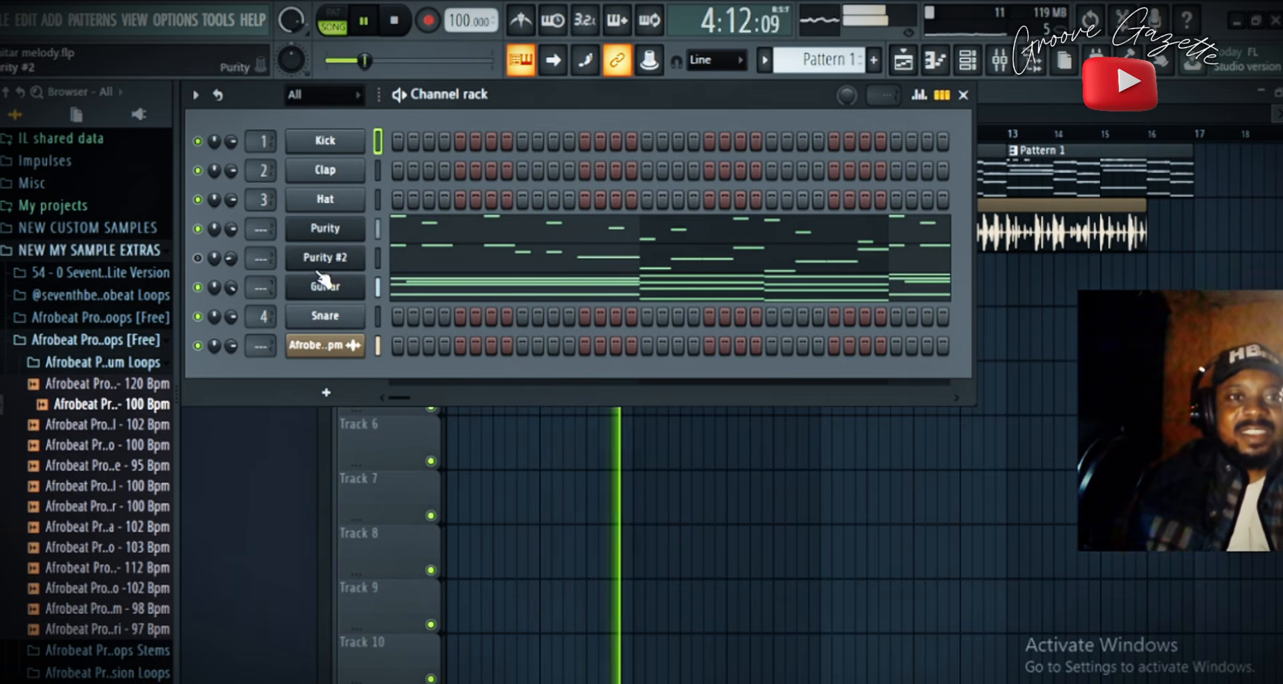
{"action": "left_click", "coordinate": [199, 258]}
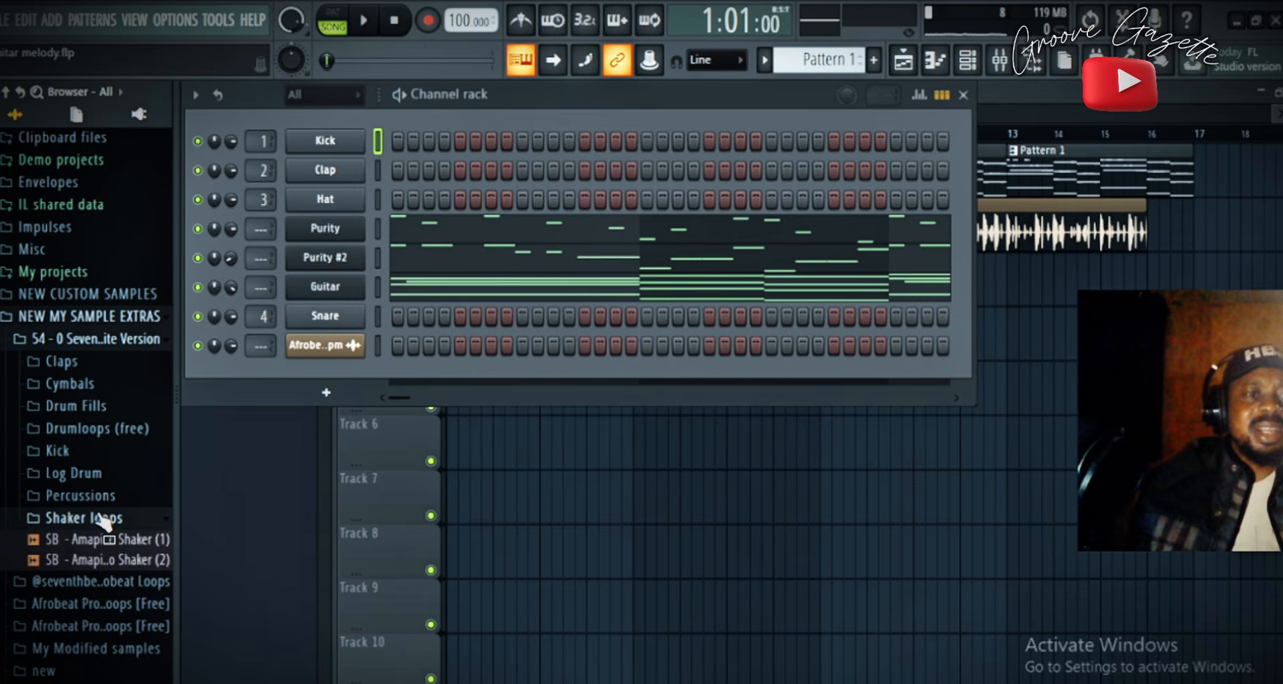
- Audition both Amapiano shaker loops, place SB - Amapiano Shaker (1) on Track 3 at bar 1 and unmute that track
{"action": "left_click", "coordinate": [93, 542]}
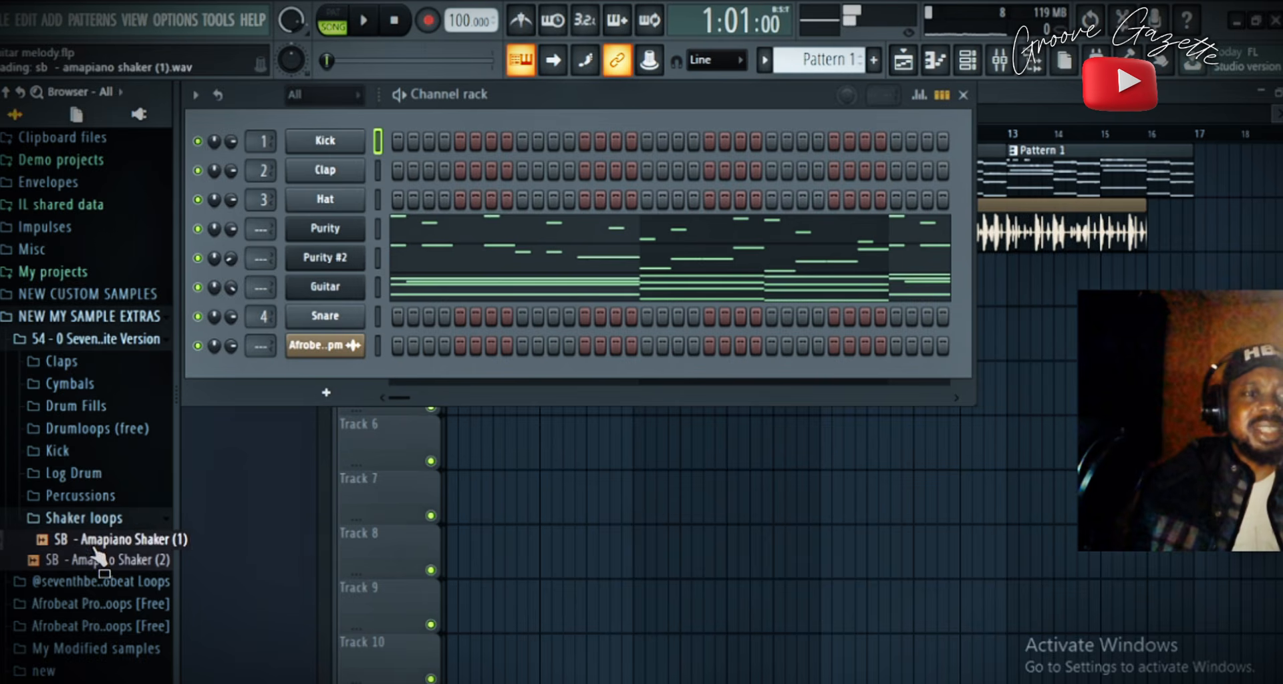
{"action": "left_click", "coordinate": [109, 562]}
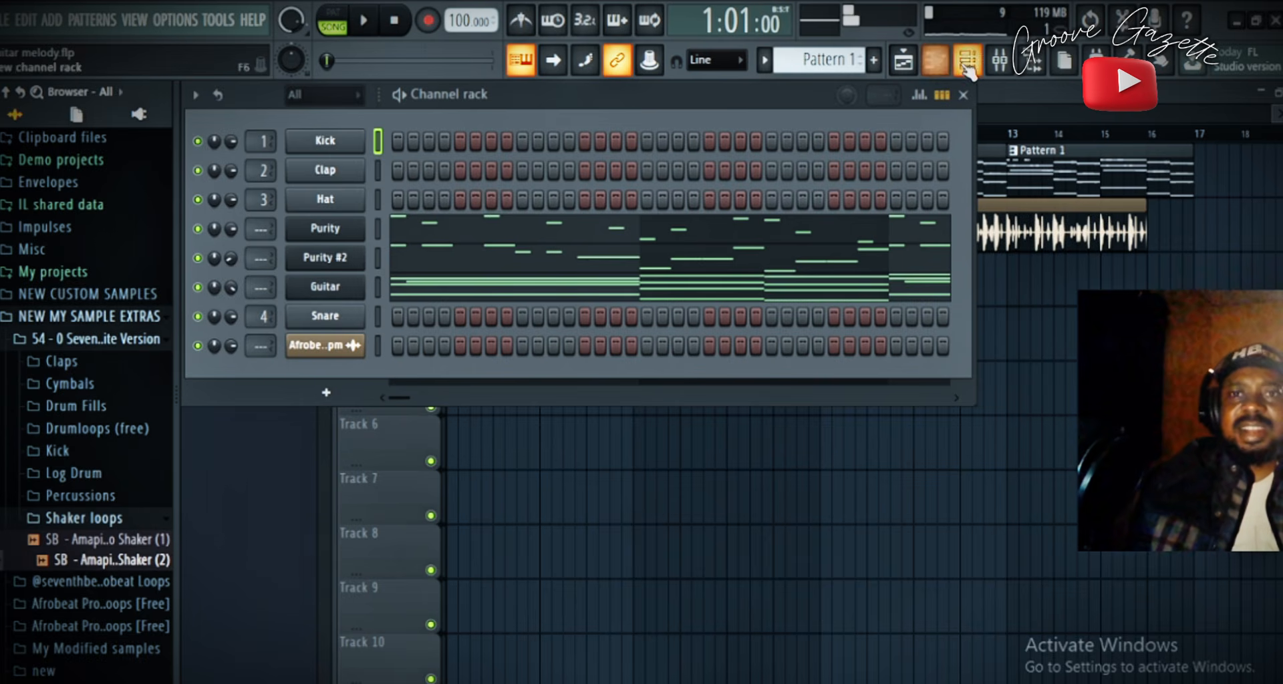
{"action": "left_click", "coordinate": [936, 60]}
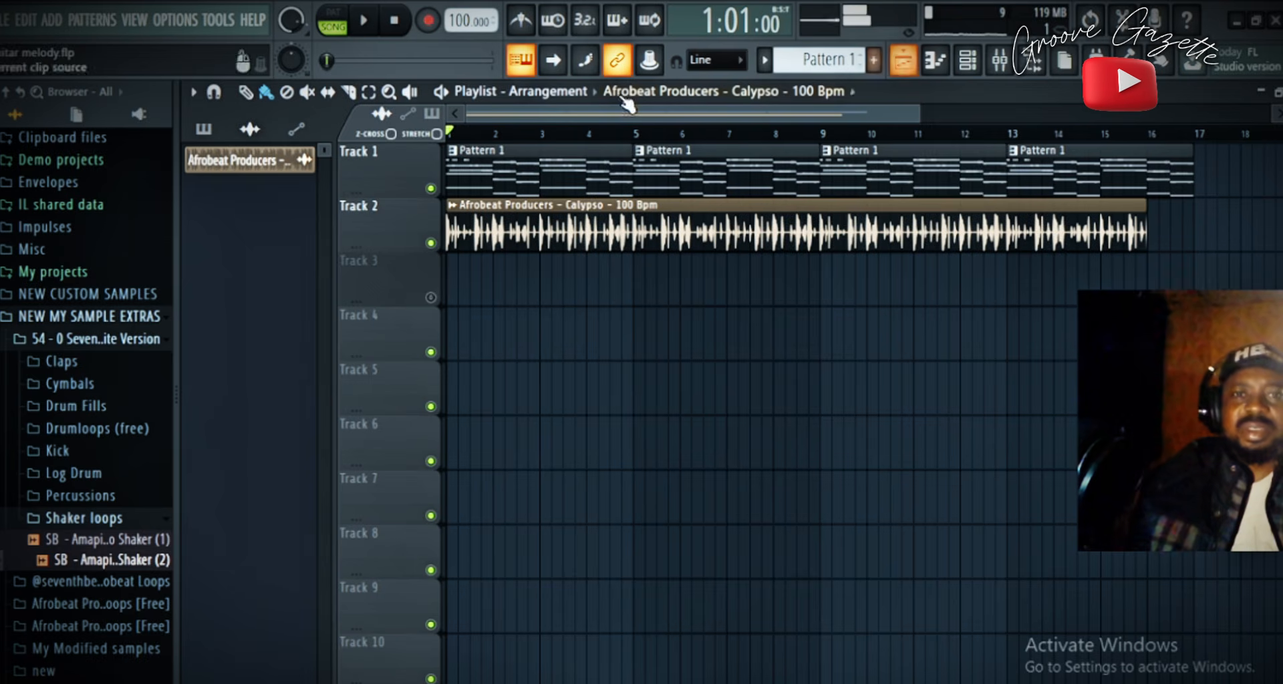
{"action": "left_click", "coordinate": [139, 539]}
{"action": "left_click_drag", "start_coordinate": [140, 541], "coordinate": [450, 285]}
{"action": "left_click", "coordinate": [431, 298]}
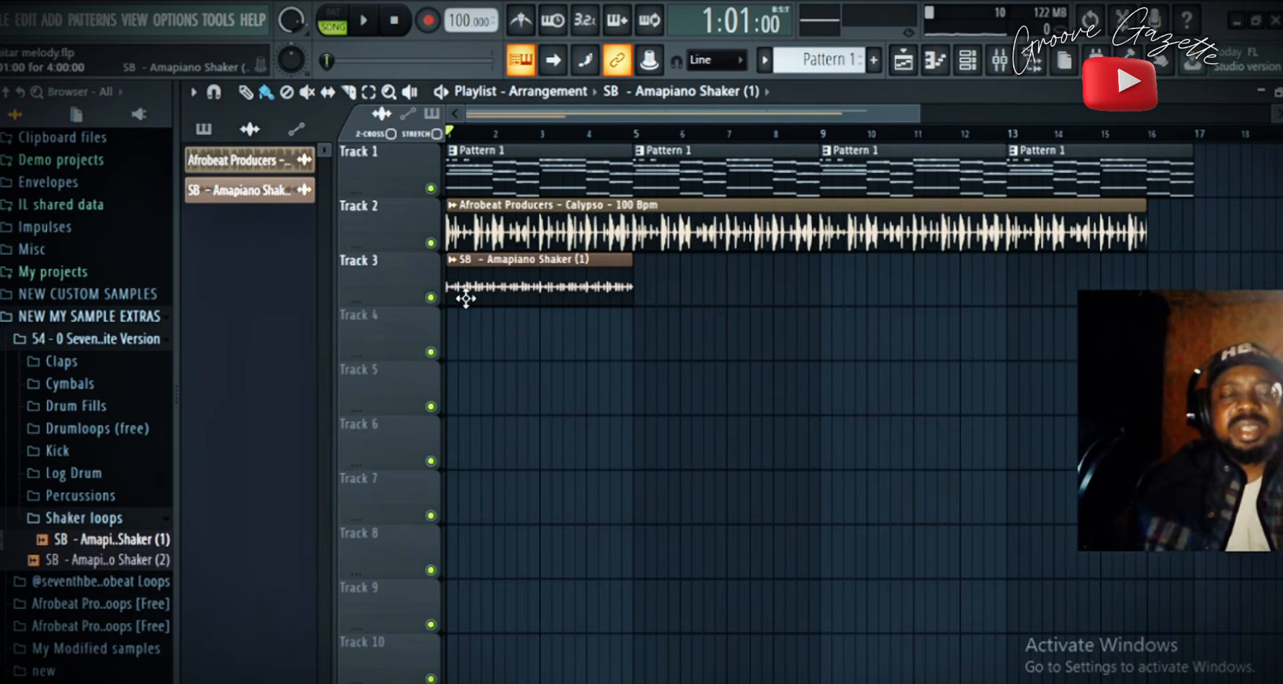
- During playback, lower the Amapiano Shaker (1) channel volume to -12.0 dB and repeat its clip on Track 3 at bars 5, 9 and 13
{"action": "key", "text": "space"}
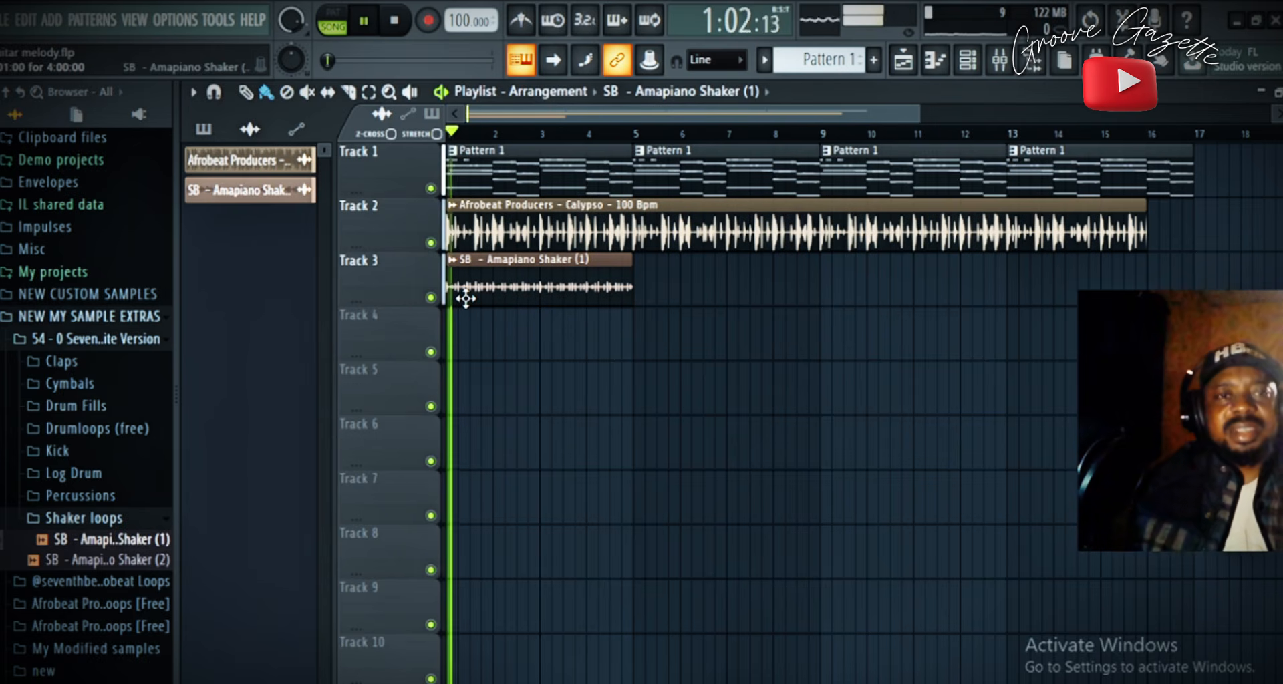
{"action": "left_click", "coordinate": [976, 66]}
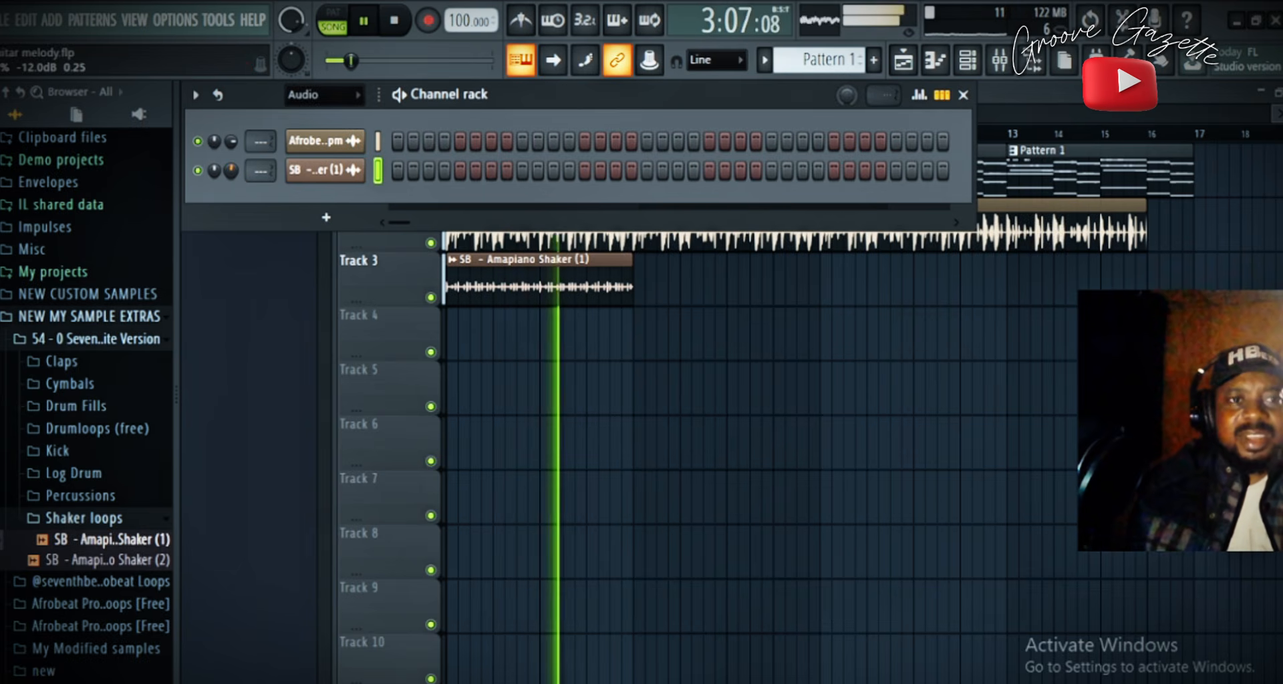
{"action": "left_click", "coordinate": [610, 278]}
{"action": "left_click", "coordinate": [646, 287]}
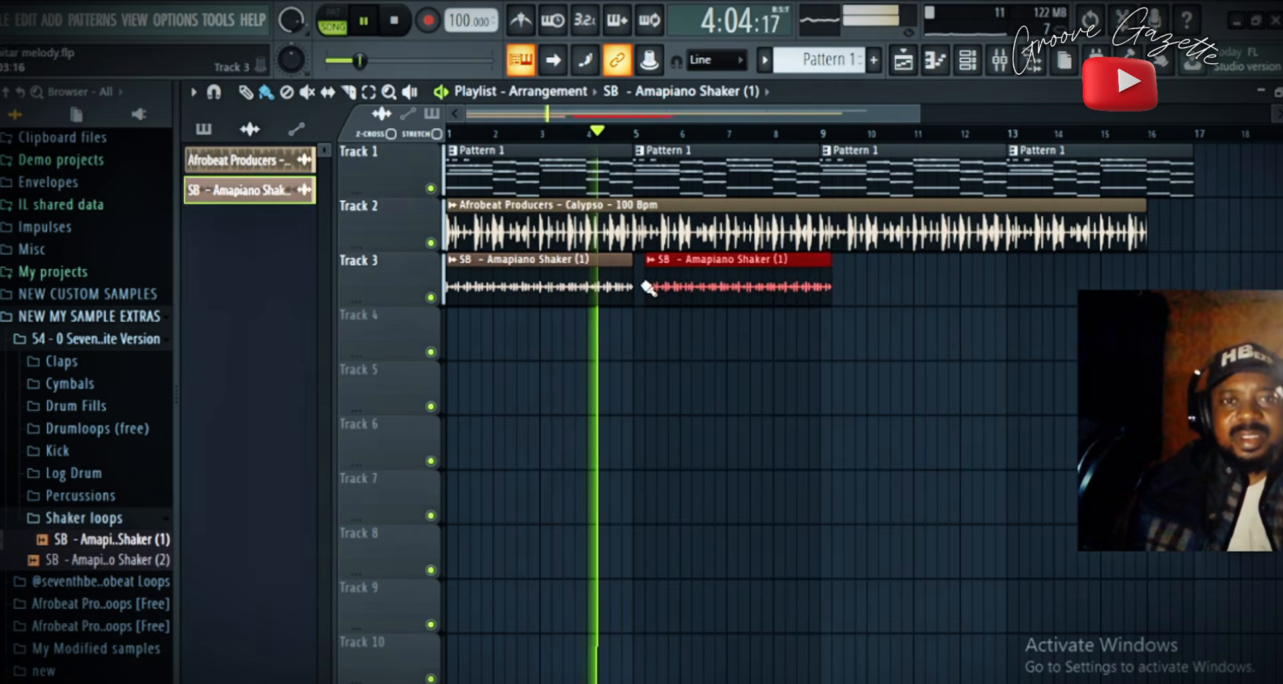
{"action": "left_click_drag", "start_coordinate": [645, 287], "coordinate": [633, 288]}
{"action": "left_click", "coordinate": [824, 288]}
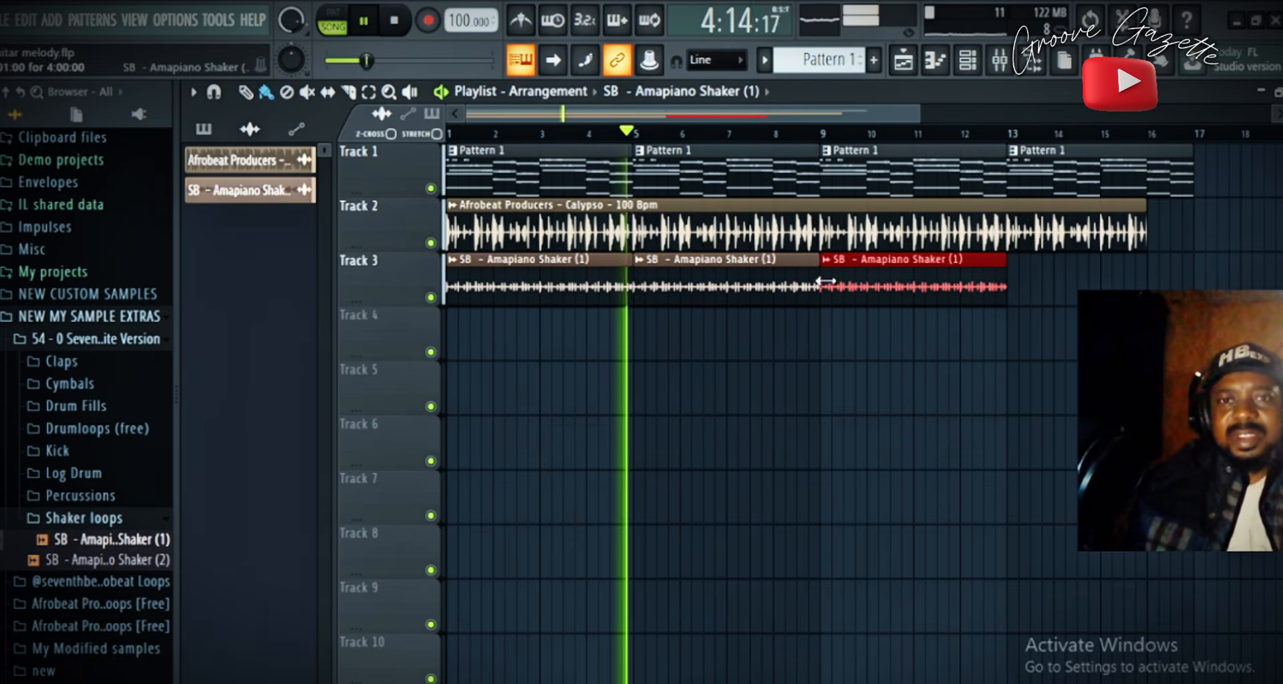
{"action": "left_click", "coordinate": [1020, 289]}
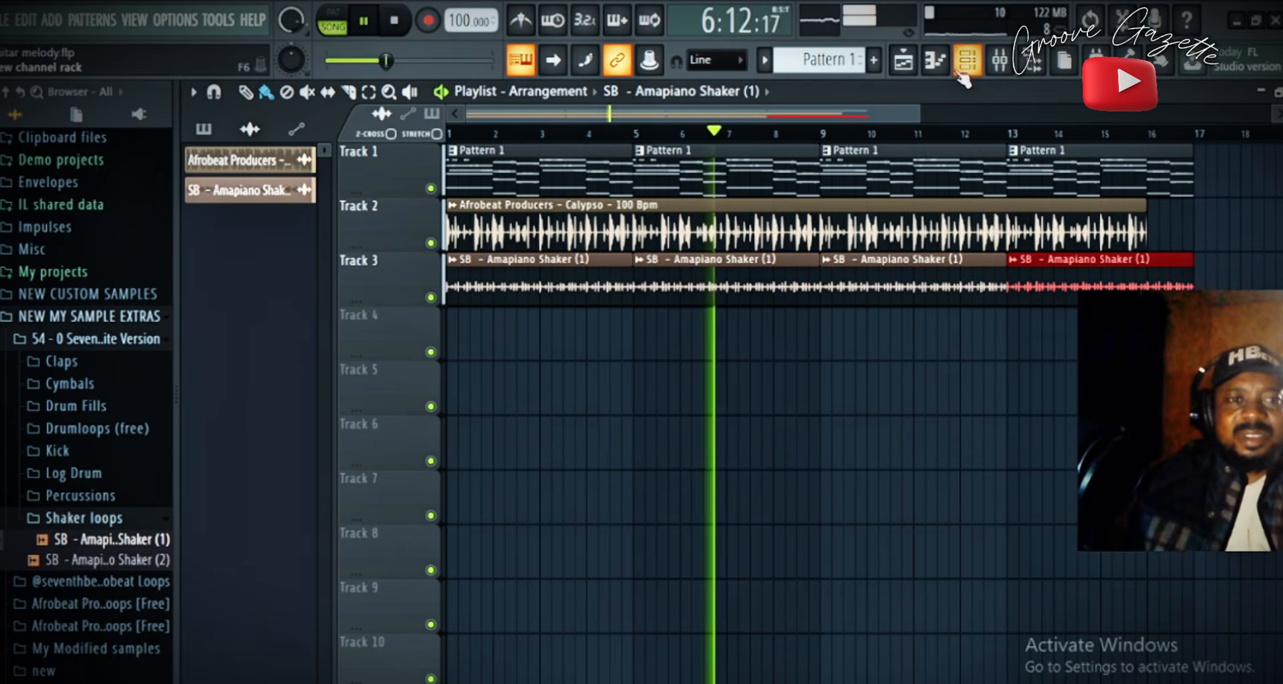
{"action": "key", "text": "space"}
- Place SB - Amapiano Shaker (2) on Track 4 at bar 1 and repeat it at bars 5, 9 and 13
{"action": "left_click_drag", "start_coordinate": [134, 560], "coordinate": [462, 347]}
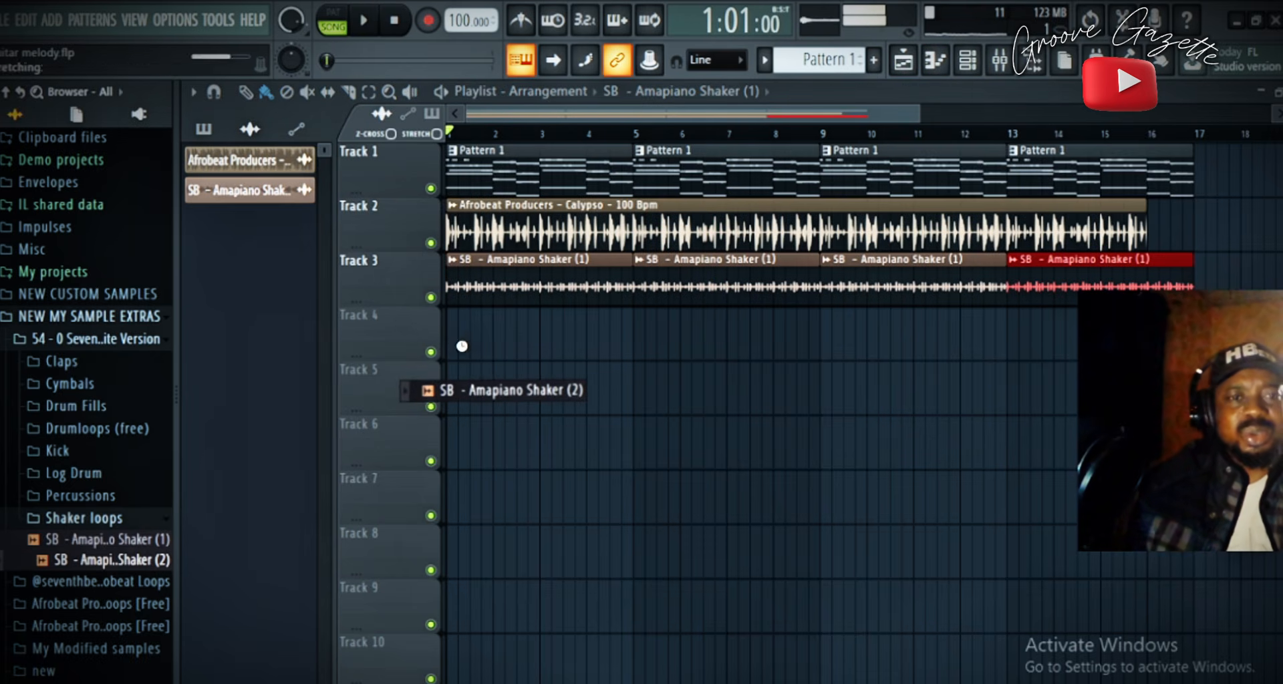
{"action": "left_click_drag", "start_coordinate": [628, 339], "coordinate": [984, 340]}
{"action": "left_click", "coordinate": [1018, 344]}
- Play the song and lower the channel volume of Amapiano Shaker (2)
{"action": "key", "text": "space"}
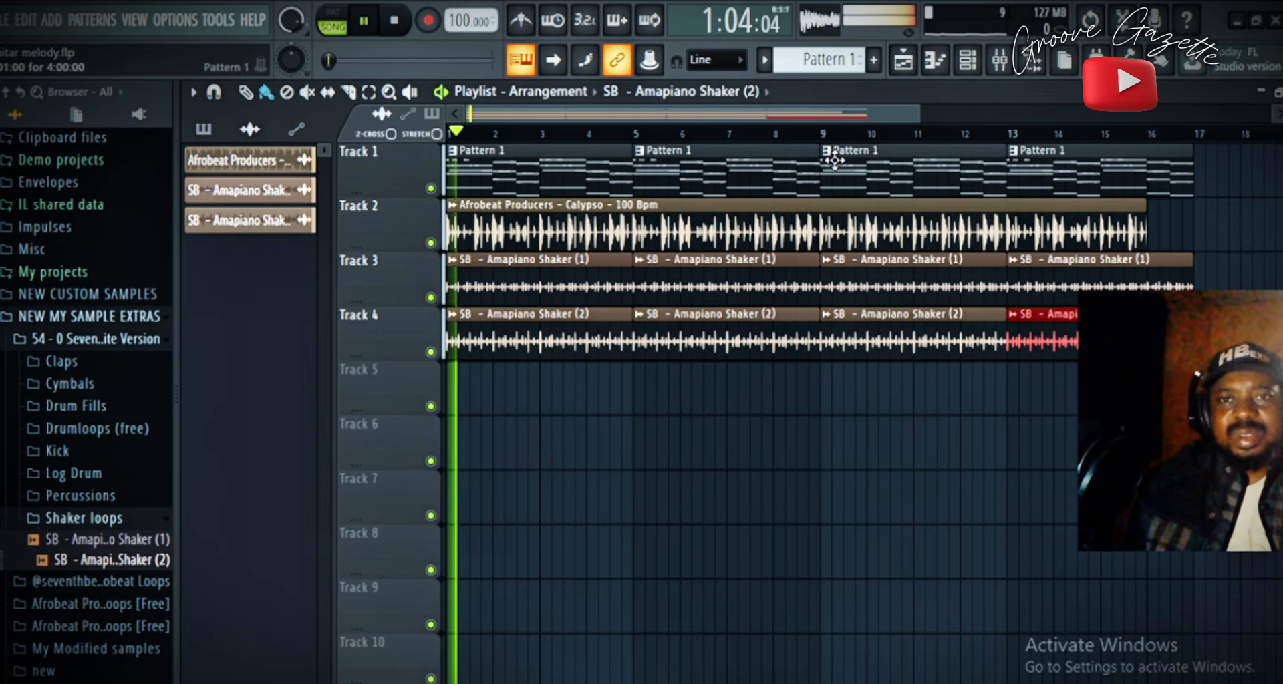
{"action": "key", "text": "F6"}
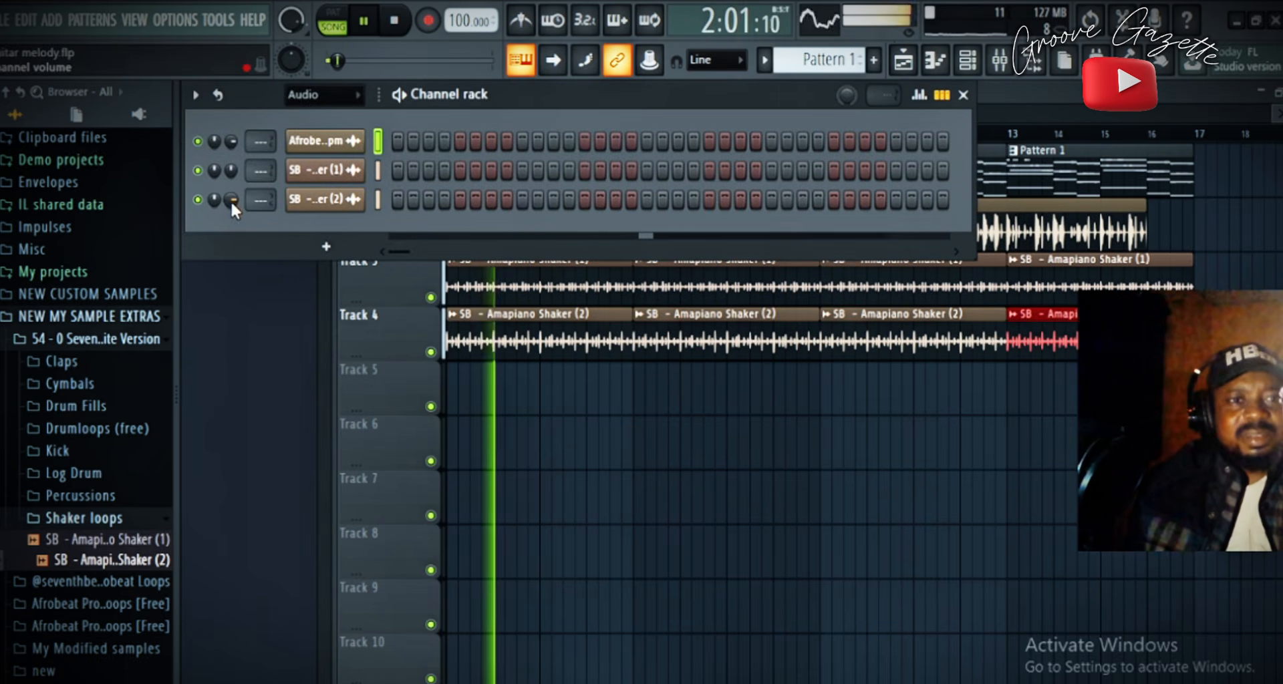
{"action": "left_click_drag", "start_coordinate": [231, 200], "coordinate": [231, 227]}
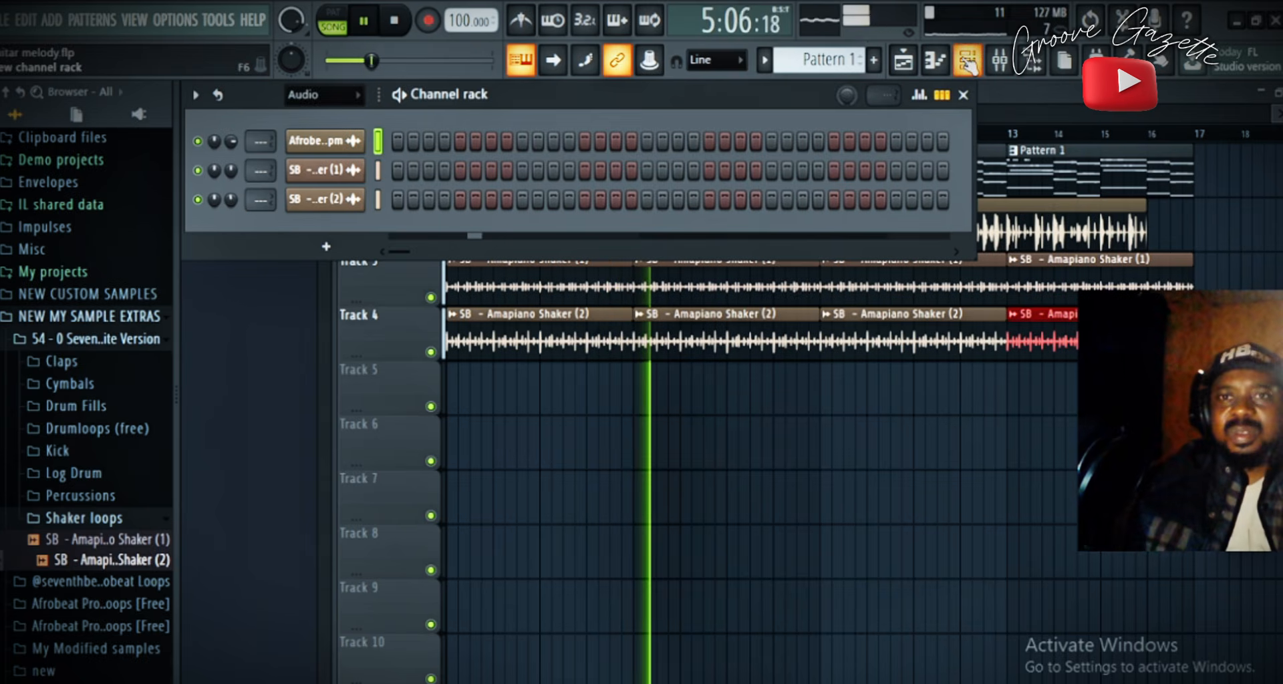
{"action": "left_click", "coordinate": [963, 95]}
{"action": "left_click", "coordinate": [967, 59]}
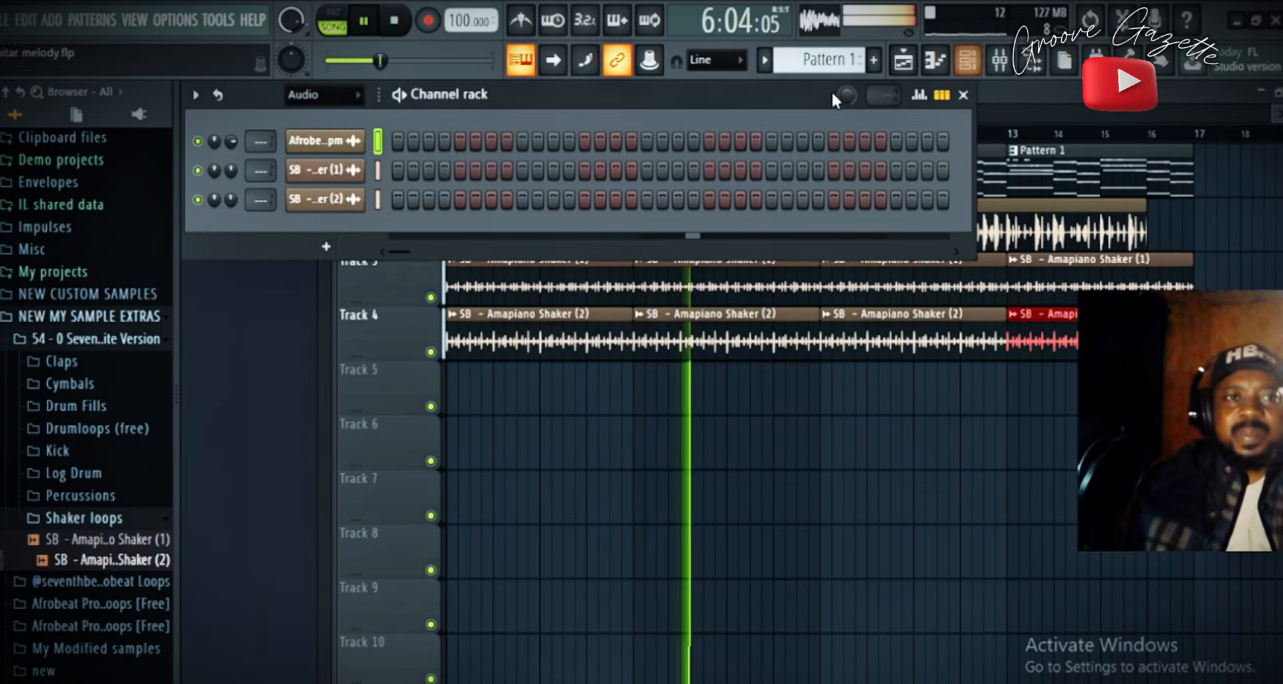
{"action": "key", "text": "space"}
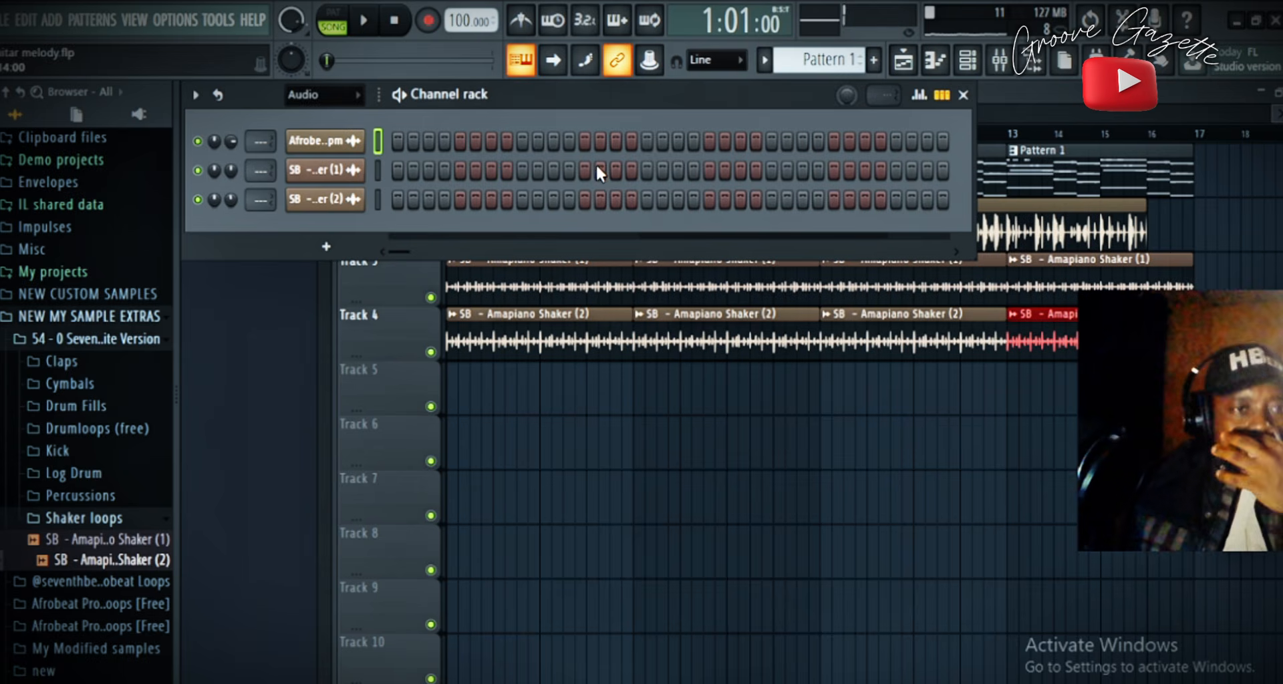
- Insert a new 3x Osc channel and move its plugin window clear of the channel names
{"action": "right_click", "coordinate": [353, 213]}
{"action": "mouse_move", "coordinate": [535, 369]}
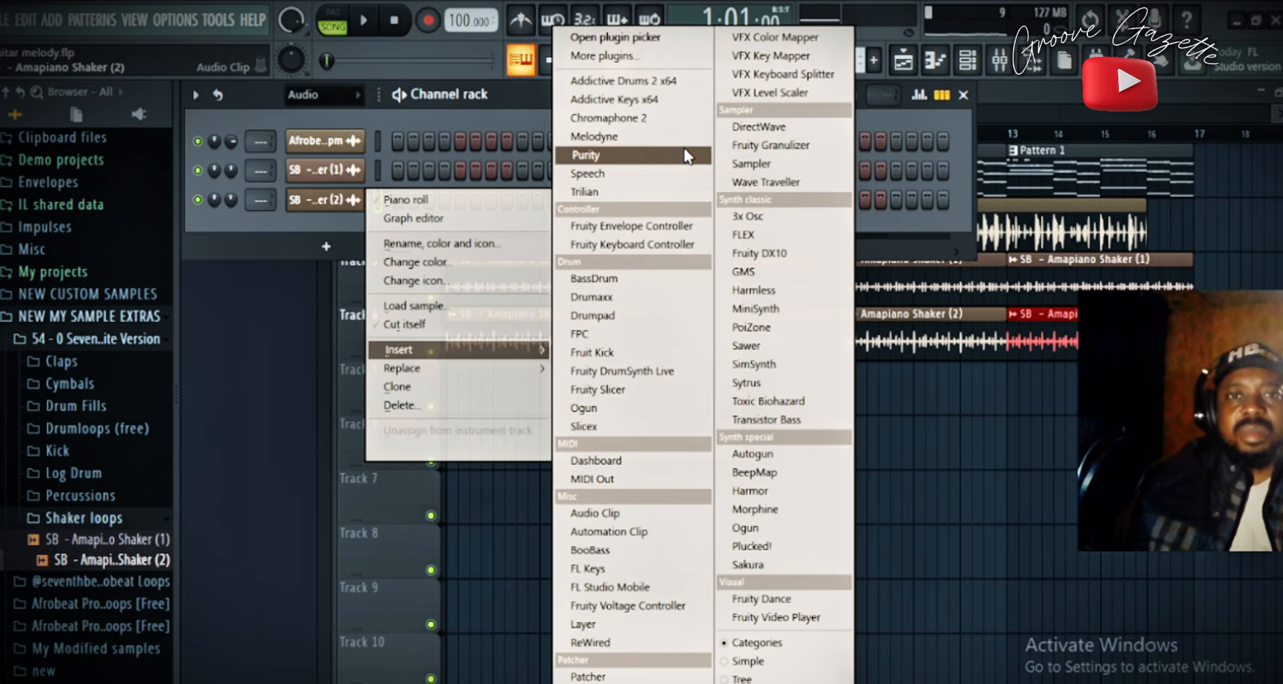
{"action": "left_click", "coordinate": [755, 218]}
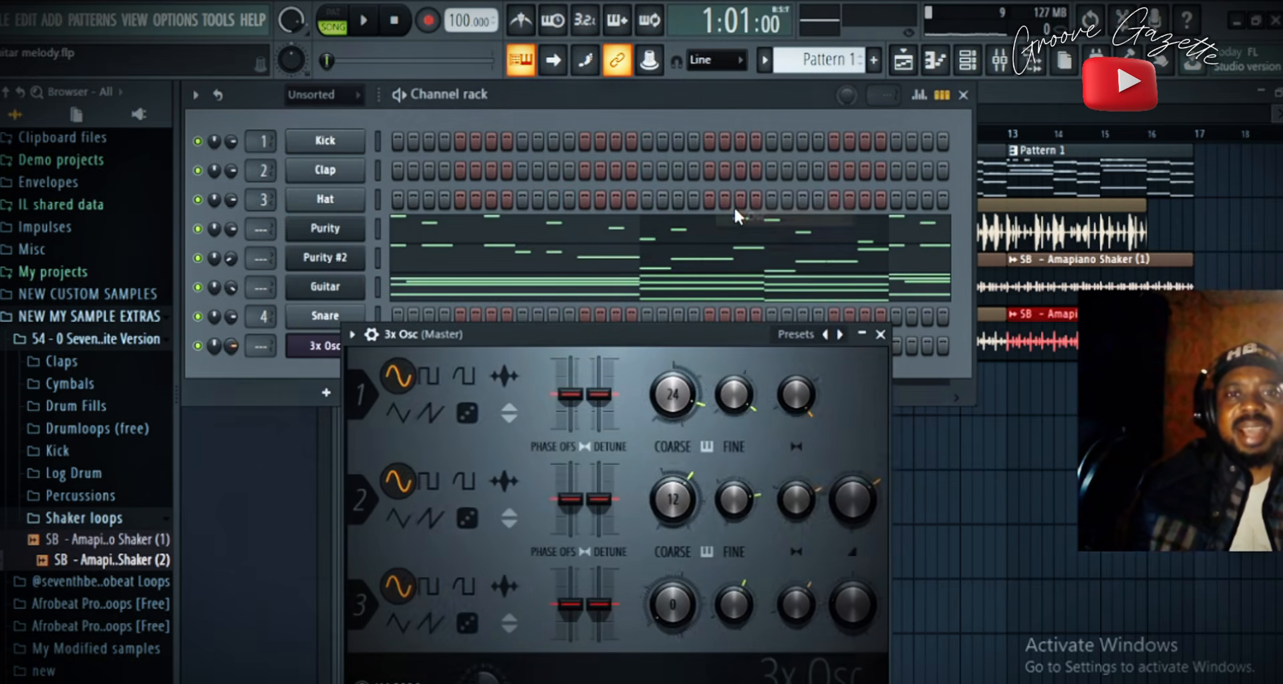
{"action": "left_click_drag", "start_coordinate": [728, 344], "coordinate": [830, 245]}
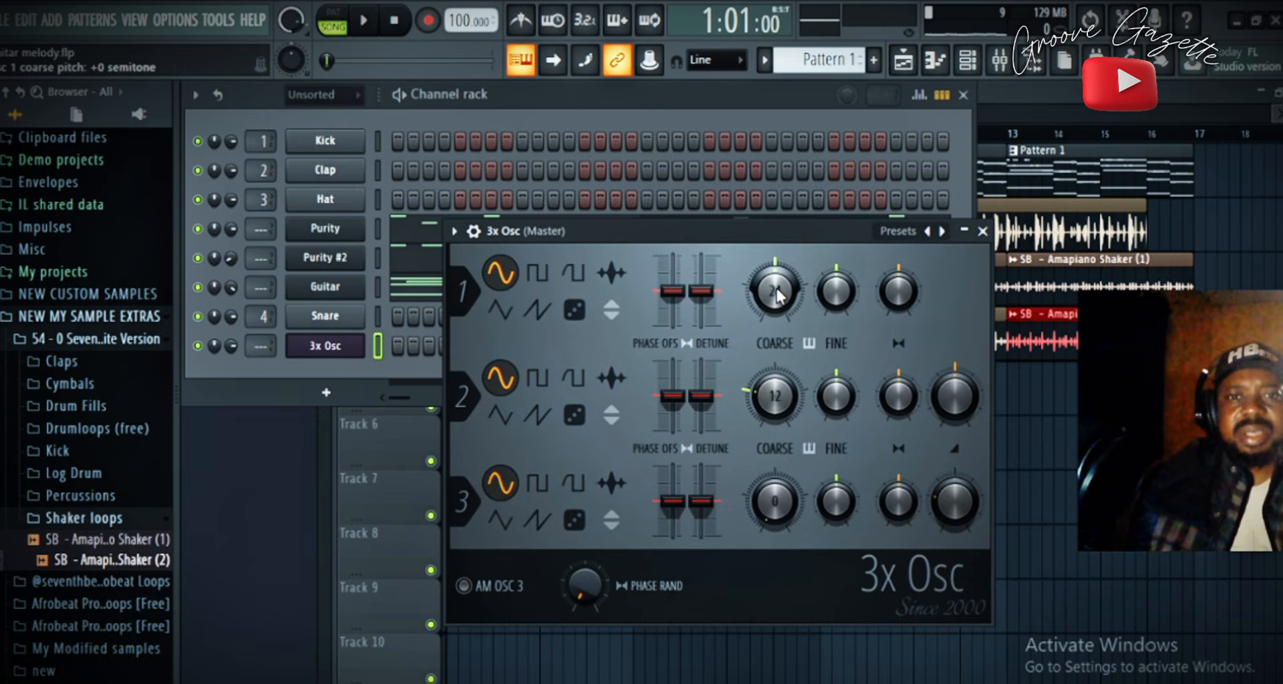
- Audition low notes on the 3x Osc and lower oscillator 1's coarse pitch to about -13 semitones
{"action": "key", "text": "z"}
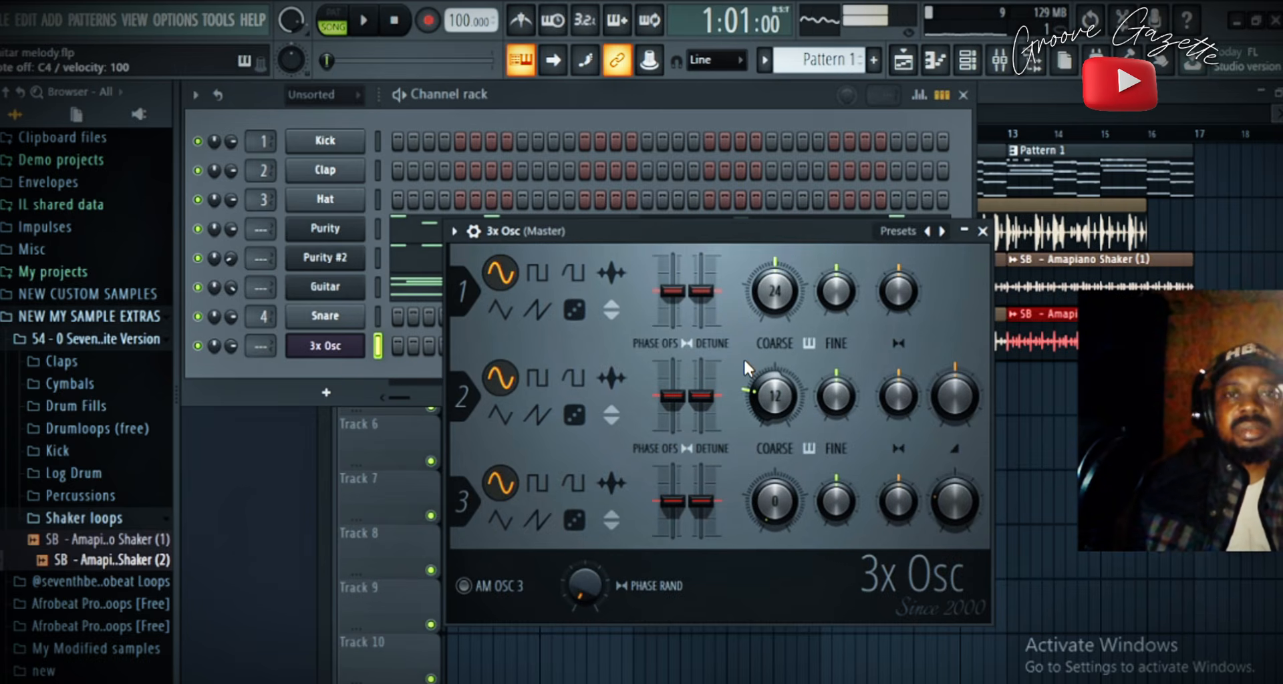
{"action": "key", "text": "z"}
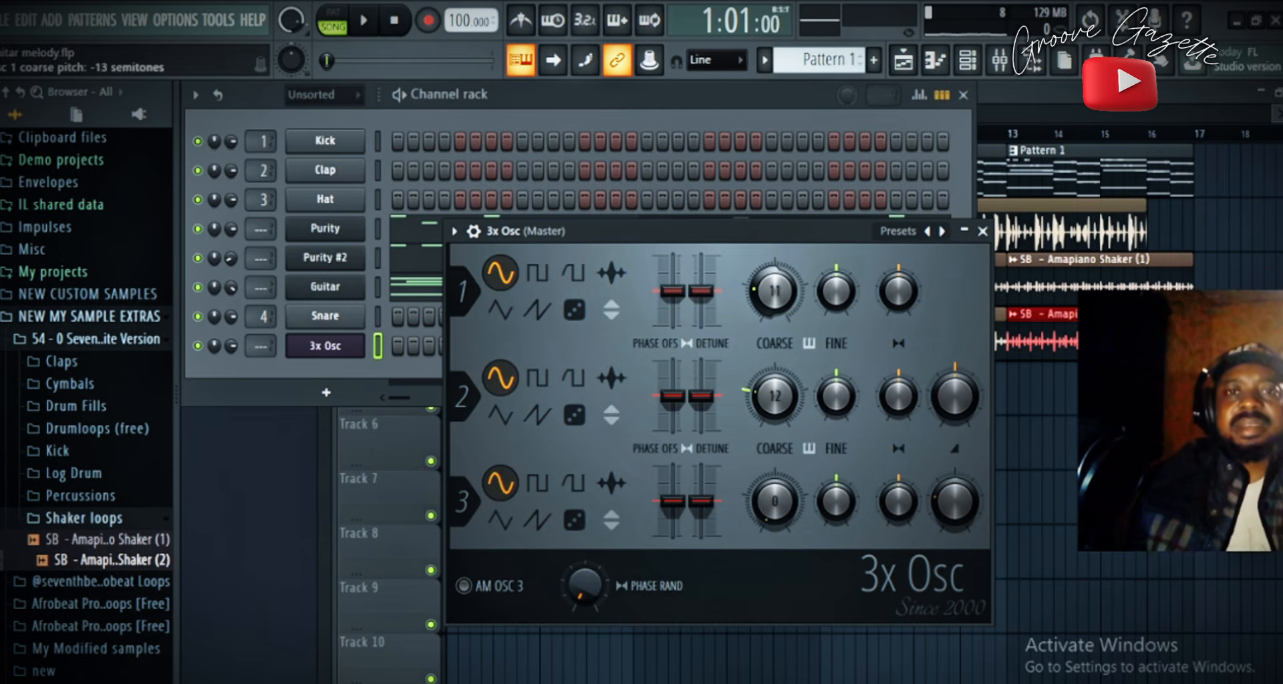
{"action": "key", "text": "z"}
- Add a bass line across bars 1 and 2 of the 3x Osc piano roll, transpose it to start on G#3, and play it
{"action": "left_click", "coordinate": [350, 337]}
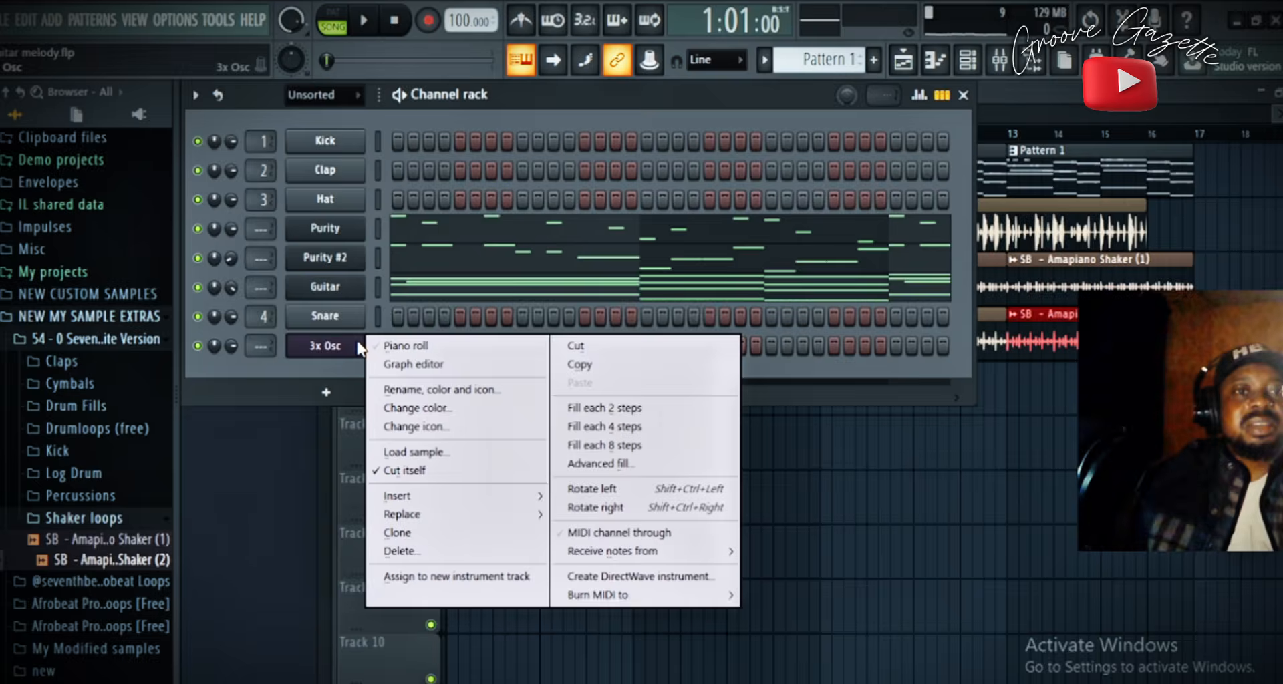
{"action": "right_click", "coordinate": [354, 338]}
{"action": "left_click", "coordinate": [391, 344]}
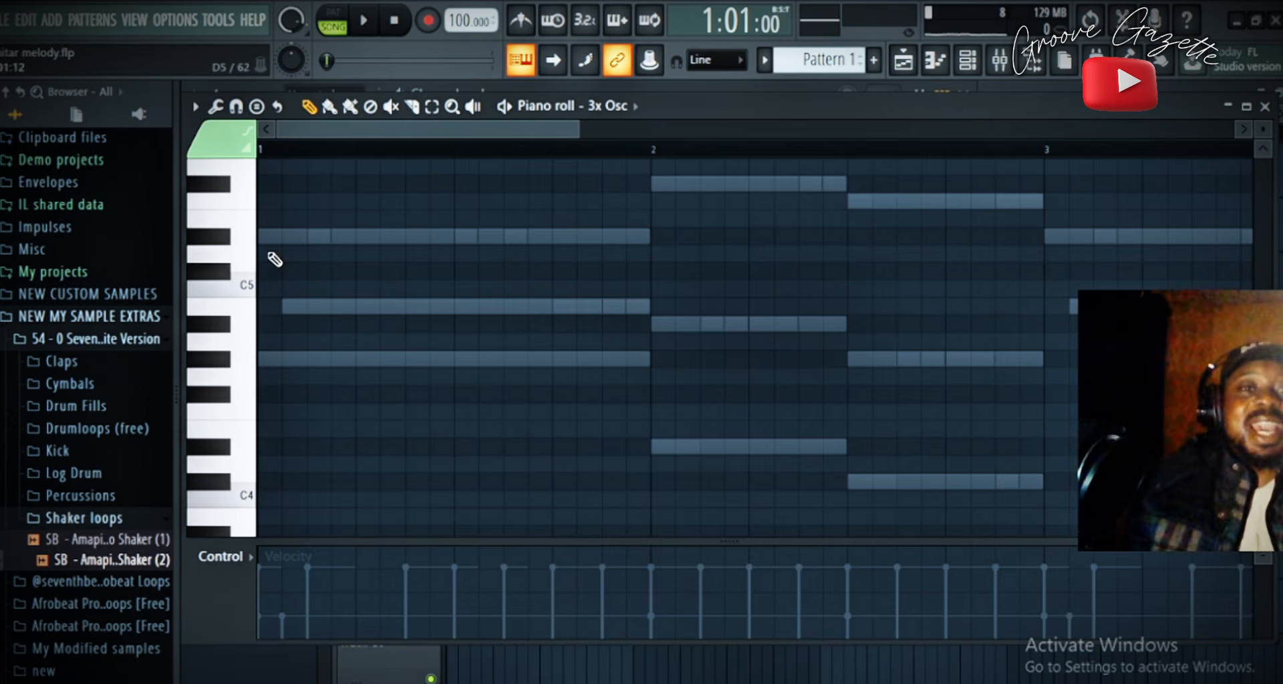
{"action": "left_click", "coordinate": [265, 240]}
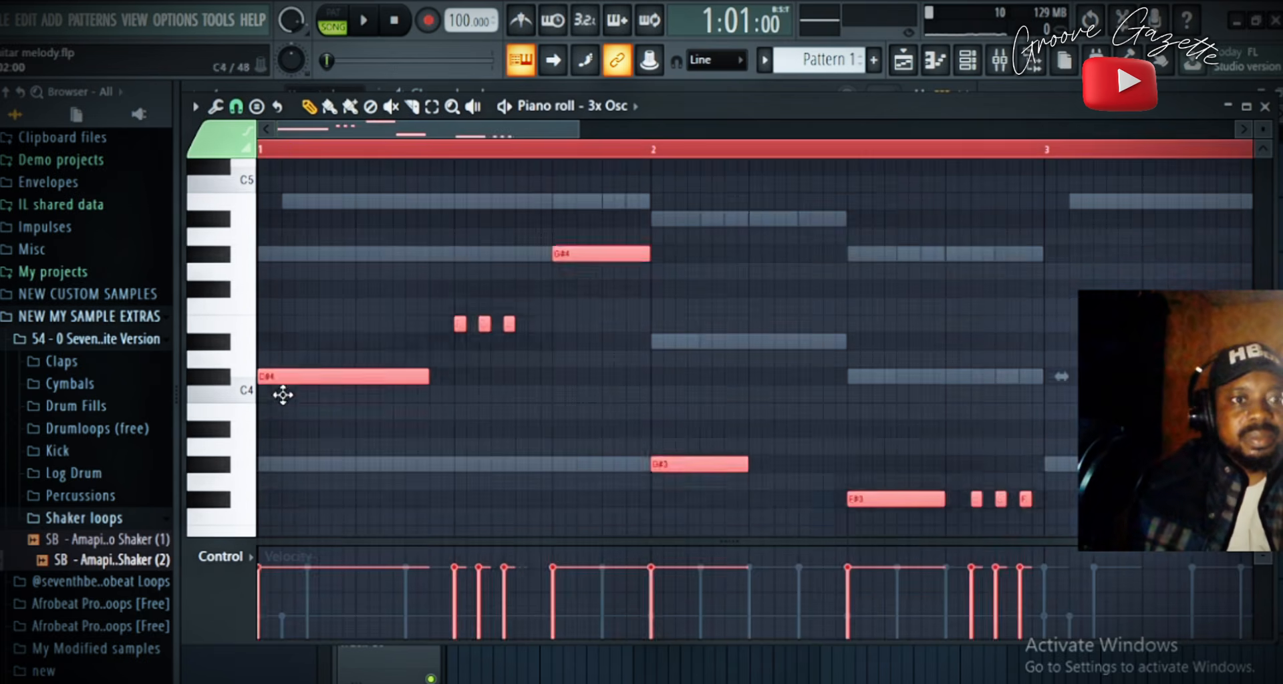
{"action": "scroll", "coordinate": [282, 434], "scroll_direction": "up", "scroll_amount": 3}
{"action": "key", "text": "space"}
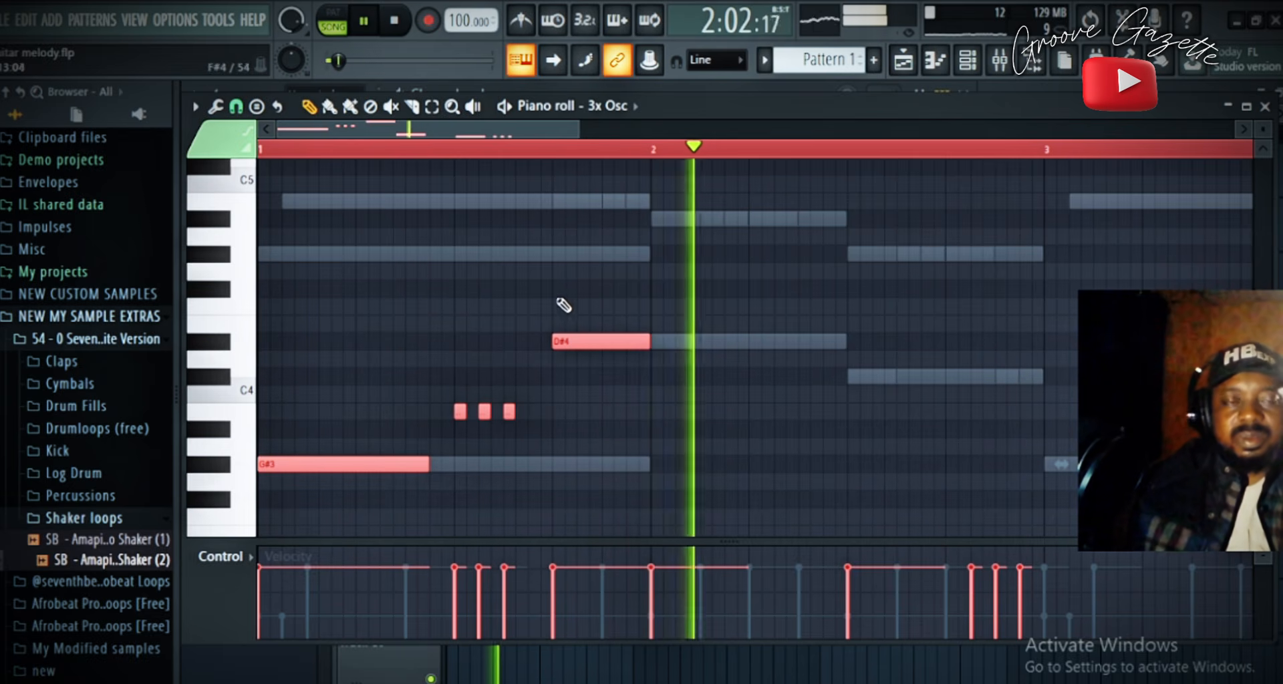
{"action": "scroll", "coordinate": [561, 314], "scroll_direction": "down", "scroll_amount": 3}
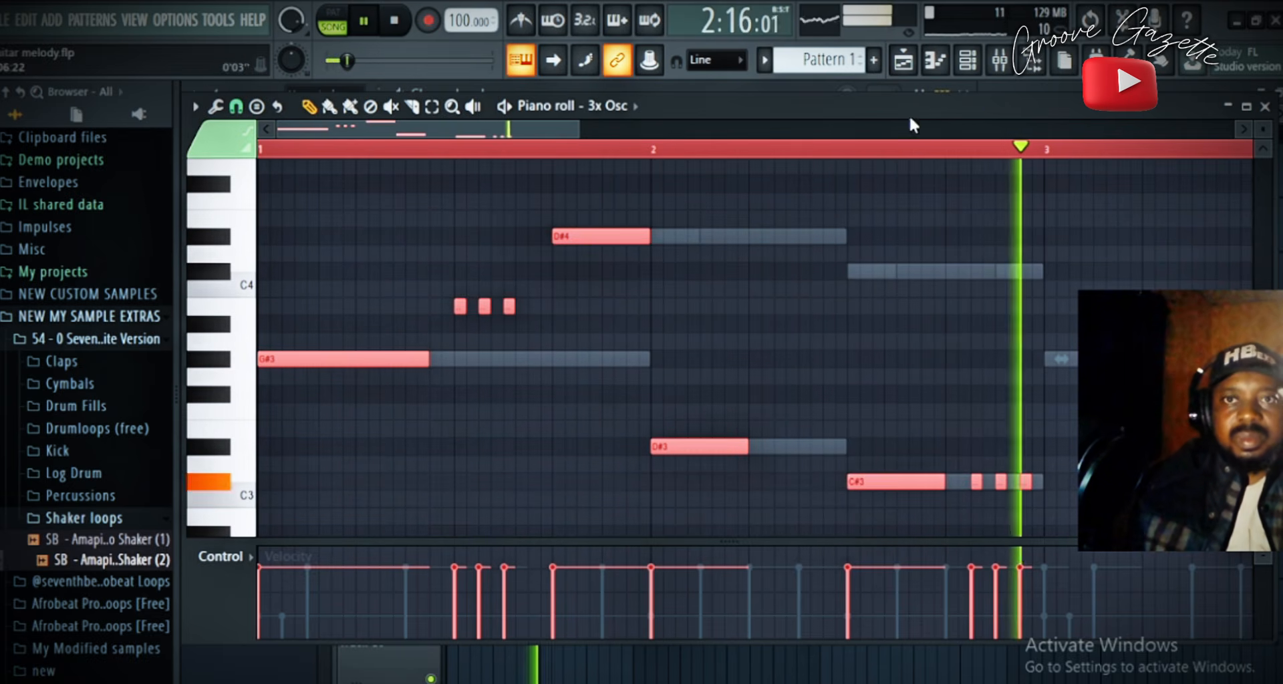
- Reopen the 3x Osc settings from the channel rack and lower oscillator 2's coarse pitch while the song plays
{"action": "left_click", "coordinate": [968, 59]}
{"action": "key", "text": "space"}
{"action": "left_click", "coordinate": [339, 346]}
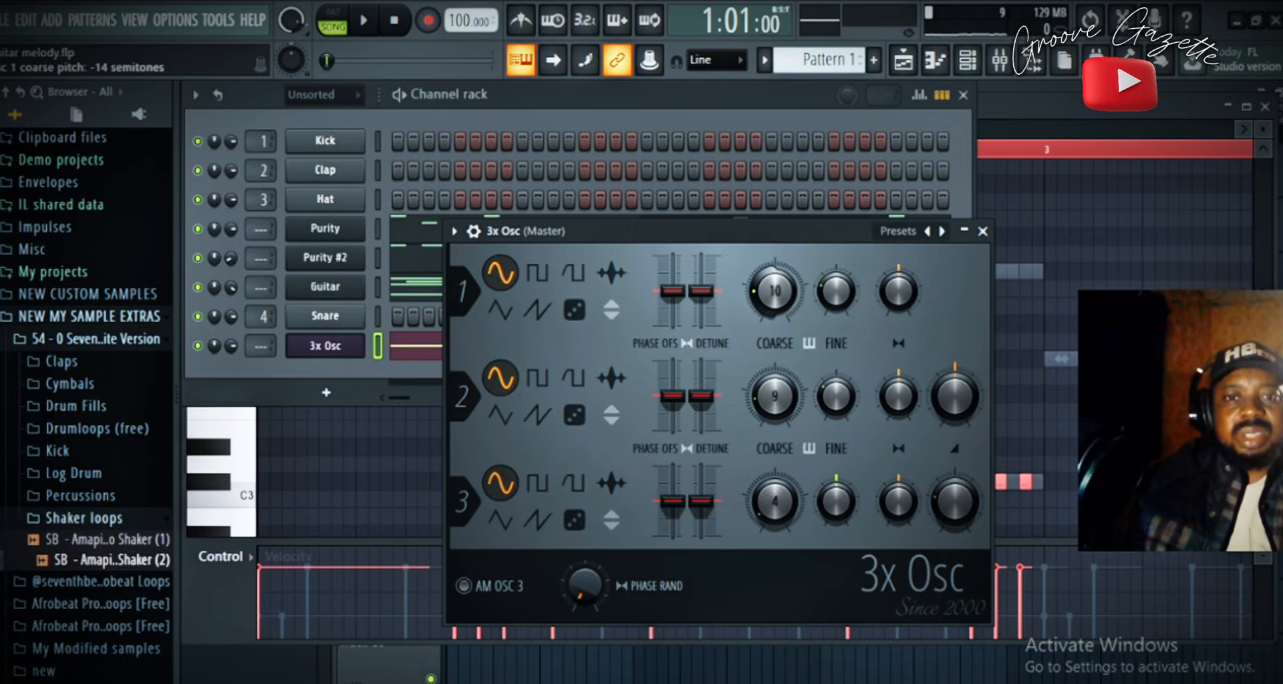
{"action": "key", "text": "space"}
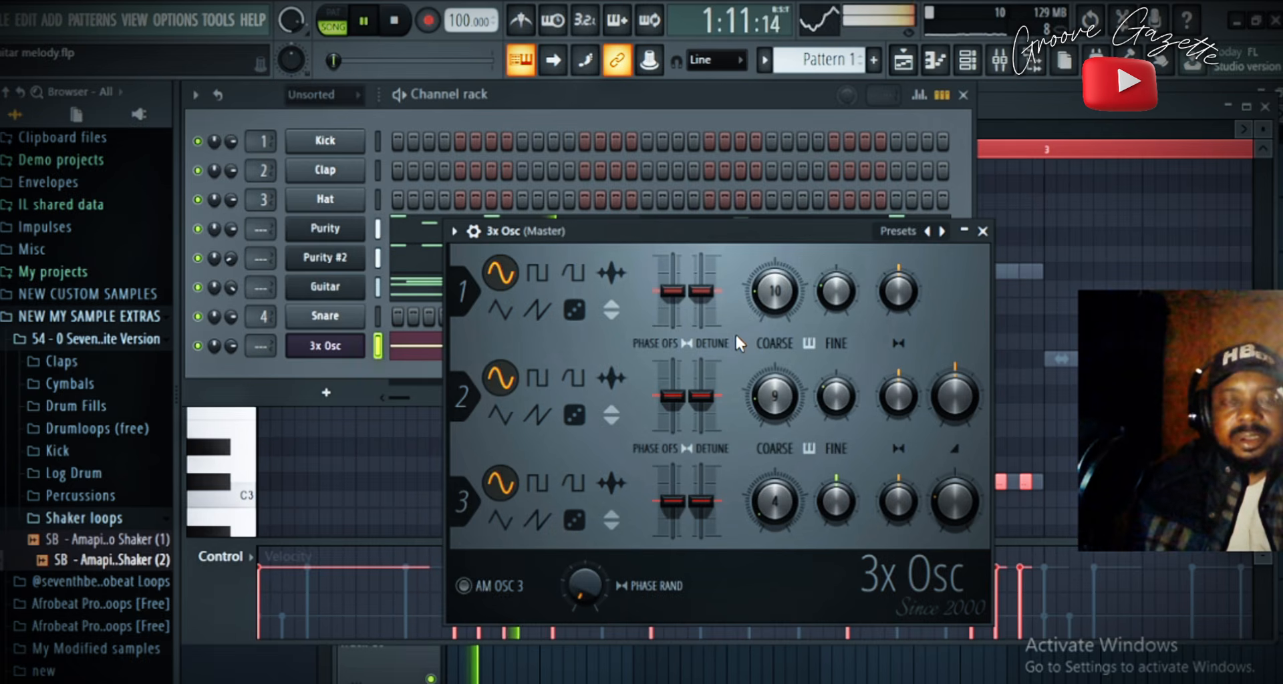
{"action": "left_click_drag", "start_coordinate": [775, 395], "coordinate": [775, 411]}
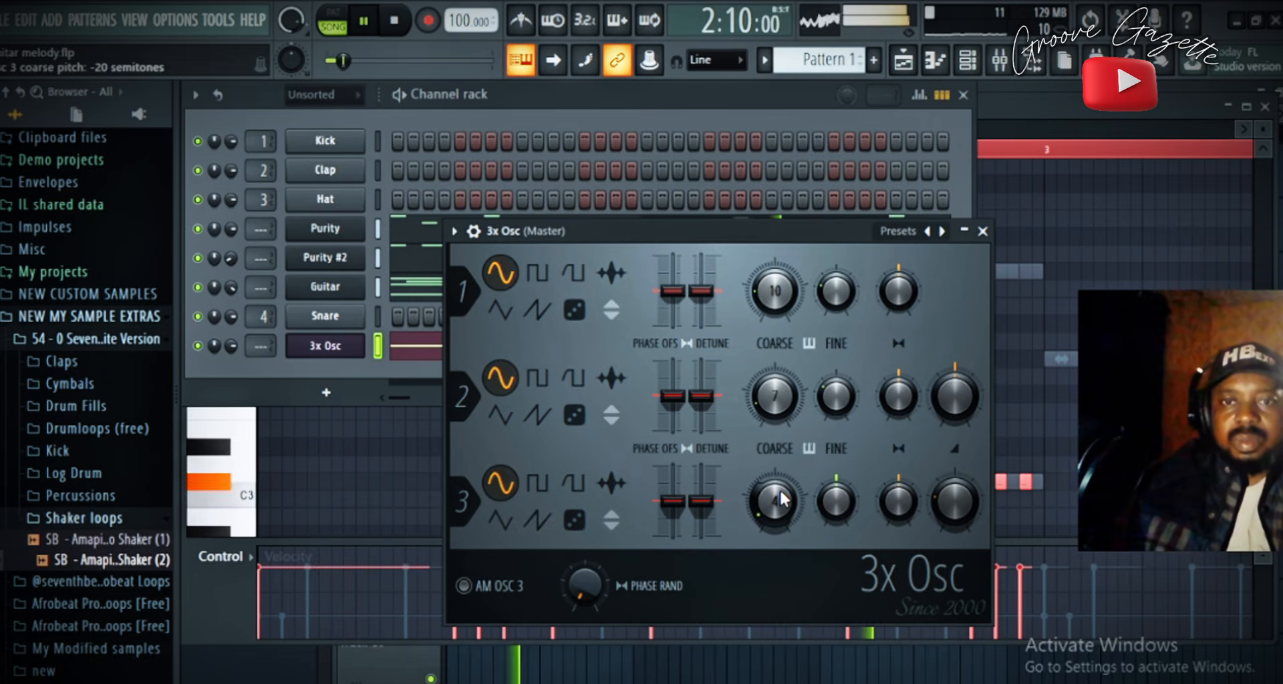
- Close the 3x Osc window, duplicate the bass line from bars 1 and 2 into bars 3 and 4, and play it
{"action": "left_click", "coordinate": [982, 231]}
{"action": "key", "text": "space"}
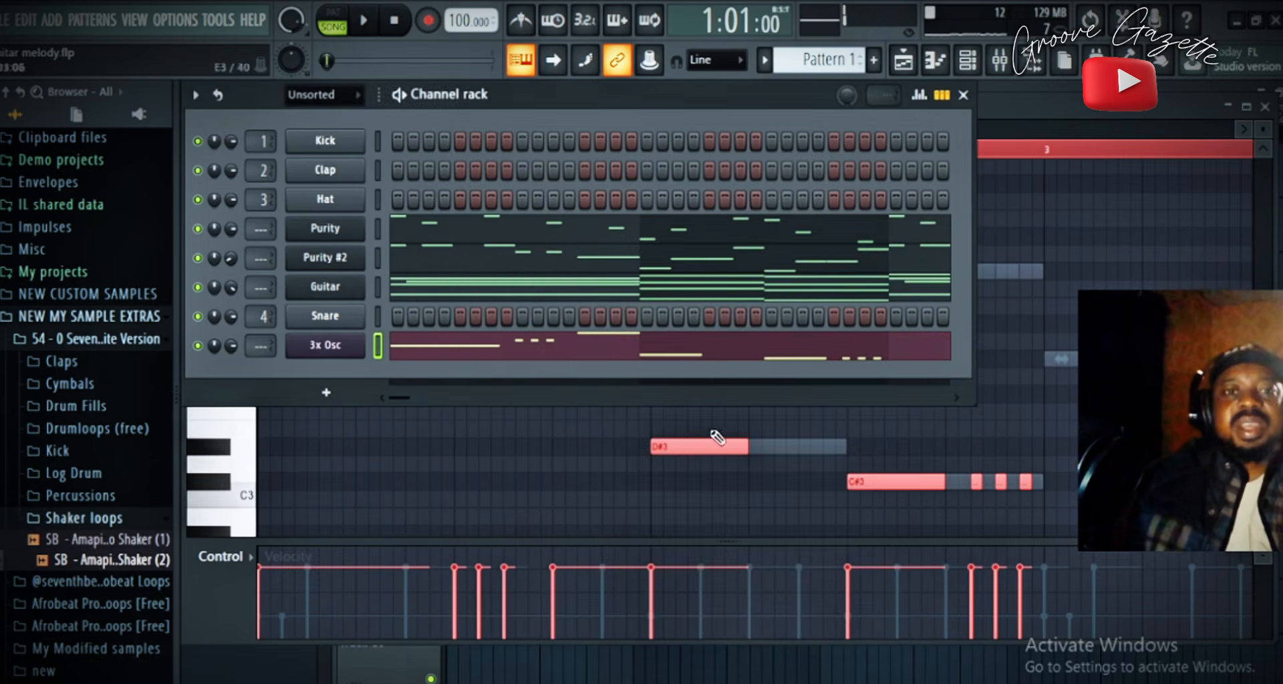
{"action": "left_click", "coordinate": [1009, 398]}
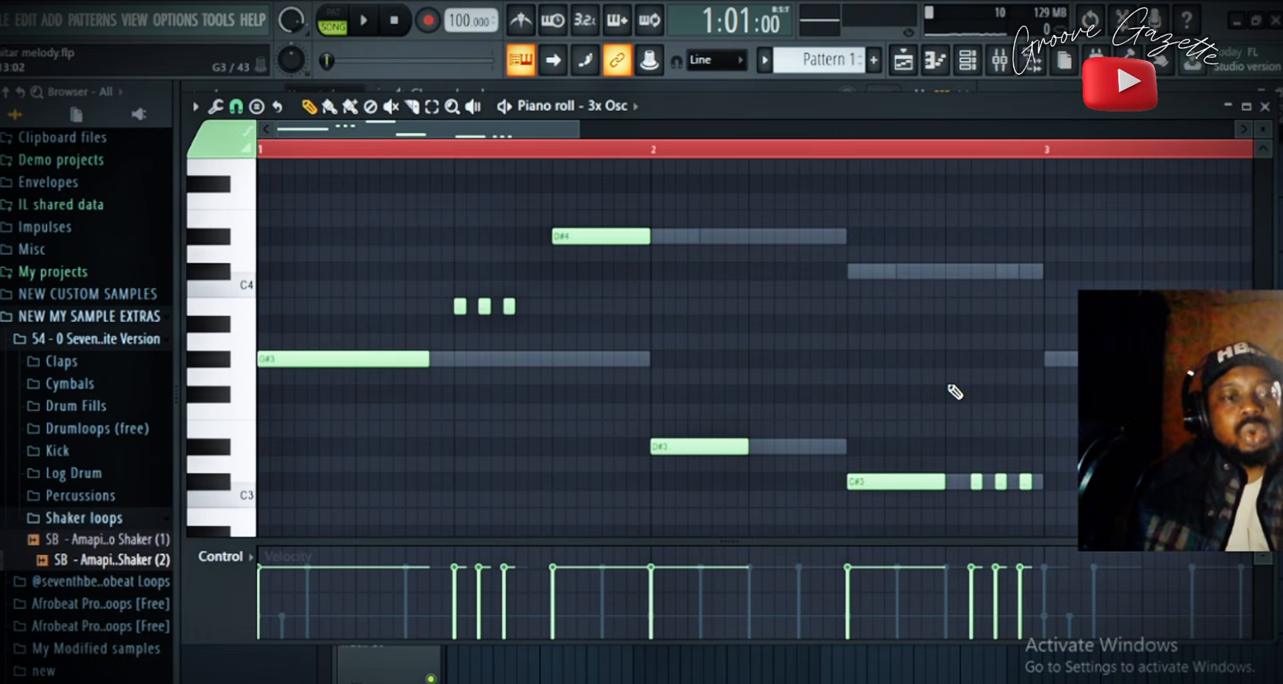
{"action": "key", "text": "ctrl+a"}
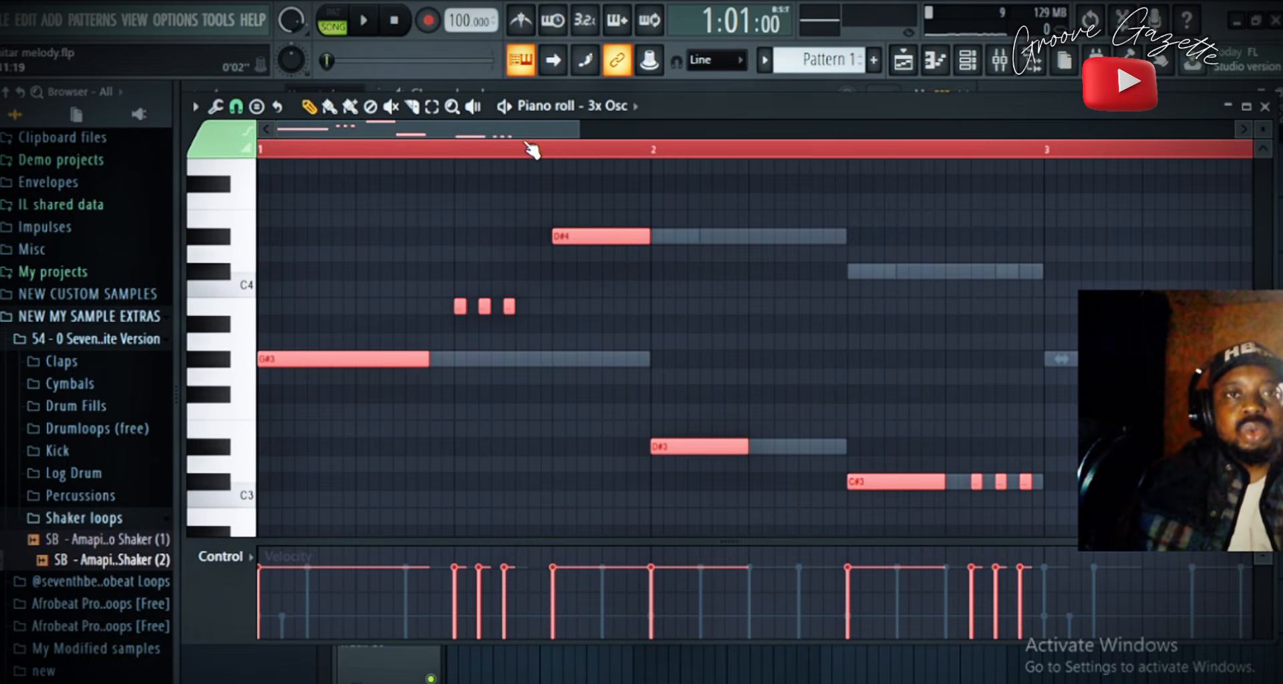
{"action": "key", "text": "ctrl+b"}
{"action": "left_click_drag", "start_coordinate": [529, 130], "coordinate": [381, 118]}
{"action": "key", "text": "space"}
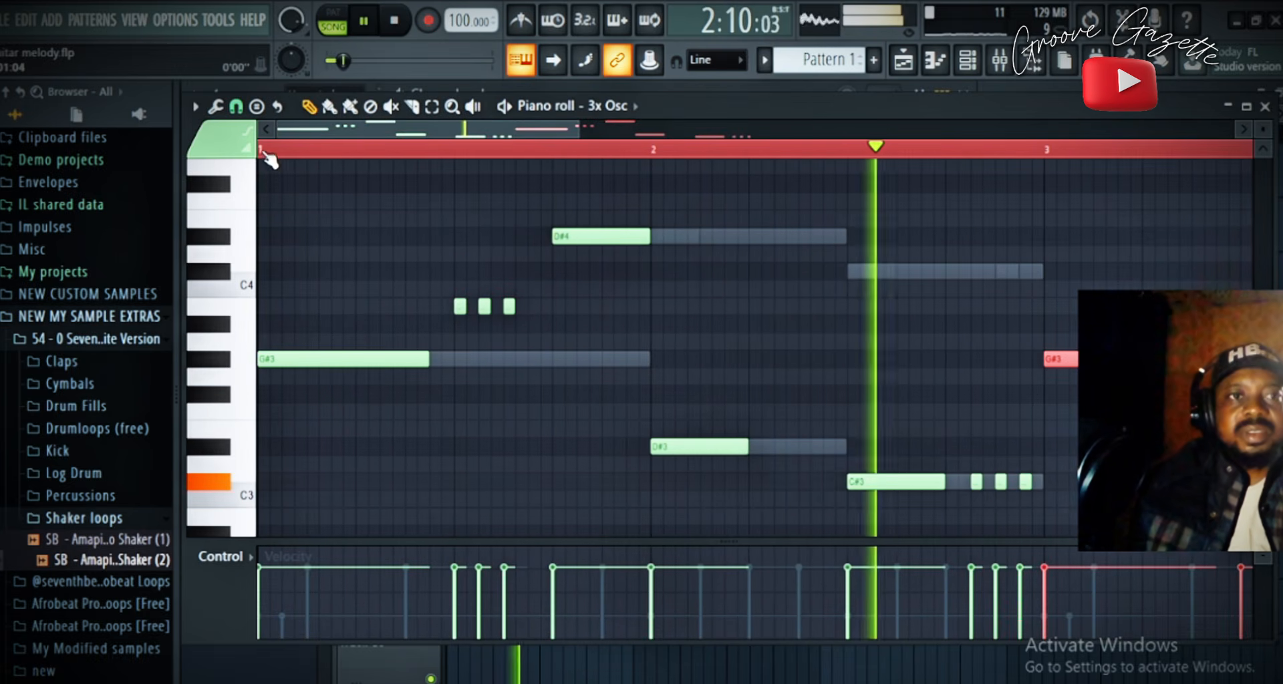
{"action": "key", "text": "ctrl+d"}
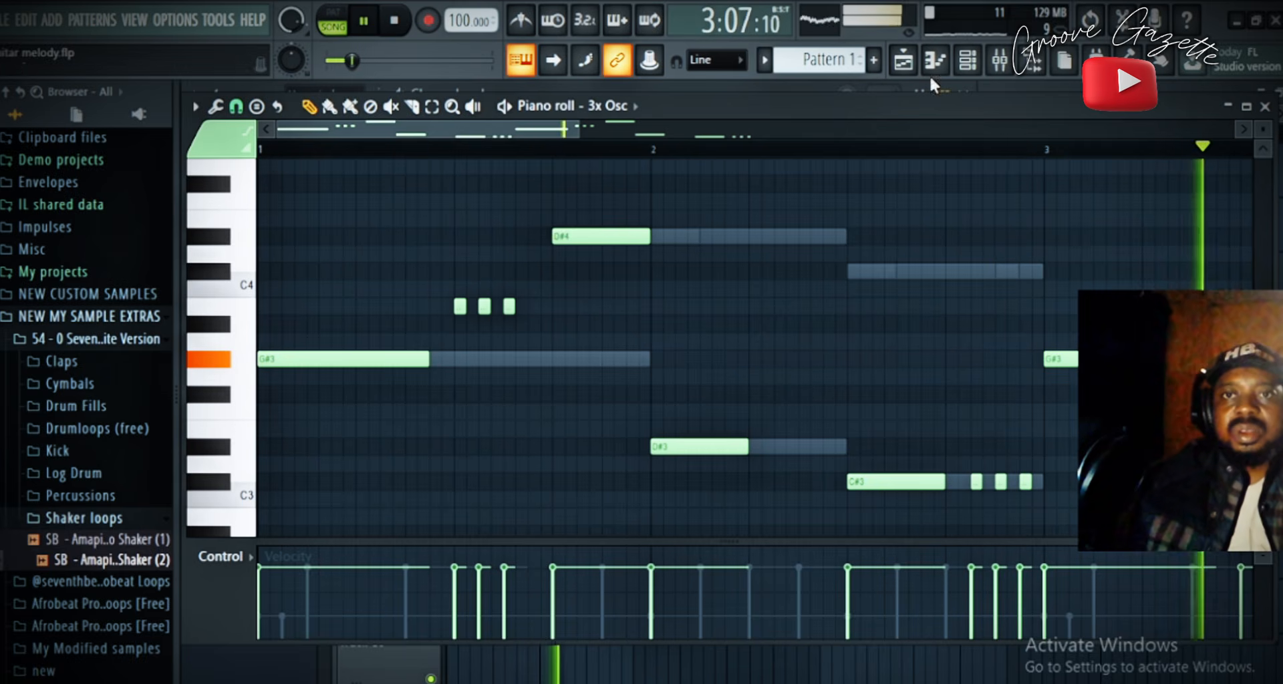
- Adjust the 3x Osc channel's volume during playback, stop the song and open the 3x Osc settings
{"action": "left_click", "coordinate": [967, 60]}
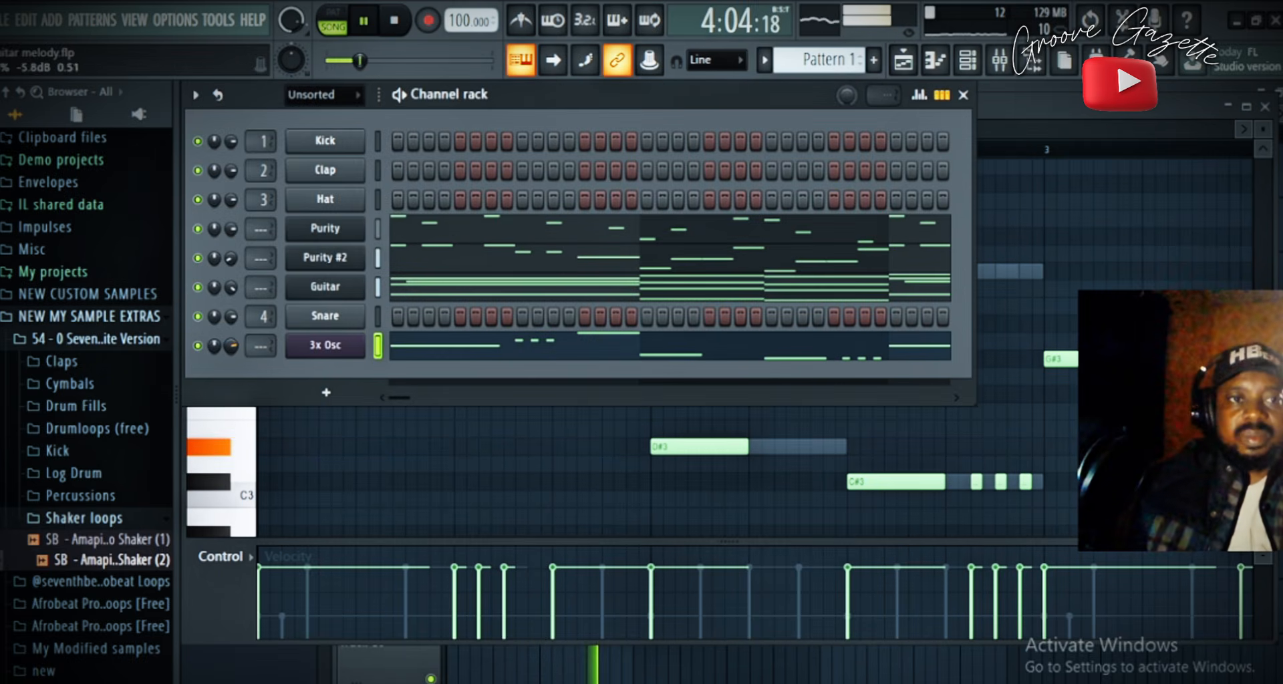
{"action": "key", "text": "space"}
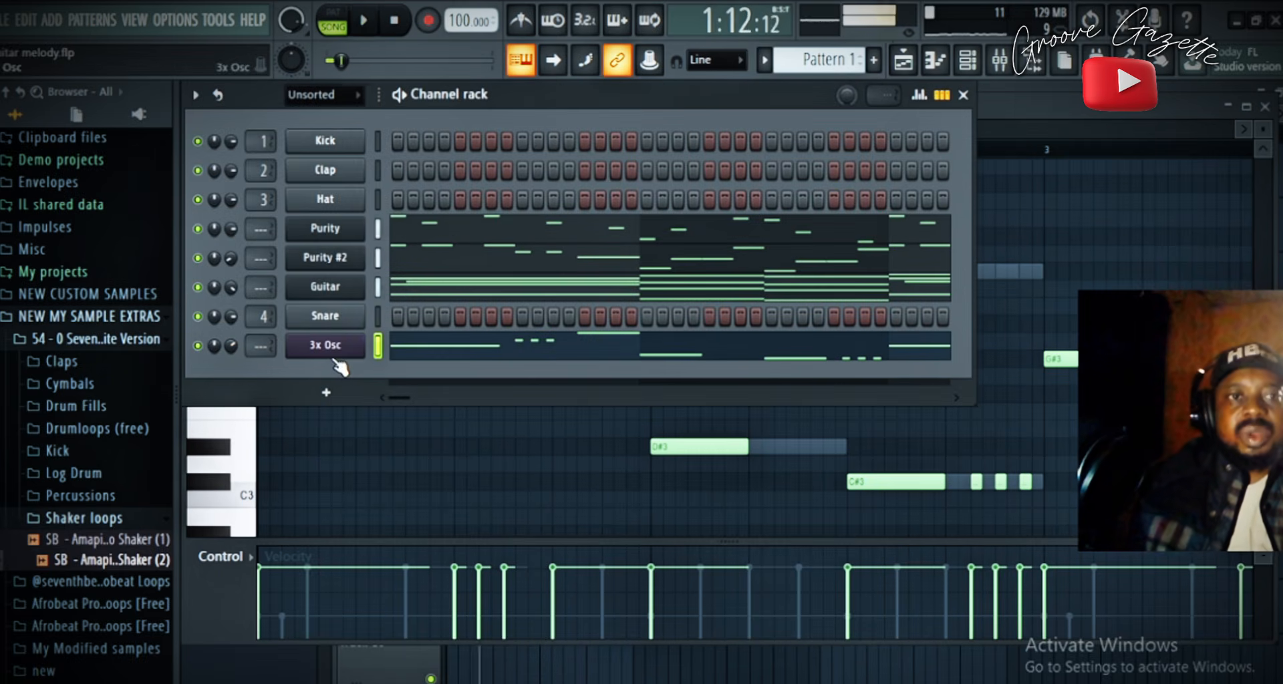
{"action": "left_click", "coordinate": [341, 356]}
{"action": "left_click", "coordinate": [340, 356]}
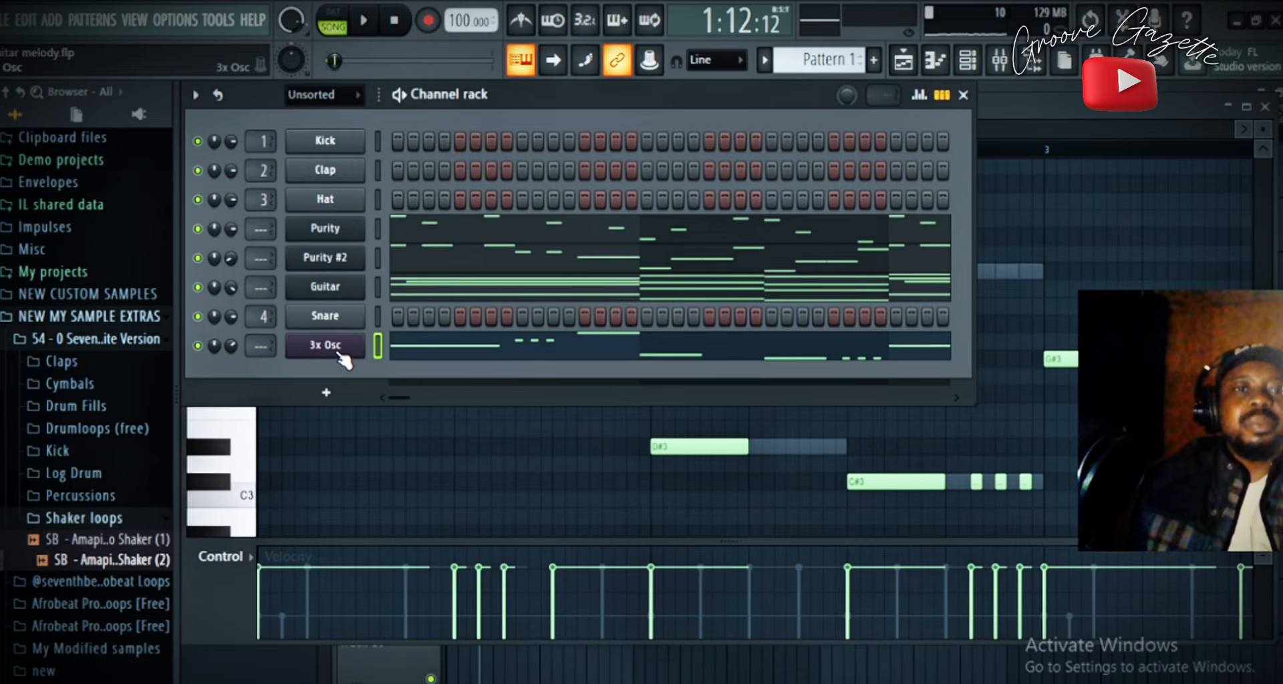
{"action": "left_click", "coordinate": [340, 356]}
- Insert a new Purity channel before 3x Osc and load the AnA BassGuitar preset from the Bass Guitar category
{"action": "right_click", "coordinate": [339, 355]}
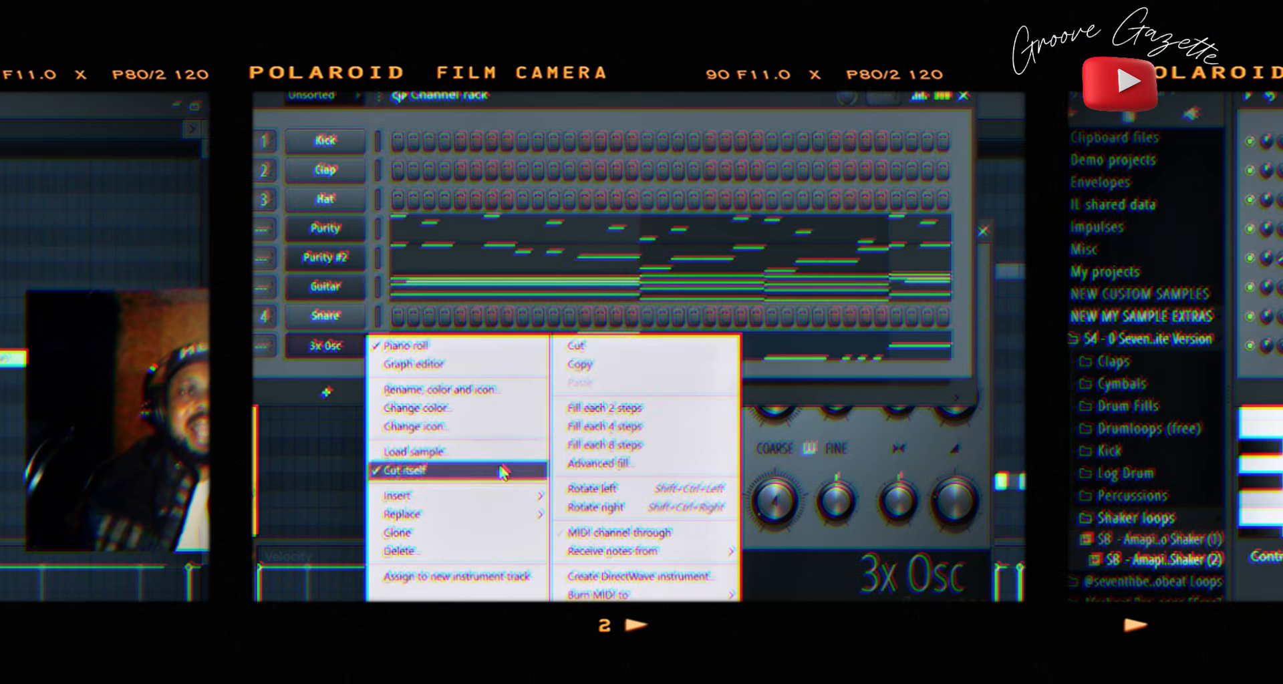
{"action": "mouse_move", "coordinate": [528, 496]}
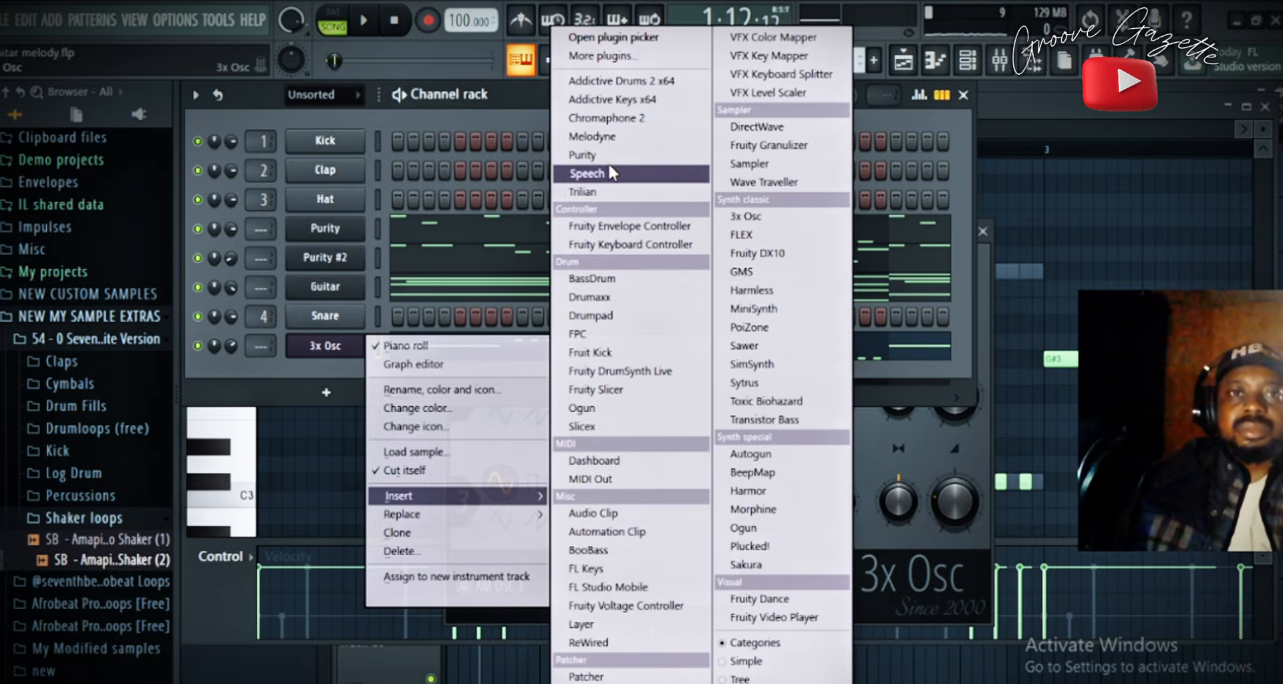
{"action": "left_click", "coordinate": [587, 154]}
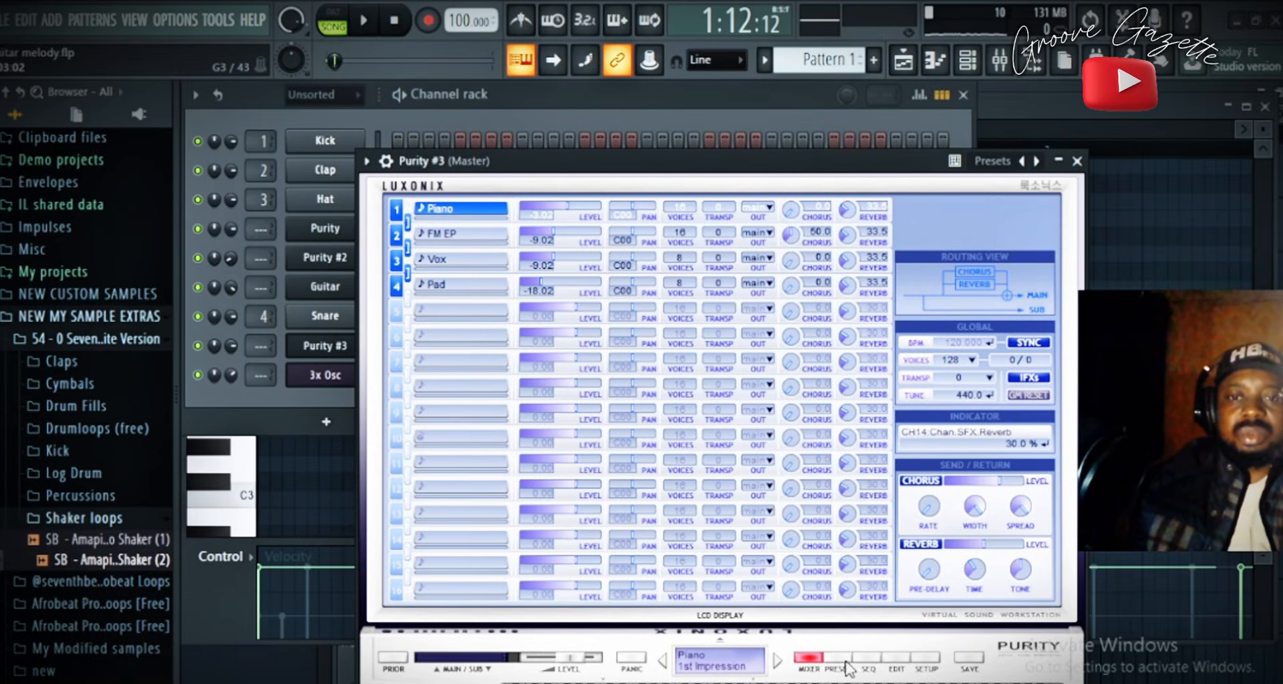
{"action": "left_click", "coordinate": [844, 659]}
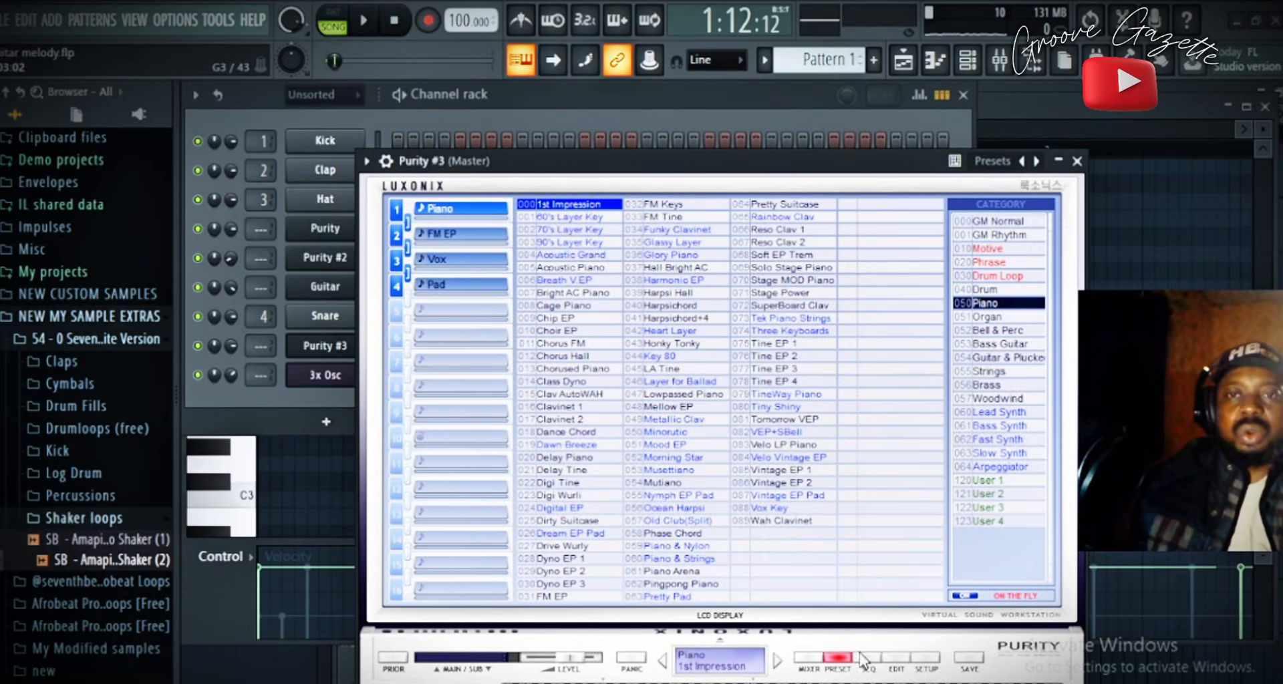
{"action": "left_click", "coordinate": [1000, 344]}
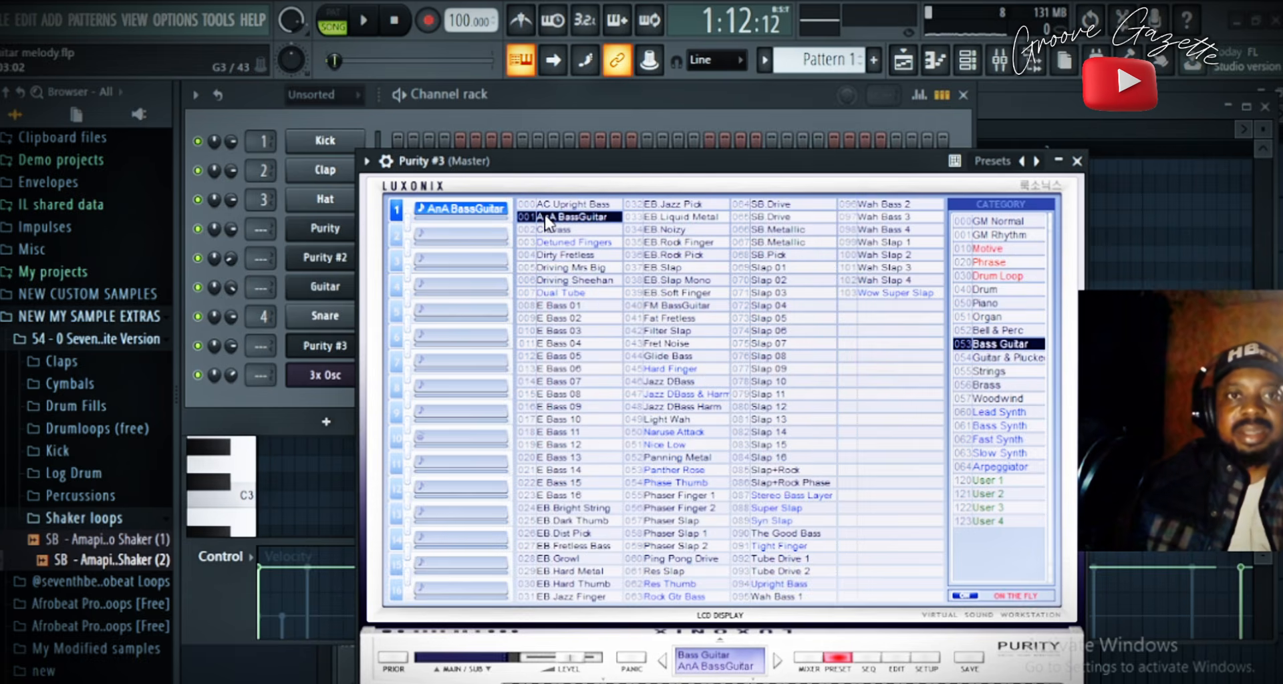
{"action": "left_click", "coordinate": [1077, 162]}
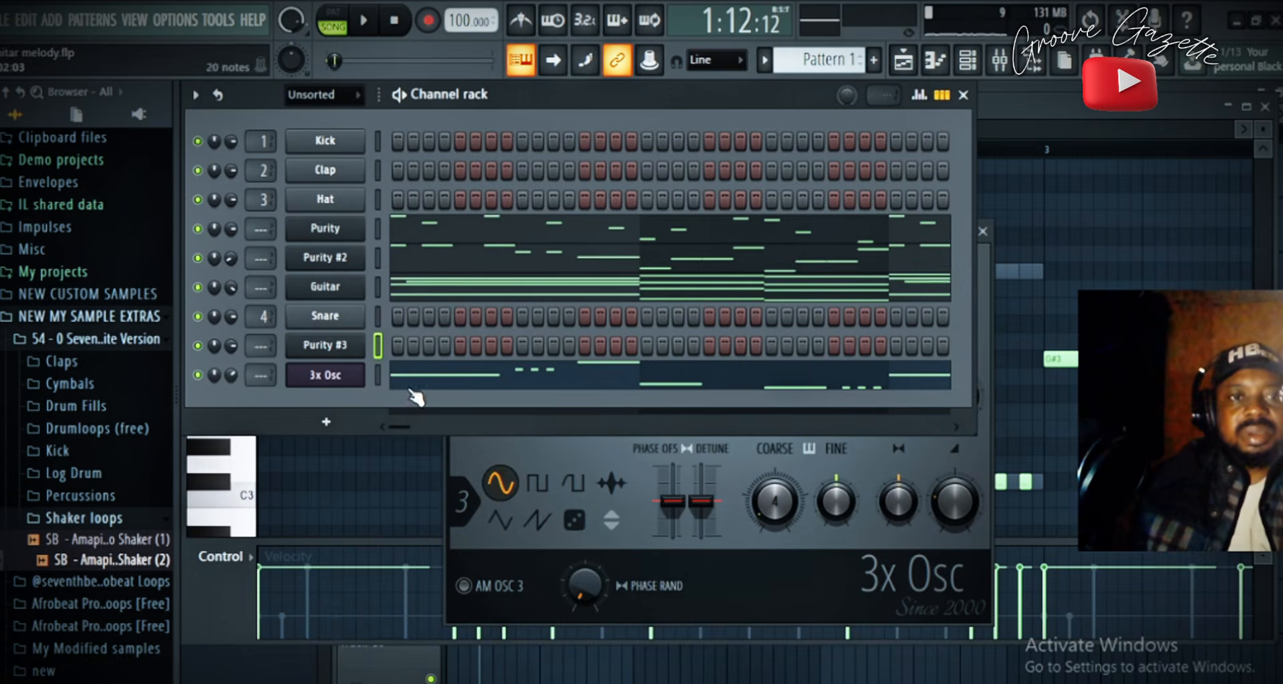
- Rename the new Purity channel Guitar Base, add two G#3 notes in bar 1 and two D#3 notes in bar 2, and play them
{"action": "left_click", "coordinate": [454, 384]}
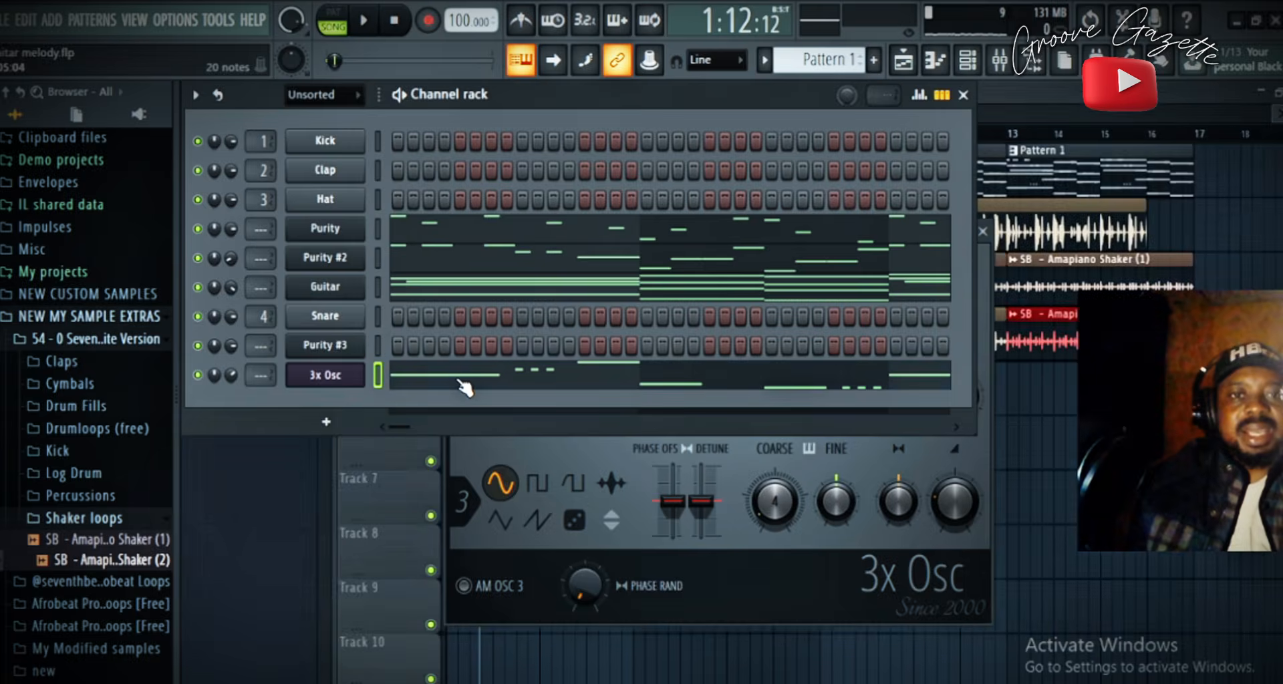
{"action": "scroll", "coordinate": [768, 446], "scroll_direction": "down", "scroll_amount": 2}
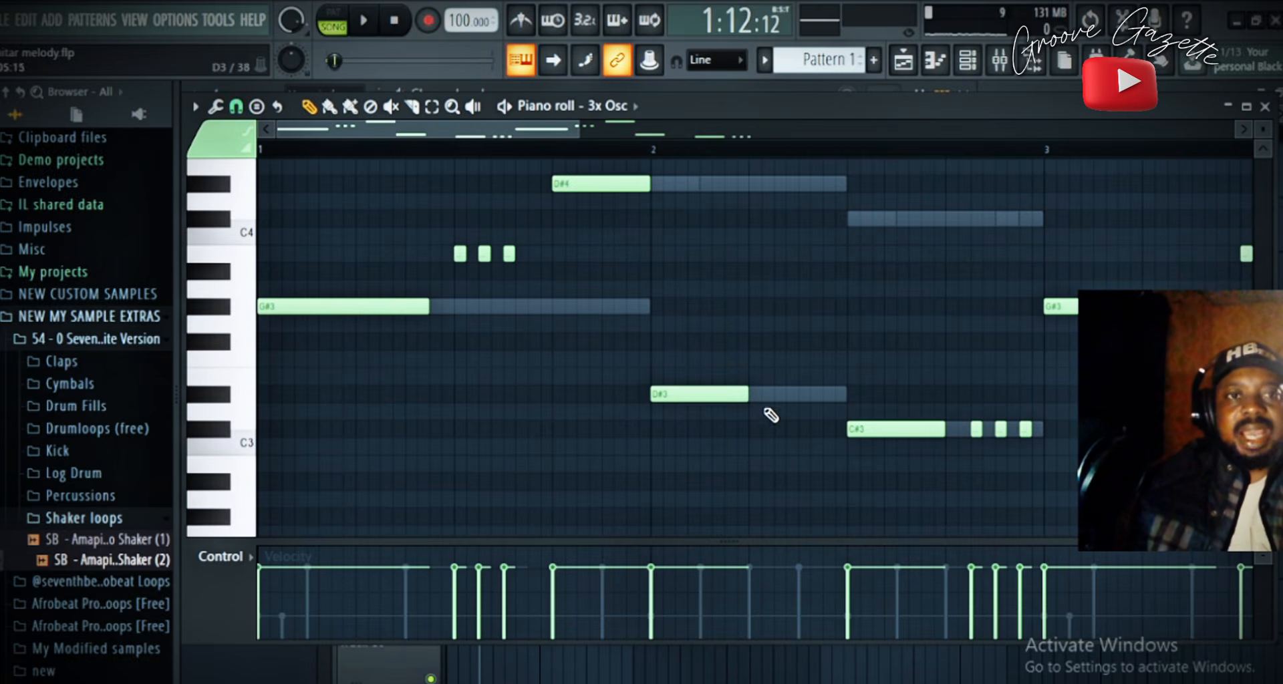
{"action": "scroll", "coordinate": [535, 376], "scroll_direction": "up", "scroll_amount": 2}
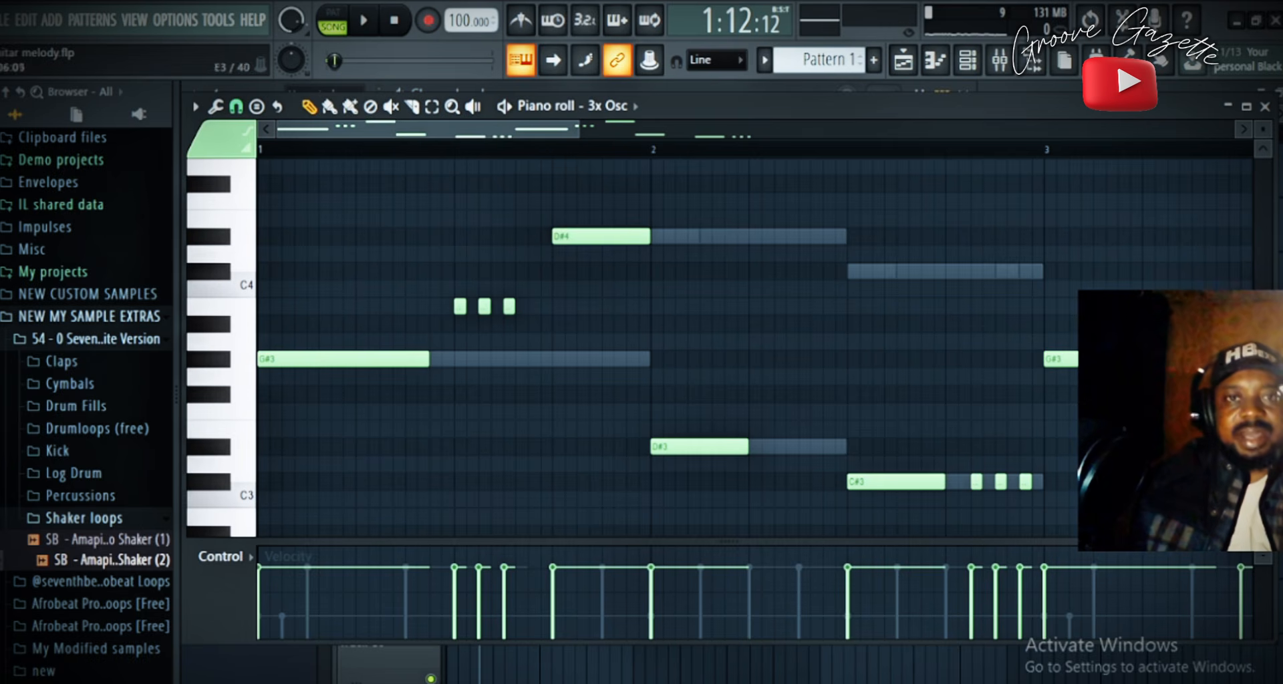
{"action": "left_click", "coordinate": [950, 73]}
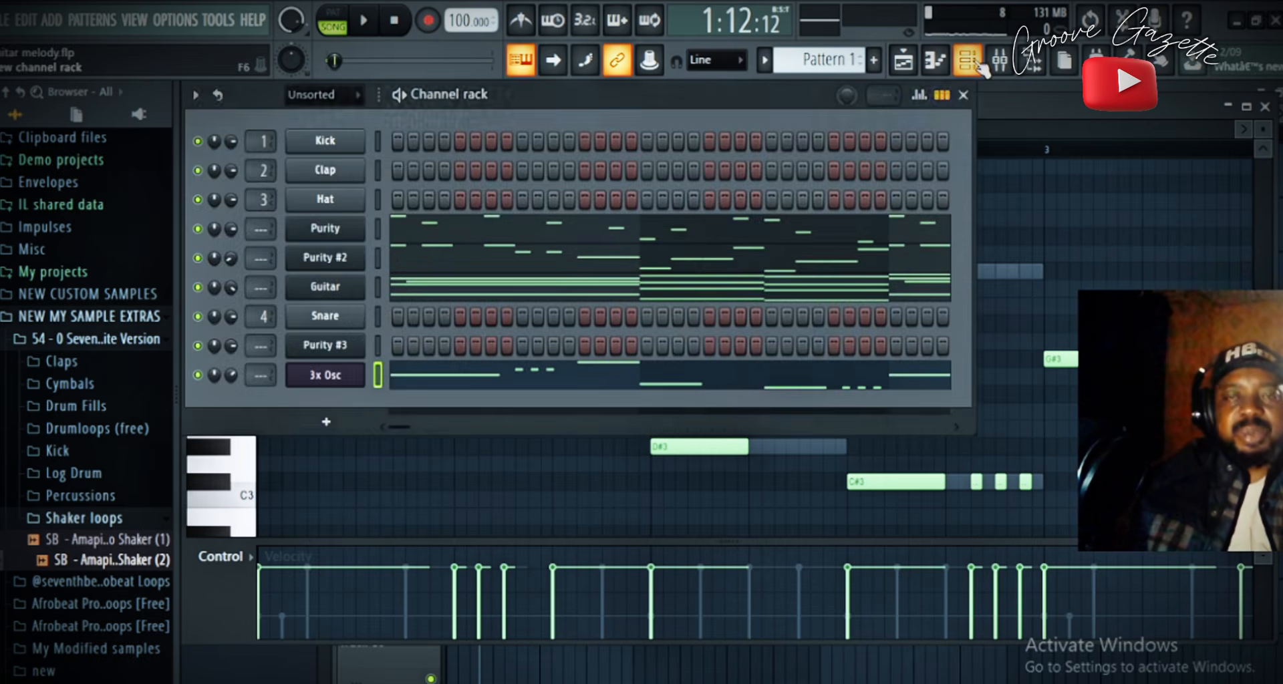
{"action": "left_click", "coordinate": [753, 345]}
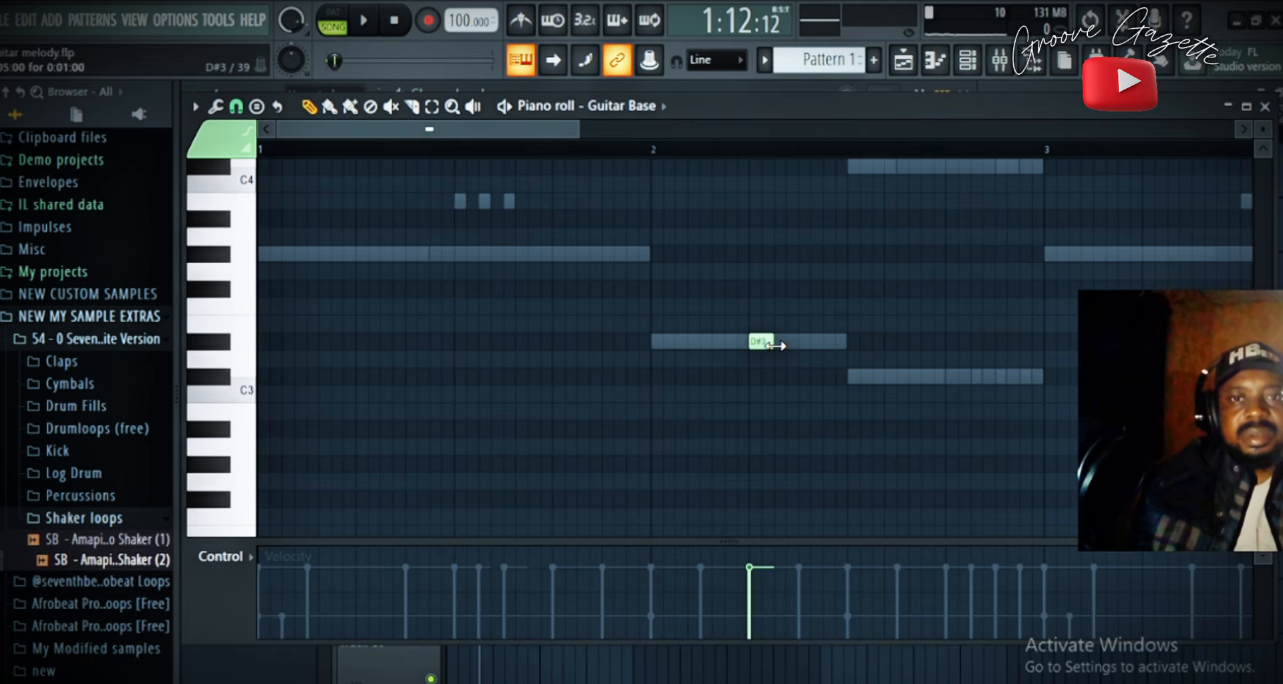
{"action": "left_click", "coordinate": [807, 342]}
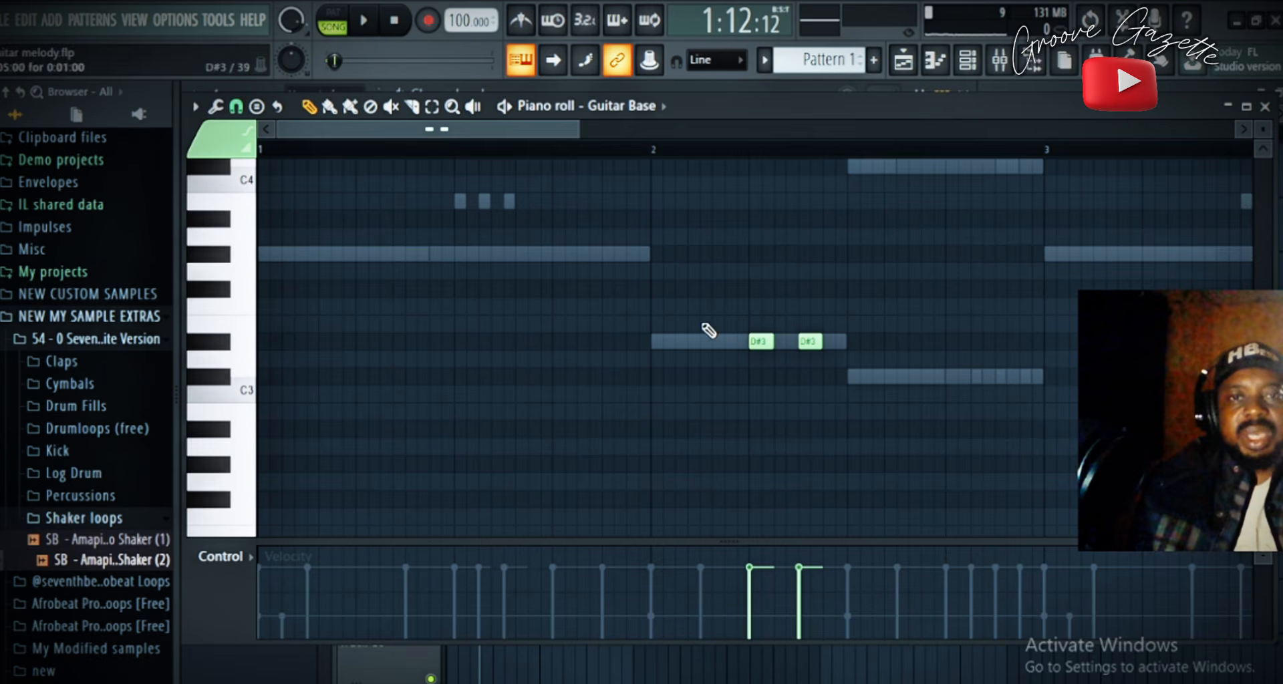
{"action": "left_click", "coordinate": [535, 256]}
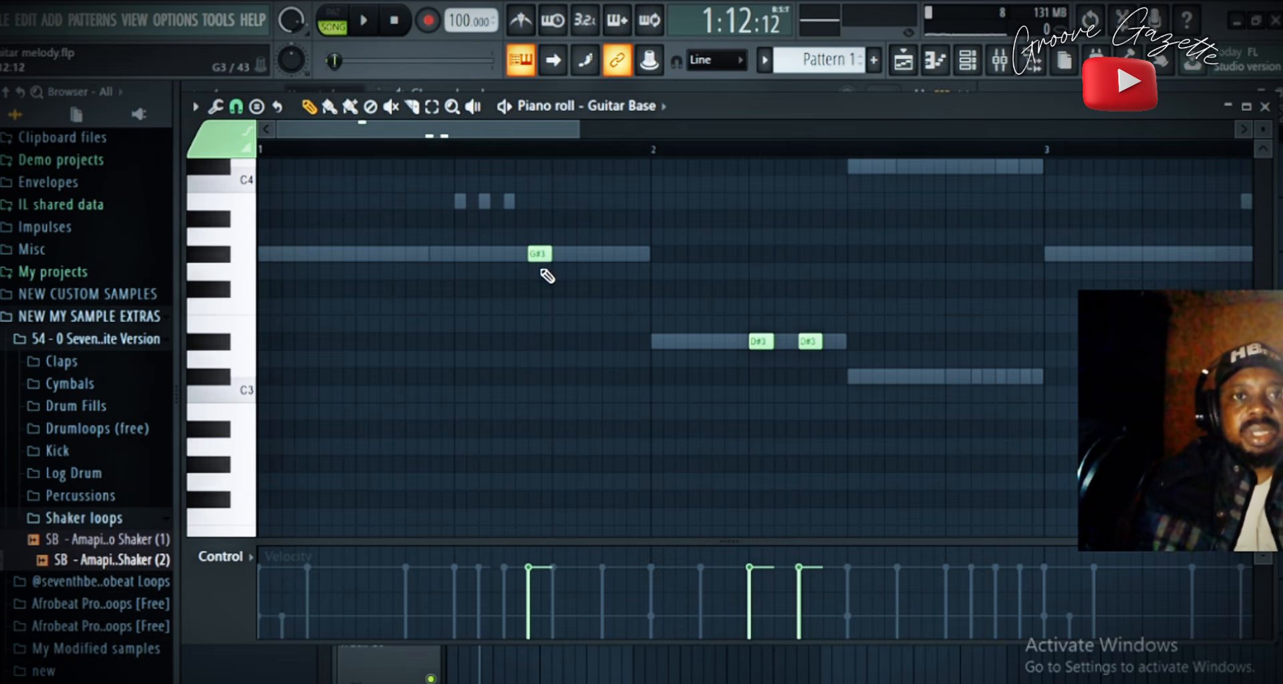
{"action": "left_click", "coordinate": [361, 256]}
{"action": "key", "text": "space"}
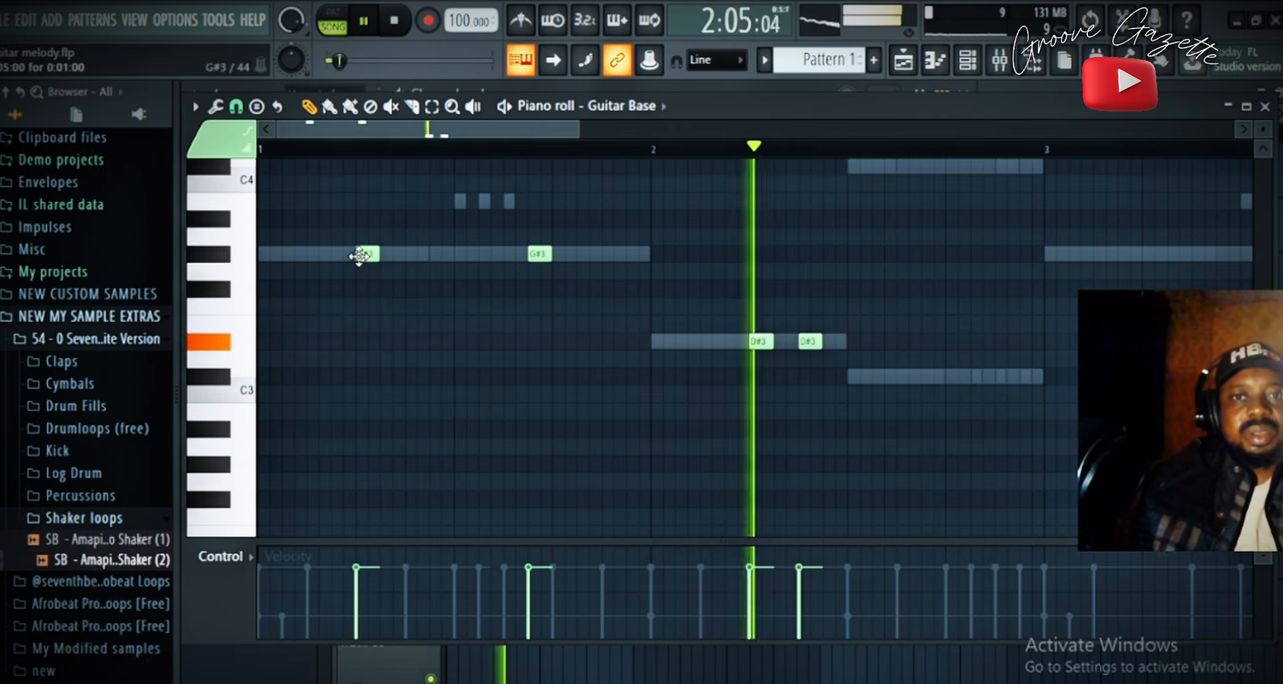
{"action": "key", "text": "space"}
- Copy the four Guitar Base notes from bars 1 and 2 into bars 3 and 4
{"action": "left_click_drag", "start_coordinate": [392, 131], "coordinate": [403, 133]}
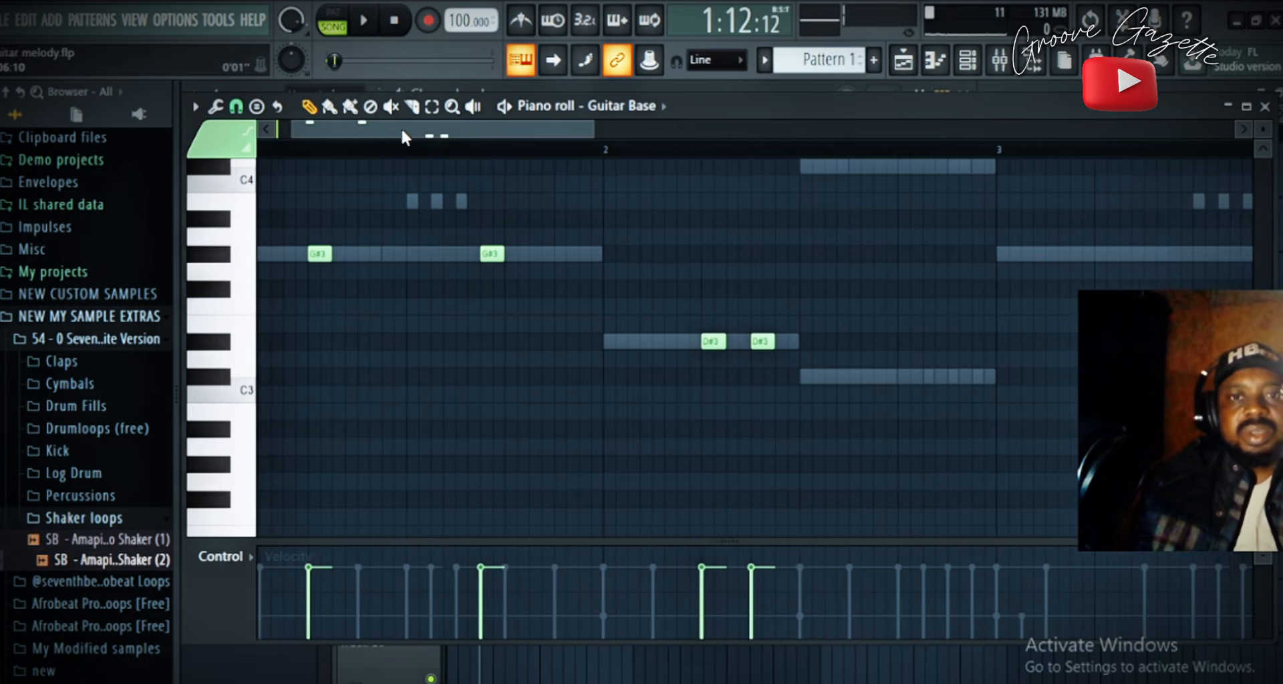
{"action": "key", "text": "ctrl+a"}
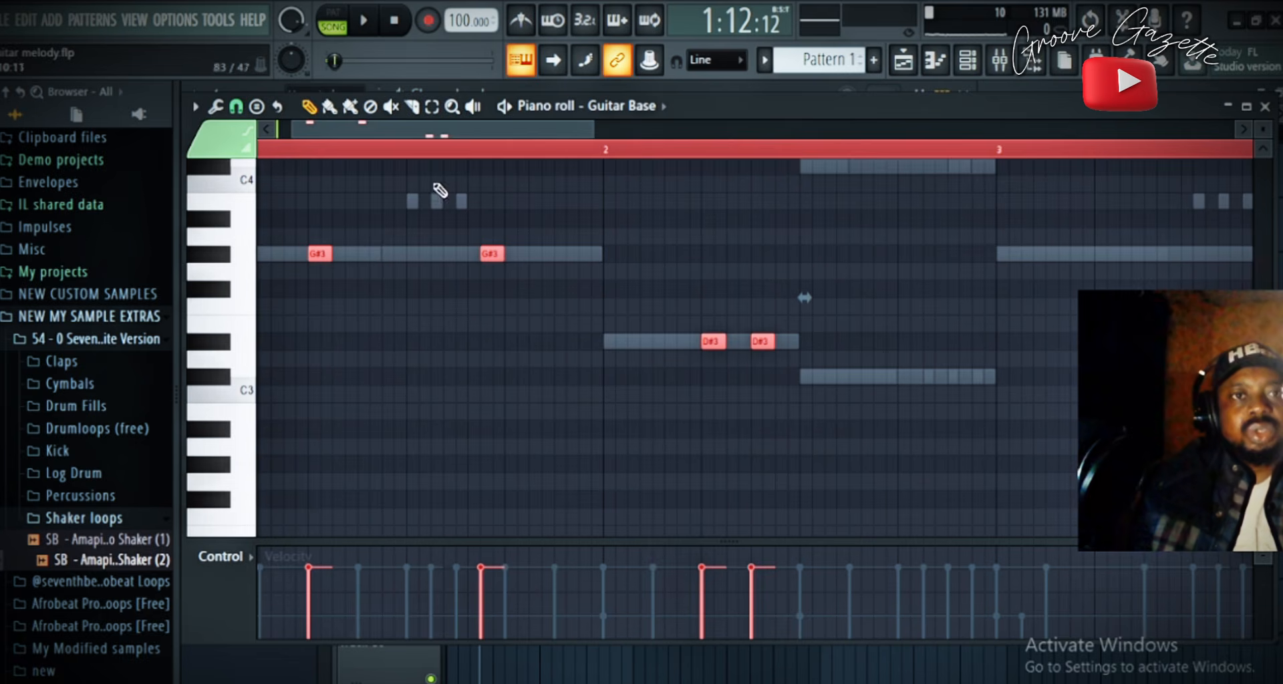
{"action": "left_click_drag", "start_coordinate": [453, 138], "coordinate": [651, 168]}
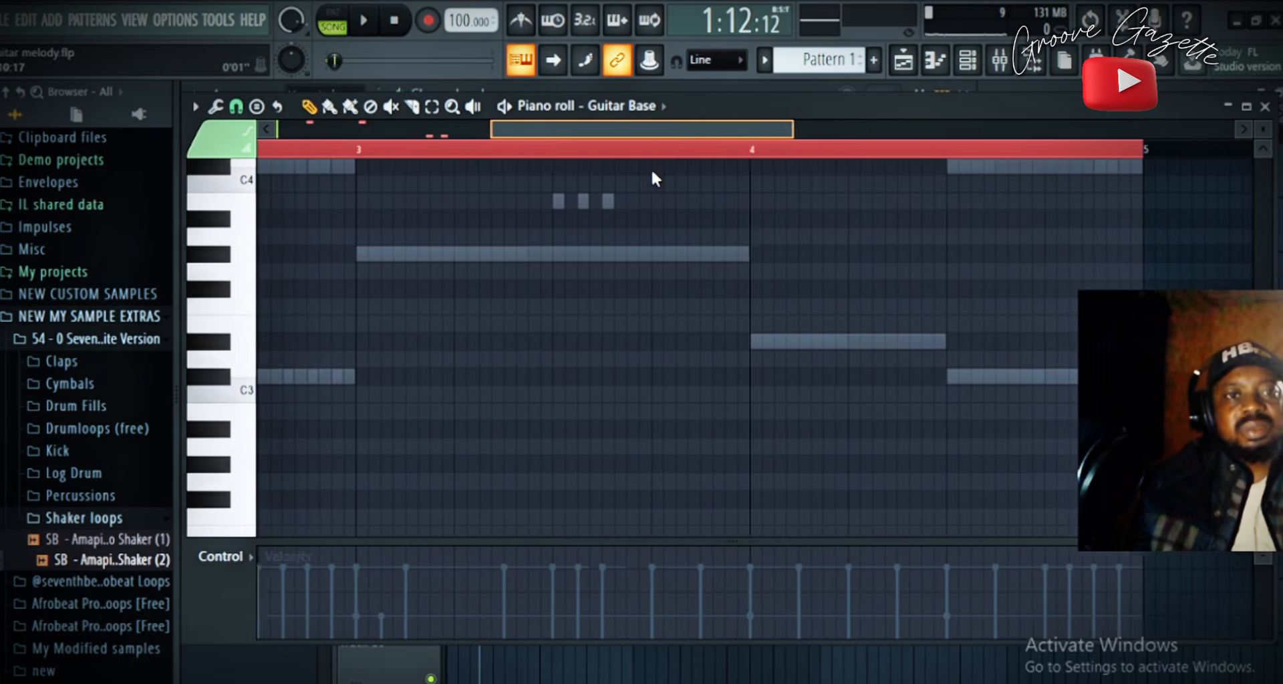
{"action": "key", "text": "ctrl+v"}
{"action": "left_click", "coordinate": [967, 61]}
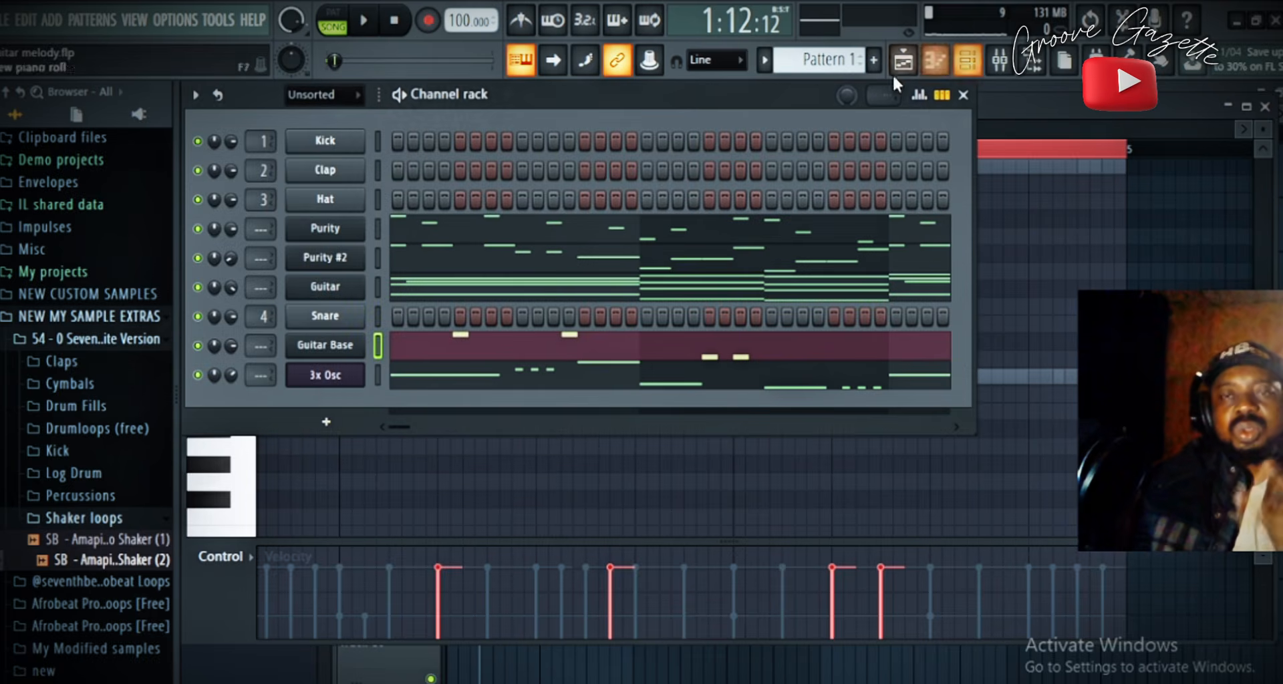
- Play the song with the 3x Osc channel muted, and lengthen the second D#3 note in bar 2 of Guitar Base
{"action": "left_click", "coordinate": [348, 381]}
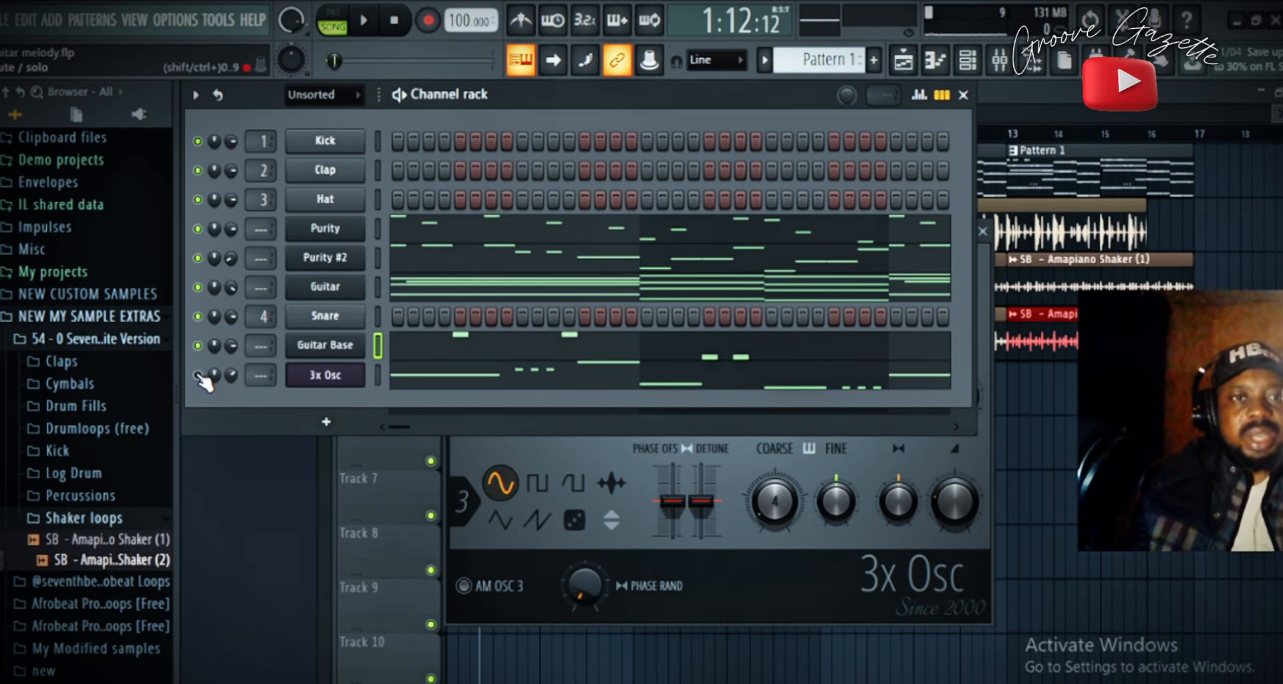
{"action": "key", "text": "space"}
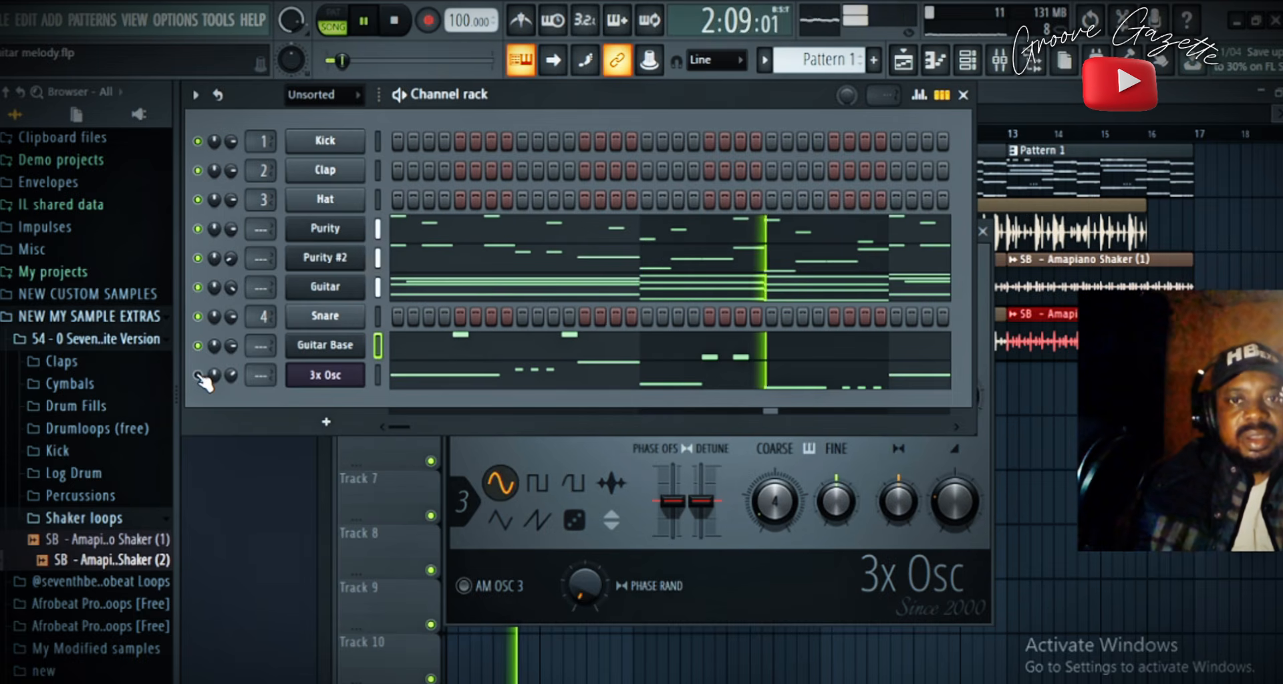
{"action": "left_click", "coordinate": [653, 348]}
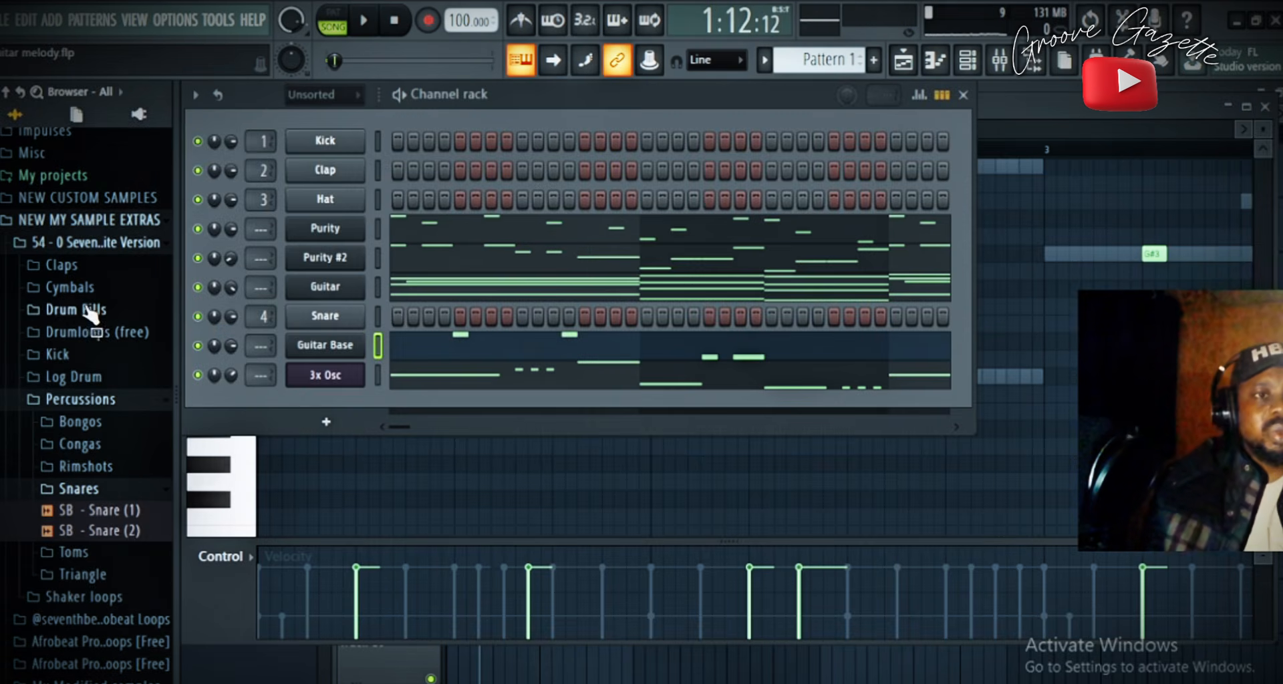
- Audition the samples in the Percussions pack's Triangle folder and add SB - Triangle (1) as a new channel below 3x Osc
{"action": "scroll", "coordinate": [88, 352], "scroll_direction": "down", "scroll_amount": 4}
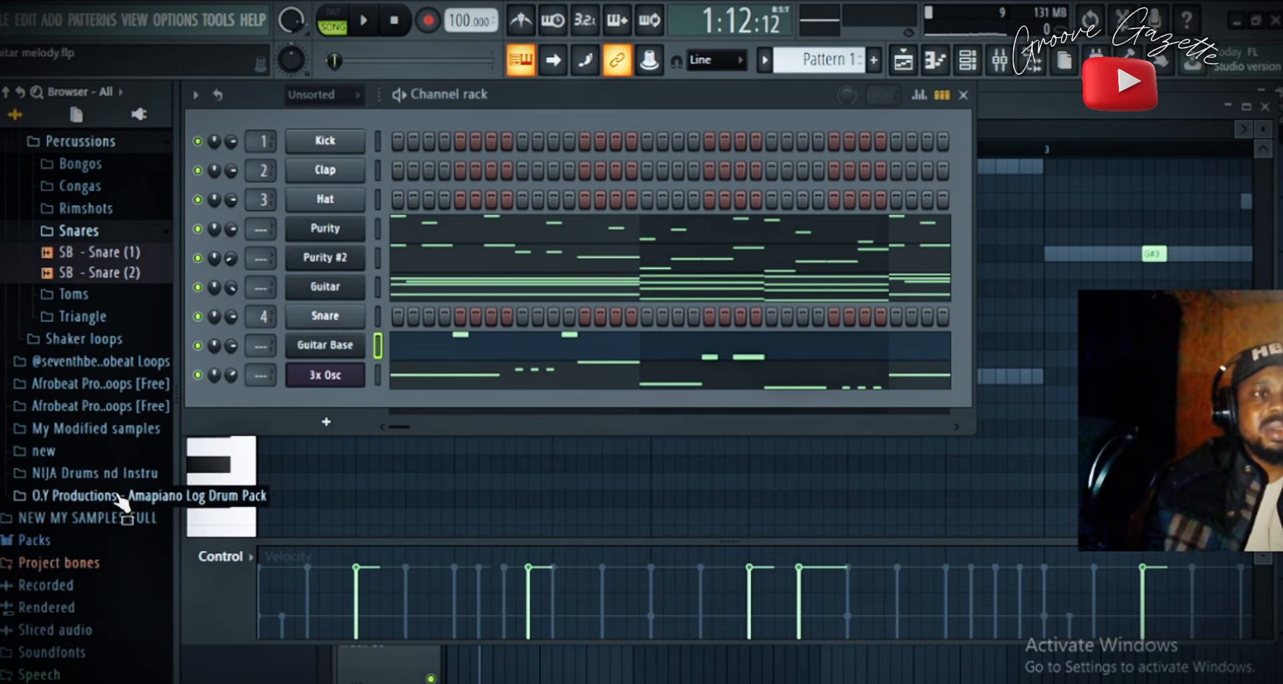
{"action": "scroll", "coordinate": [101, 351], "scroll_direction": "up", "scroll_amount": 2}
{"action": "scroll", "coordinate": [102, 361], "scroll_direction": "up", "scroll_amount": 3}
{"action": "scroll", "coordinate": [120, 535], "scroll_direction": "down", "scroll_amount": 4}
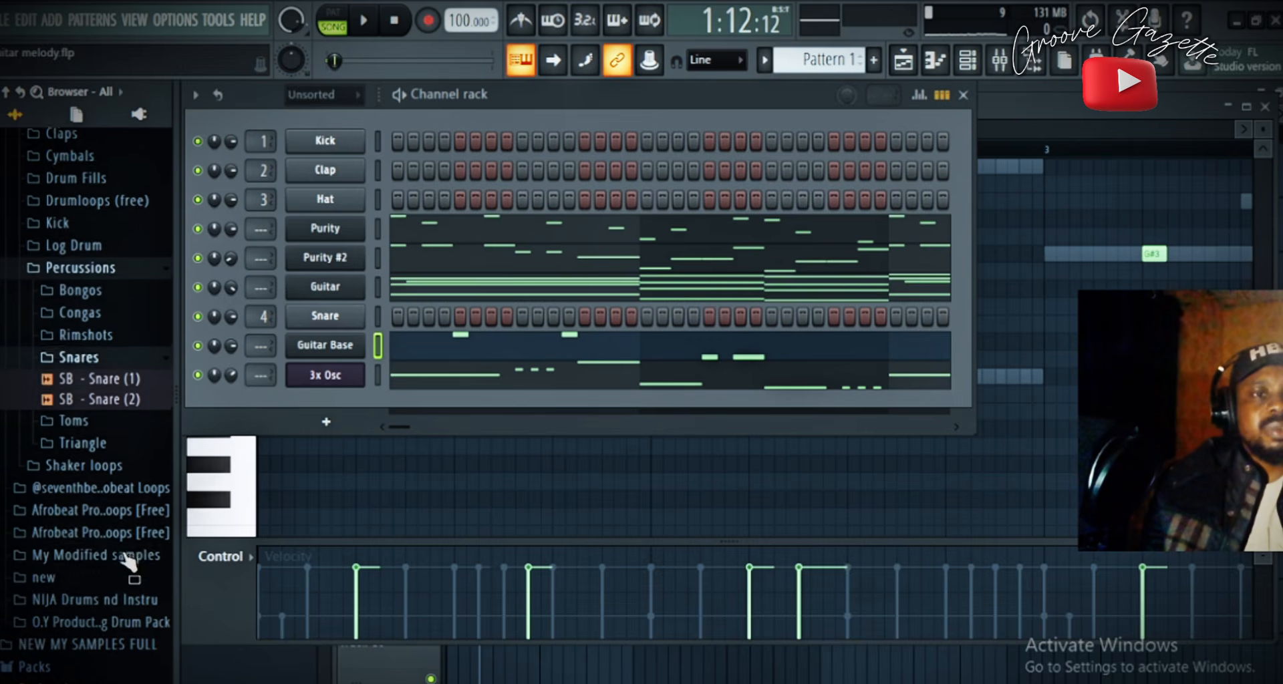
{"action": "left_click", "coordinate": [92, 442]}
{"action": "left_click", "coordinate": [94, 478]}
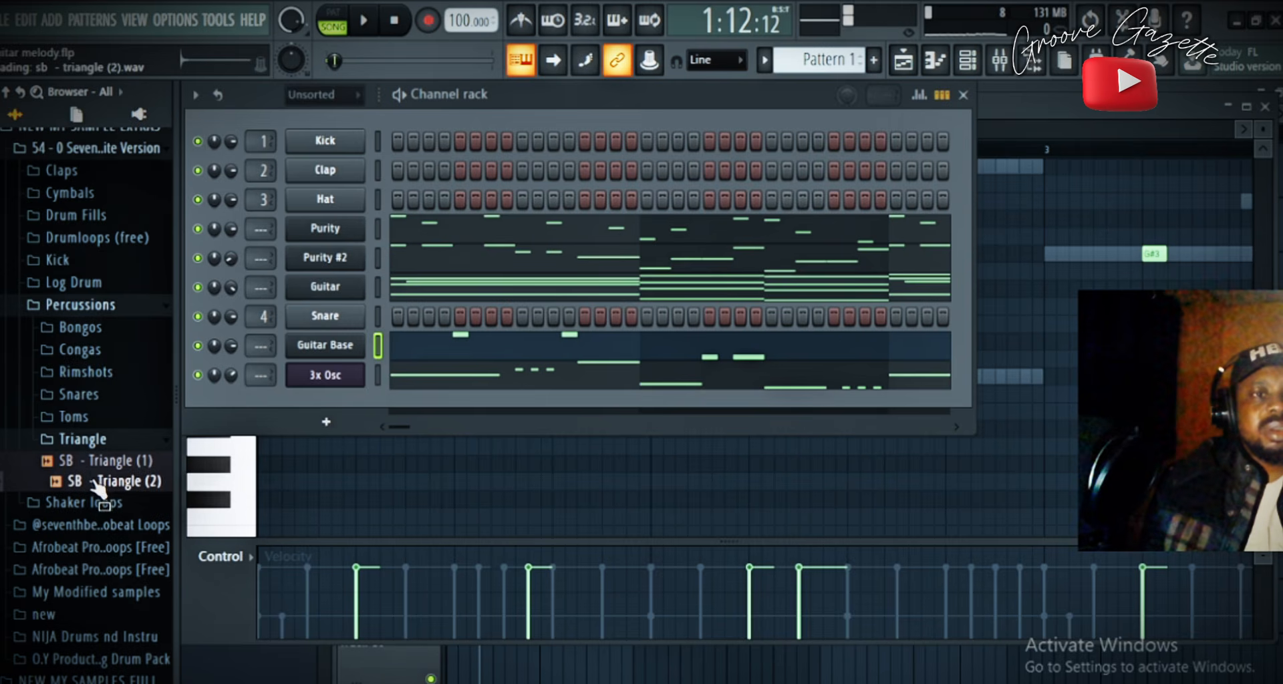
{"action": "left_click", "coordinate": [97, 466]}
{"action": "left_click_drag", "start_coordinate": [97, 468], "coordinate": [306, 398]}
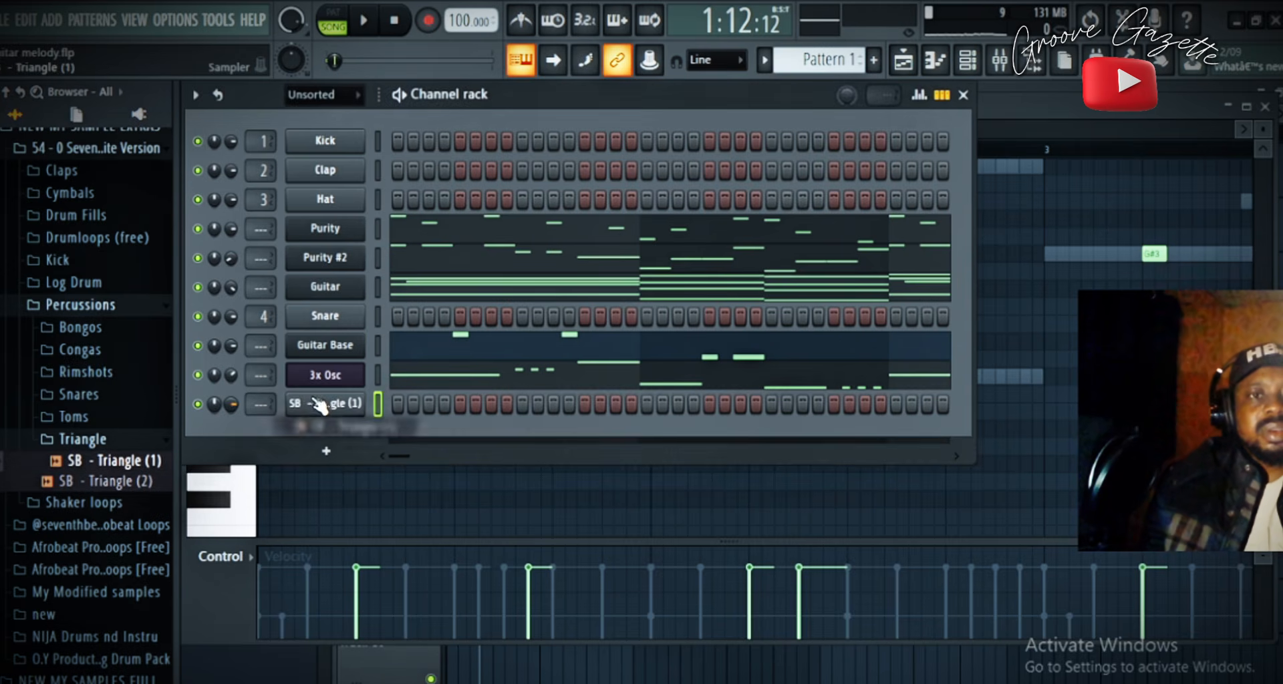
- Add two C5 notes in bar 1 of the SB - Triangle (1) channel and play the song
{"action": "right_click", "coordinate": [342, 401]}
{"action": "left_click", "coordinate": [412, 405]}
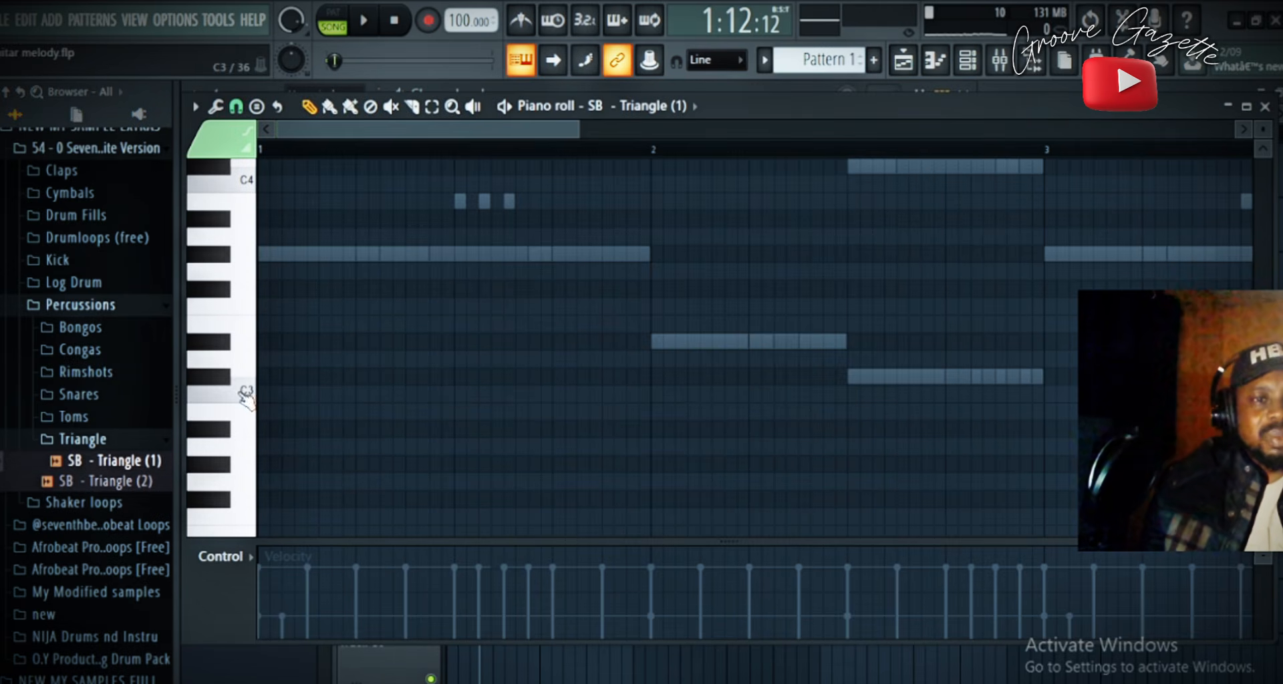
{"action": "scroll", "coordinate": [261, 294], "scroll_direction": "up", "scroll_amount": 7}
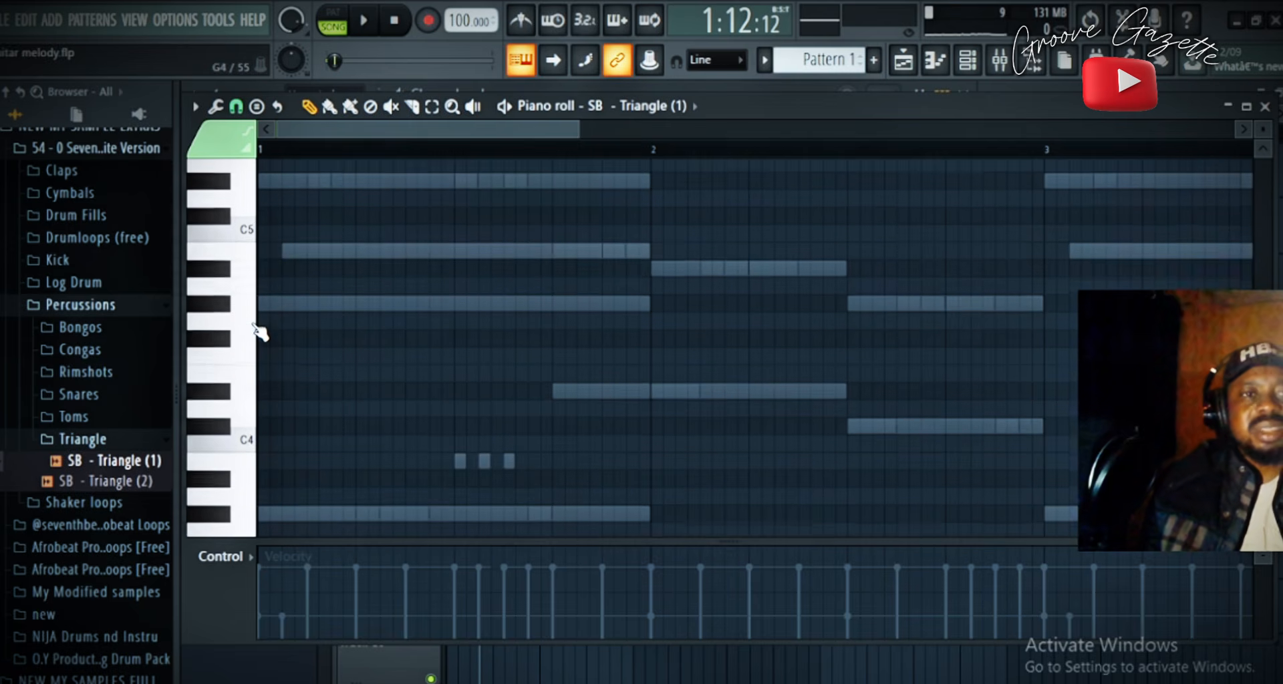
{"action": "scroll", "coordinate": [261, 313], "scroll_direction": "up", "scroll_amount": 1}
{"action": "left_click", "coordinate": [247, 337]}
{"action": "left_click", "coordinate": [354, 341]}
{"action": "left_click", "coordinate": [501, 341]}
{"action": "key", "text": "space"}
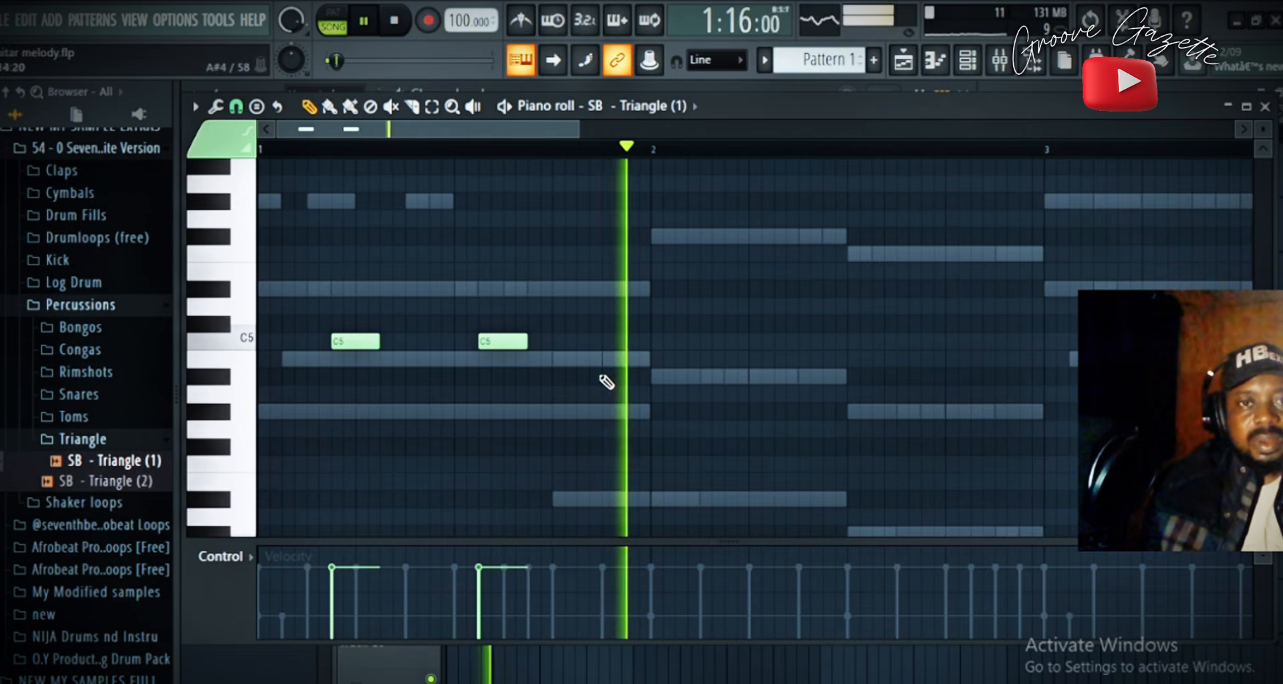
- Copy the two C5 triangle notes from bar 1 across bars 2 to 4
{"action": "key", "text": "ctrl+a"}
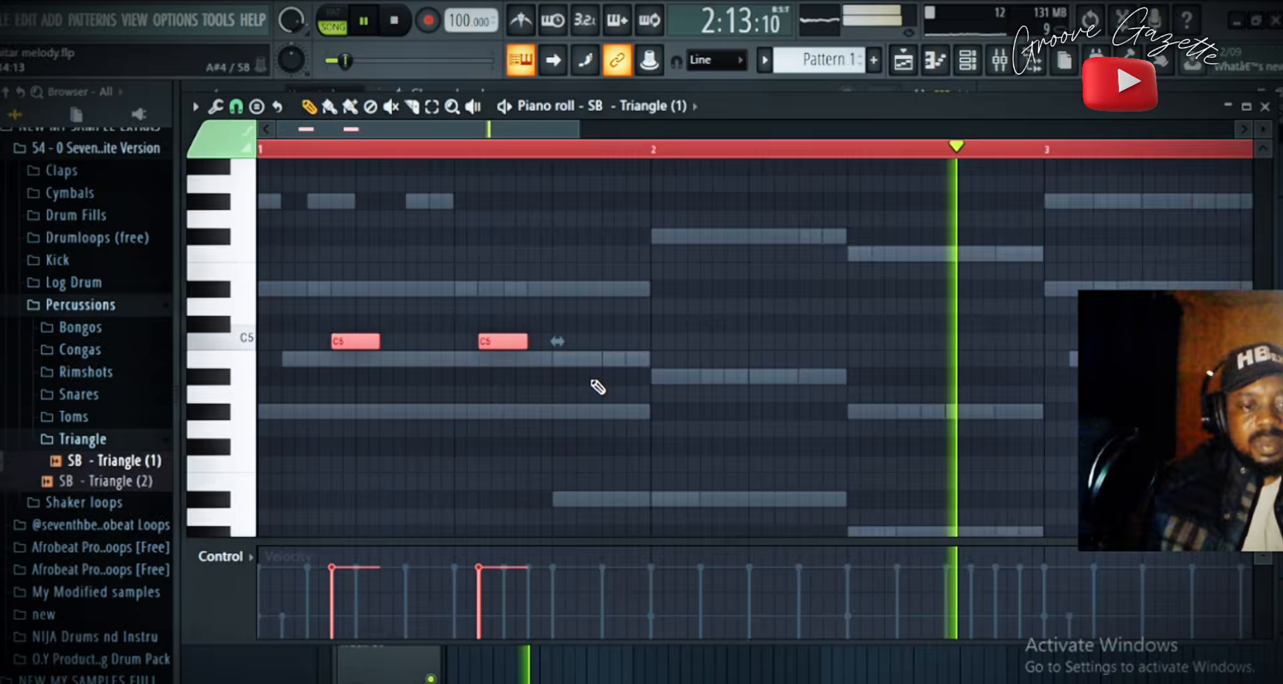
{"action": "left_click_drag", "start_coordinate": [471, 127], "coordinate": [750, 150]}
{"action": "key", "text": "ctrl+v"}
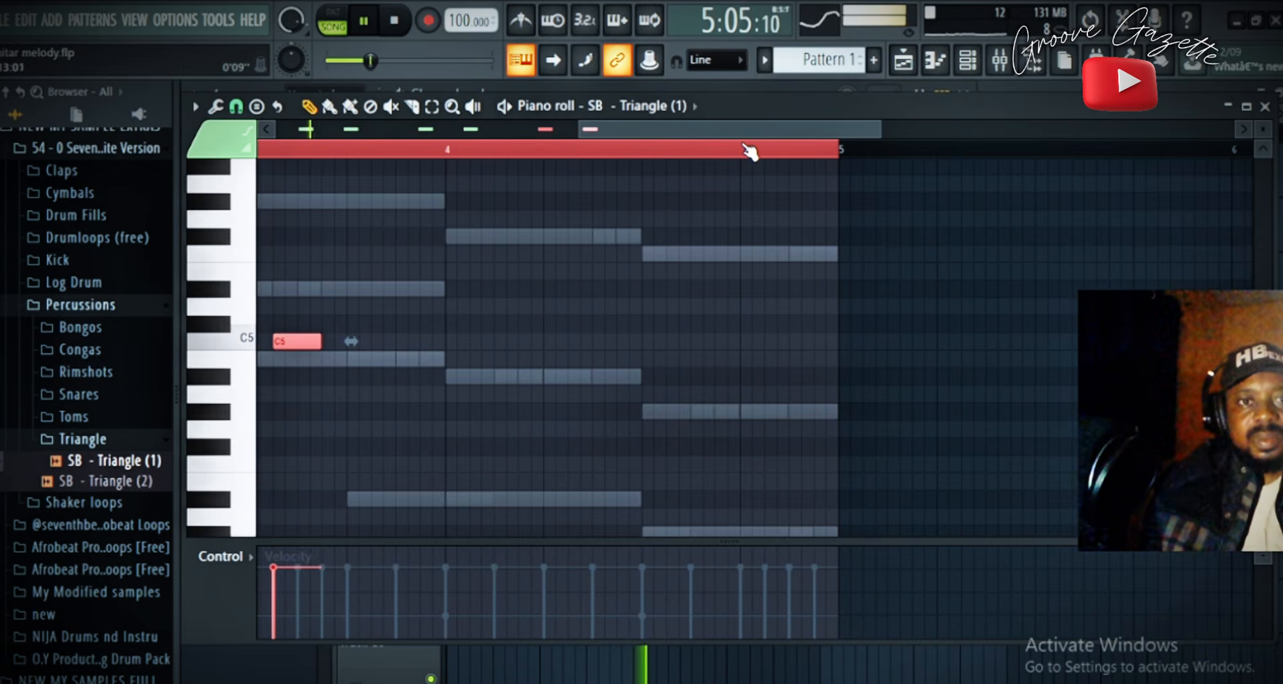
{"action": "key", "text": "ctrl+v"}
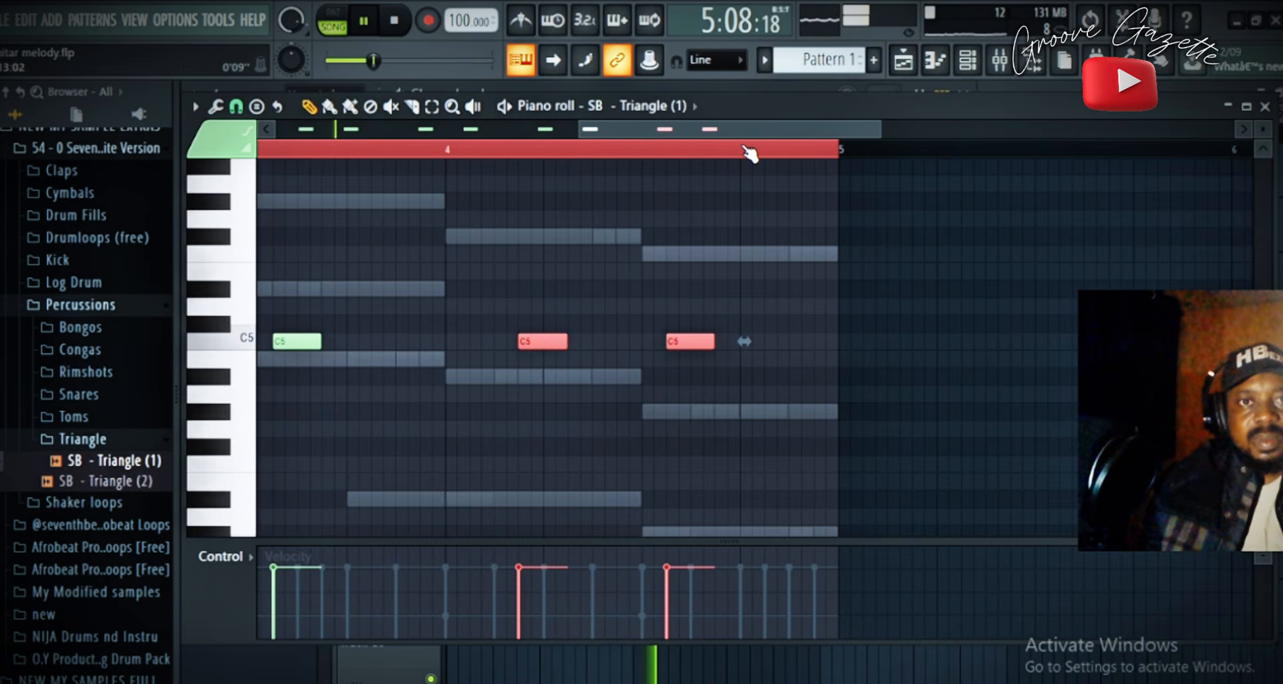
- Insert a Purity channel named Guitar Mute and add a short G#4, B4 and D#5 chord at the start of bar 1
{"action": "left_click", "coordinate": [969, 62]}
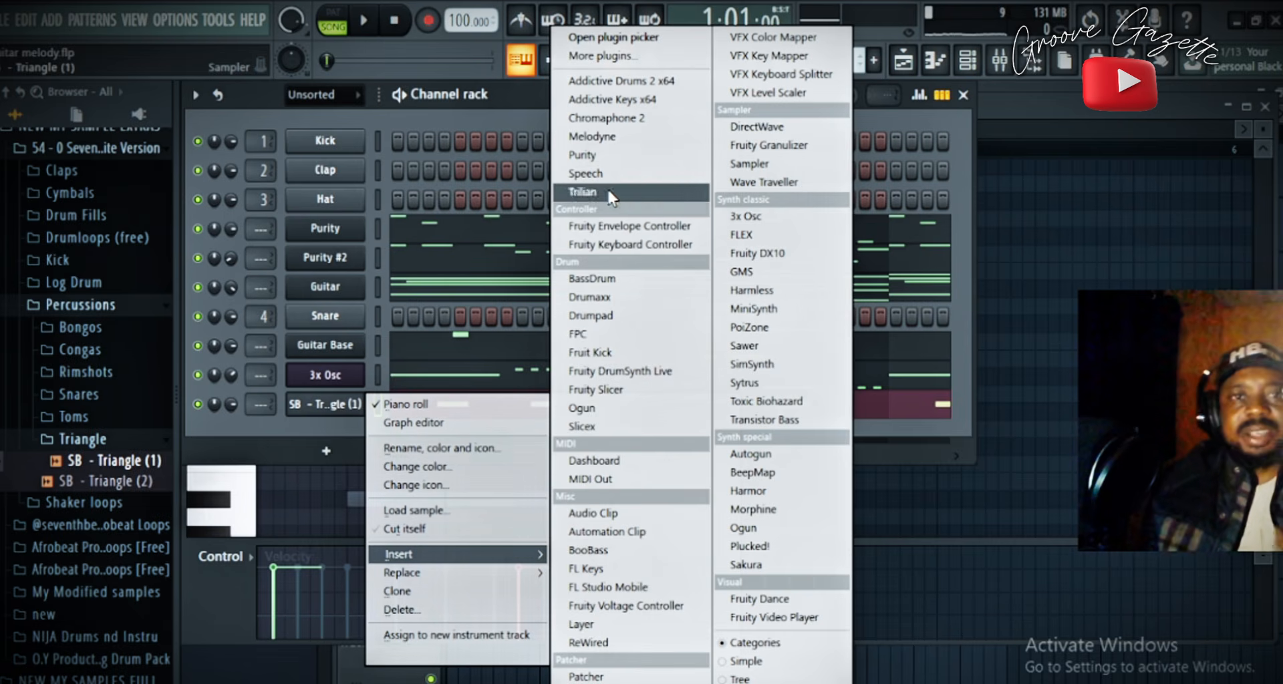
{"action": "left_click", "coordinate": [610, 155]}
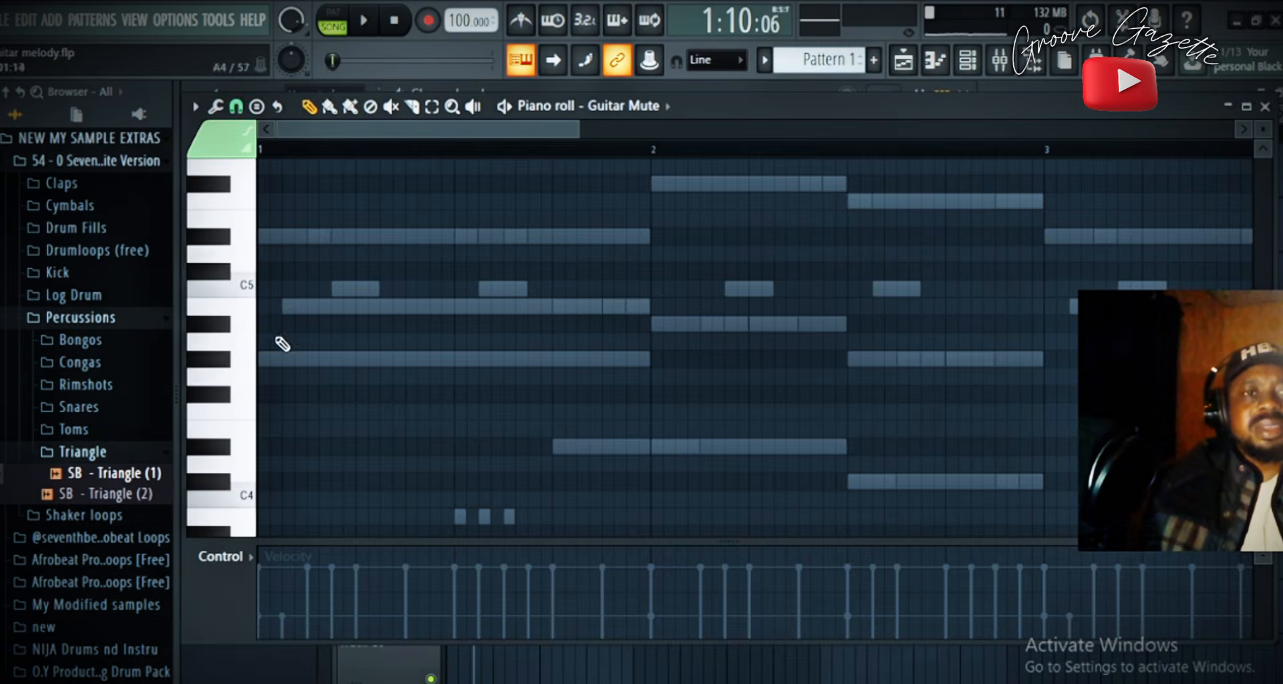
{"action": "scroll", "coordinate": [289, 240], "scroll_direction": "up", "scroll_amount": 3}
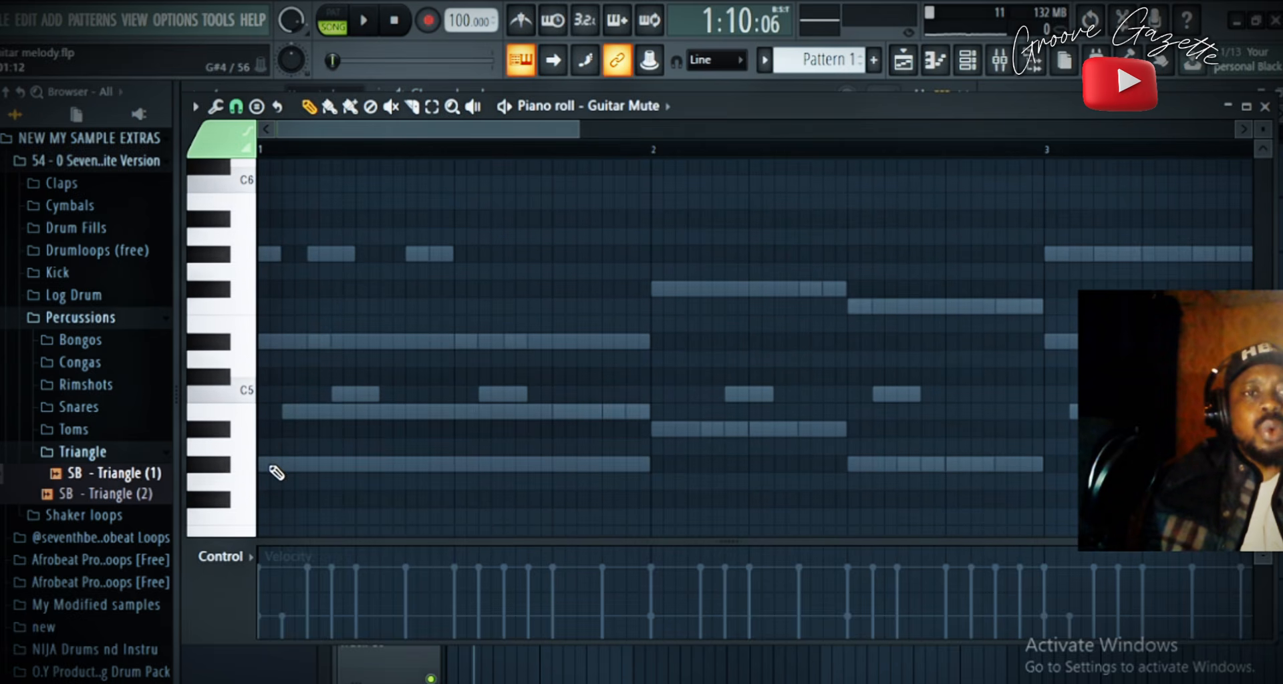
{"action": "left_click_drag", "start_coordinate": [292, 465], "coordinate": [283, 463]}
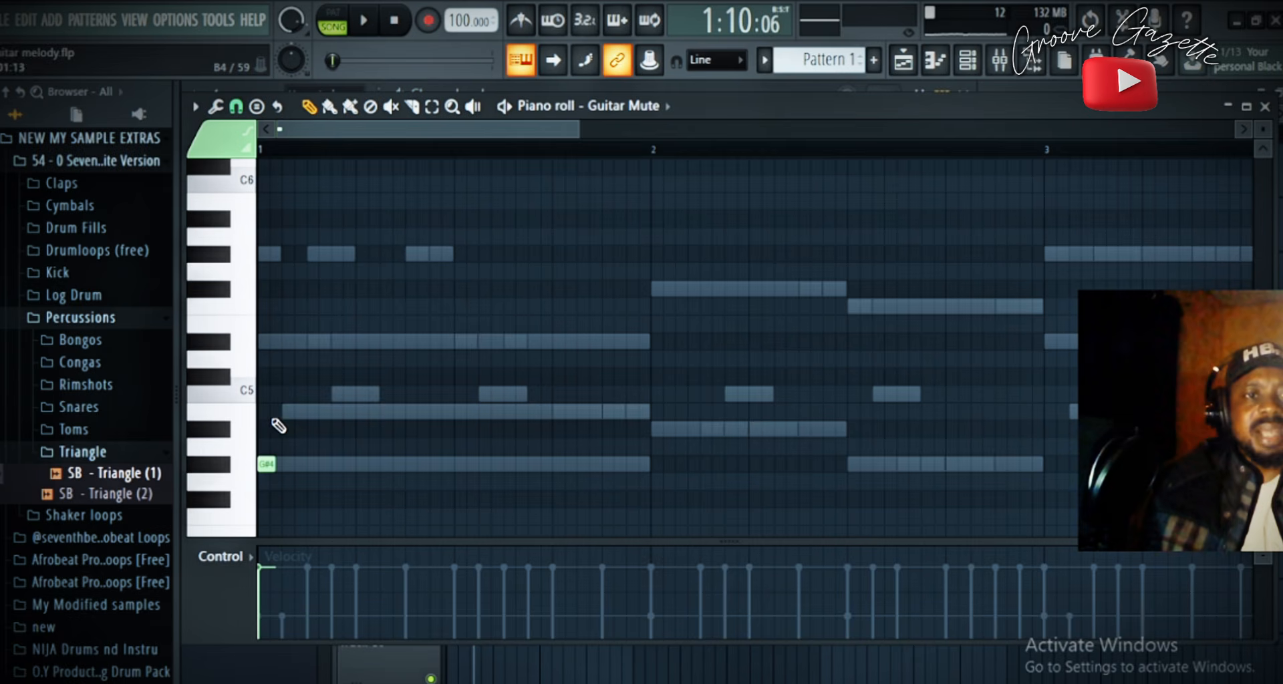
{"action": "left_click", "coordinate": [268, 414]}
{"action": "left_click", "coordinate": [262, 339]}
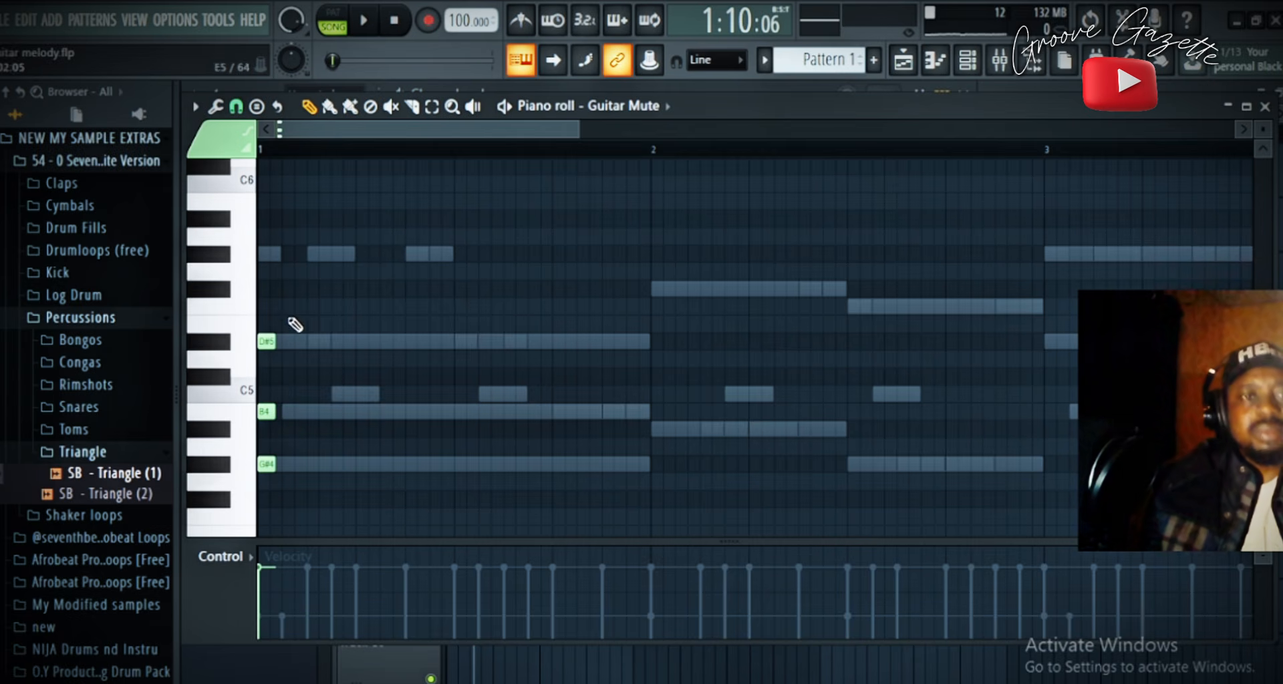
- Add a second G#4, B4 and D#5 chord on the third step of bar 1 in Guitar Mute and play it
{"action": "left_click", "coordinate": [314, 412]}
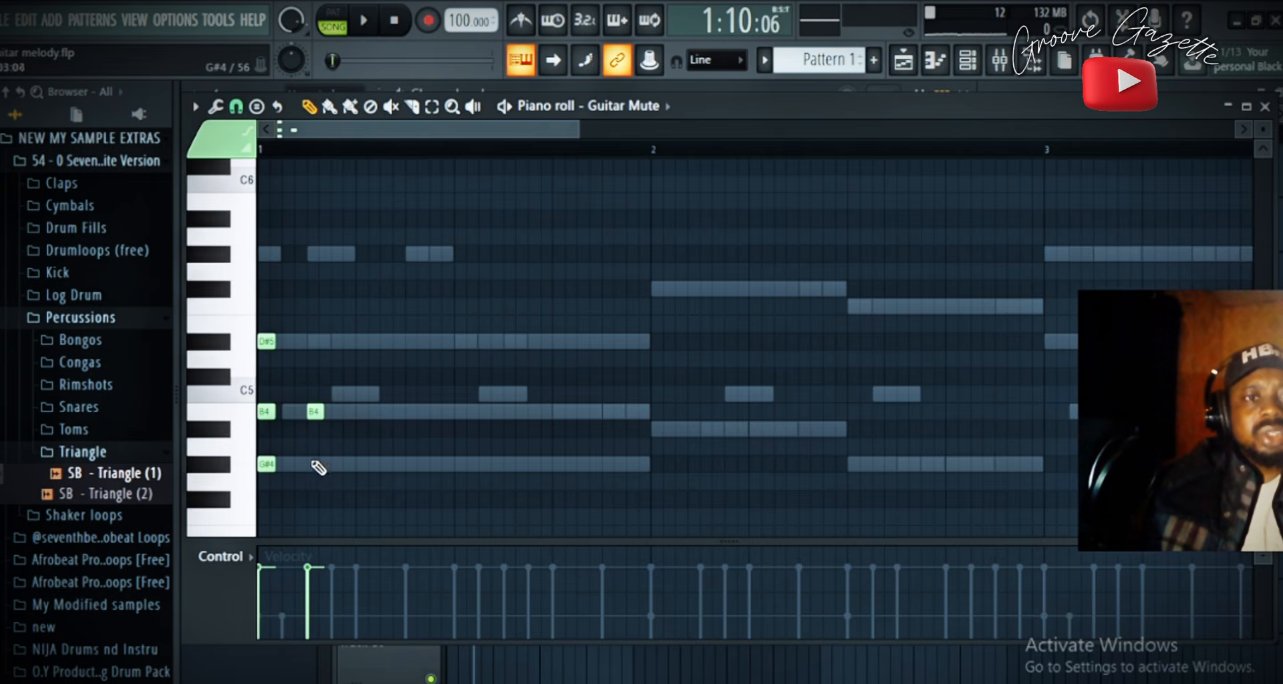
{"action": "left_click", "coordinate": [314, 342]}
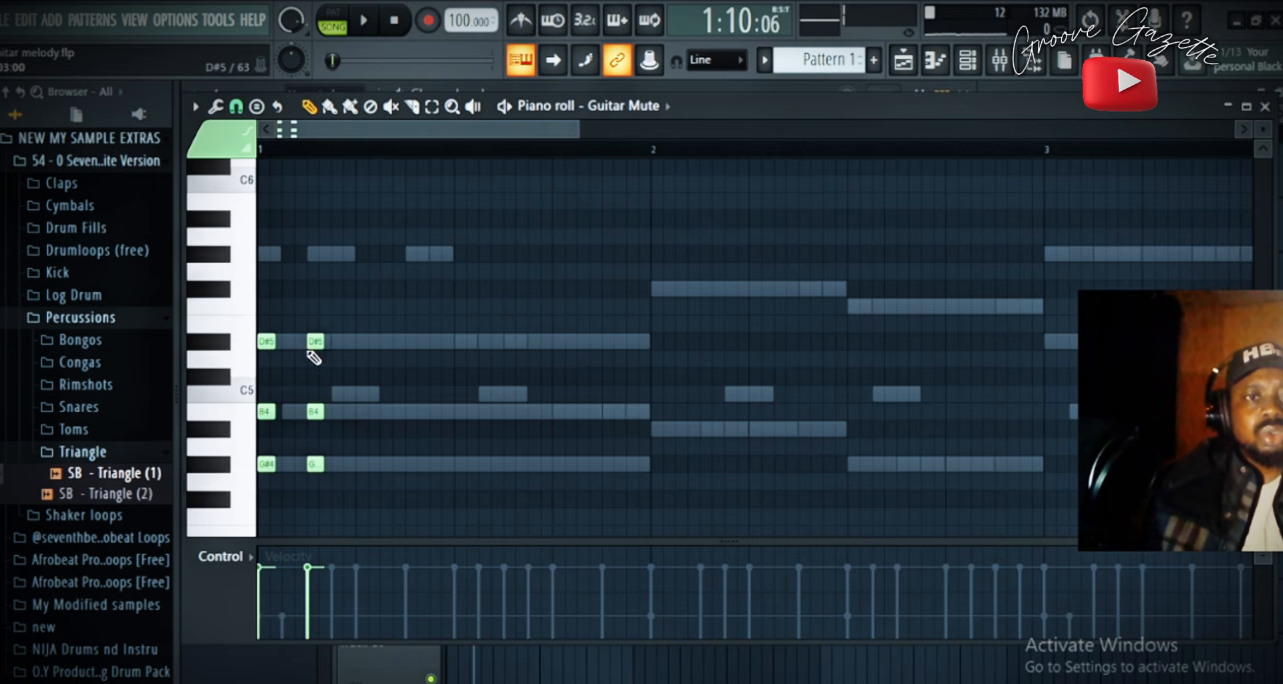
{"action": "key", "text": "space"}
{"action": "key", "text": "space"}
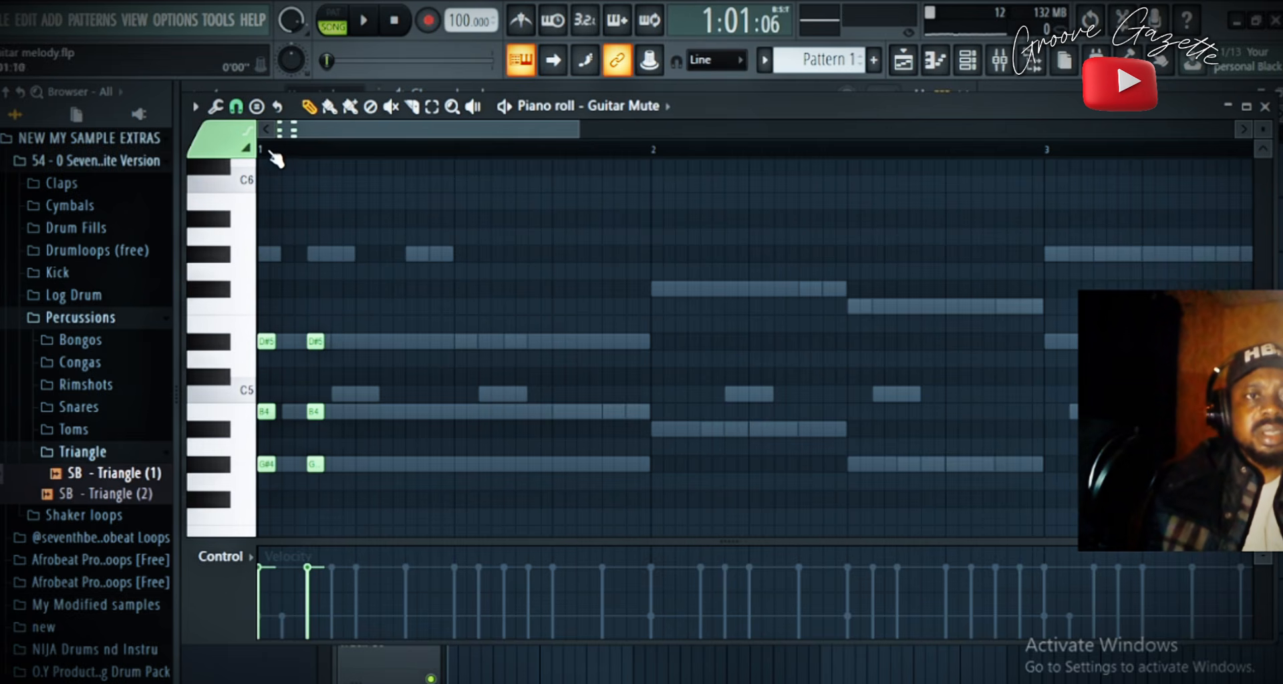
{"action": "key", "text": "space"}
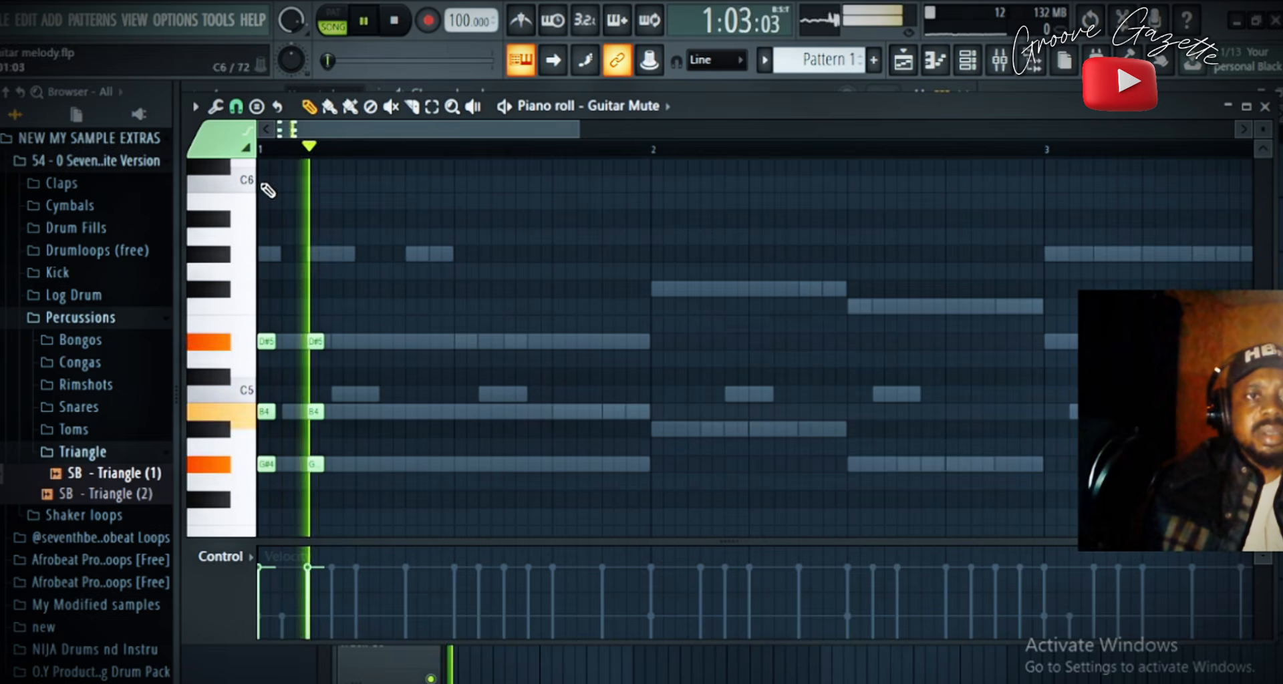
{"action": "key", "text": "space"}
{"action": "key", "text": "space"}
{"action": "key", "text": "space"}
- Mute the Purity, Purity #2, Guitar, Guitar Base and 3x Osc channels and play the song
{"action": "left_click", "coordinate": [967, 59]}
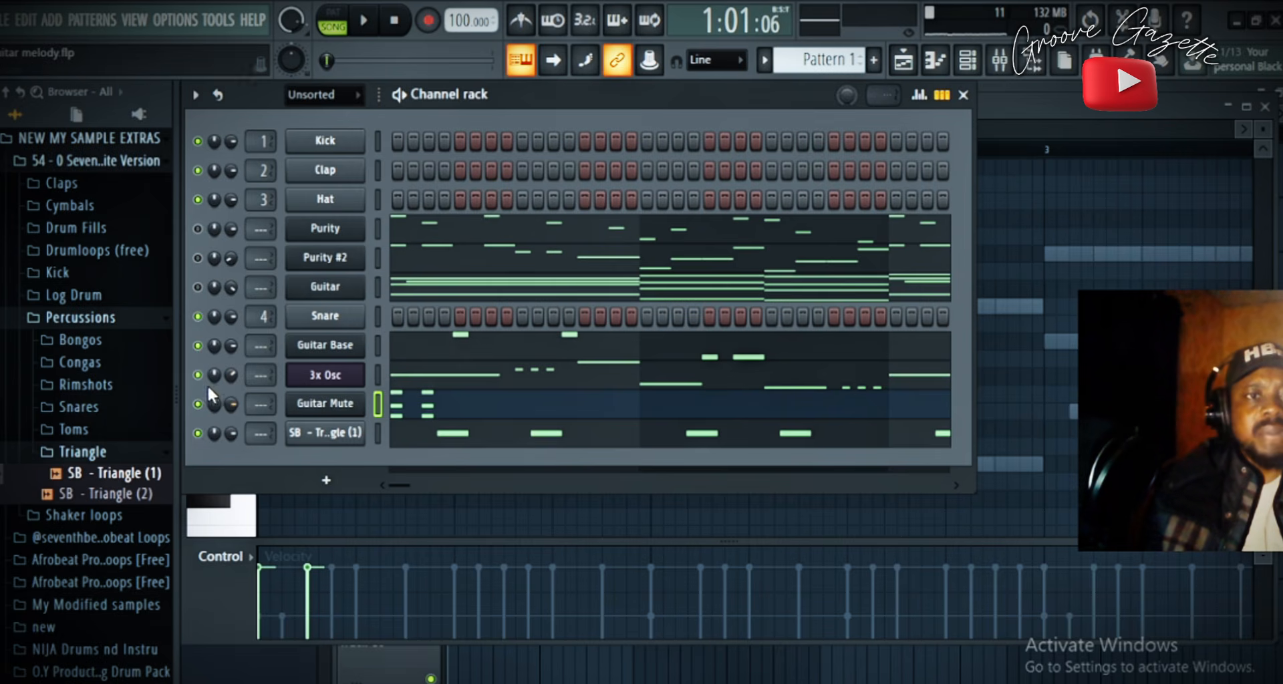
{"action": "left_click", "coordinate": [197, 345]}
{"action": "key", "text": "space"}
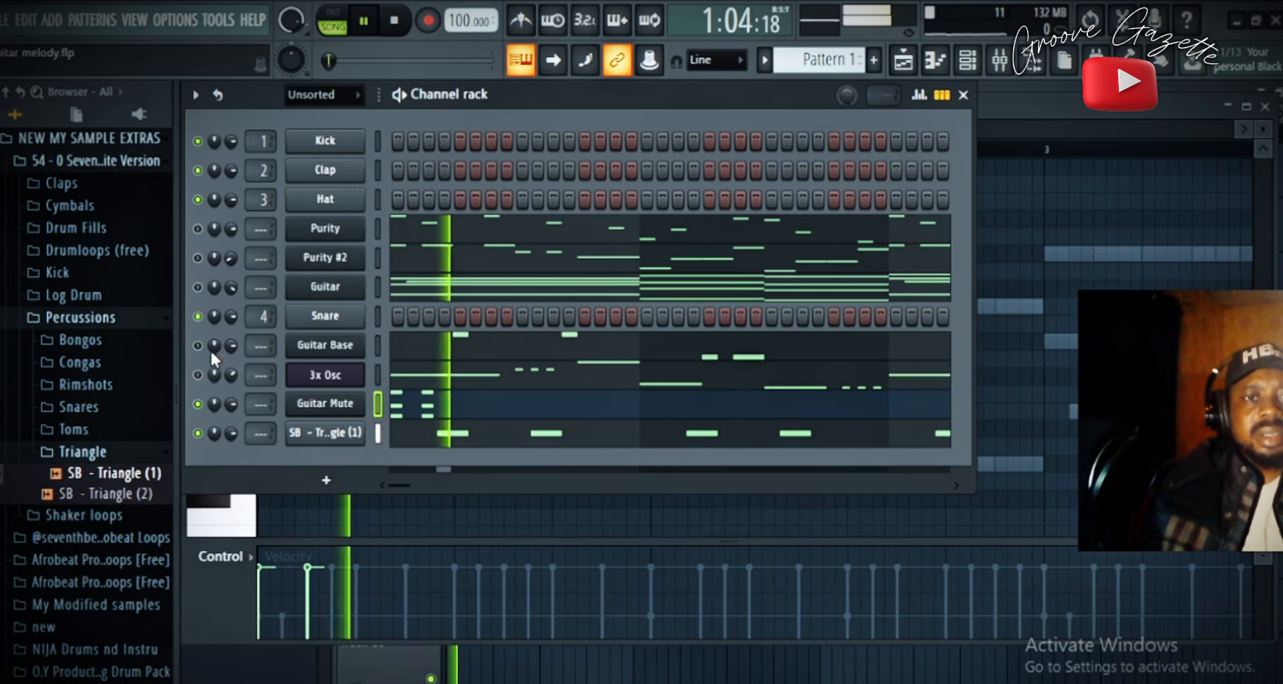
- Add G#4, B4 and D#5 chords on steps 7, 11 and 15 of bar 1 in Guitar Mute and play them
{"action": "left_click", "coordinate": [493, 416]}
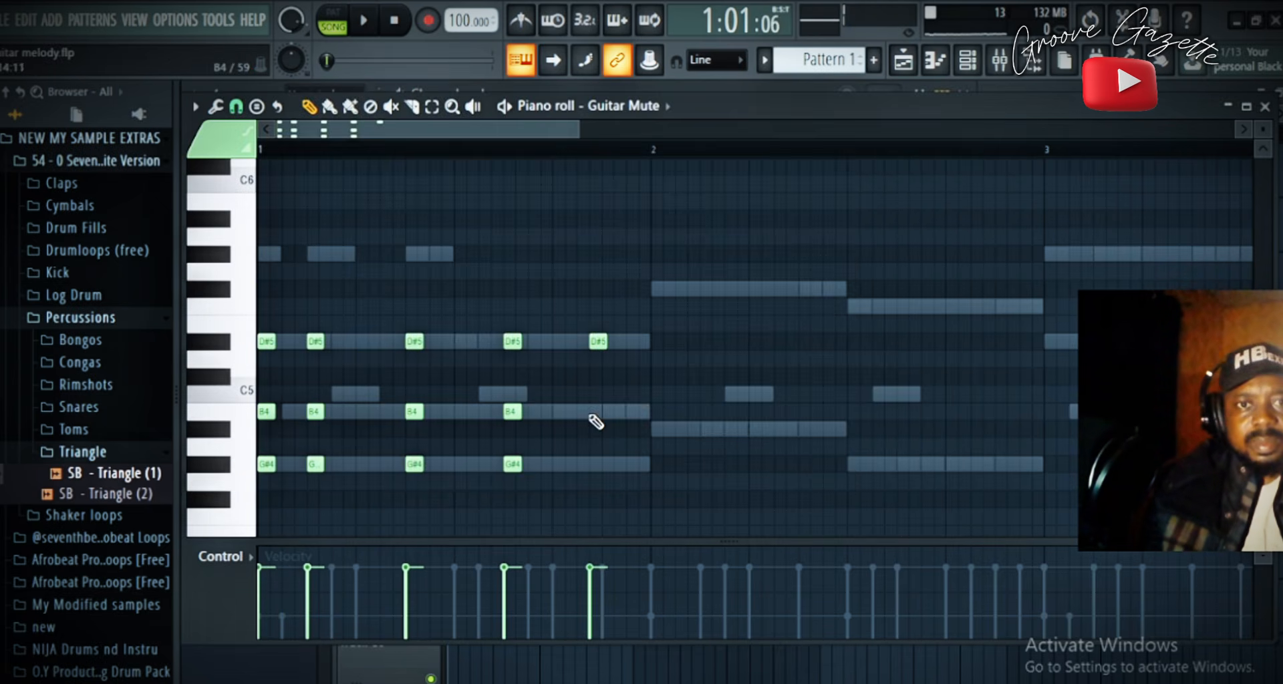
{"action": "left_click_drag", "start_coordinate": [598, 345], "coordinate": [610, 346]}
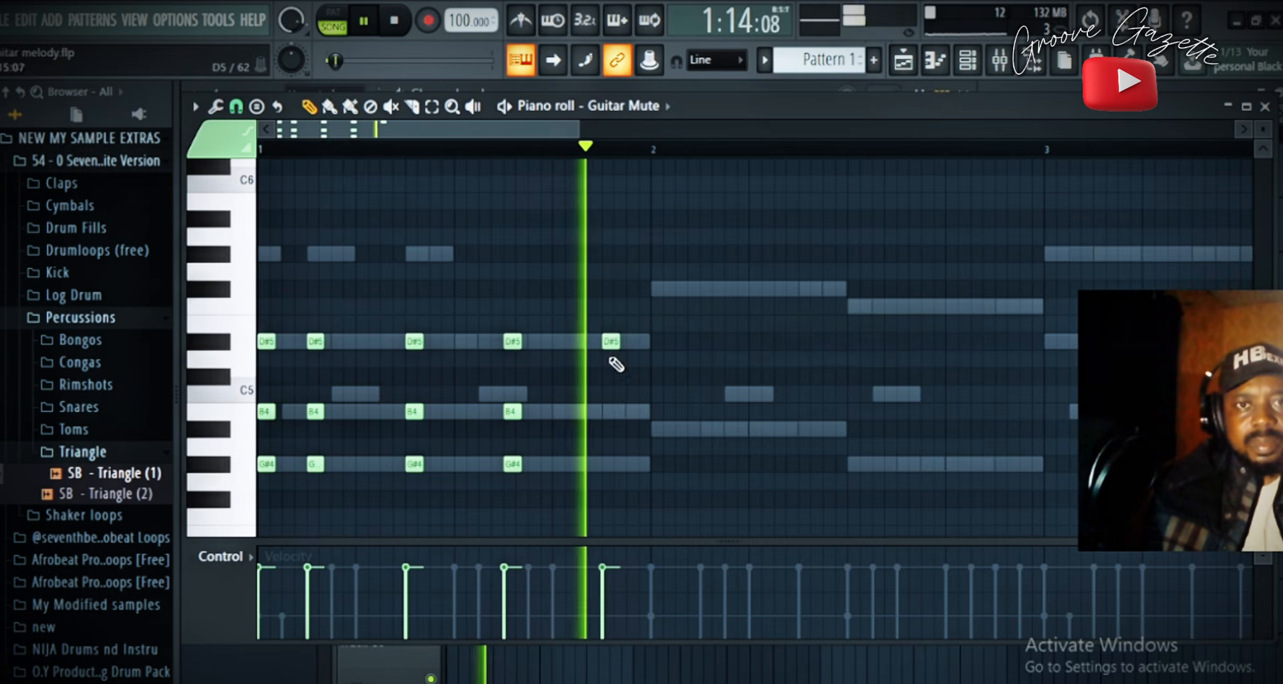
{"action": "left_click", "coordinate": [608, 412]}
{"action": "left_click", "coordinate": [610, 464]}
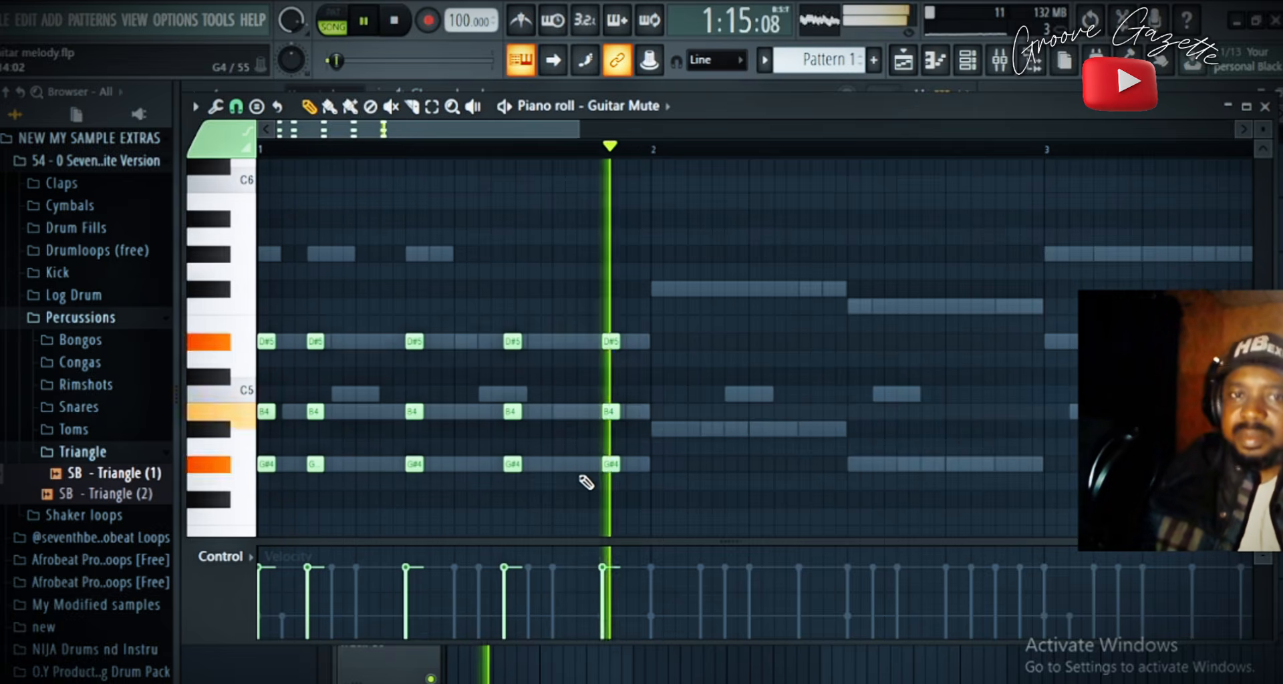
{"action": "key", "text": "space"}
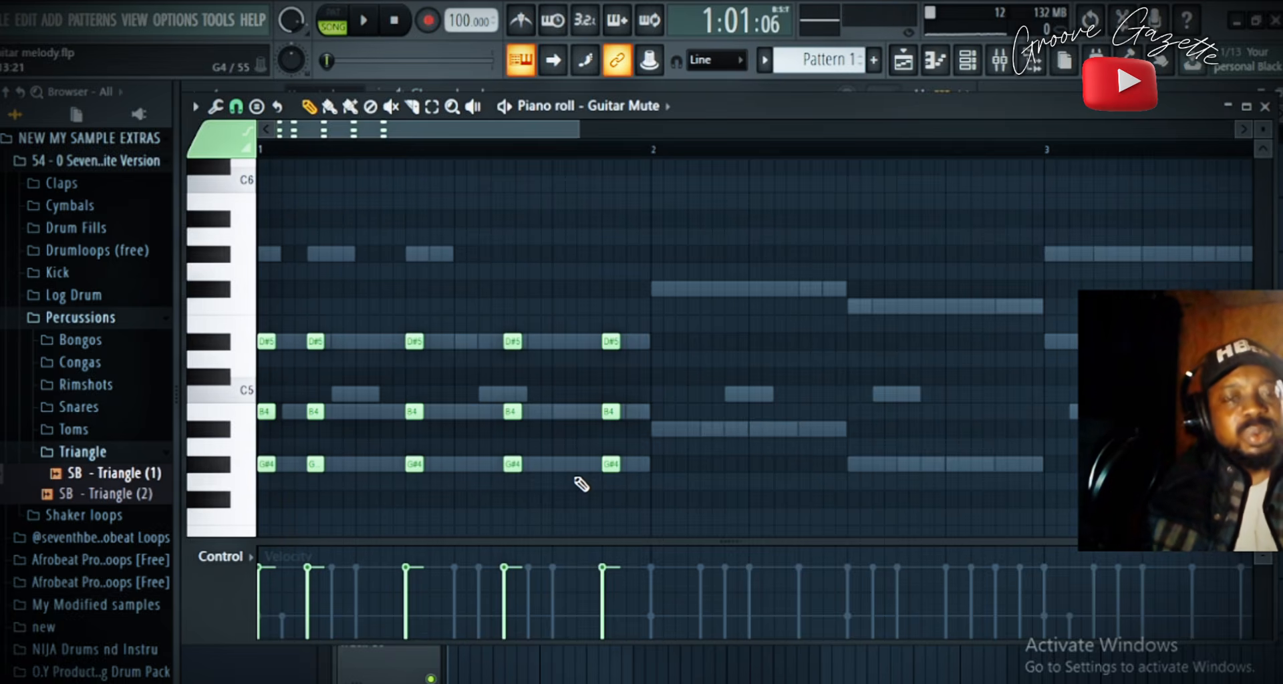
- Copy the five Guitar Mute chords from bar 1 into bar 2 and transpose the copies down to D#4, F#4 and A#4
{"action": "key", "text": "ctrl+a"}
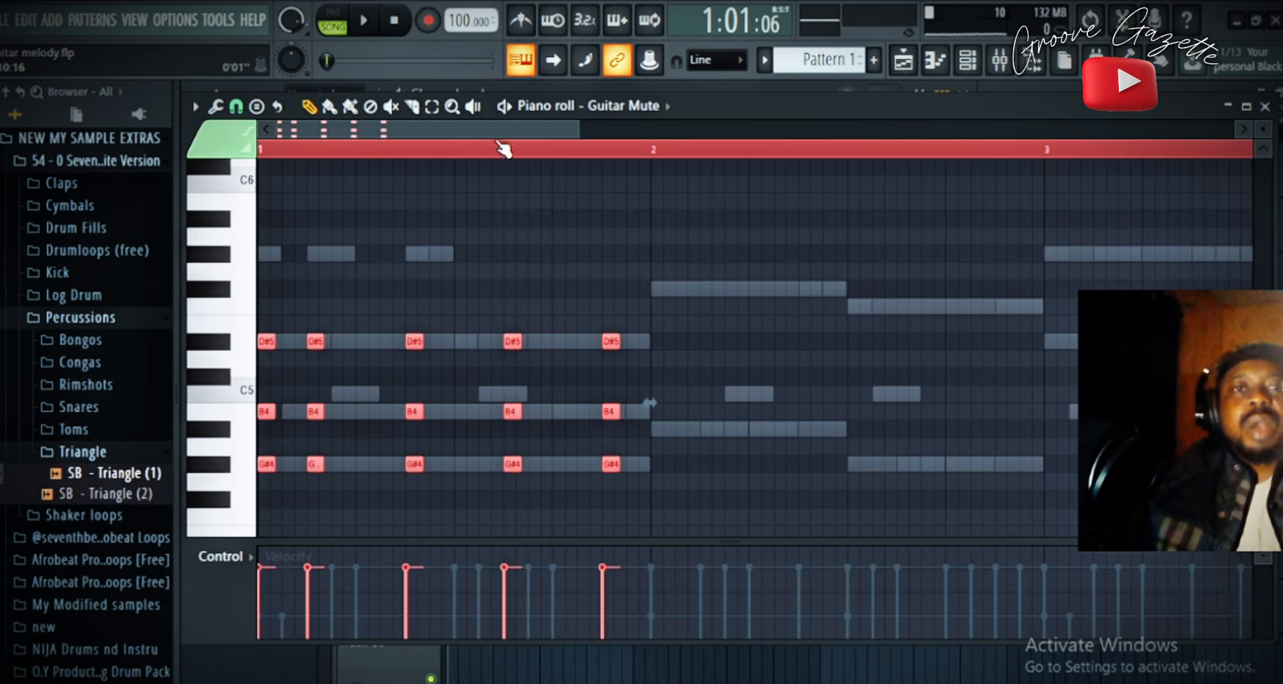
{"action": "left_click_drag", "start_coordinate": [502, 139], "coordinate": [599, 175]}
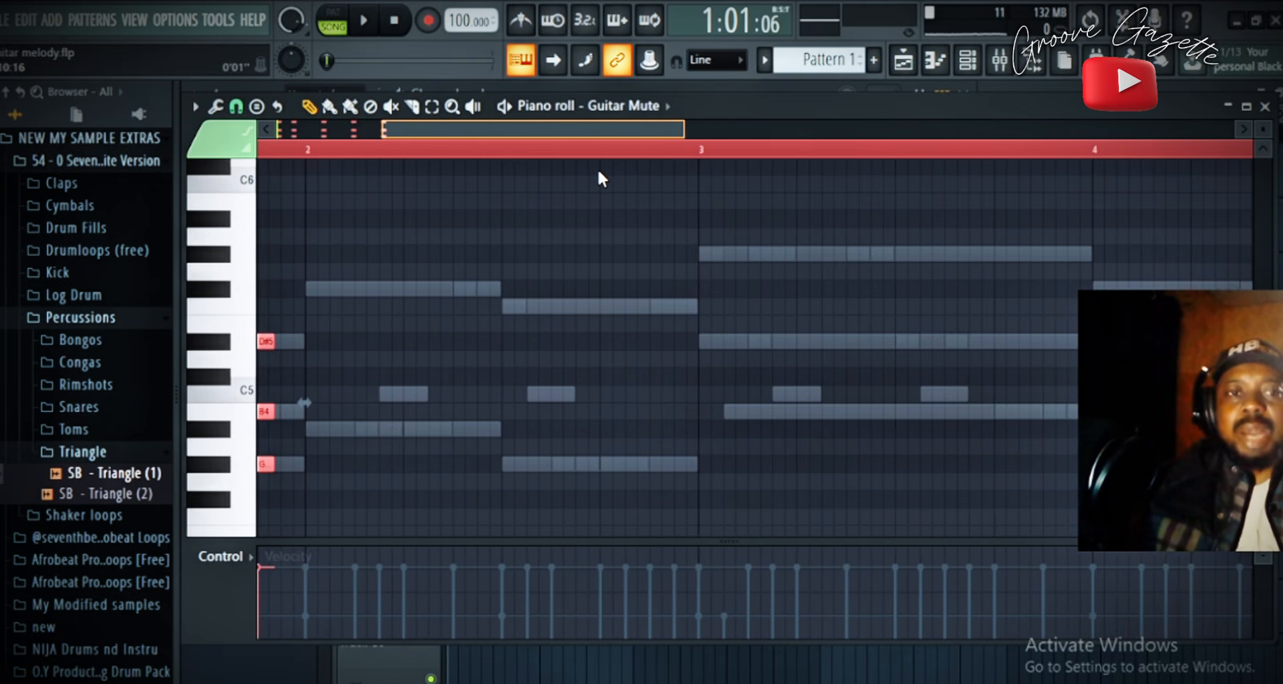
{"action": "scroll", "coordinate": [592, 534], "scroll_direction": "down", "scroll_amount": 3}
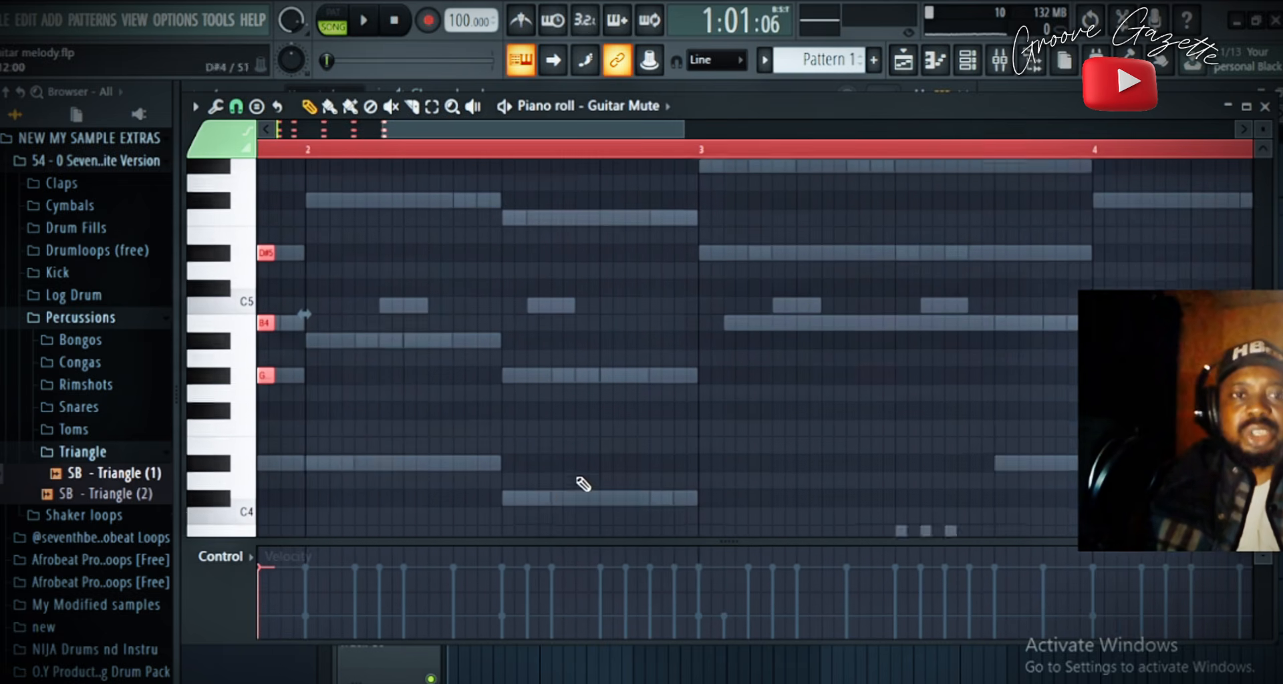
{"action": "scroll", "coordinate": [576, 482], "scroll_direction": "down", "scroll_amount": 3}
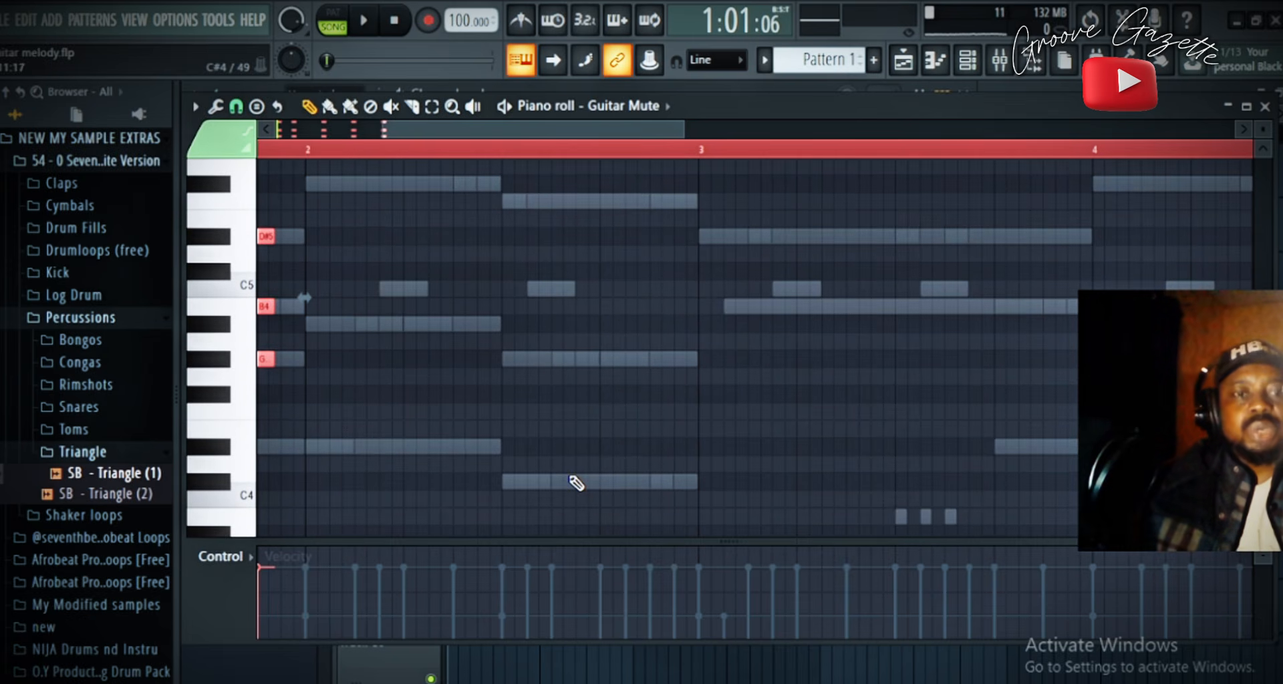
{"action": "key", "text": "ctrl+v"}
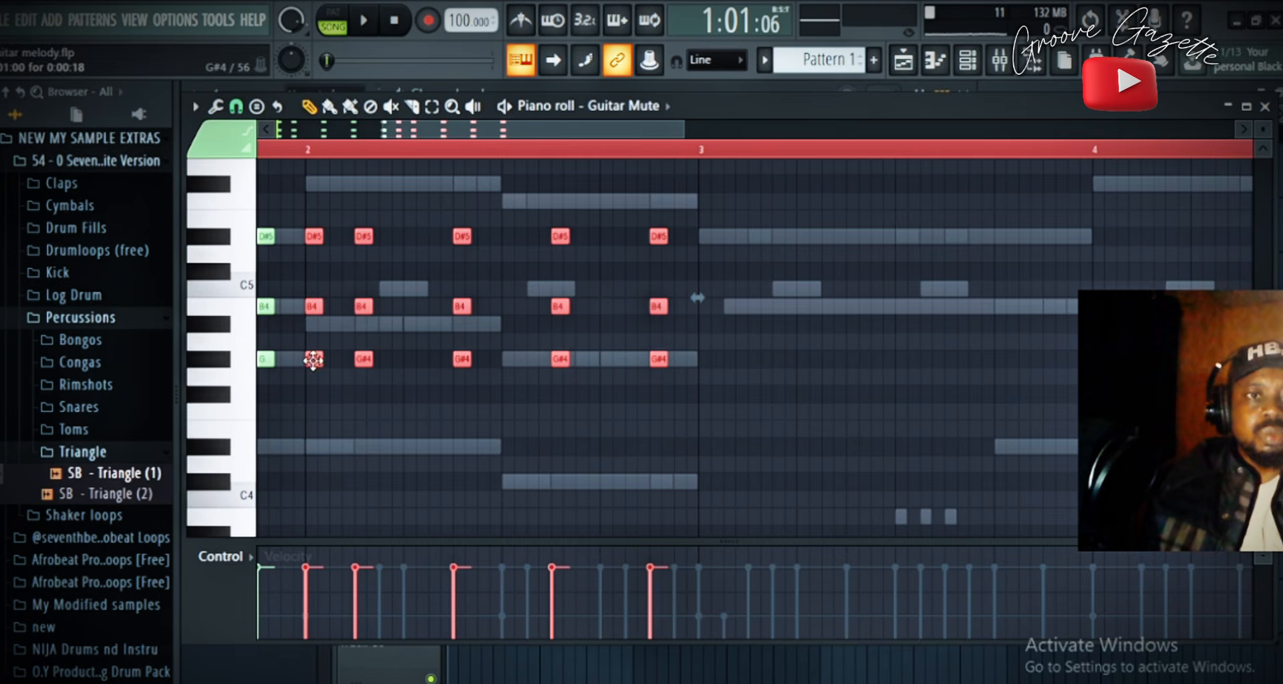
{"action": "left_click_drag", "start_coordinate": [313, 360], "coordinate": [311, 454]}
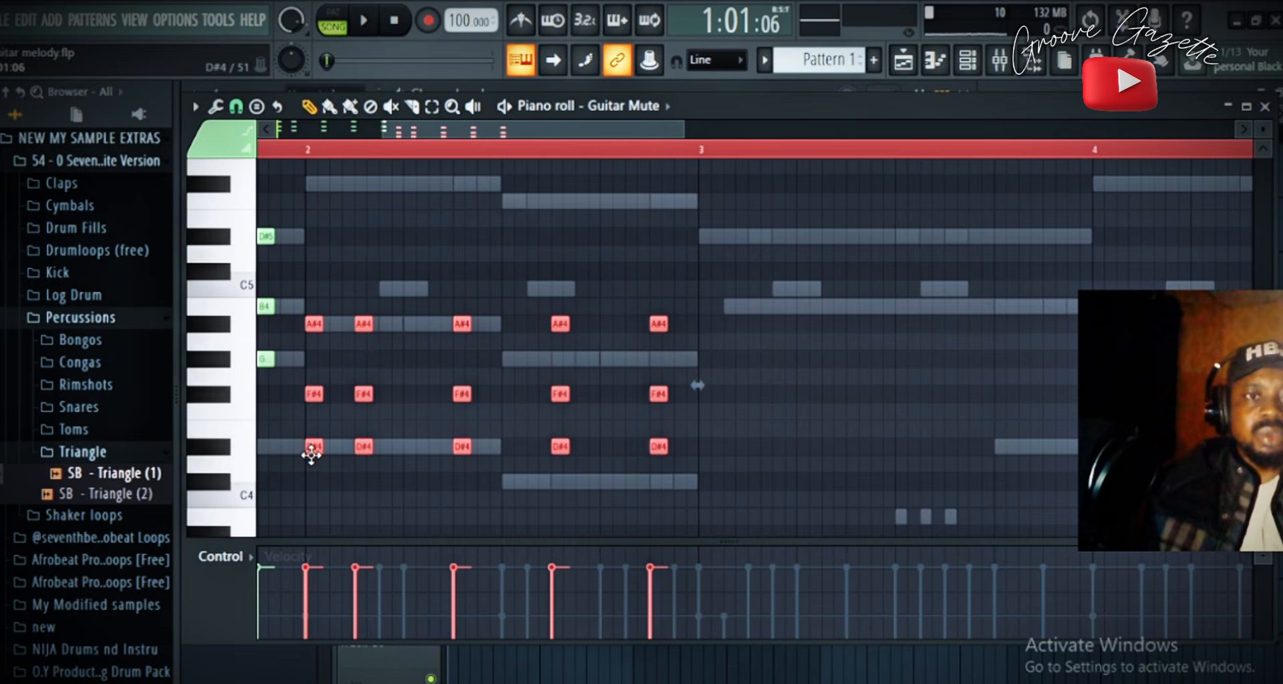
{"action": "left_click", "coordinate": [425, 499]}
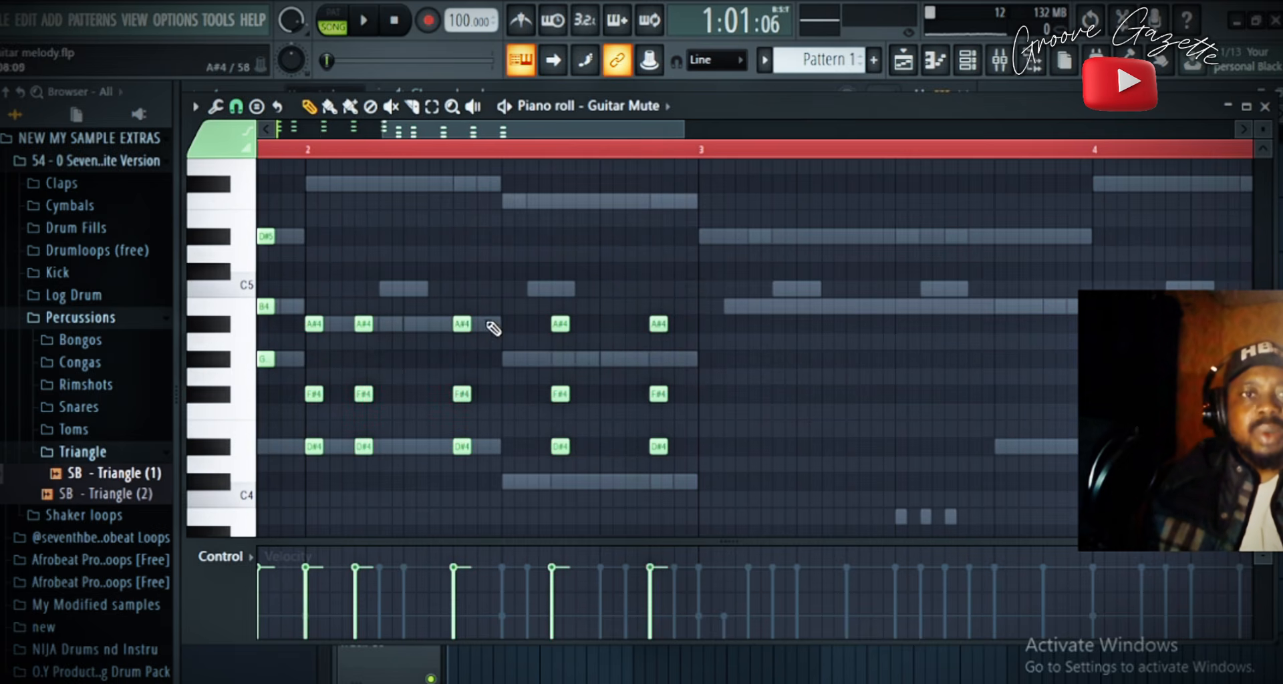
- Revoice bar 2 of Guitar Mute, with D#4, A#4 and F#5 in the first three chords and C#4, G#4 and F5 in the last two
{"action": "left_click_drag", "start_coordinate": [485, 317], "coordinate": [311, 182]}
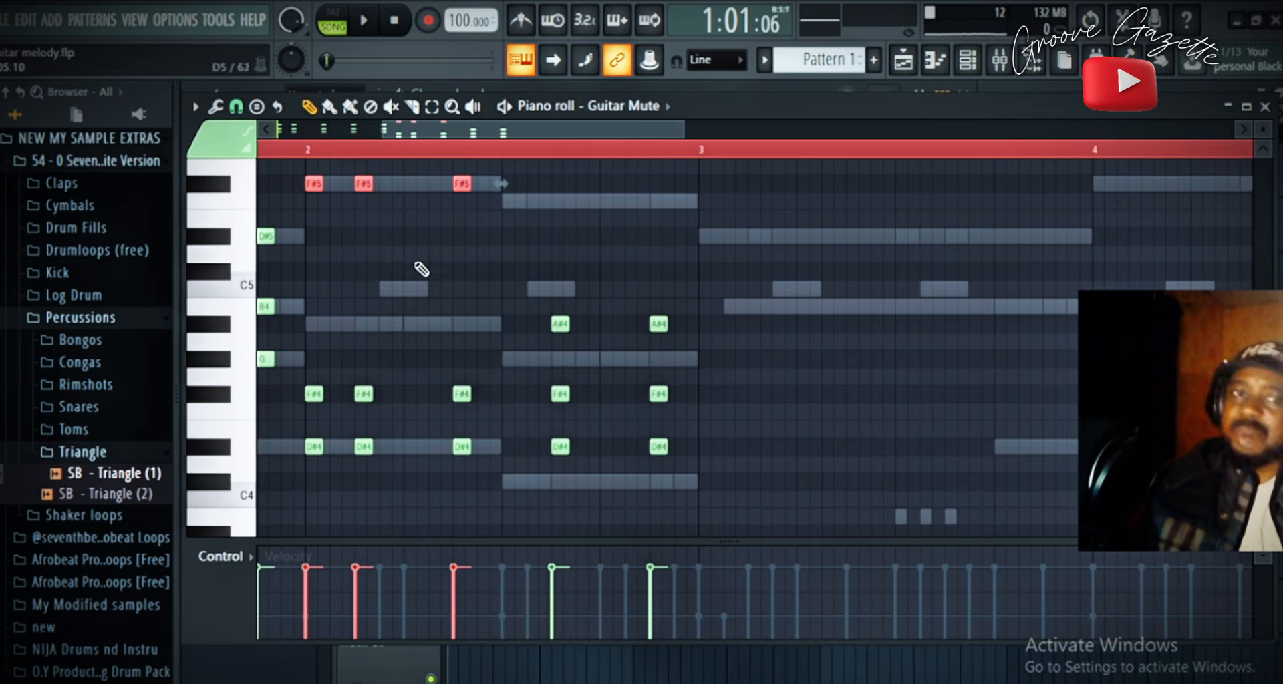
{"action": "left_click_drag", "start_coordinate": [483, 395], "coordinate": [311, 321]}
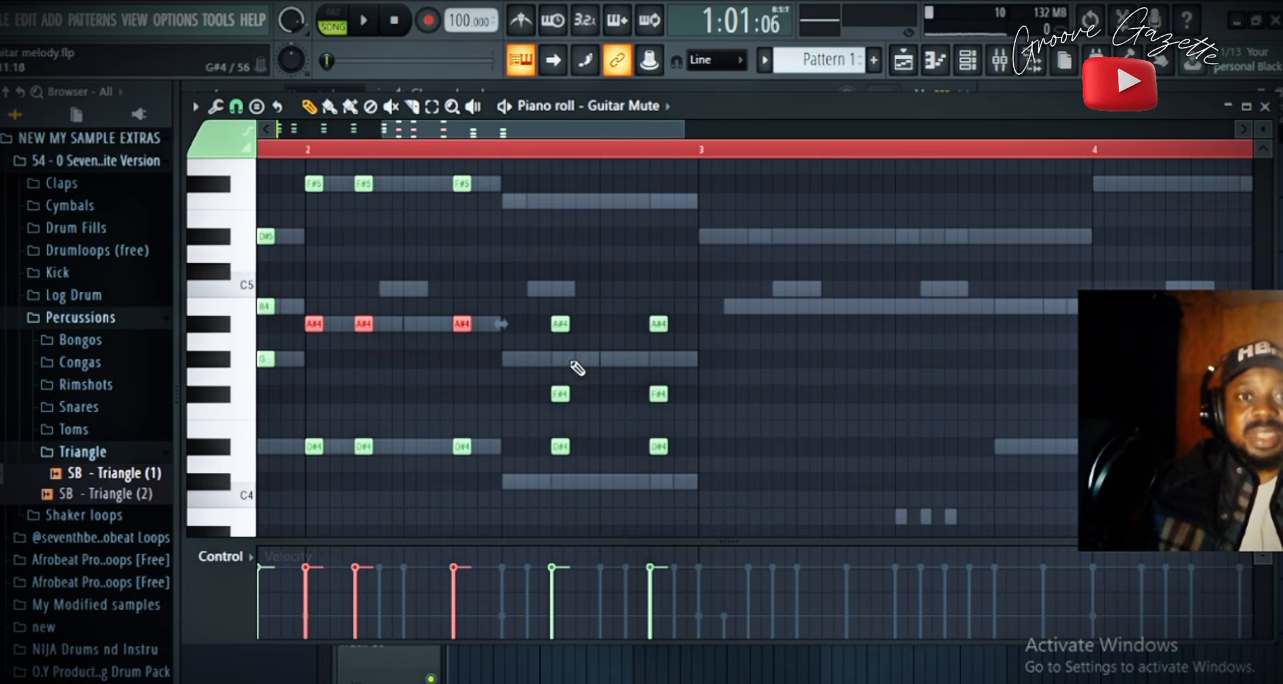
{"action": "left_click_drag", "start_coordinate": [545, 440], "coordinate": [662, 468]}
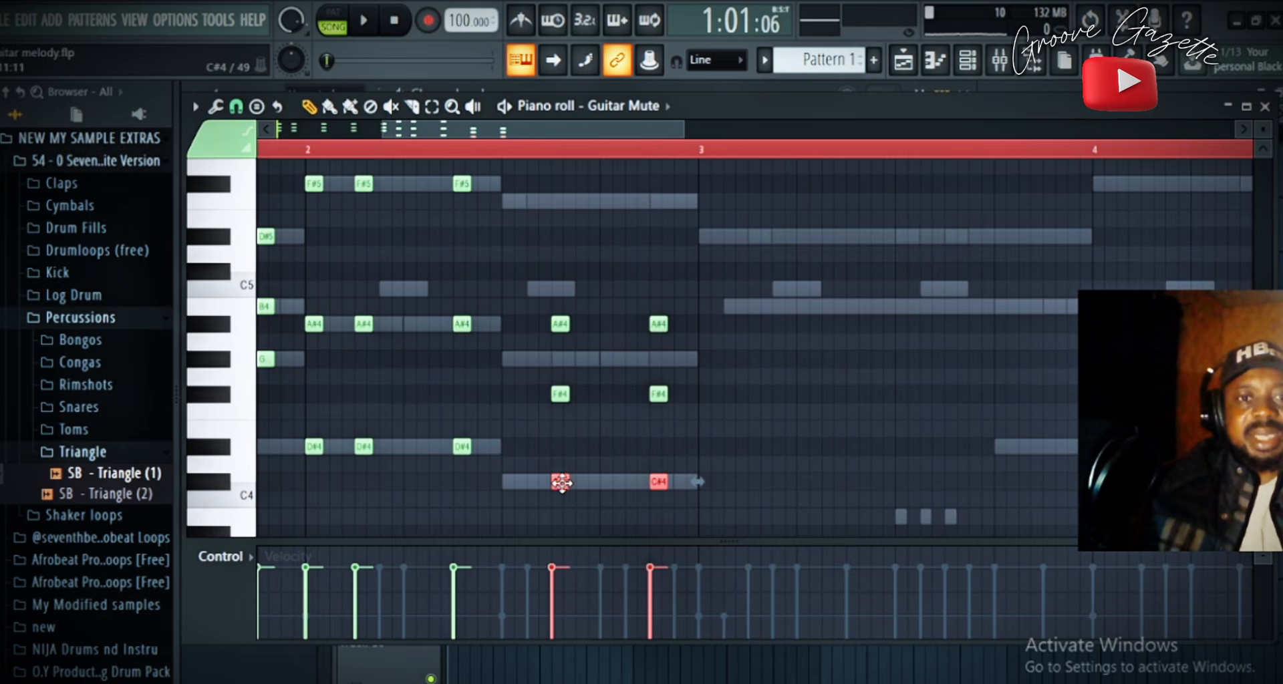
{"action": "left_click_drag", "start_coordinate": [536, 324], "coordinate": [669, 360]}
{"action": "left_click_drag", "start_coordinate": [560, 325], "coordinate": [559, 212]}
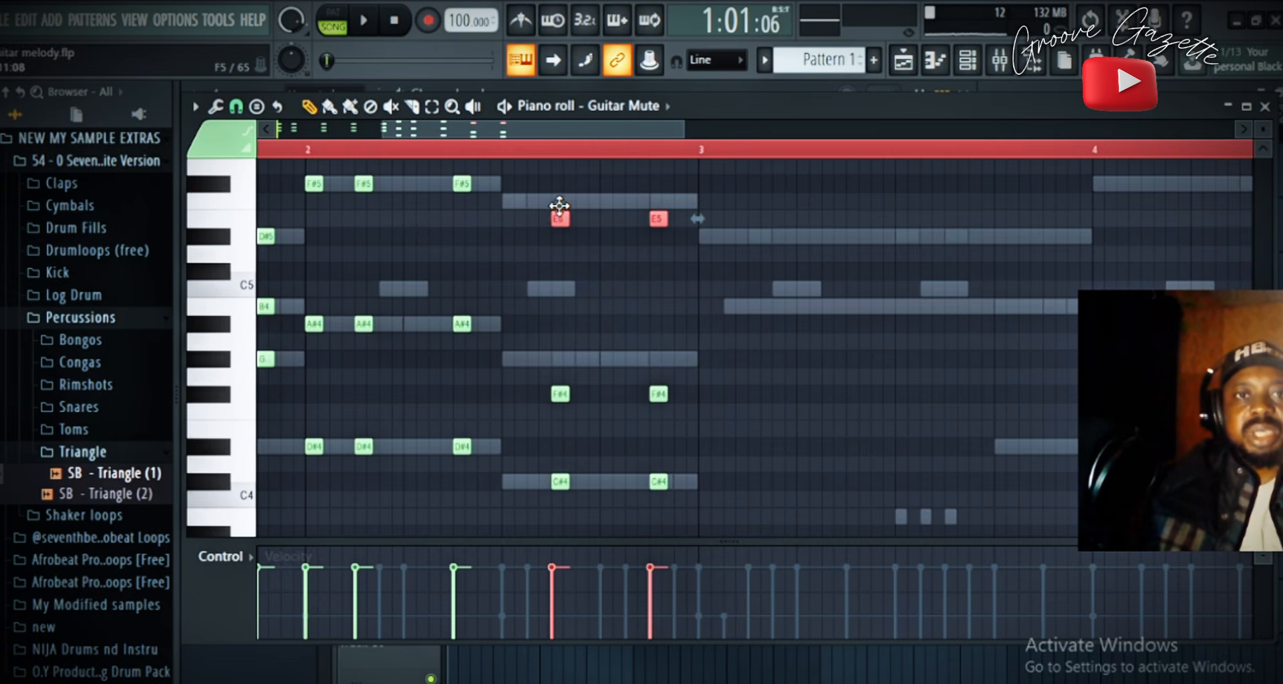
{"action": "mouse_move", "coordinate": [525, 360]}
{"action": "left_mouse_down"}
{"action": "mouse_move", "coordinate": [607, 430]}
{"action": "mouse_move", "coordinate": [705, 437]}
{"action": "left_mouse_up"}
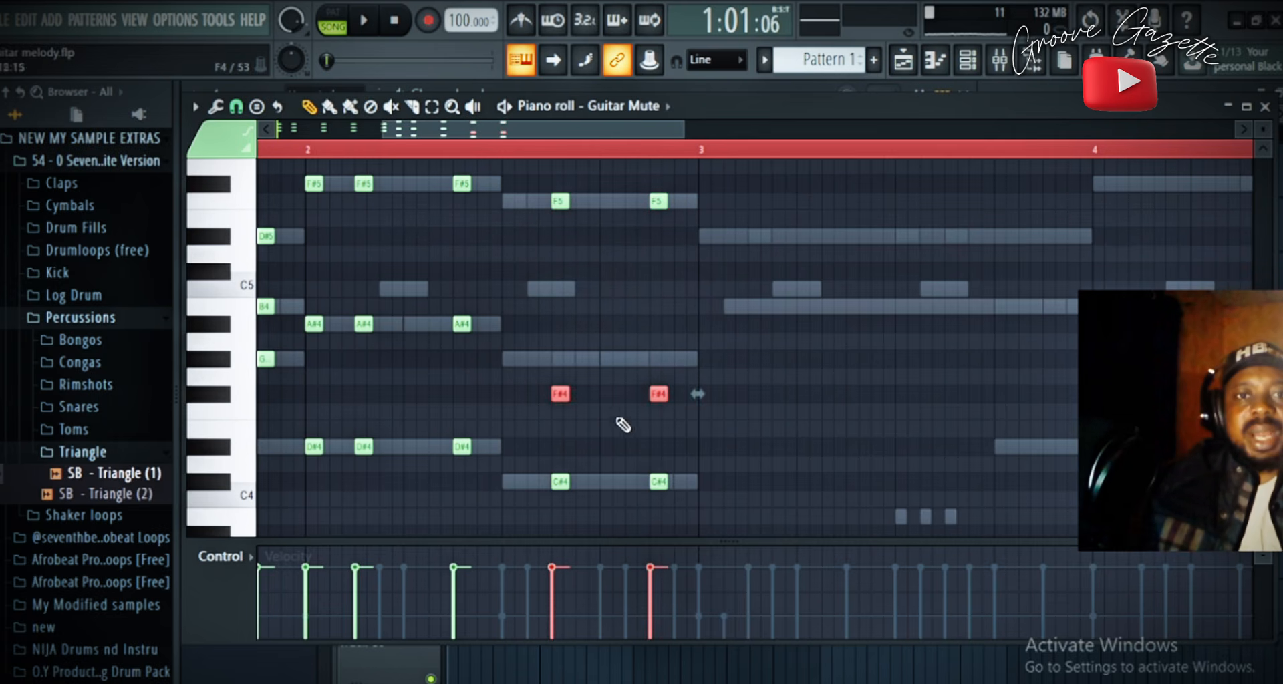
{"action": "left_click_drag", "start_coordinate": [558, 395], "coordinate": [560, 358]}
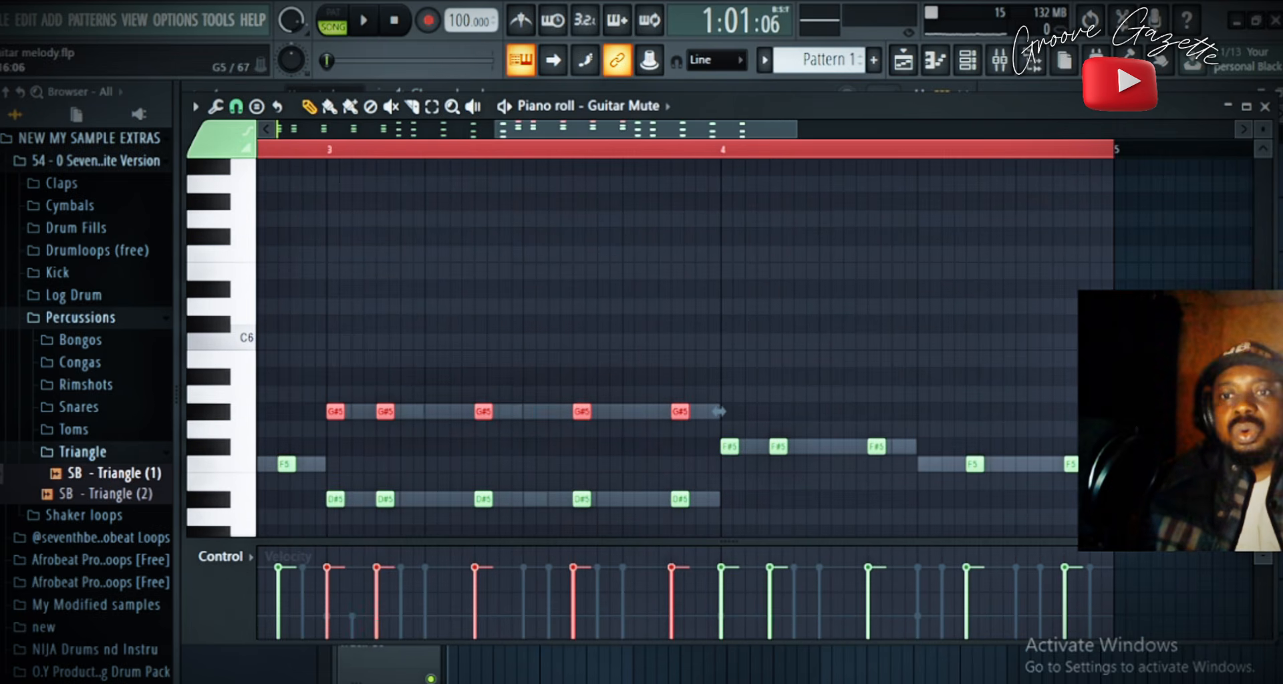
- Add a short F6 note at the ends of bars 2 and 4 in Guitar Mute and play the song
{"action": "left_click", "coordinate": [1096, 257]}
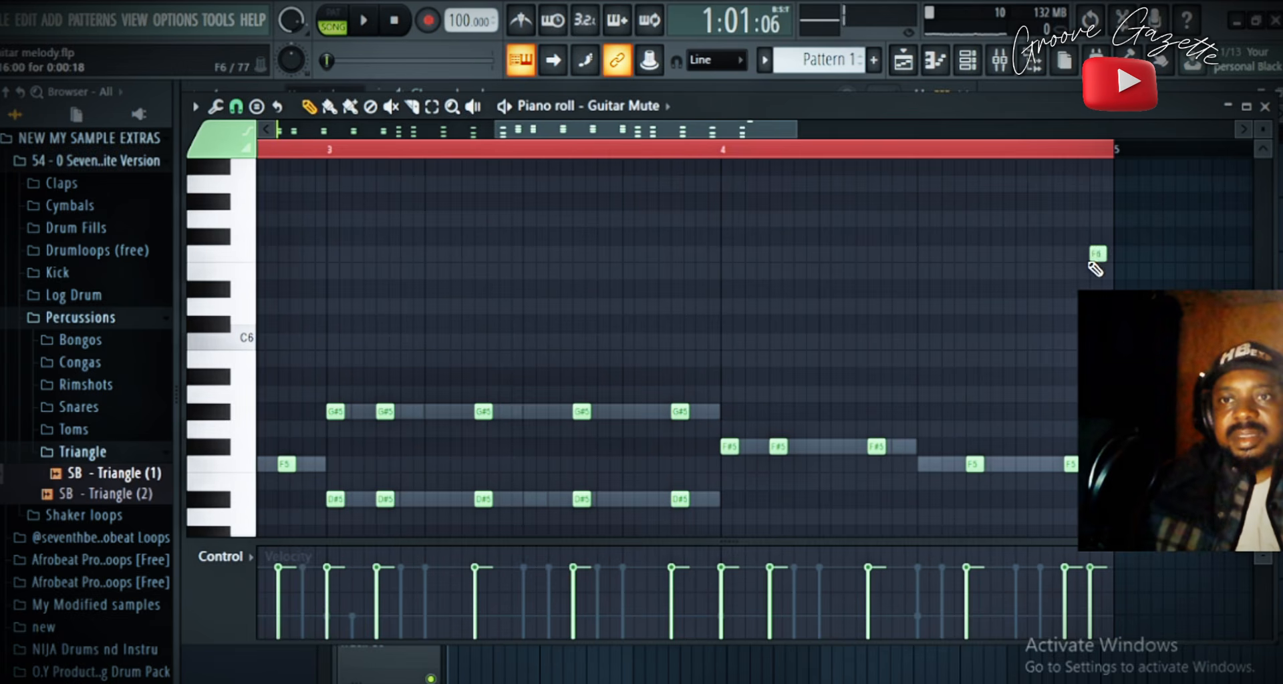
{"action": "left_click", "coordinate": [1096, 256]}
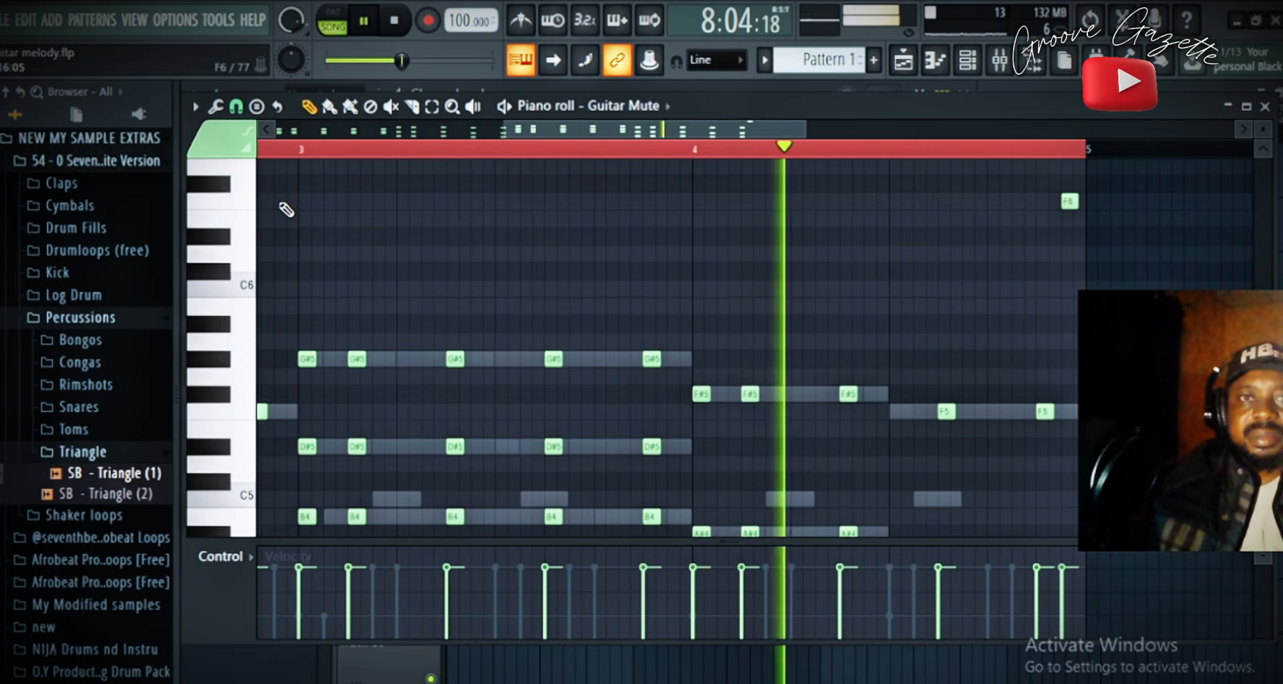
{"action": "left_click", "coordinate": [284, 203]}
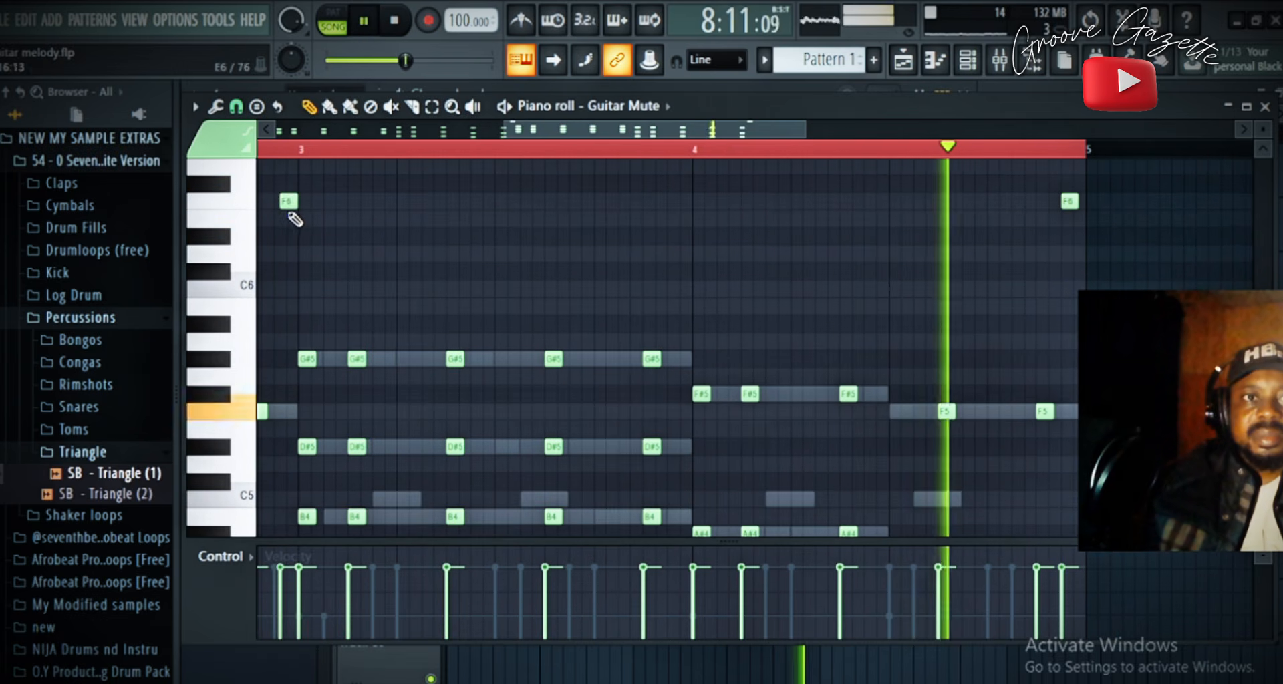
{"action": "left_click_drag", "start_coordinate": [287, 202], "coordinate": [281, 201]}
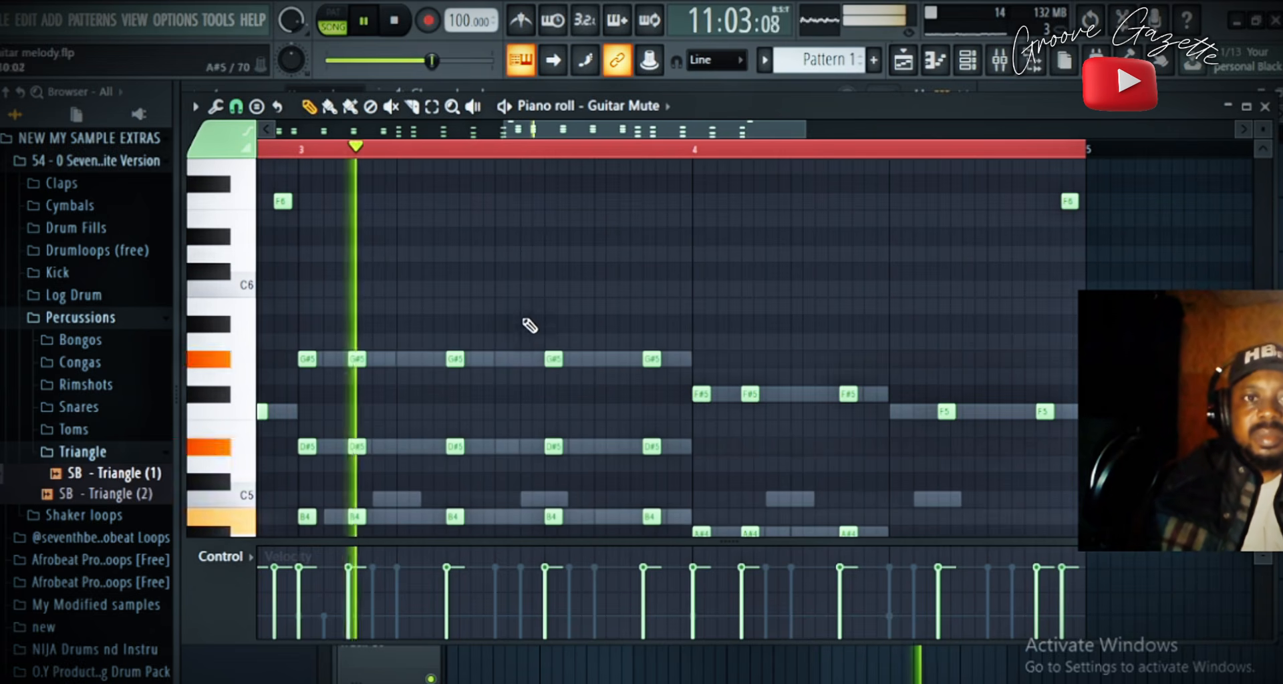
{"action": "scroll", "coordinate": [511, 401], "scroll_direction": "down", "scroll_amount": 3}
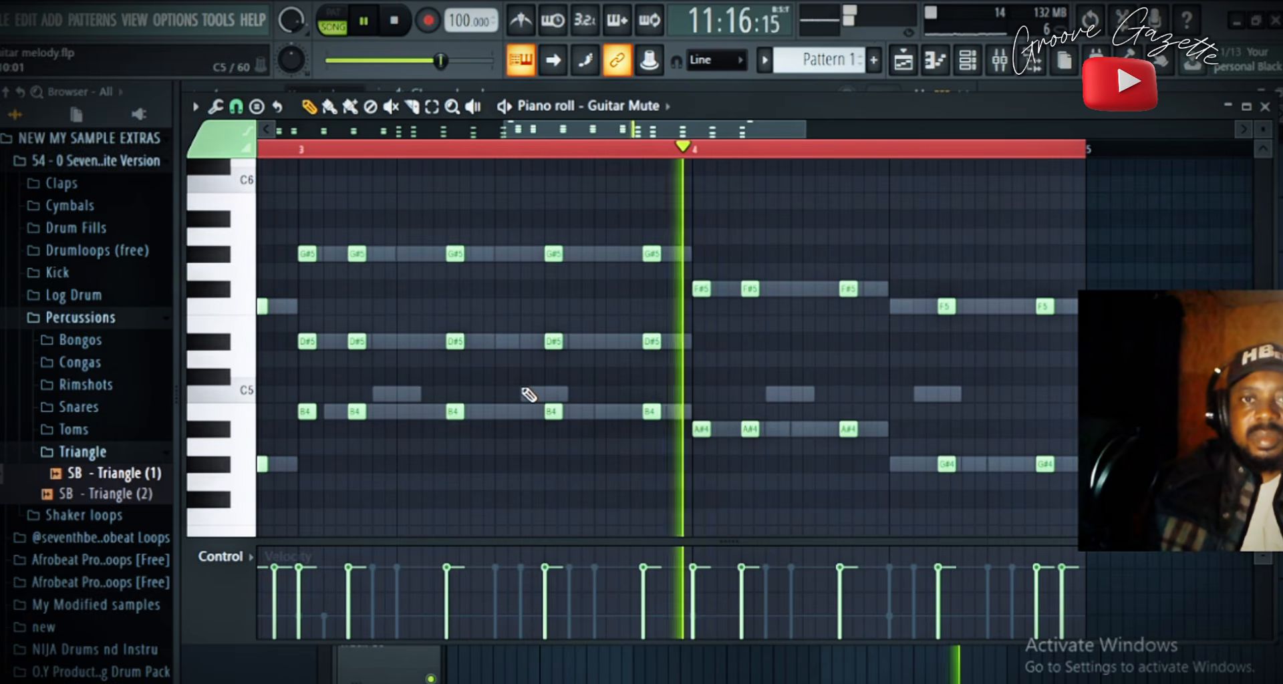
{"action": "scroll", "coordinate": [529, 395], "scroll_direction": "down", "scroll_amount": 1}
{"action": "scroll", "coordinate": [528, 394], "scroll_direction": "down", "scroll_amount": 3}
- Unmute the 3x Osc, Guitar Base, Purity, Guitar and Purity #2 channels while playing the song from the start
{"action": "key", "text": "F6"}
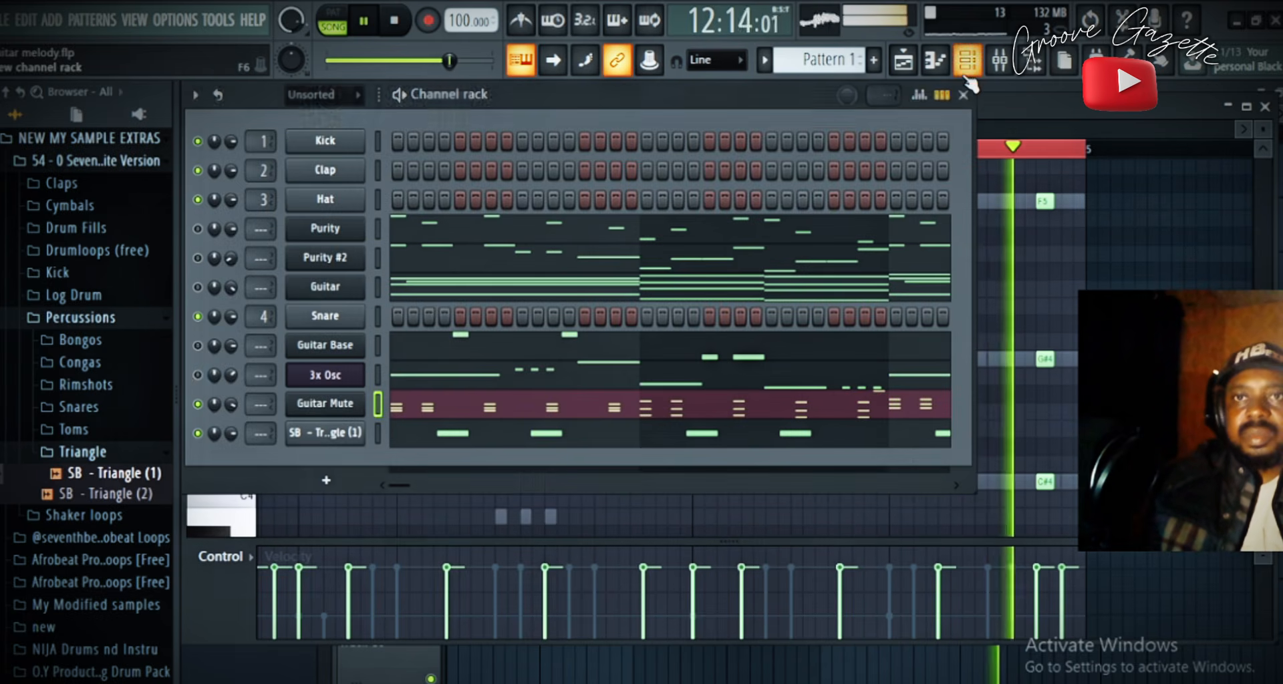
{"action": "key", "text": "space"}
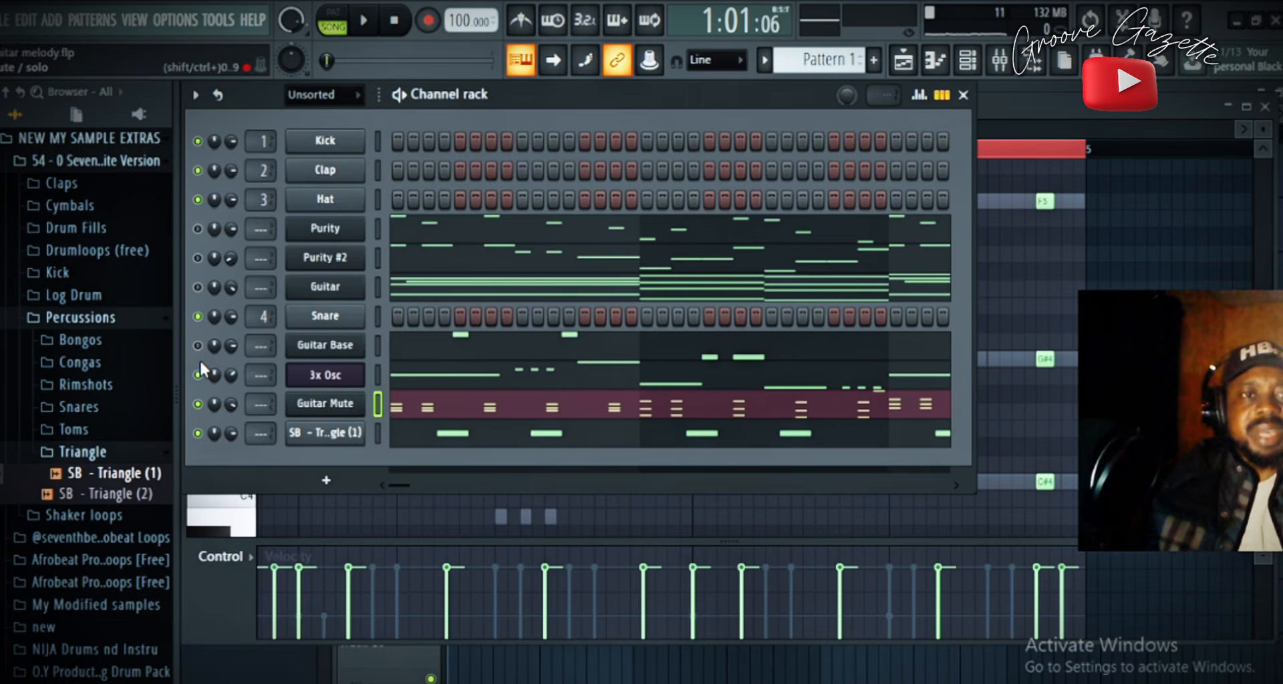
{"action": "key", "text": "space"}
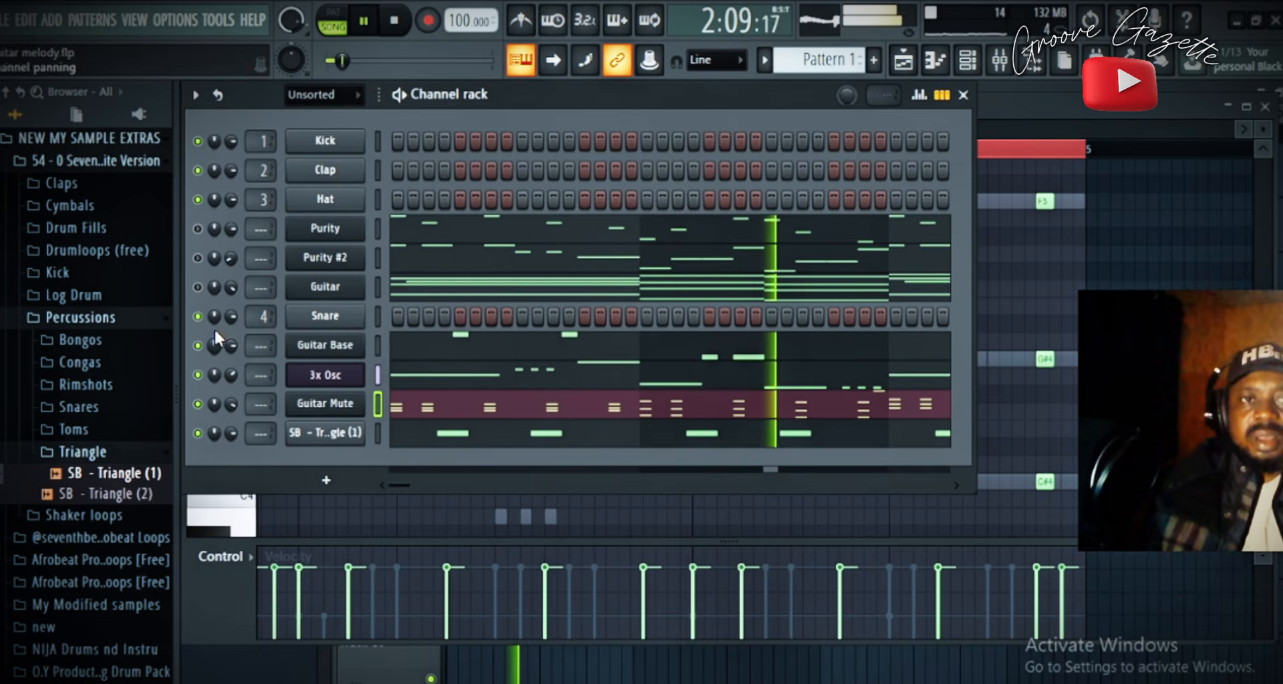
{"action": "left_click", "coordinate": [198, 258]}
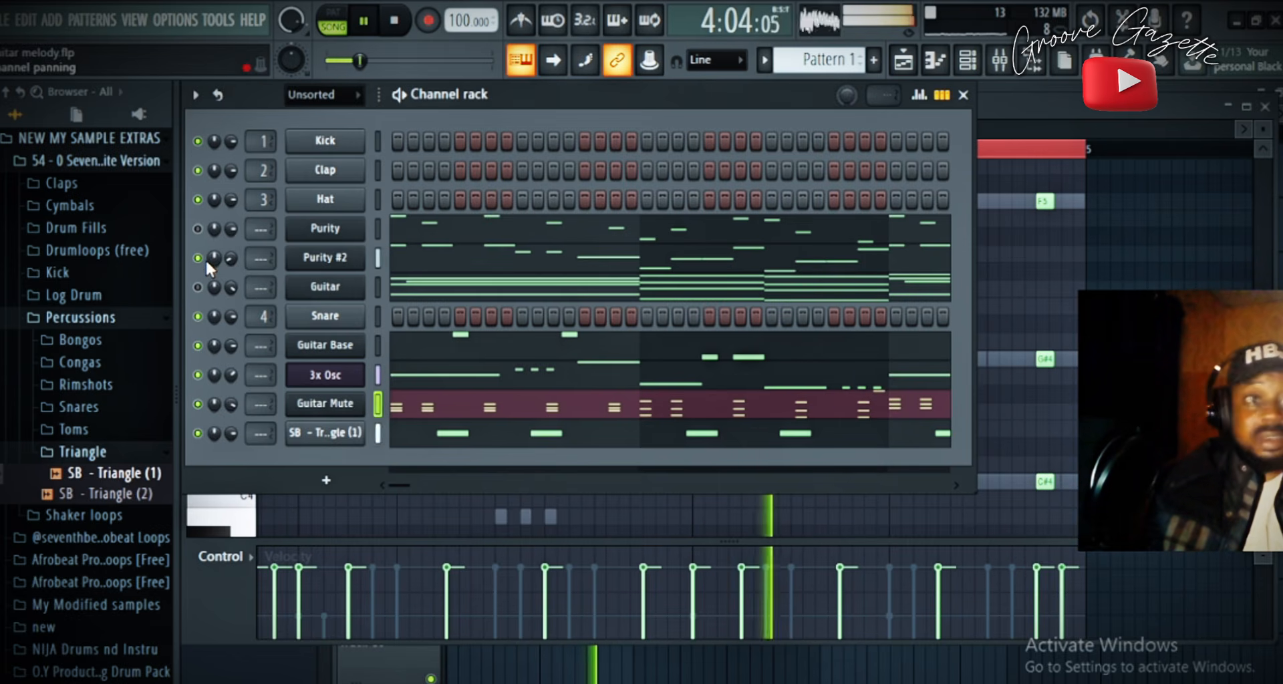
{"action": "left_click", "coordinate": [198, 228]}
{"action": "left_click", "coordinate": [198, 258]}
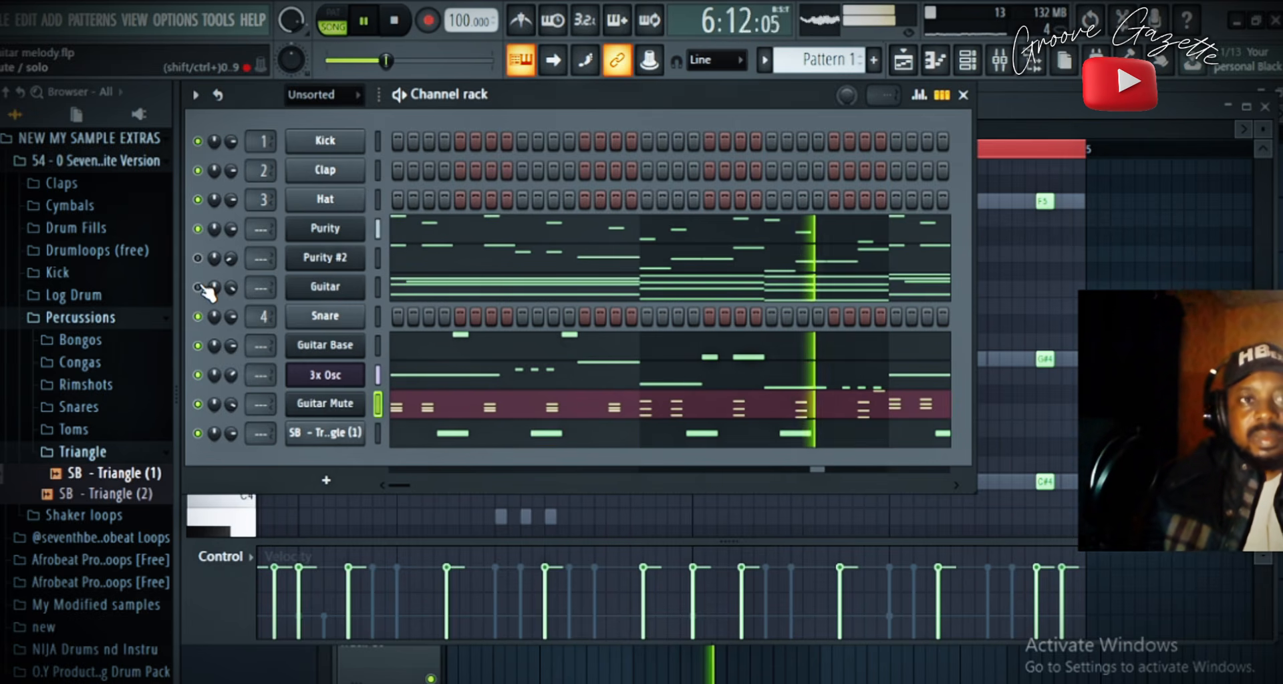
{"action": "left_click", "coordinate": [198, 287]}
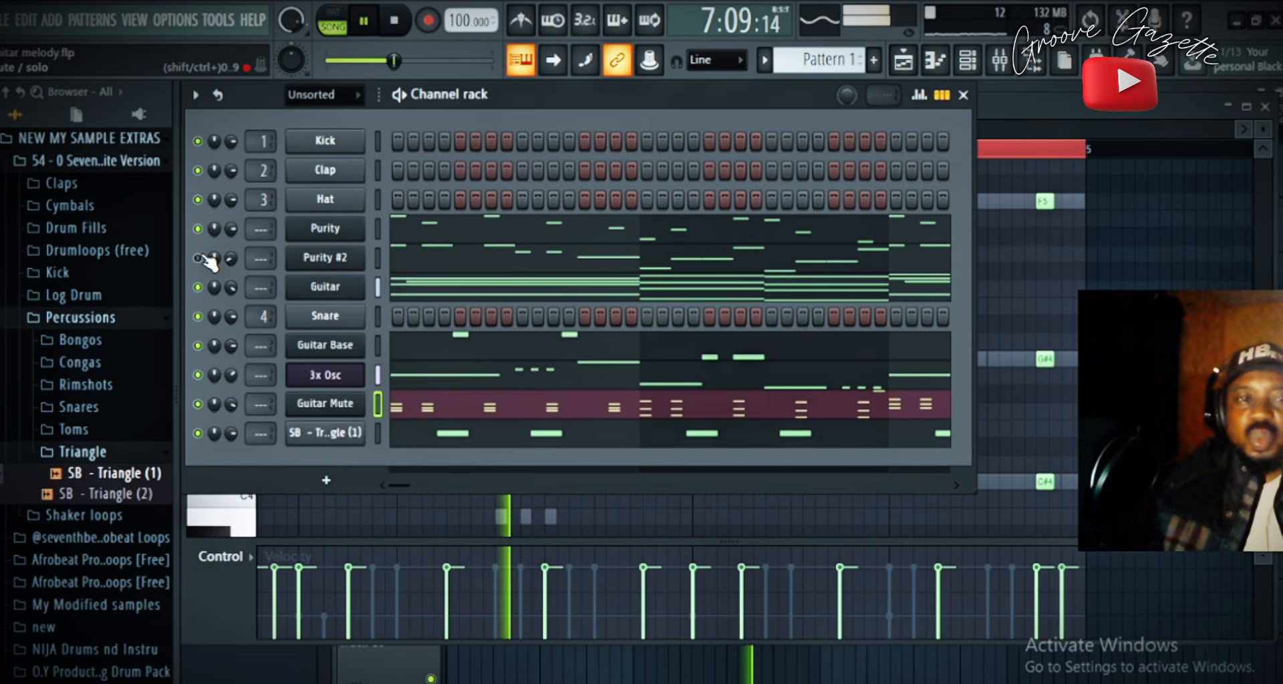
{"action": "left_click", "coordinate": [199, 258]}
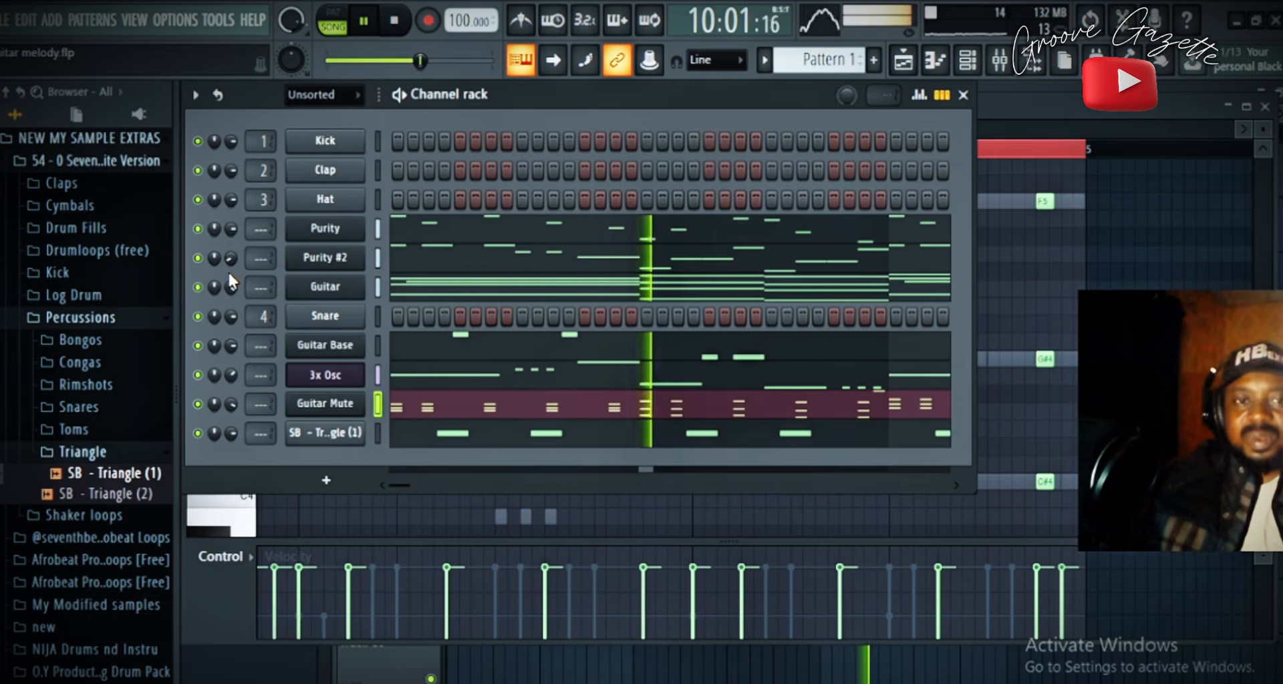
- Stop playback and select only the Purity channel in the channel rack
{"action": "key", "text": "space"}
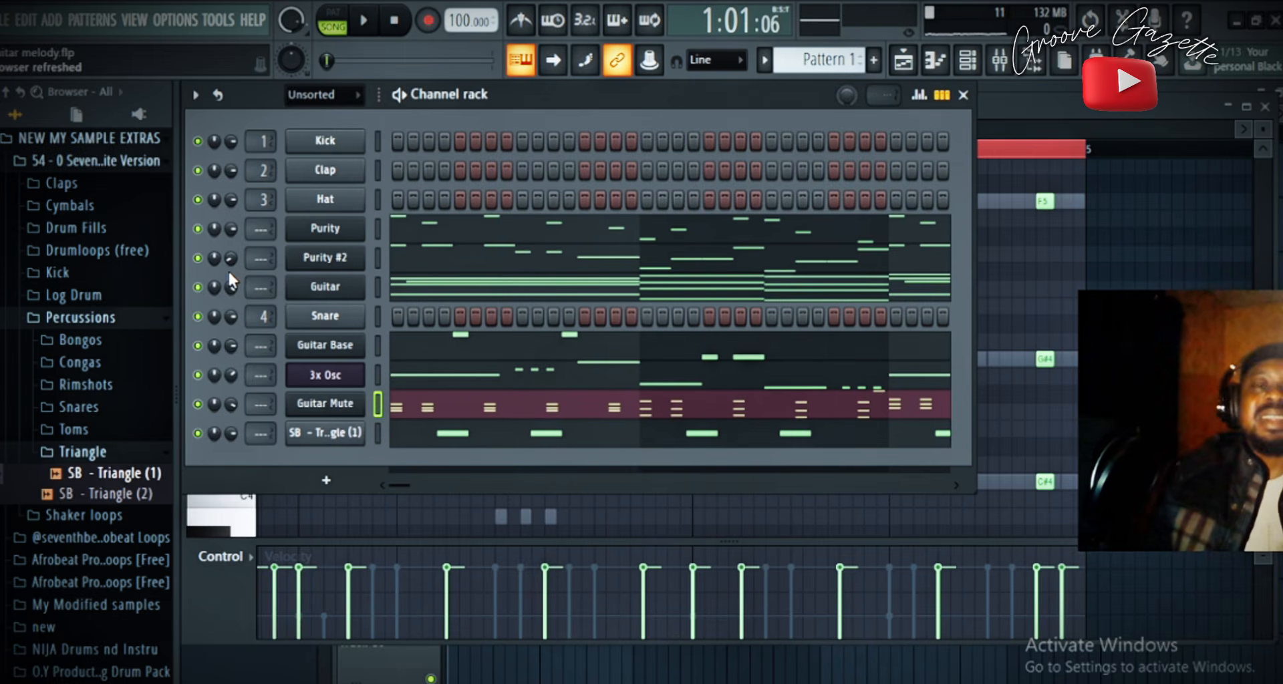
{"action": "left_click", "coordinate": [377, 234]}
{"action": "left_click", "coordinate": [378, 286]}
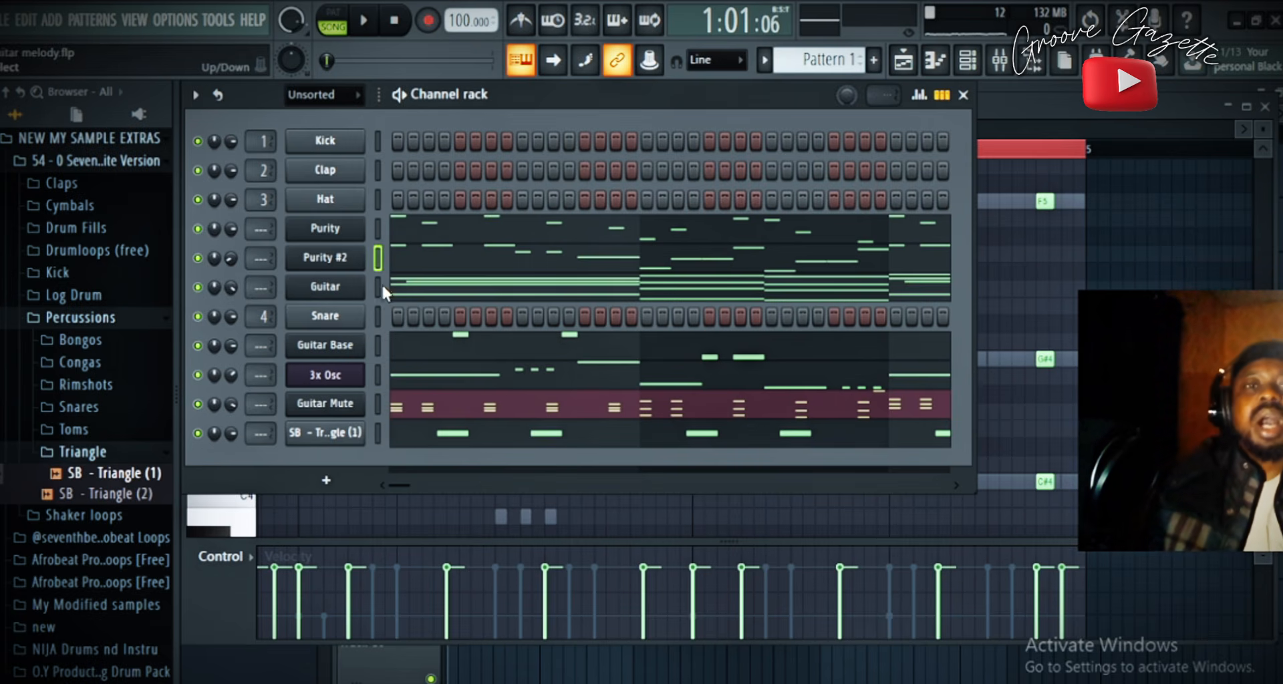
{"action": "left_click", "coordinate": [377, 228]}
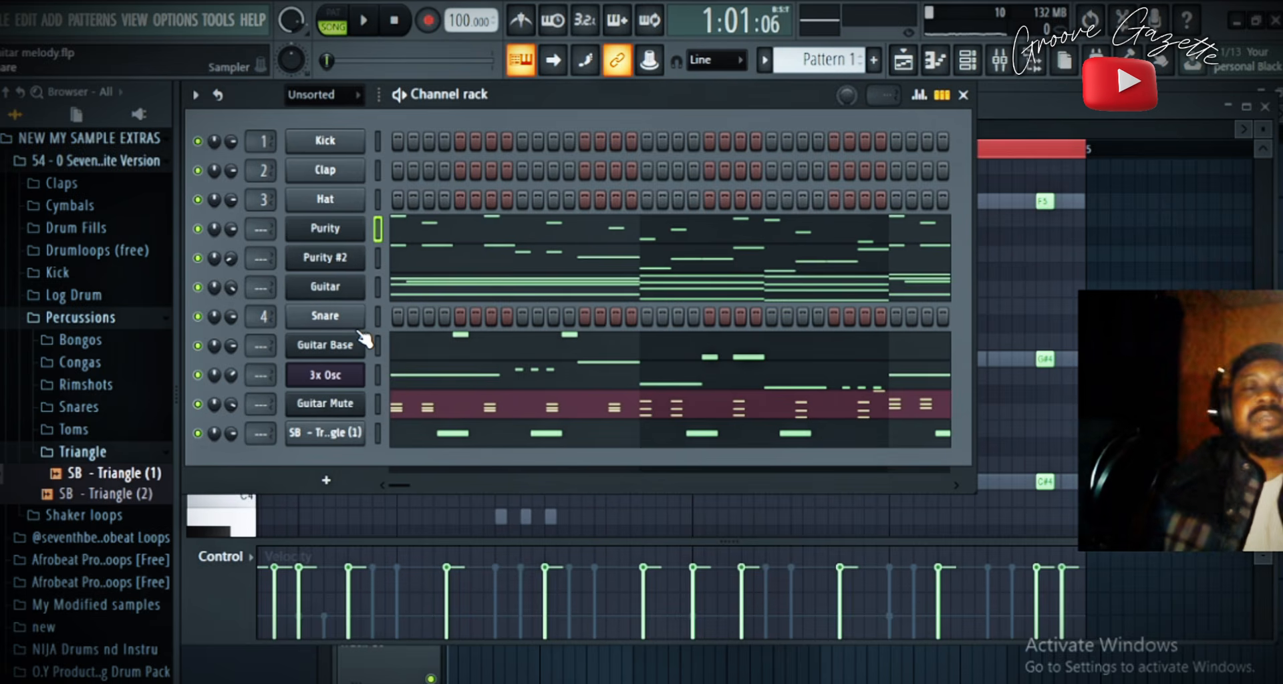